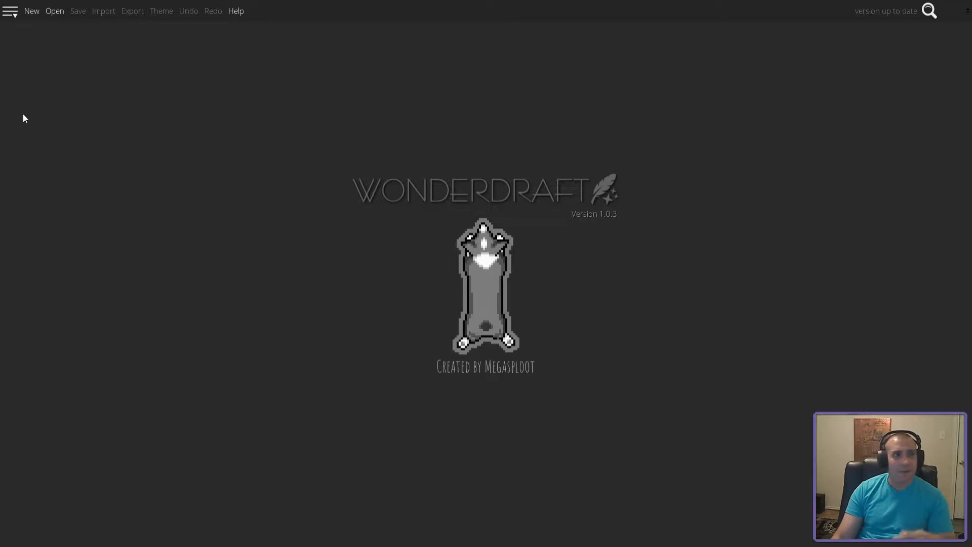
# - Open the recent map of the large two-part continent and hide its labels
pyautogui.click(10, 11)
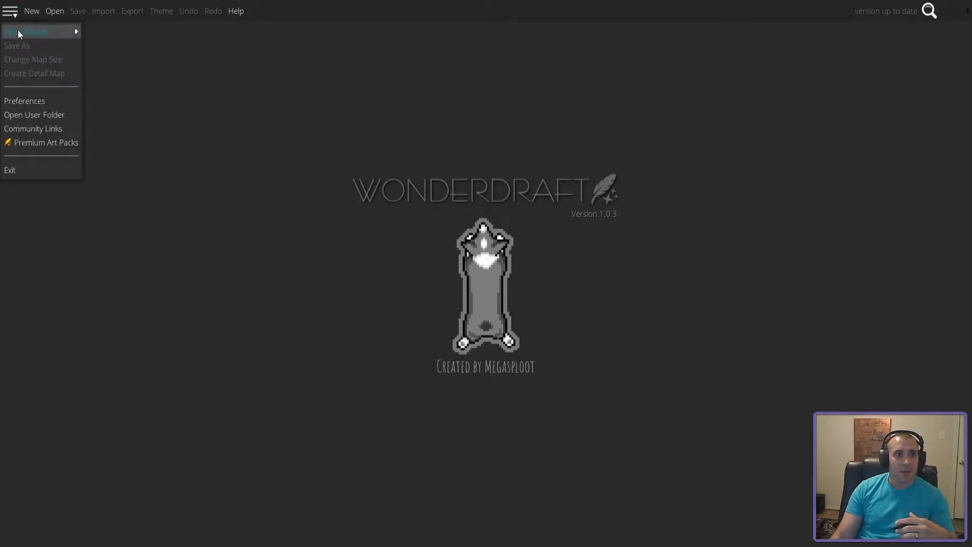
pyautogui.moveTo(17, 31)
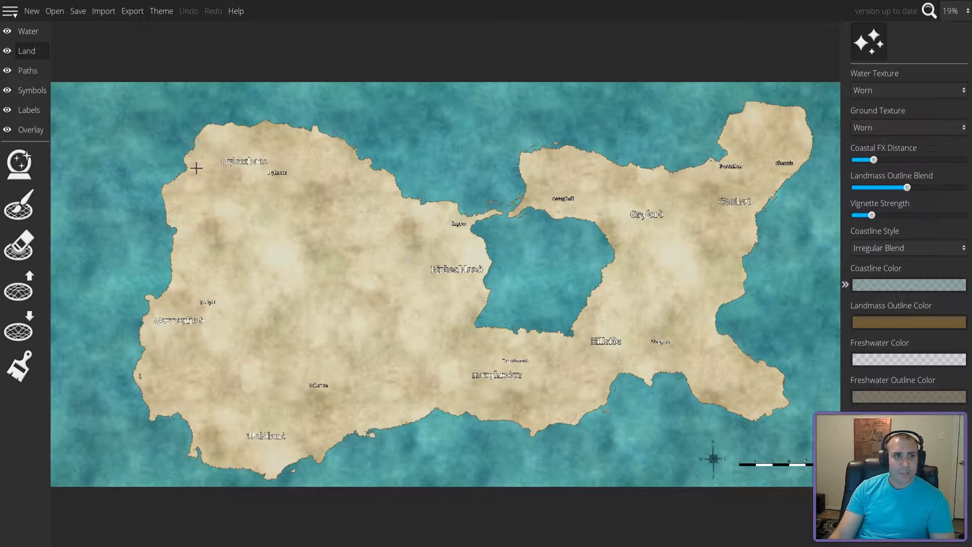
pyautogui.click(8, 109)
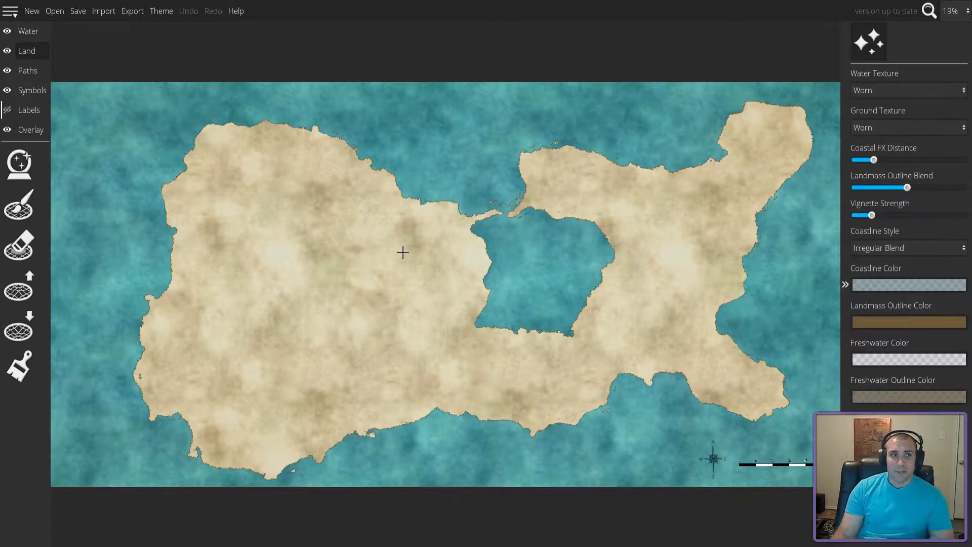
# - Load Sheona_Overlay.jpg from F:/Dropbox/Digital Dungeons/Sheona as the trace image over the map
pyautogui.click(32, 131)
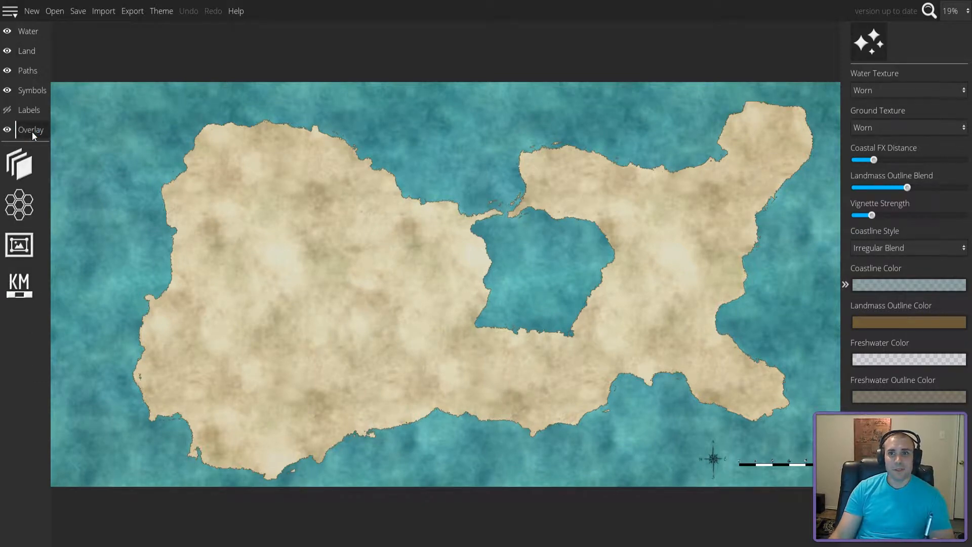
pyautogui.click(23, 168)
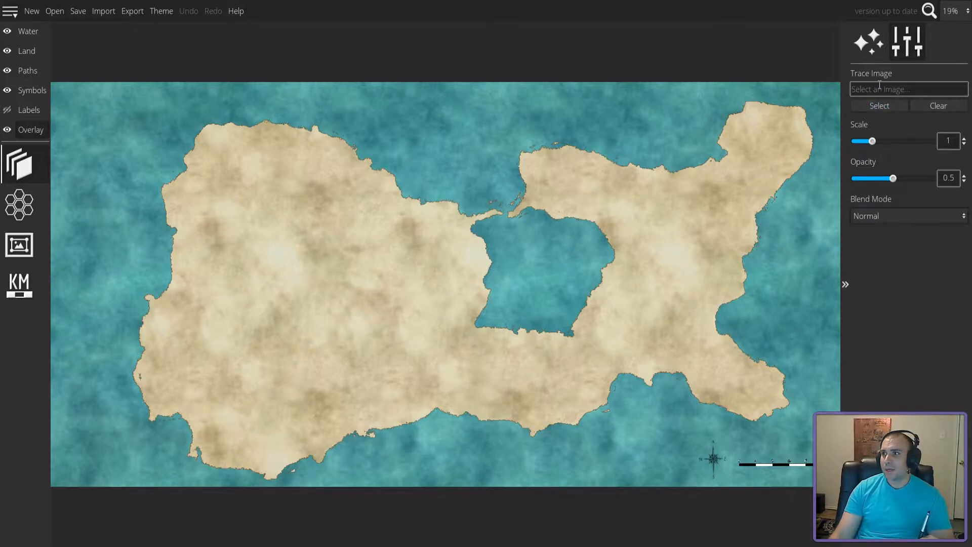
pyautogui.click(876, 104)
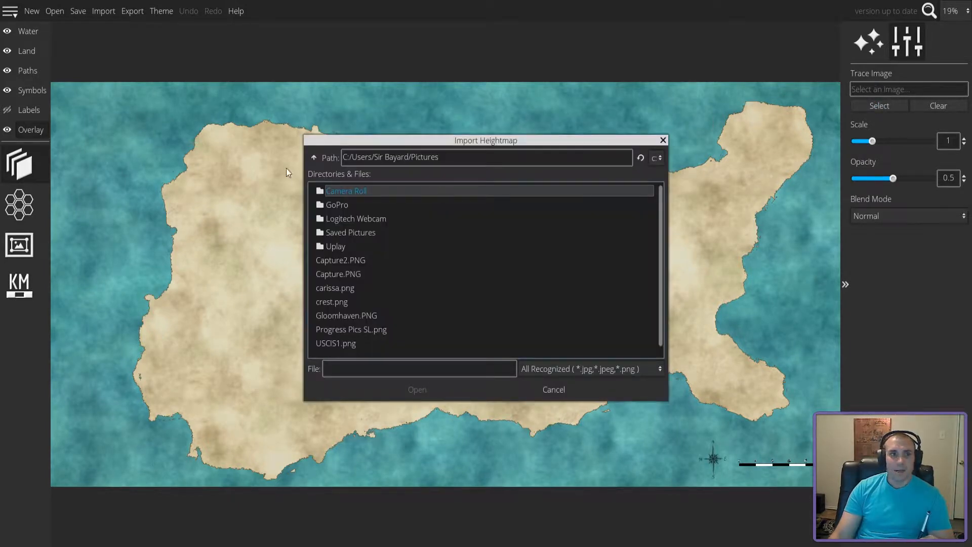
pyautogui.moveTo(439, 158); pyautogui.dragTo(340, 159)
pyautogui.write('F:/')
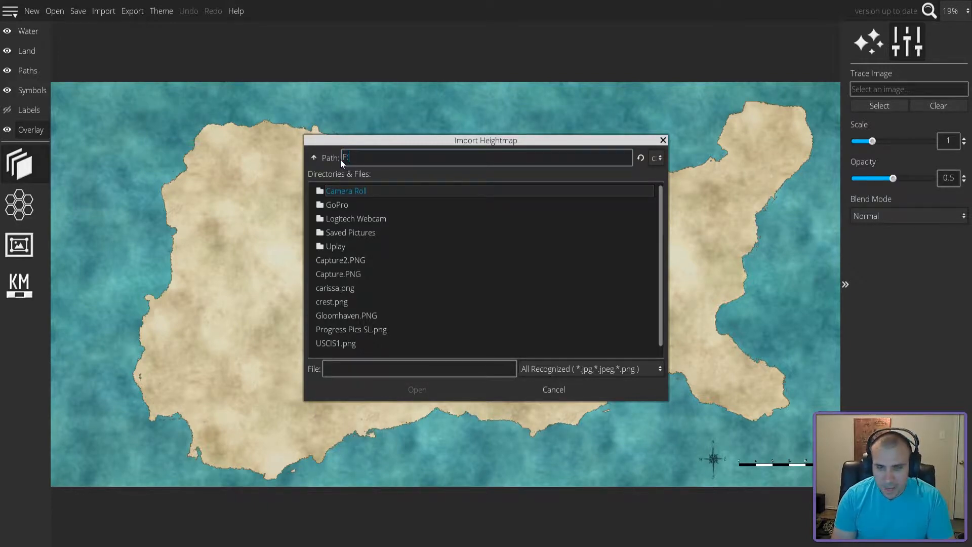
pyautogui.press('Return')
pyautogui.doubleClick(353, 273)
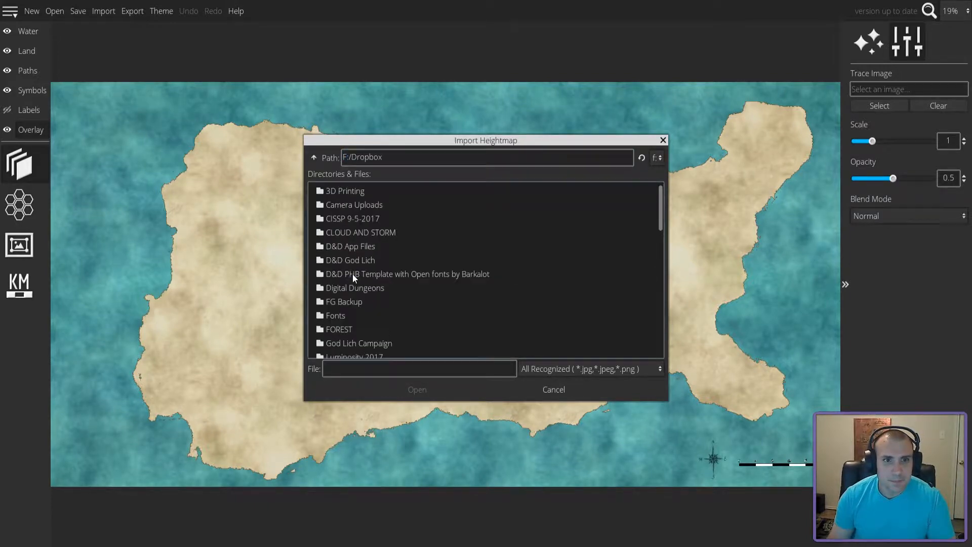
pyautogui.doubleClick(366, 288)
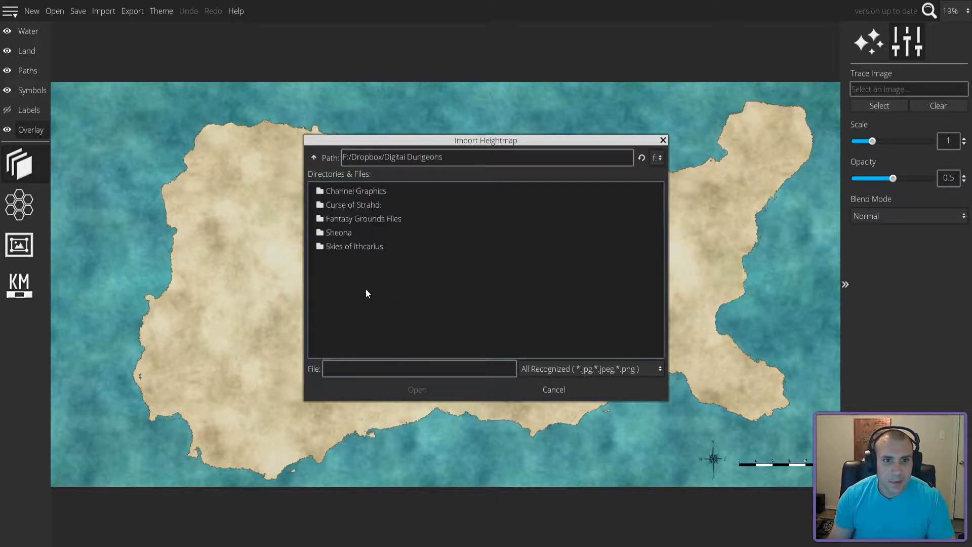
pyautogui.doubleClick(346, 235)
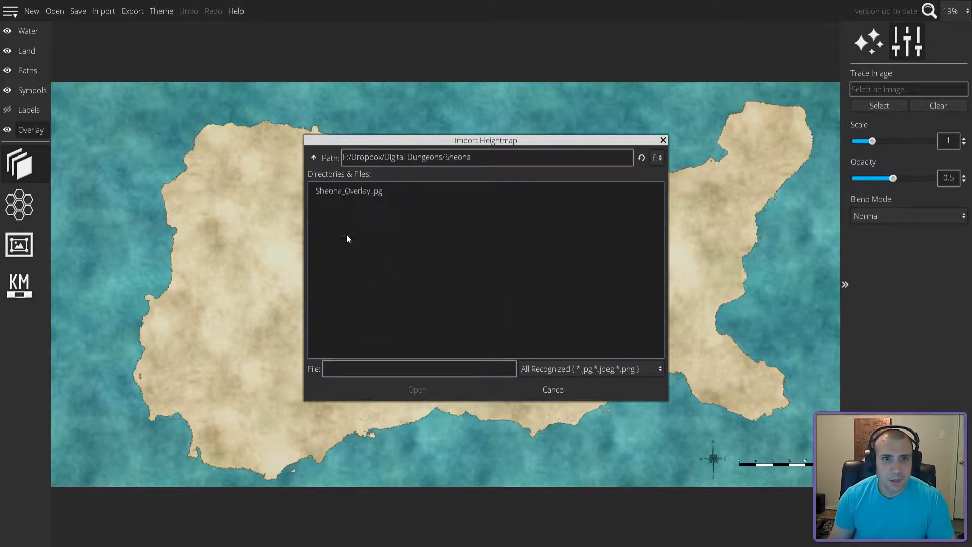
pyautogui.click(361, 192)
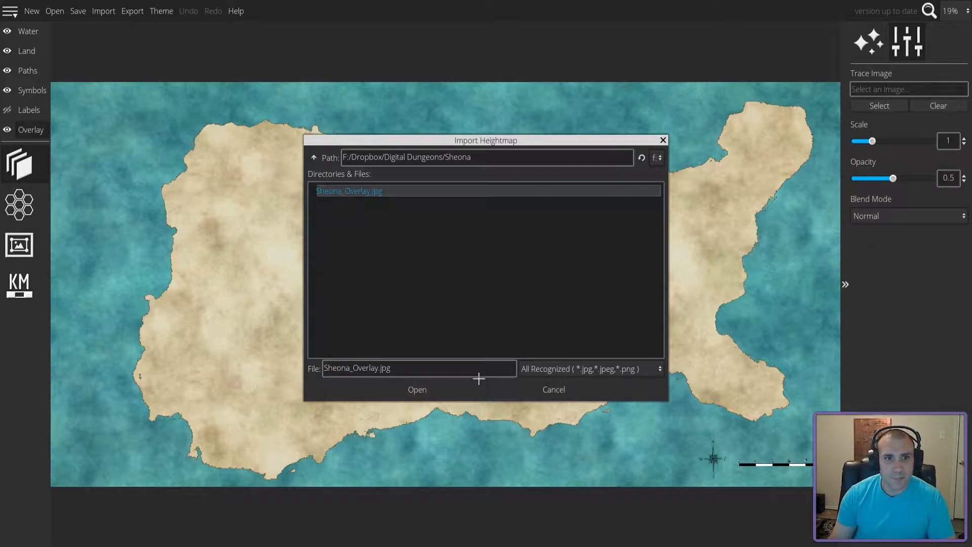
pyautogui.click(455, 390)
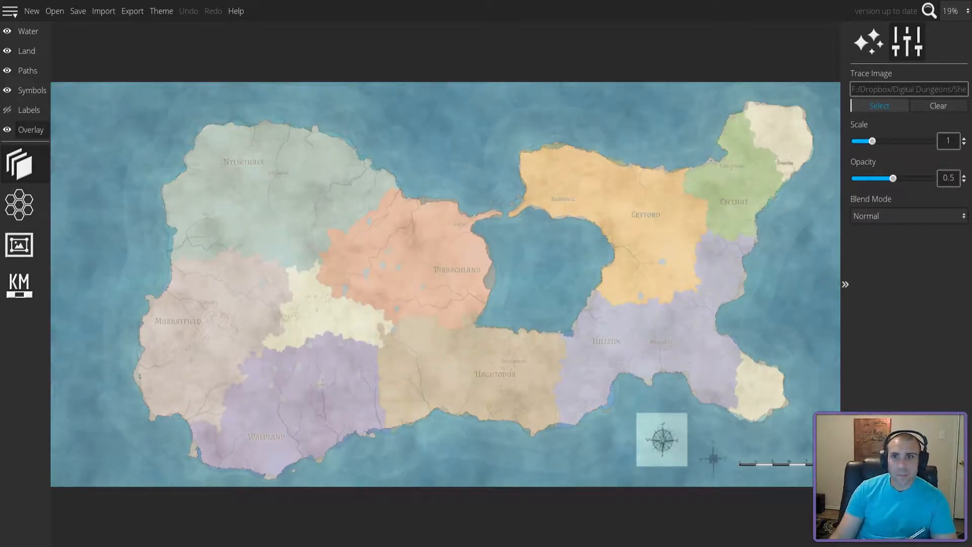
# - Set the trace image's opacity to 0.16
pyautogui.moveTo(873, 141)
pyautogui.mouseDown()
pyautogui.moveTo(891, 142)
pyautogui.moveTo(873, 144)
pyautogui.mouseUp()
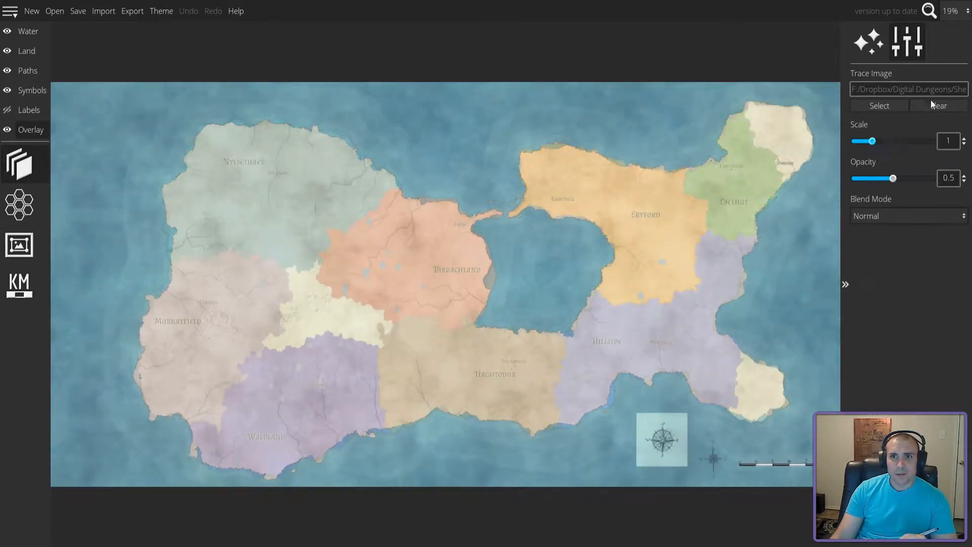
pyautogui.moveTo(894, 179); pyautogui.dragTo(932, 179)
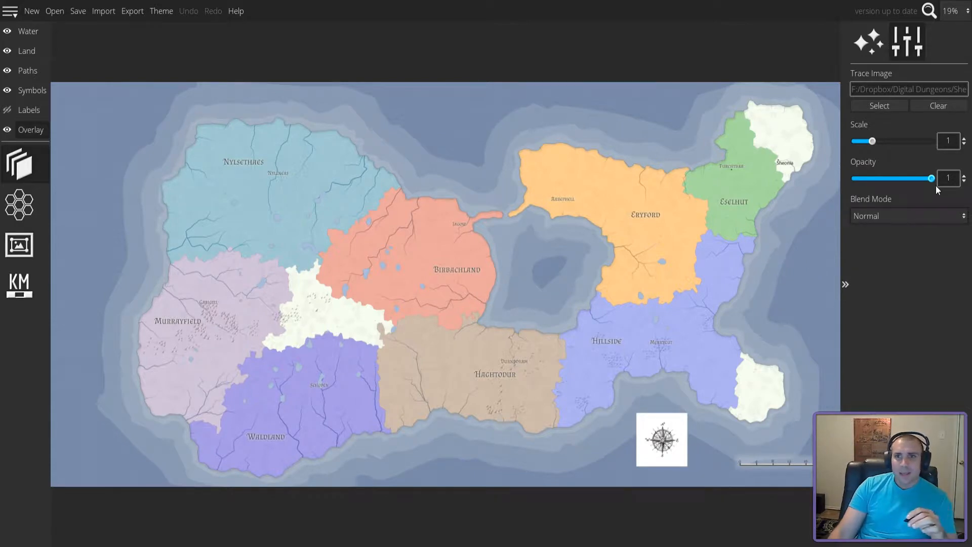
pyautogui.moveTo(931, 181)
pyautogui.mouseDown()
pyautogui.moveTo(856, 180)
pyautogui.moveTo(911, 179)
pyautogui.moveTo(867, 179)
pyautogui.mouseUp()
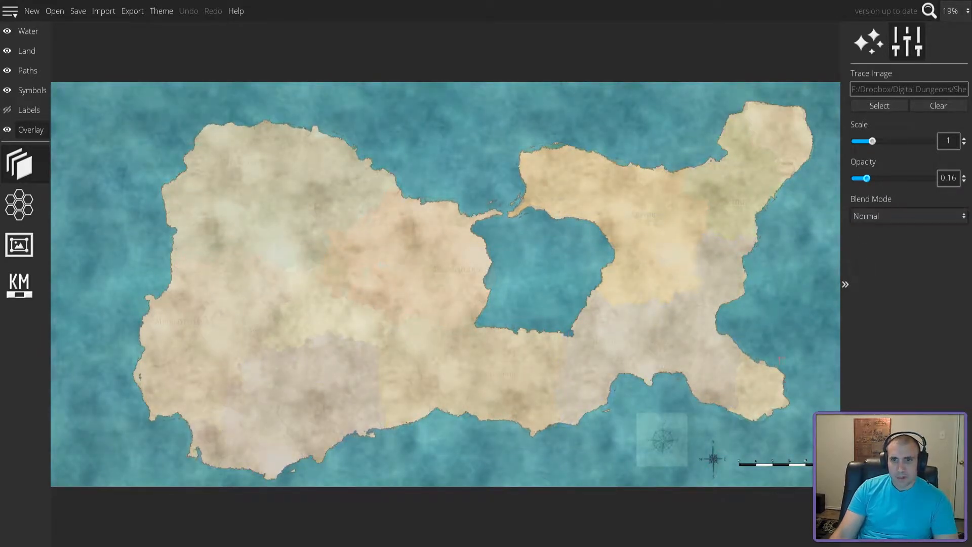
# - Try to fit the trace image to the landmass by scaling it to 0.9 and shifting it slightly
pyautogui.scroll(1, 739, 448)
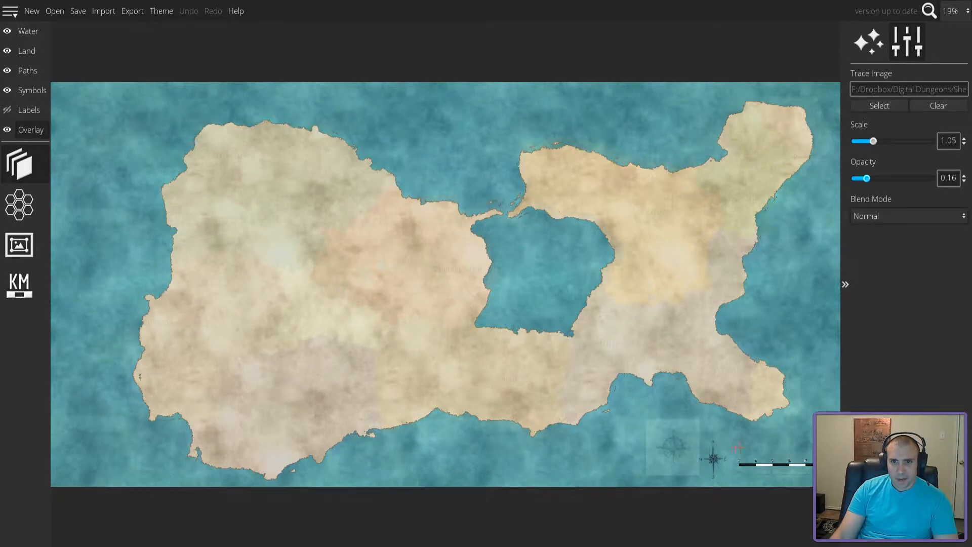
pyautogui.scroll(-1, 740, 447)
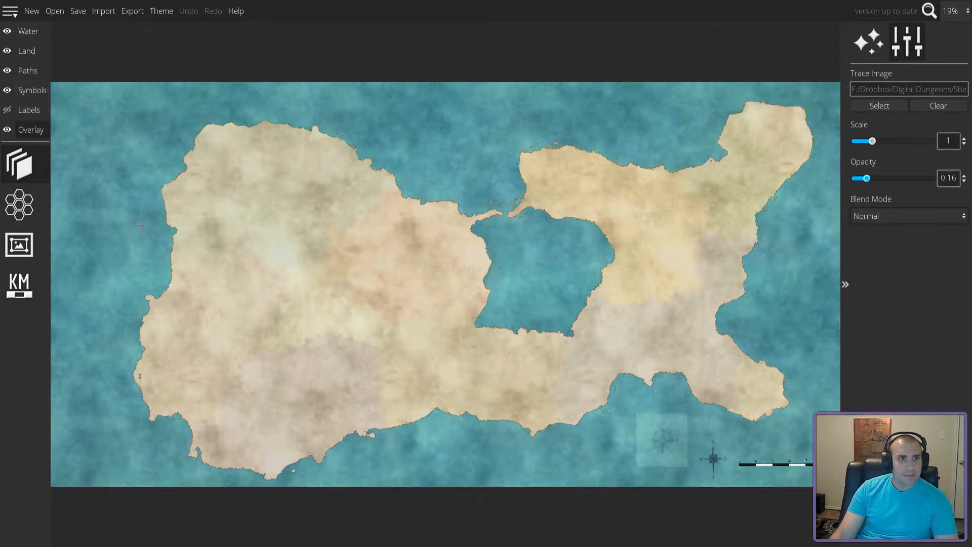
pyautogui.moveTo(333, 299)
pyautogui.mouseDown()
pyautogui.moveTo(278, 256)
pyautogui.moveTo(351, 286)
pyautogui.moveTo(358, 300)
pyautogui.moveTo(330, 286)
pyautogui.mouseUp()
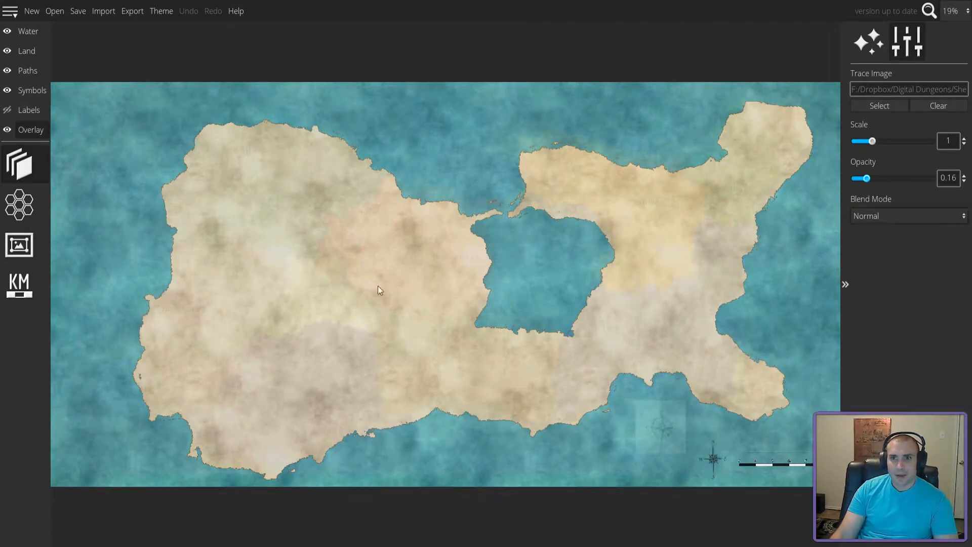
pyautogui.scroll(-1, 563, 300)
pyautogui.moveTo(628, 262); pyautogui.dragTo(629, 269)
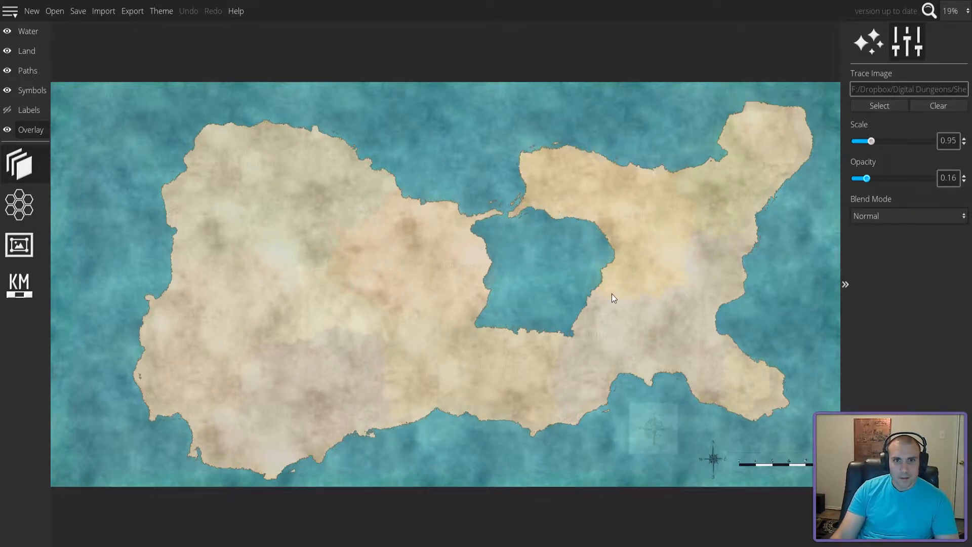
pyautogui.click(27, 51)
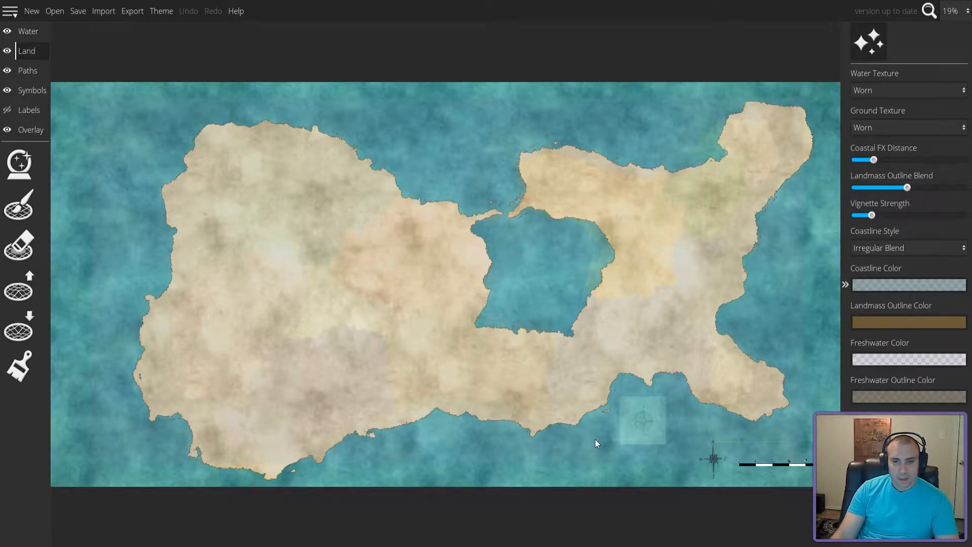
pyautogui.click(29, 130)
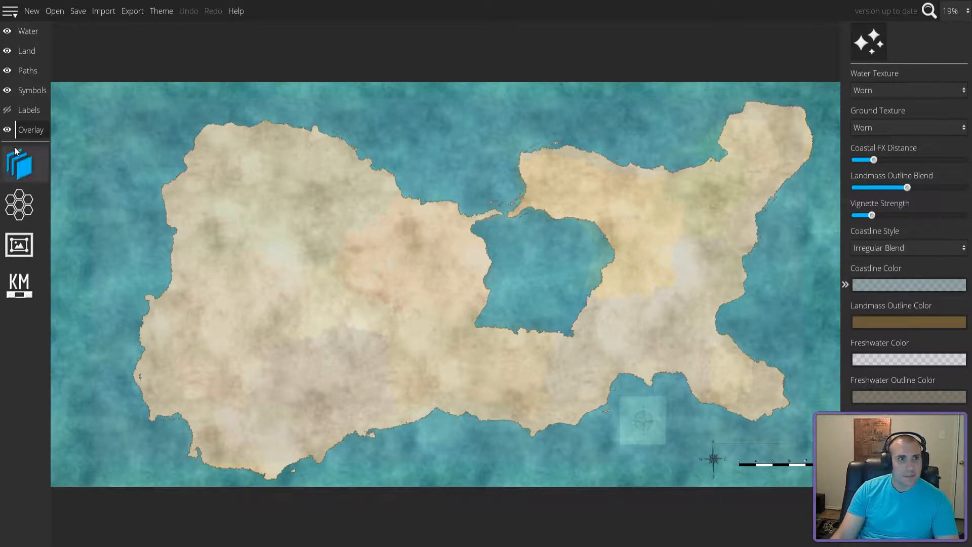
pyautogui.click(19, 165)
pyautogui.moveTo(484, 302)
pyautogui.mouseDown()
pyautogui.moveTo(472, 285)
pyautogui.moveTo(474, 300)
pyautogui.mouseUp()
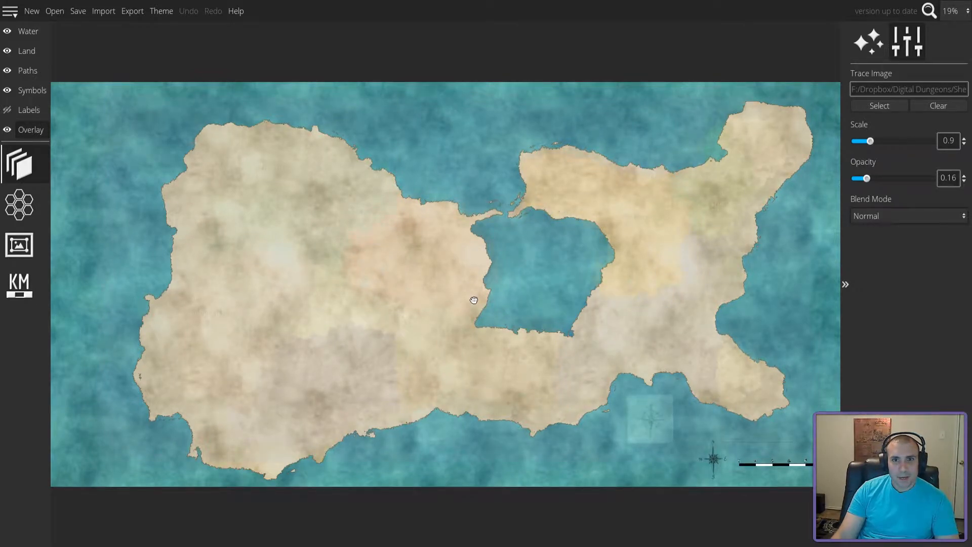
# - Compare the trace image's compass and scale bar with the map's own near the southeastern coast, and view the map scale settings
pyautogui.click(25, 52)
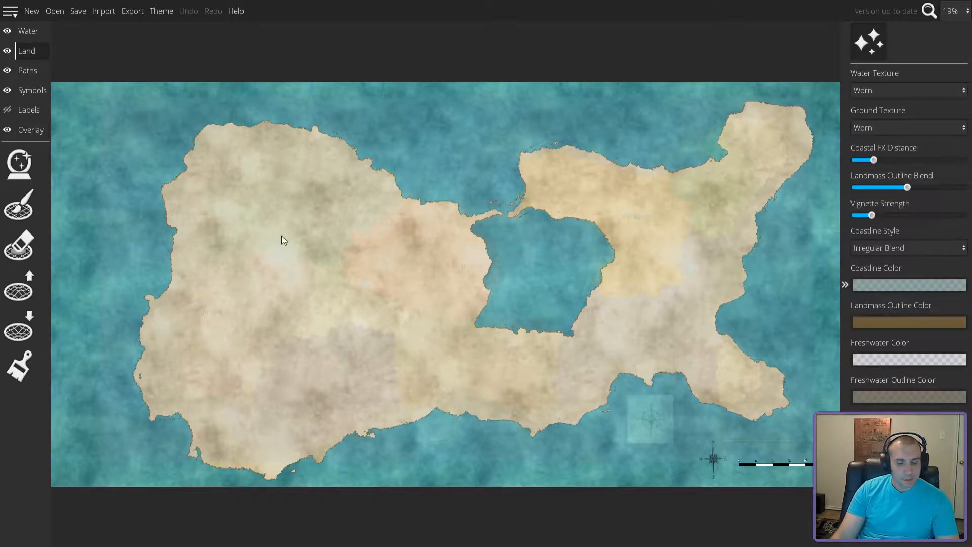
pyautogui.scroll(5, 432, 345)
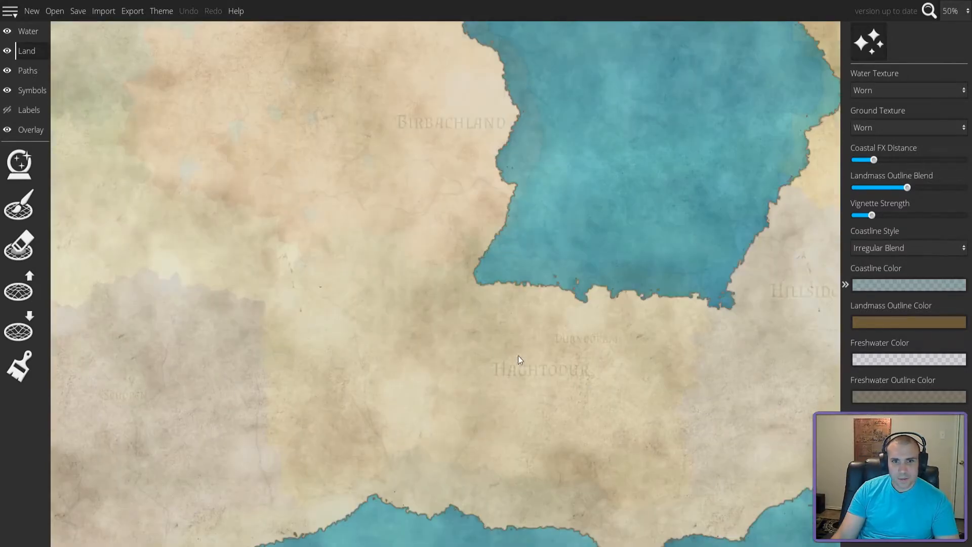
pyautogui.moveTo(648, 336); pyautogui.dragTo(525, 276)
pyautogui.moveTo(712, 374); pyautogui.dragTo(402, 264)
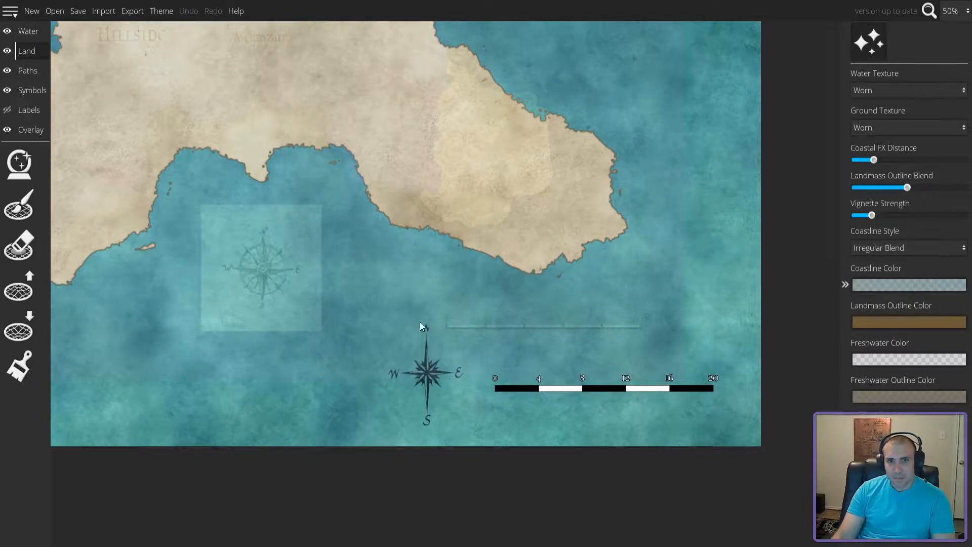
pyautogui.click(29, 132)
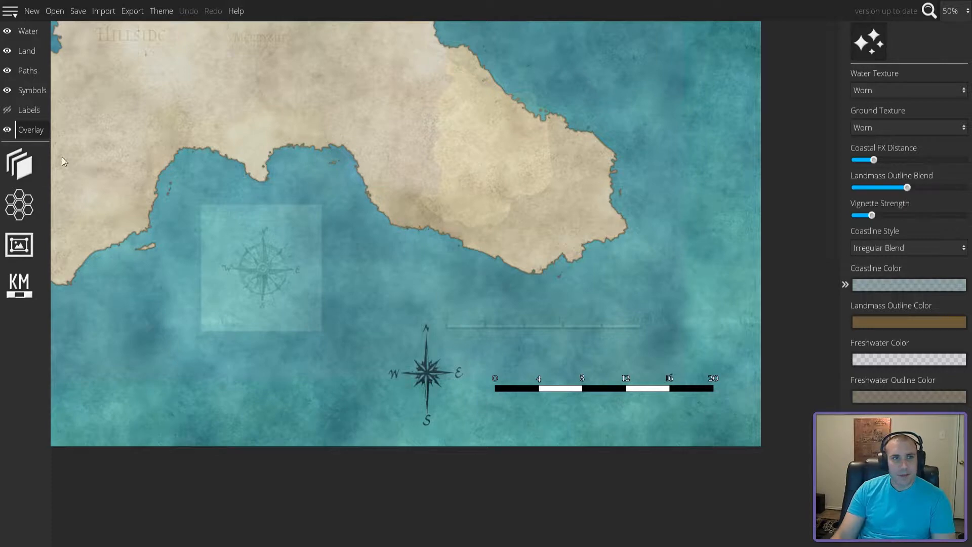
pyautogui.click(24, 291)
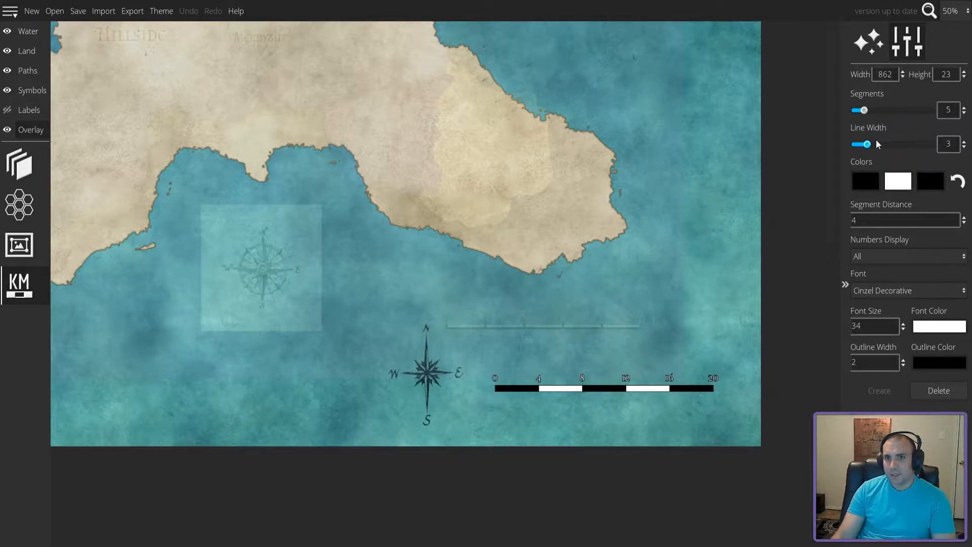
pyautogui.moveTo(868, 144)
pyautogui.mouseDown()
pyautogui.moveTo(892, 145)
pyautogui.moveTo(867, 144)
pyautogui.mouseUp()
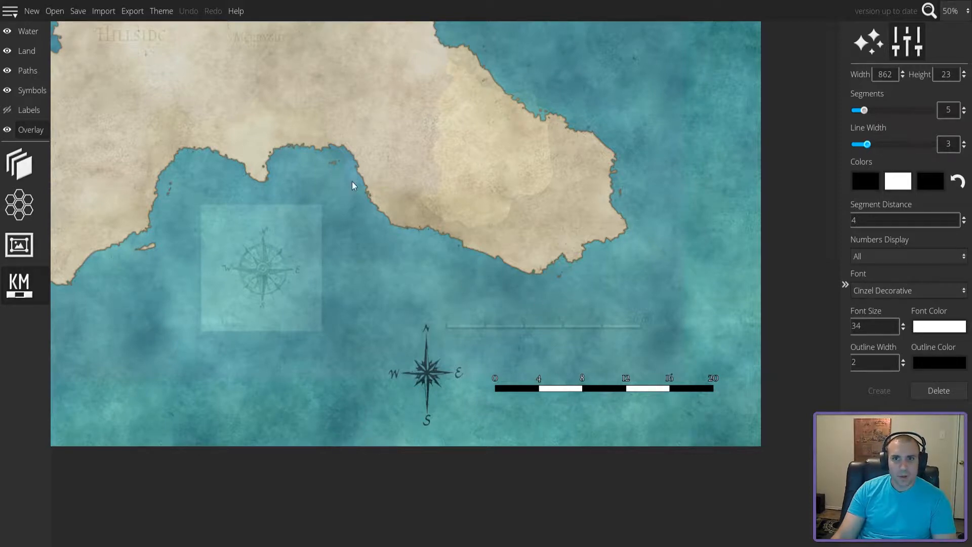
# - Set the trace image's scale to 1 and reposition it so its southeastern peninsula lines up with the landmass
pyautogui.click(35, 168)
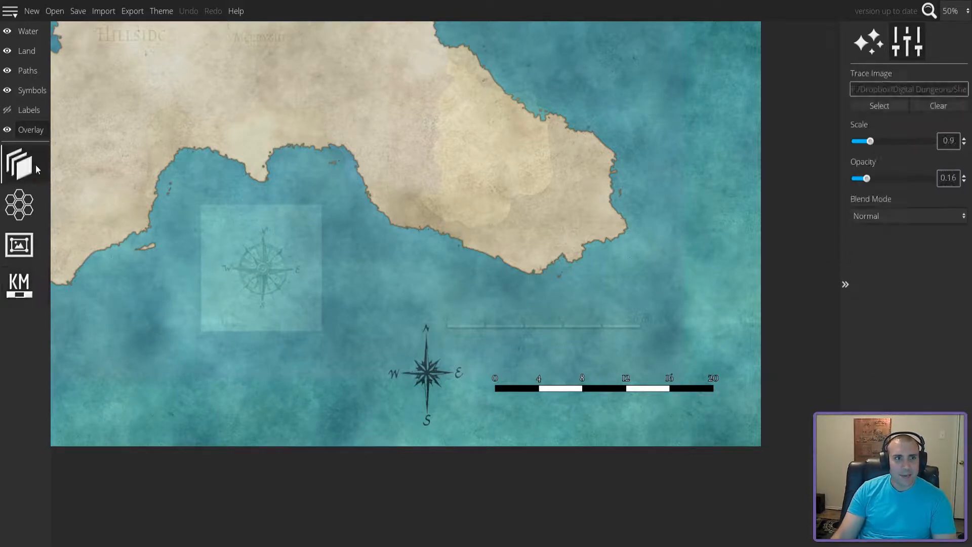
pyautogui.moveTo(267, 276)
pyautogui.mouseDown()
pyautogui.moveTo(306, 324)
pyautogui.moveTo(332, 328)
pyautogui.moveTo(322, 328)
pyautogui.mouseUp()
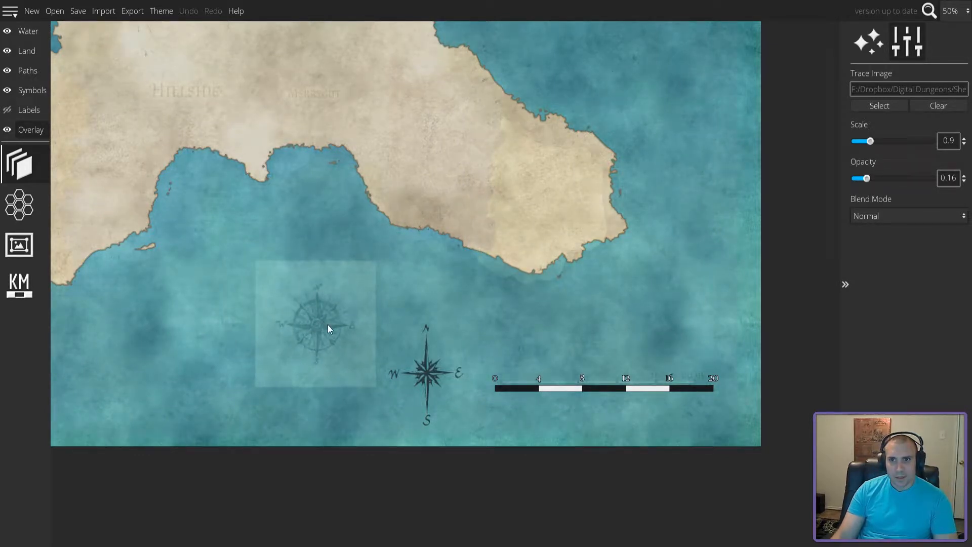
pyautogui.click(965, 140)
pyautogui.click(965, 139)
pyautogui.moveTo(610, 316); pyautogui.dragTo(522, 277)
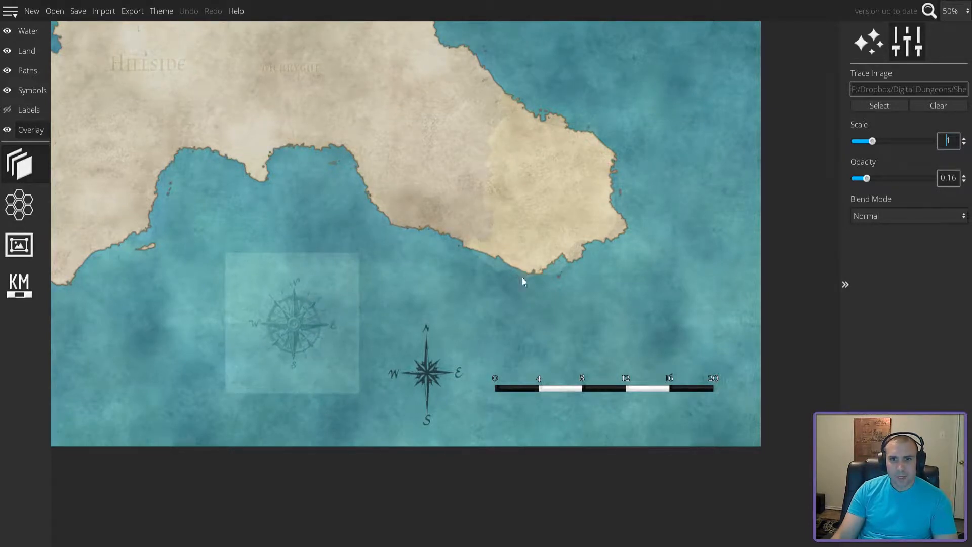
# - Switch to landmass editing and raise a small island just off the continent's western coast with the Raise Landmass tool
pyautogui.click(25, 50)
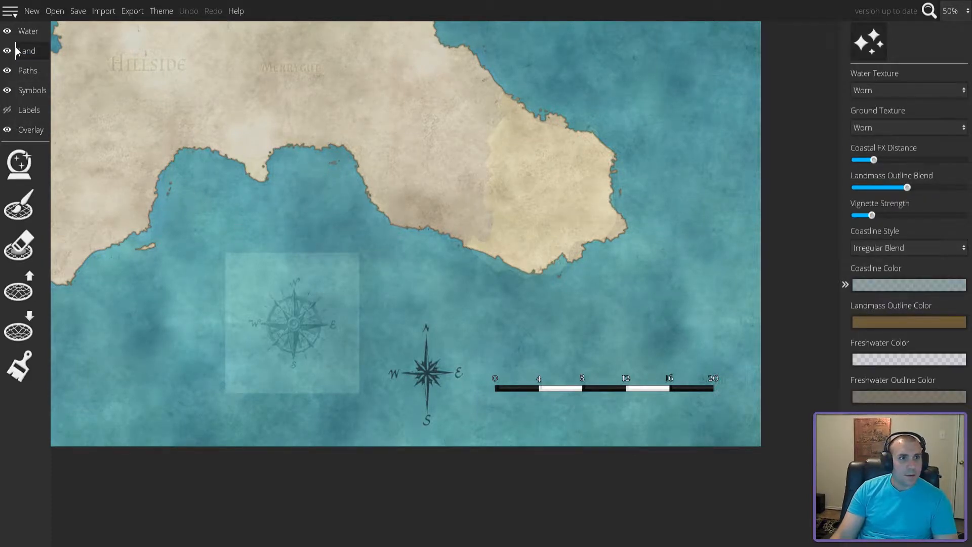
pyautogui.scroll(-3, 234, 201)
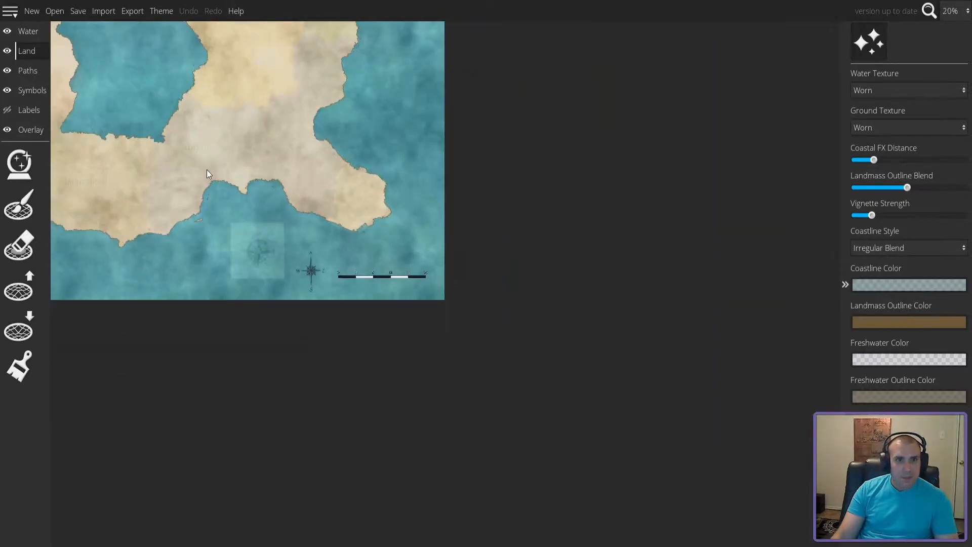
pyautogui.moveTo(173, 164); pyautogui.dragTo(393, 274)
pyautogui.moveTo(228, 144); pyautogui.dragTo(407, 230)
pyautogui.moveTo(443, 269); pyautogui.dragTo(460, 251)
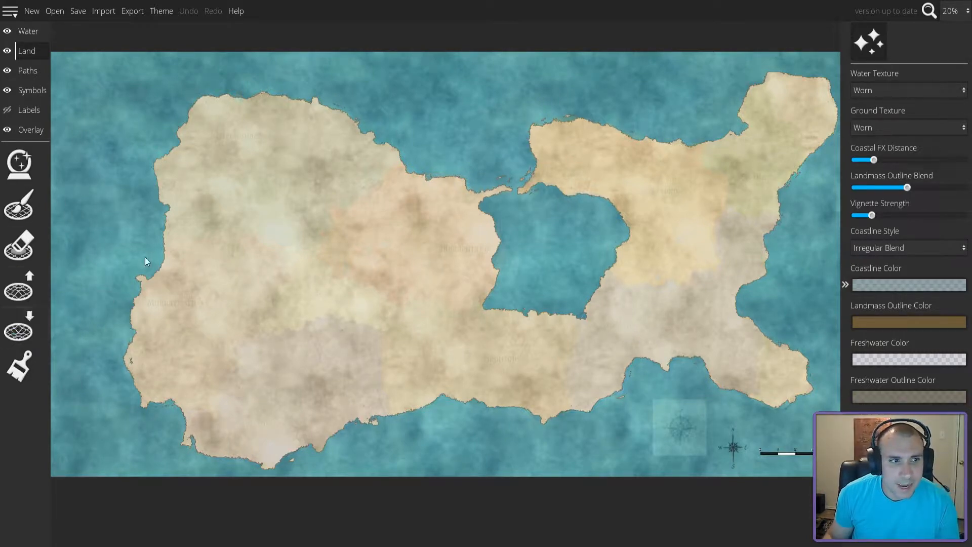
pyautogui.scroll(6, 140, 208)
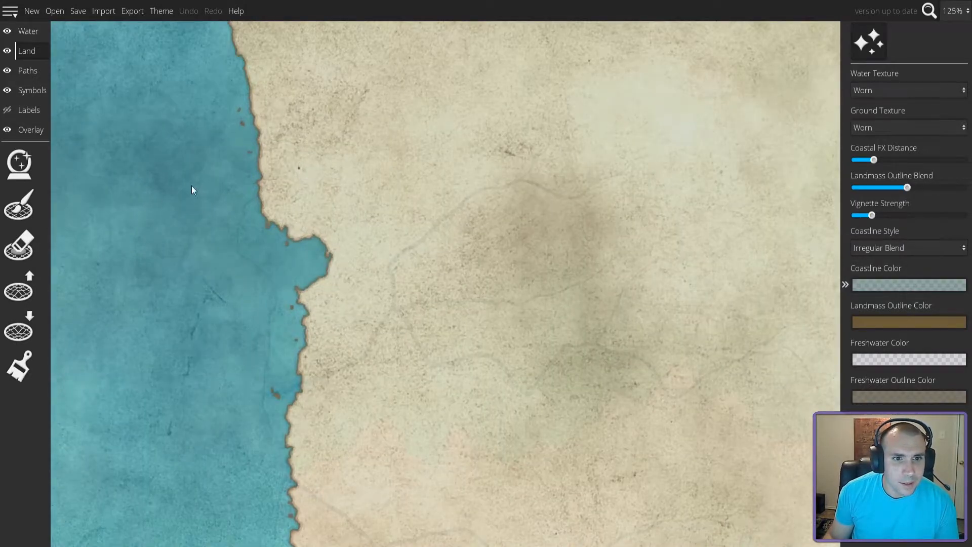
pyautogui.scroll(-3, 198, 185)
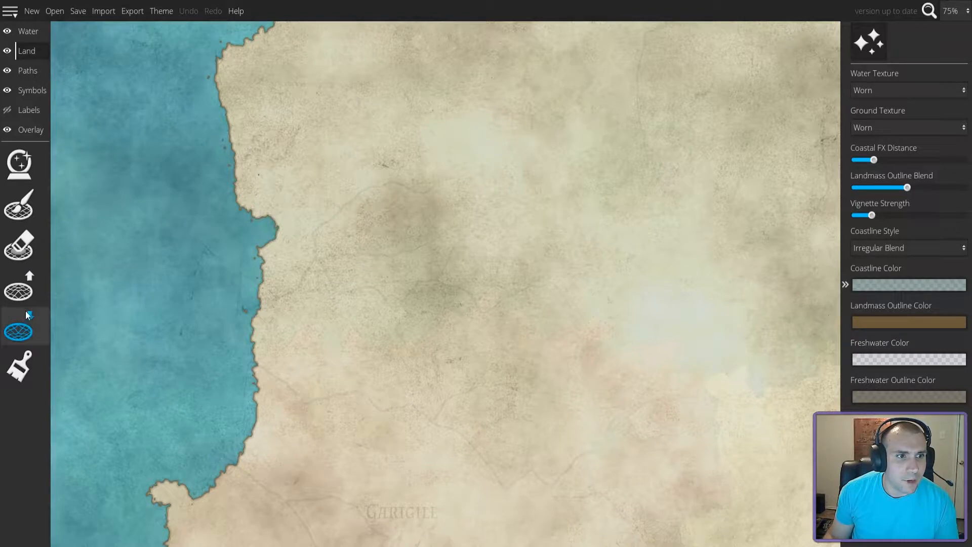
pyautogui.click(30, 289)
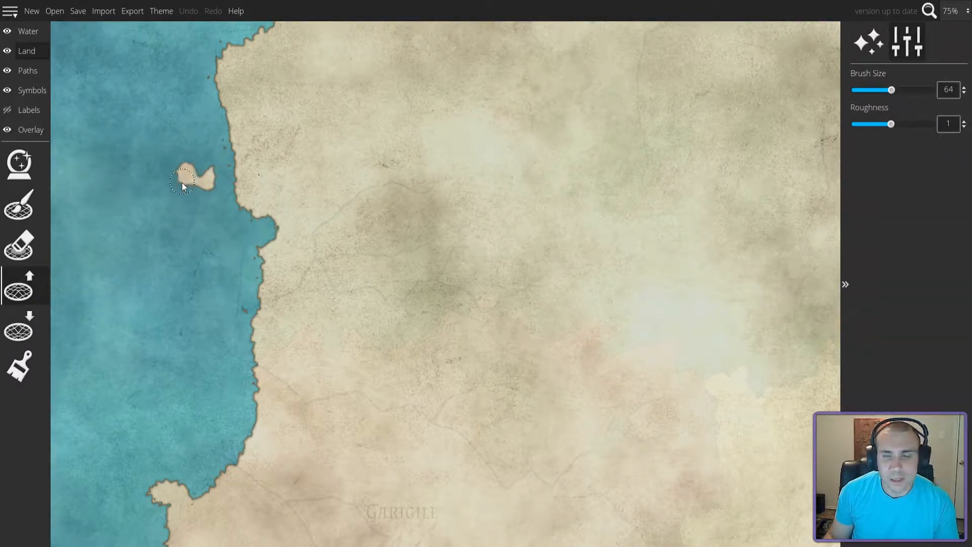
pyautogui.moveTo(190, 174)
pyautogui.mouseDown()
pyautogui.moveTo(156, 115)
pyautogui.moveTo(161, 134)
pyautogui.moveTo(200, 165)
pyautogui.moveTo(198, 191)
pyautogui.moveTo(178, 168)
pyautogui.mouseUp()
# - Lower the landmass to erase the small western island and roughen the adjacent coast, setting the brush roughness to 1.6
pyautogui.click(29, 333)
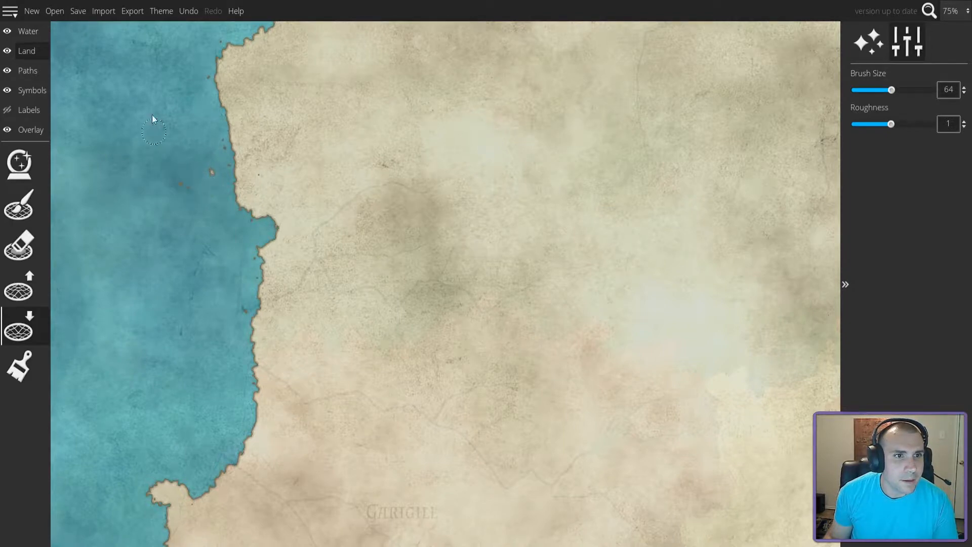
pyautogui.moveTo(233, 169); pyautogui.dragTo(229, 147)
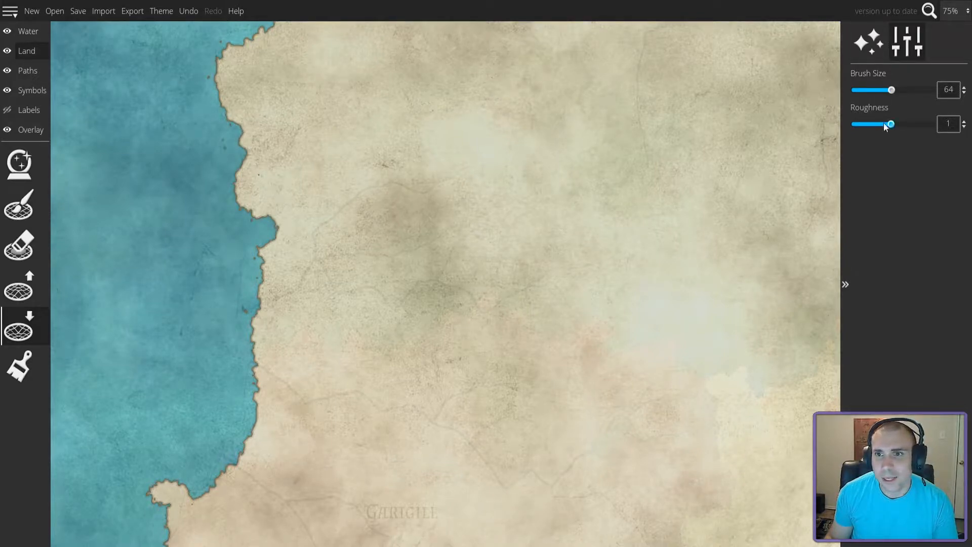
pyautogui.moveTo(892, 125); pyautogui.dragTo(916, 130)
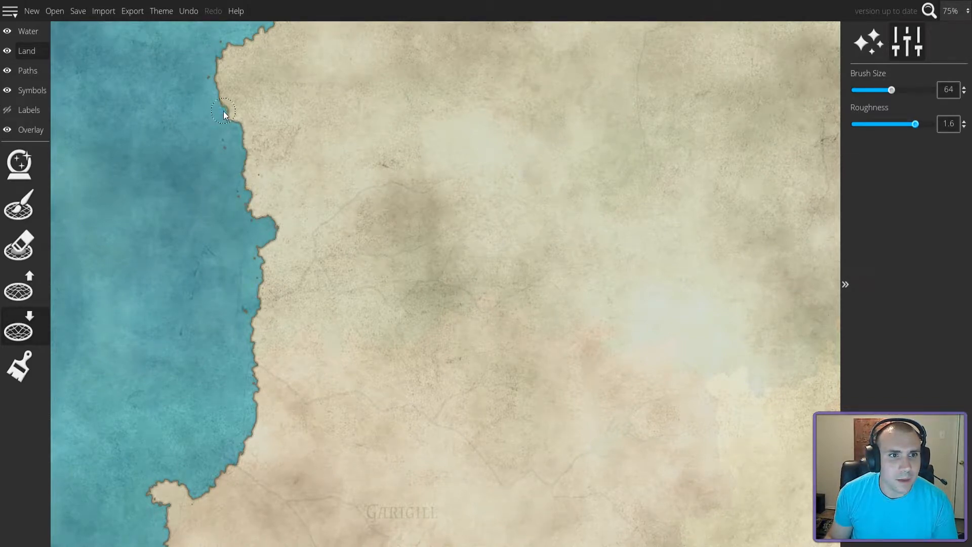
pyautogui.moveTo(220, 90); pyautogui.dragTo(223, 77)
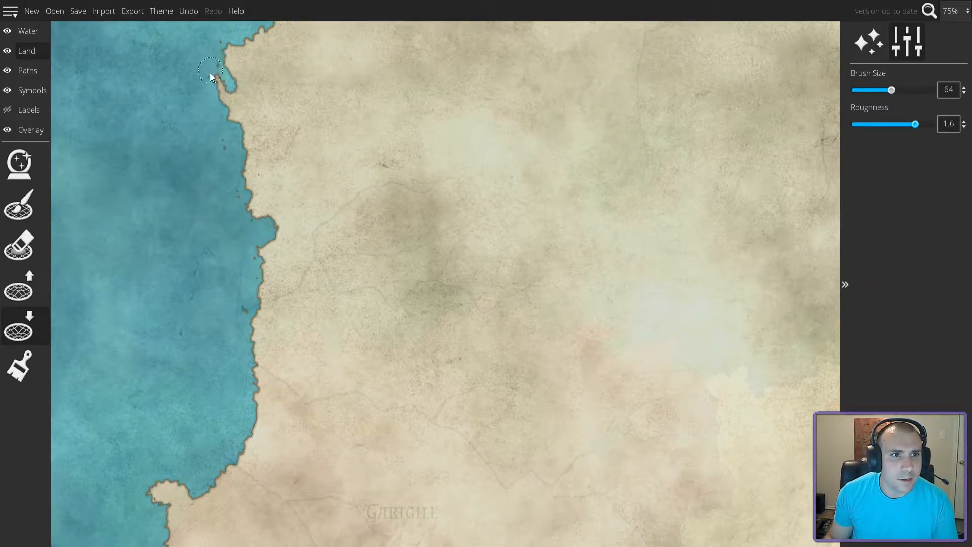
pyautogui.click(282, 310)
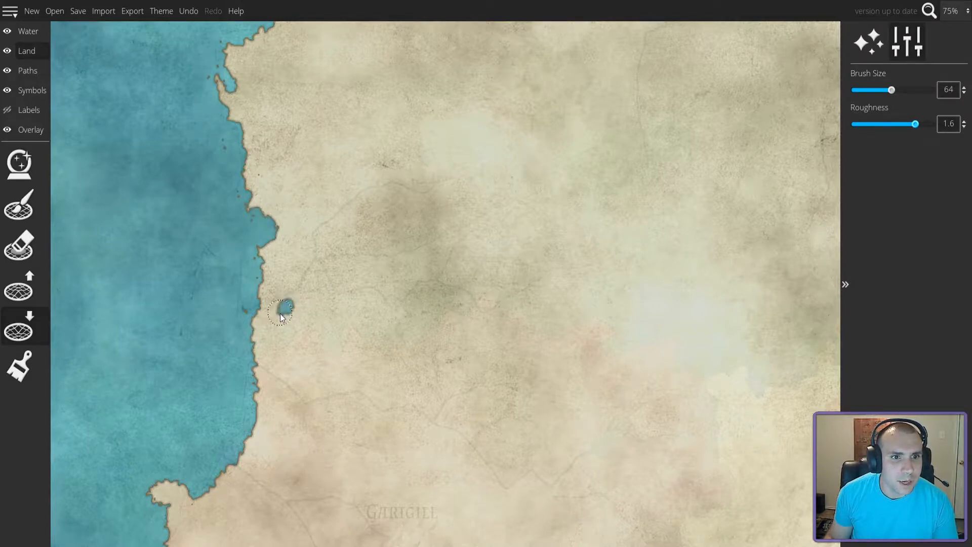
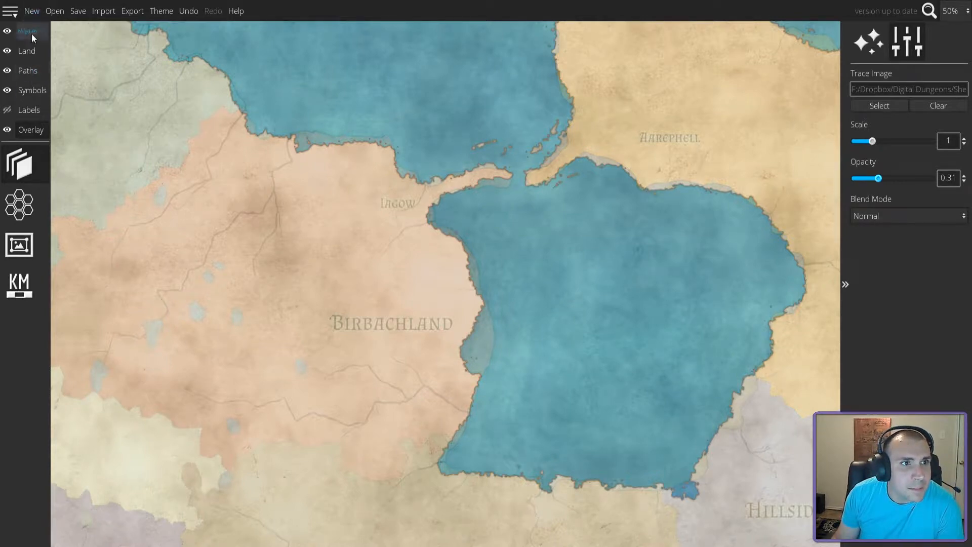
# - Raise and lower land around the strait east of Iagow to shape ragged peninsula tips and small islands, reducing the brush size to 56
pyautogui.click(28, 52)
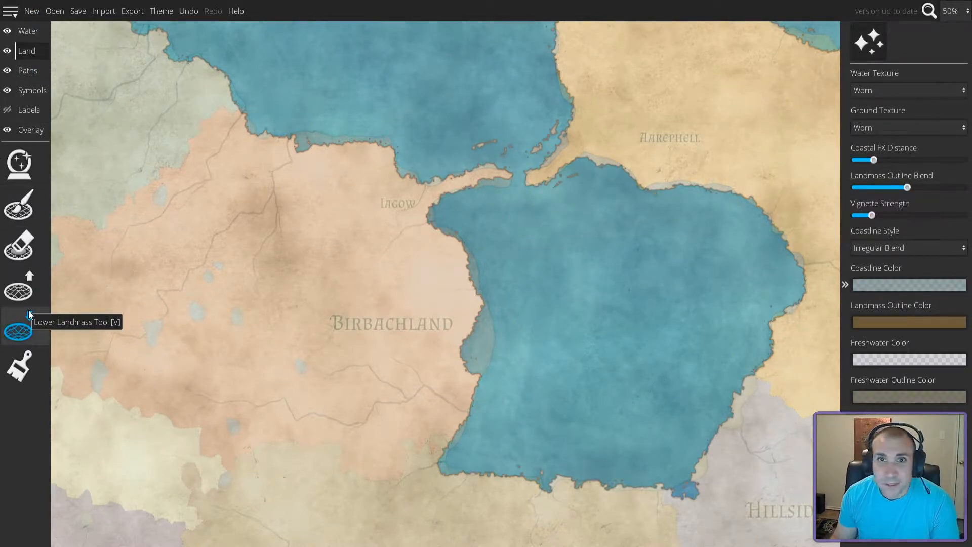
pyautogui.click(24, 293)
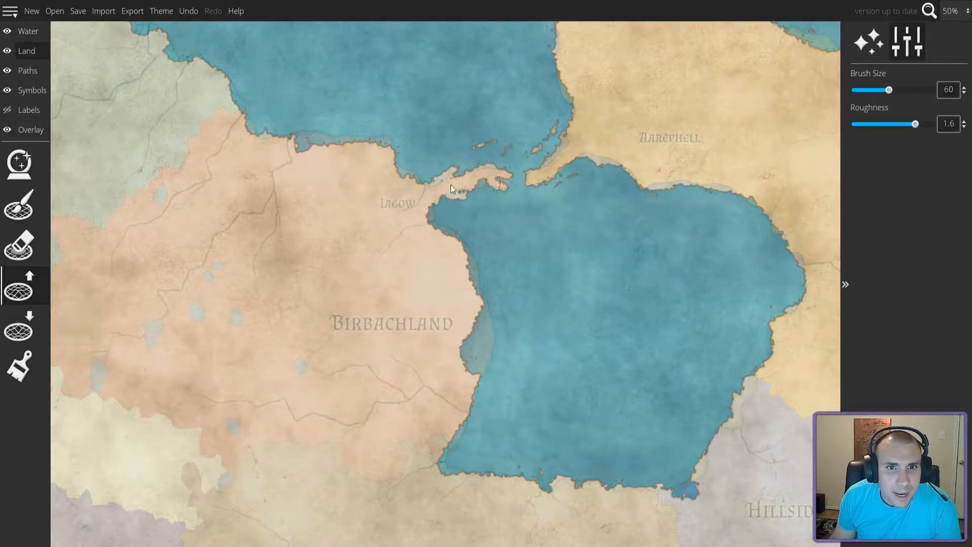
pyautogui.click(19, 326)
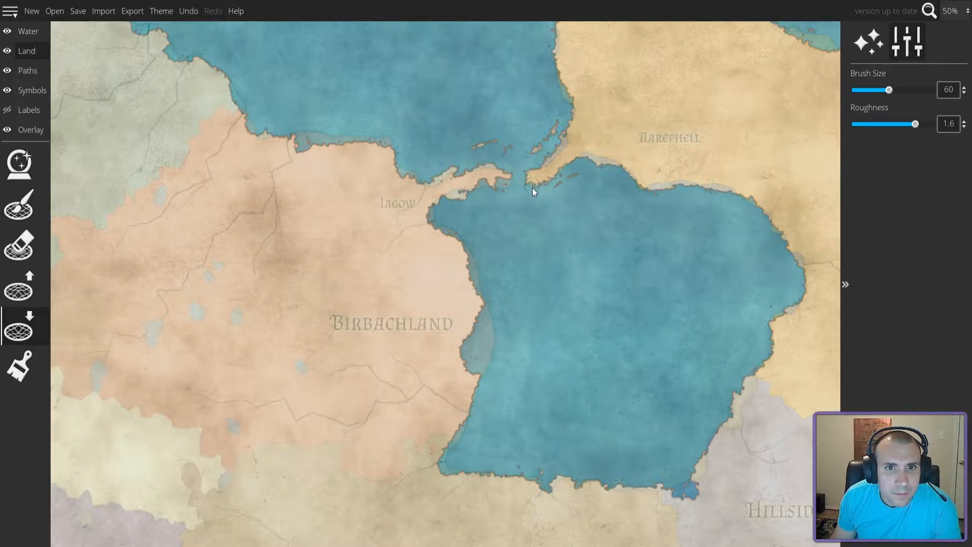
pyautogui.click(40, 281)
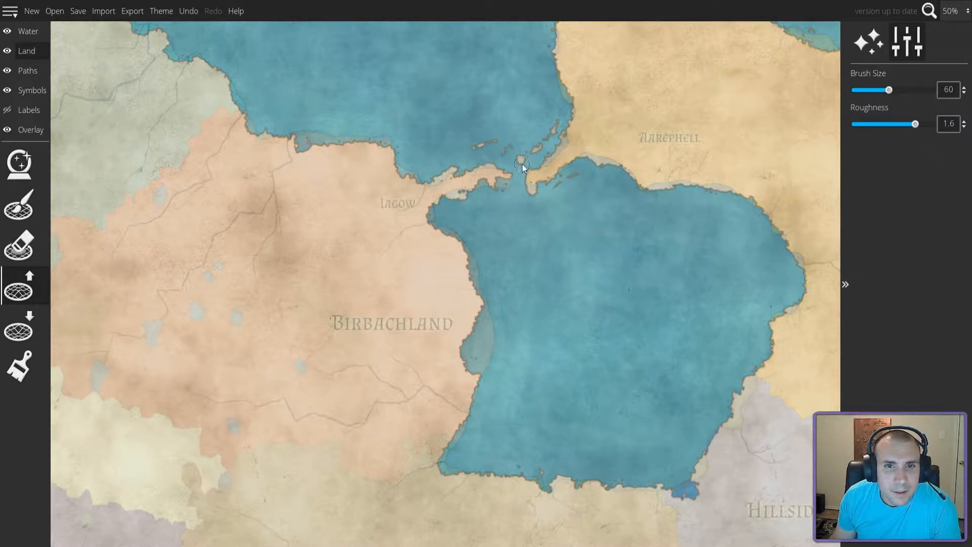
pyautogui.click(25, 310)
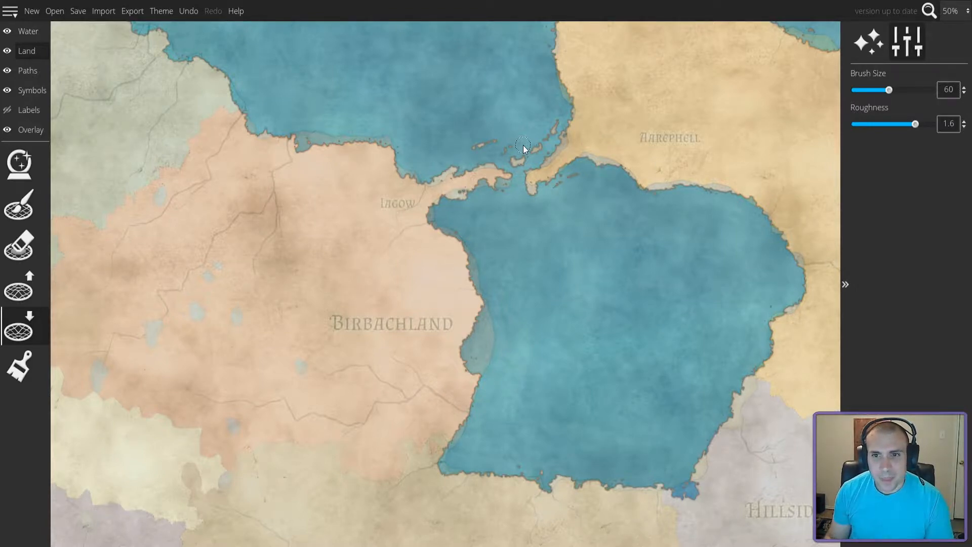
pyautogui.press('[')
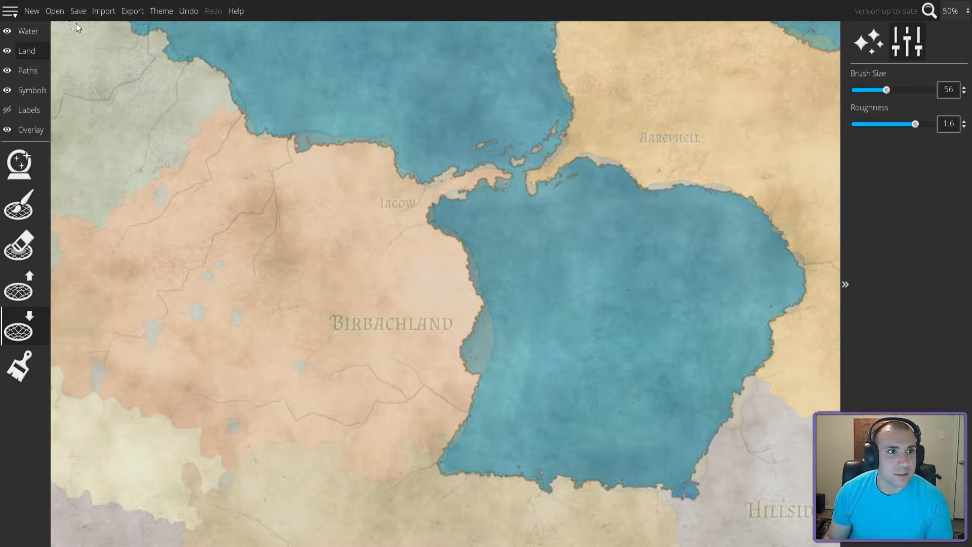
# - Save the map's changes and view the New Map size settings without creating a new map
pyautogui.click(31, 11)
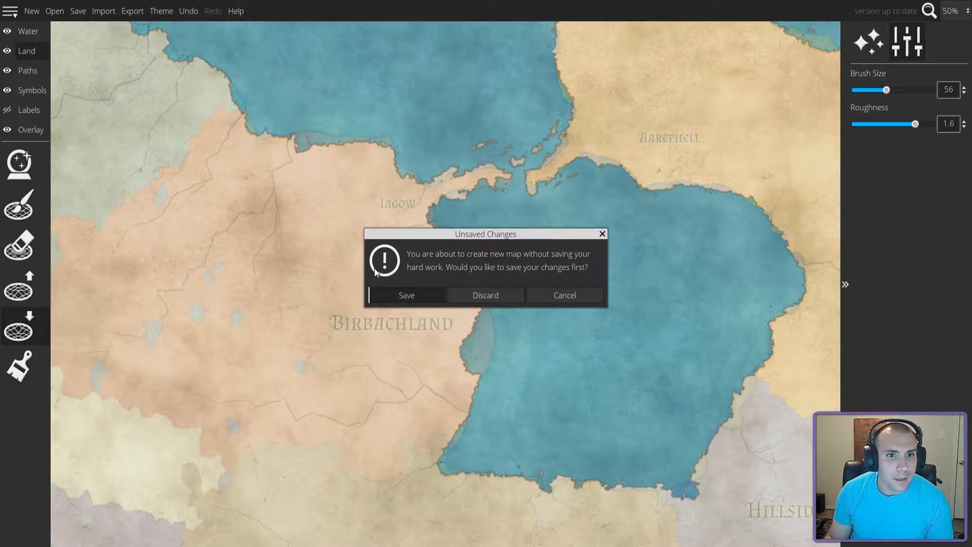
pyautogui.press('Return')
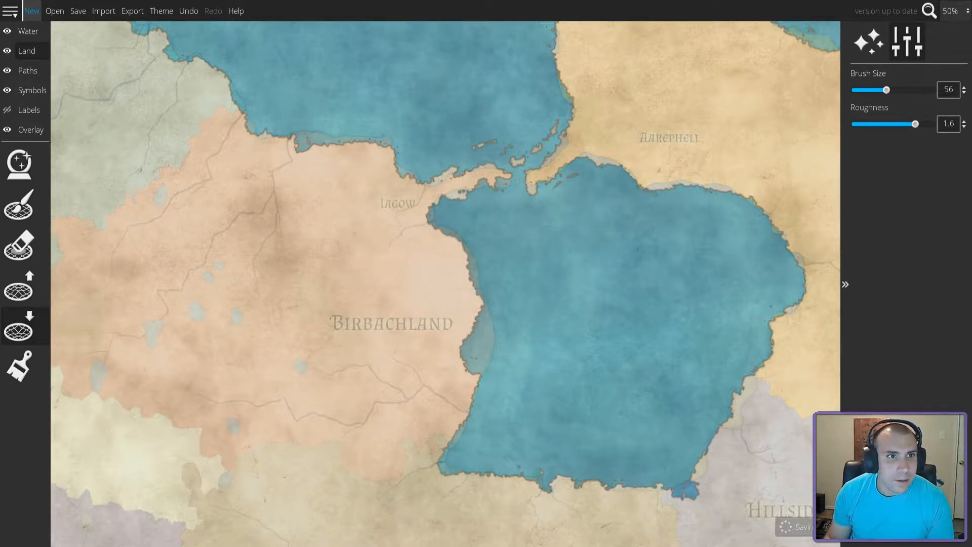
pyautogui.click(29, 11)
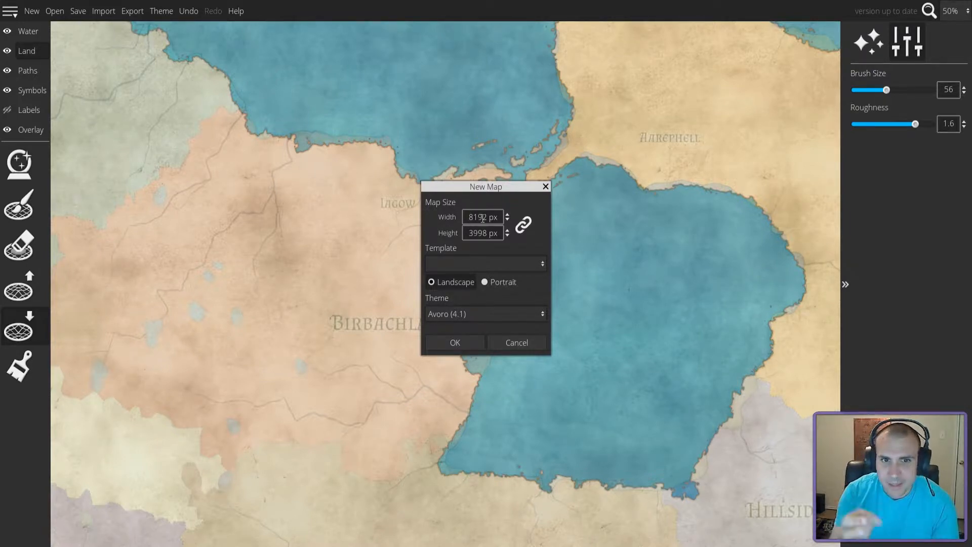
pyautogui.click(525, 347)
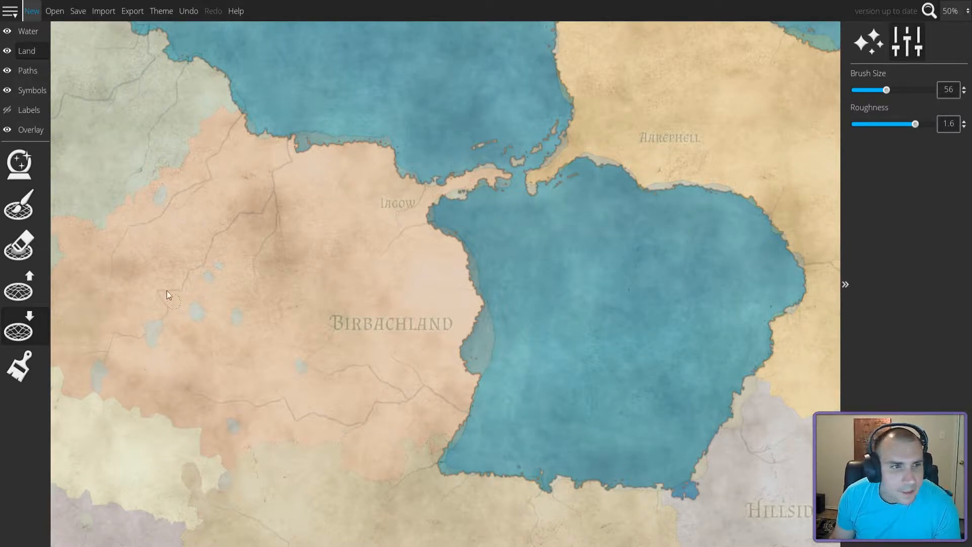
# - Raise irregular land along the inner sea's coast and add a thin island just south of the strait's western peninsula
pyautogui.click(22, 296)
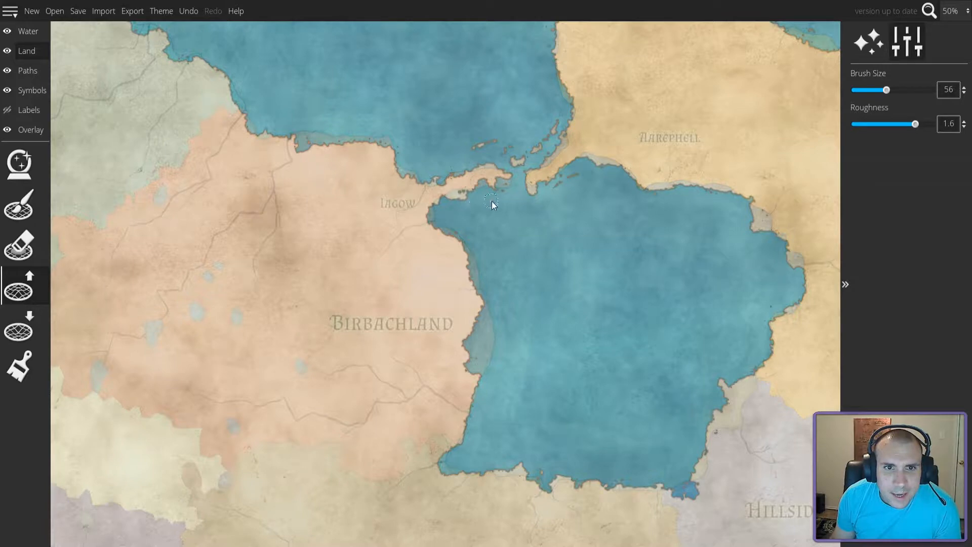
pyautogui.click(35, 320)
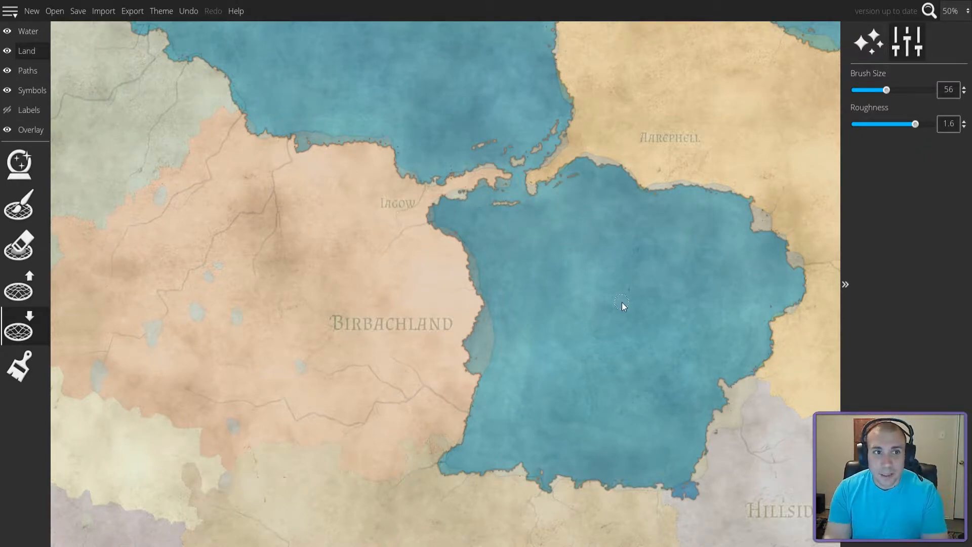
# - Reduce the brush size to 48 and raise land along the northern coast of the northeastern peninsula above Sheonia
pyautogui.scroll(-2, 530, 320)
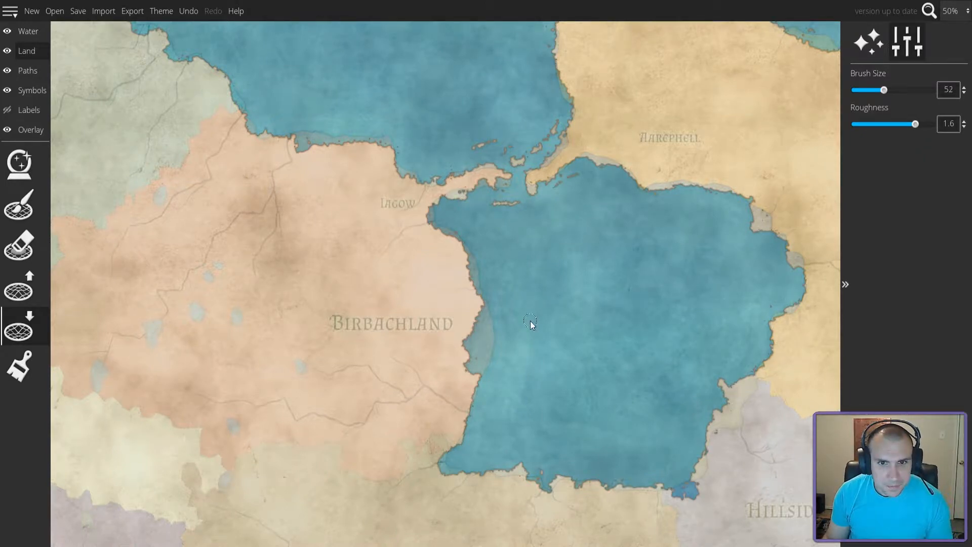
pyautogui.scroll(-3, 529, 318)
pyautogui.scroll(-1, 521, 319)
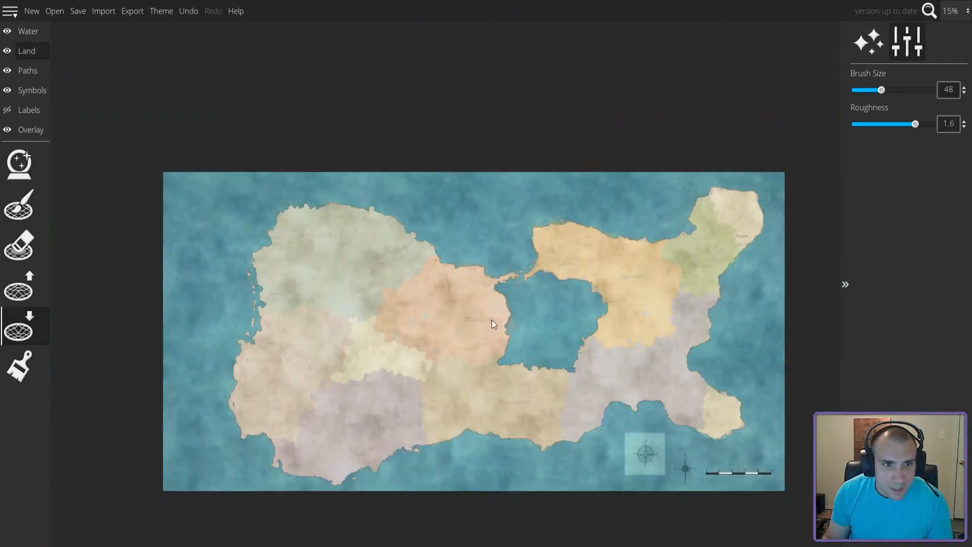
pyautogui.scroll(1, 487, 321)
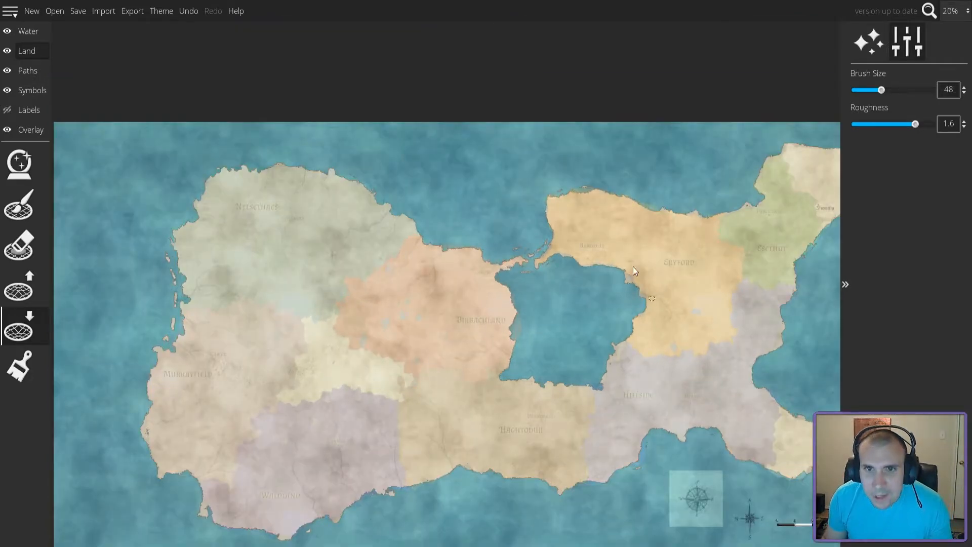
pyautogui.click(20, 286)
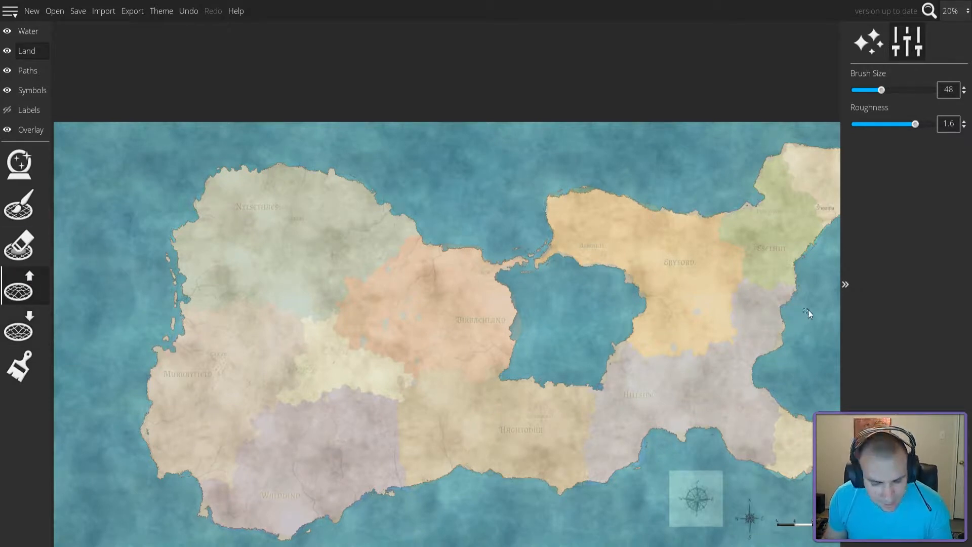
pyautogui.moveTo(812, 309); pyautogui.dragTo(670, 331)
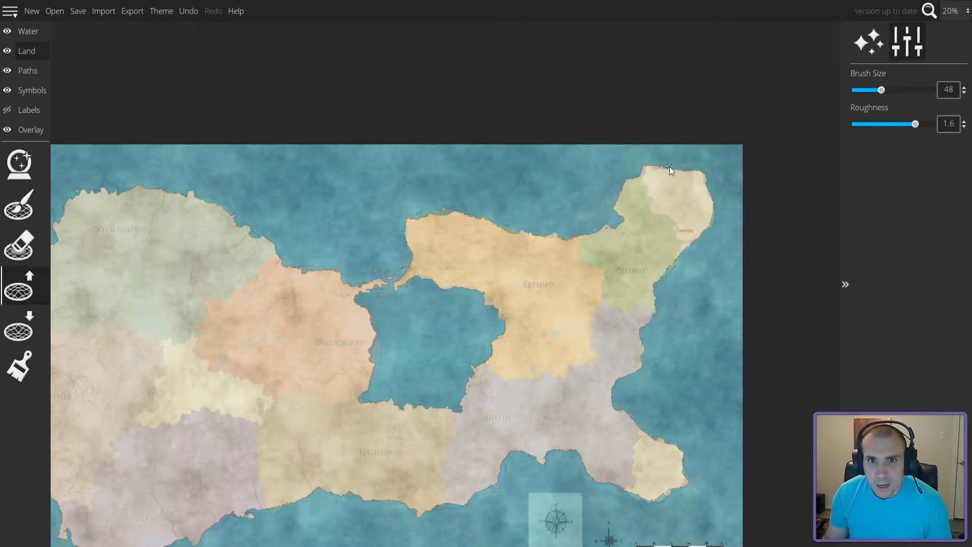
pyautogui.scroll(5, 670, 166)
pyautogui.scroll(2, 572, 151)
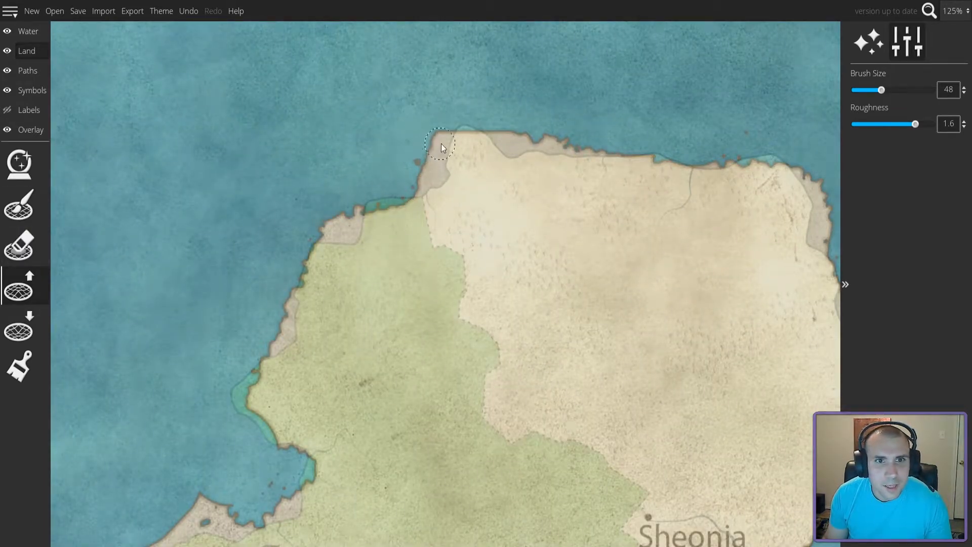
pyautogui.moveTo(476, 133); pyautogui.dragTo(500, 133)
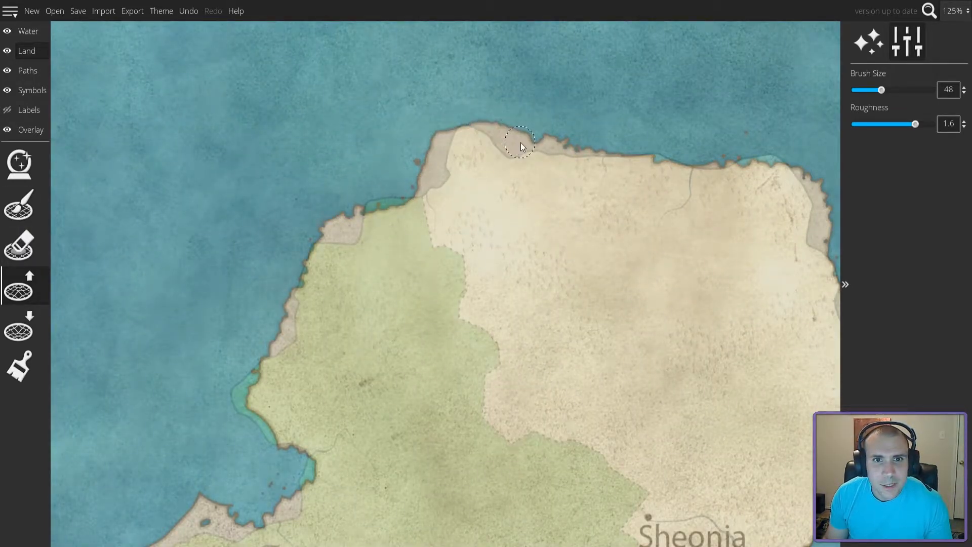
pyautogui.moveTo(402, 191); pyautogui.dragTo(409, 198)
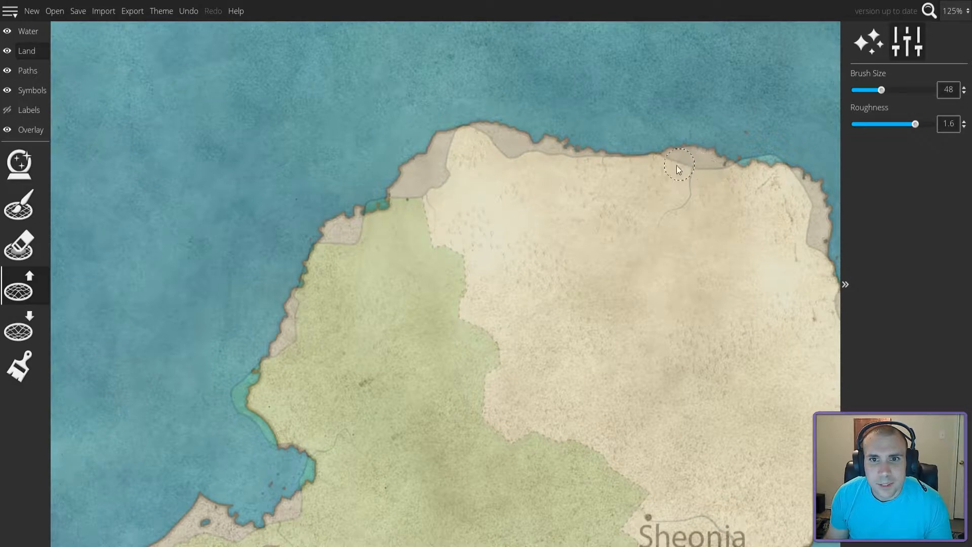
# - Raise land along the northeastern peninsula's eastern coast near Sheonia and add a chain of small islands offshore
pyautogui.moveTo(727, 267); pyautogui.dragTo(545, 191)
pyautogui.moveTo(694, 307); pyautogui.dragTo(666, 286)
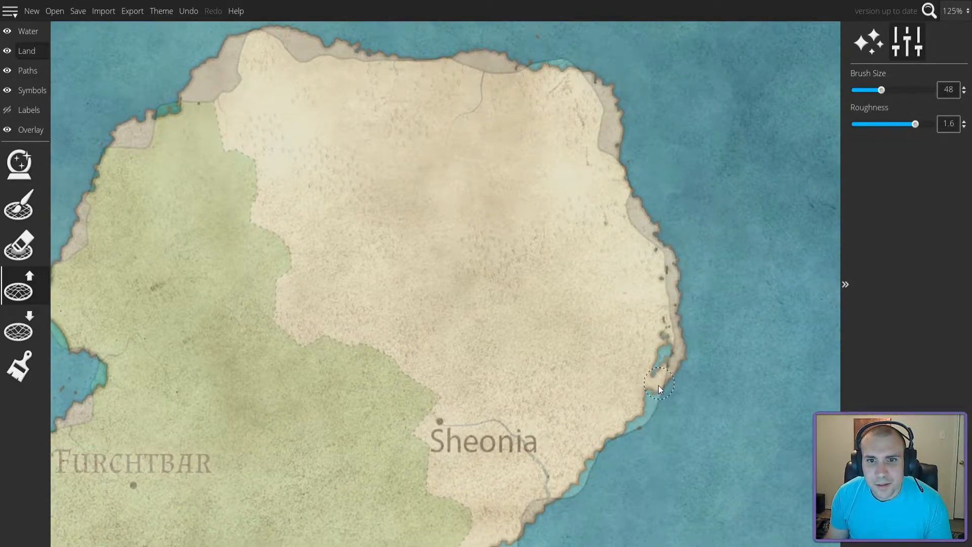
pyautogui.moveTo(658, 370); pyautogui.dragTo(671, 354)
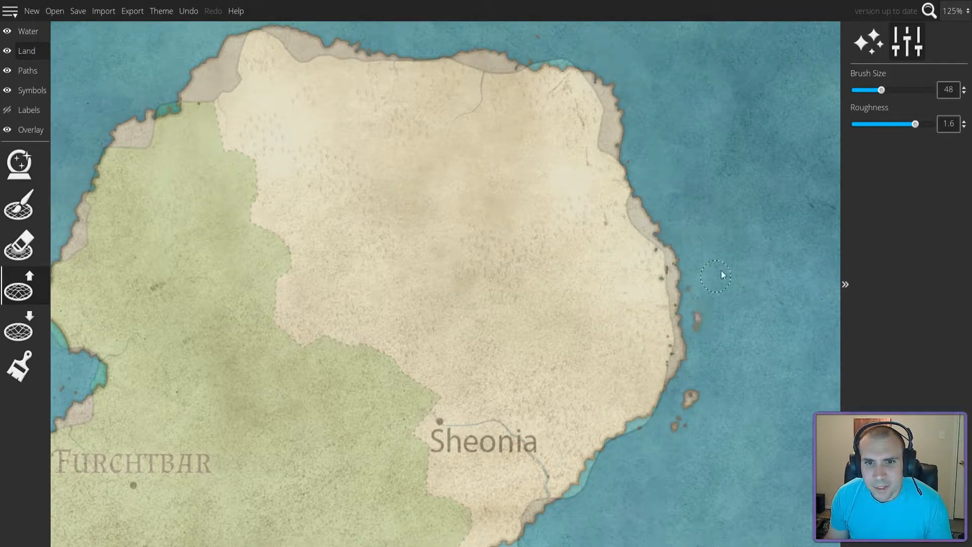
pyautogui.moveTo(652, 455); pyautogui.dragTo(623, 494)
pyautogui.moveTo(682, 494); pyautogui.dragTo(734, 306)
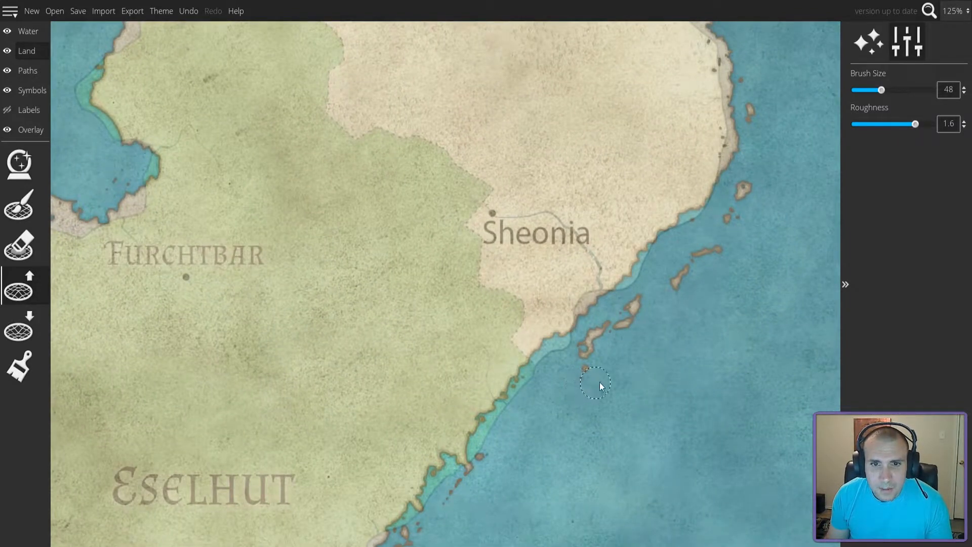
# - Set the land brush size to 128 and raise land along the coast of the southeastern peninsula
pyautogui.scroll(-3, 543, 400)
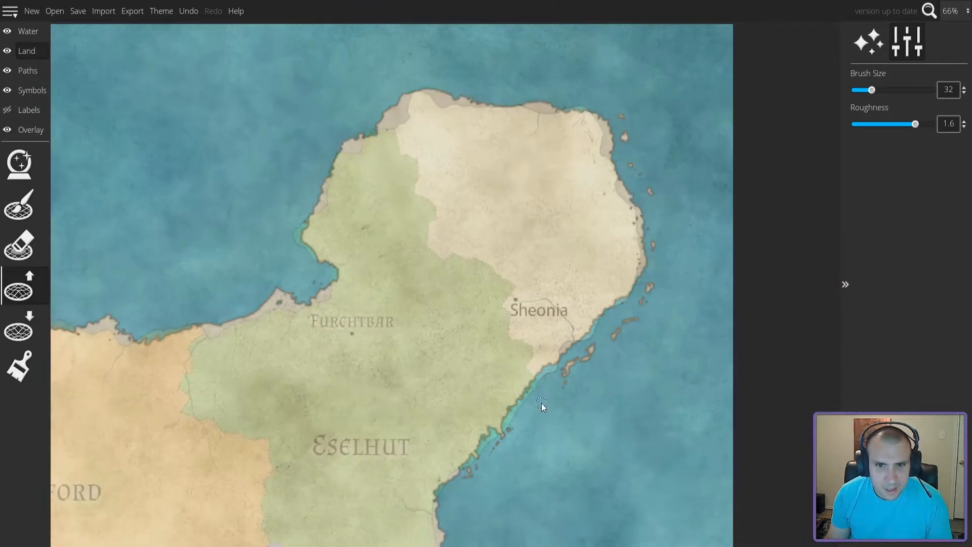
pyautogui.scroll(-1, 541, 402)
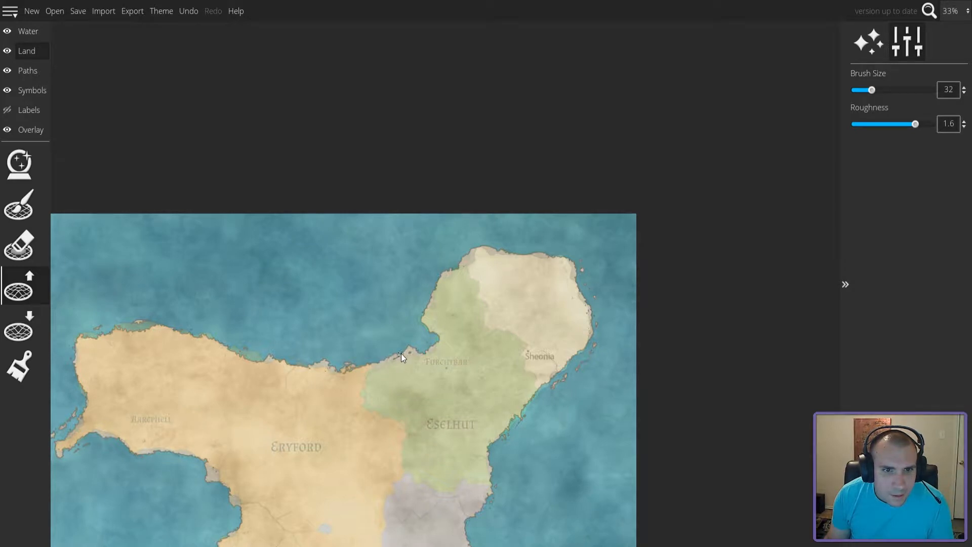
pyautogui.moveTo(871, 90); pyautogui.dragTo(944, 113)
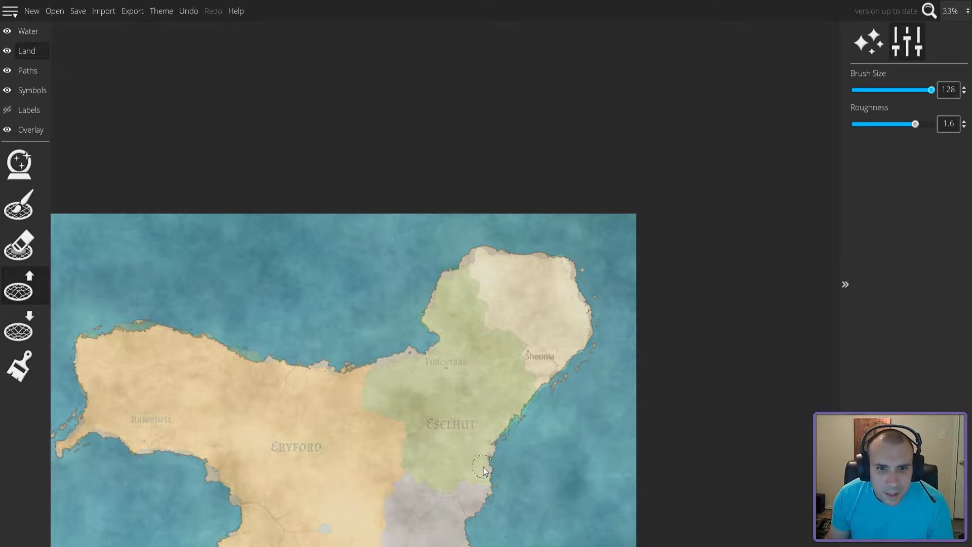
pyautogui.moveTo(519, 512); pyautogui.dragTo(552, 370)
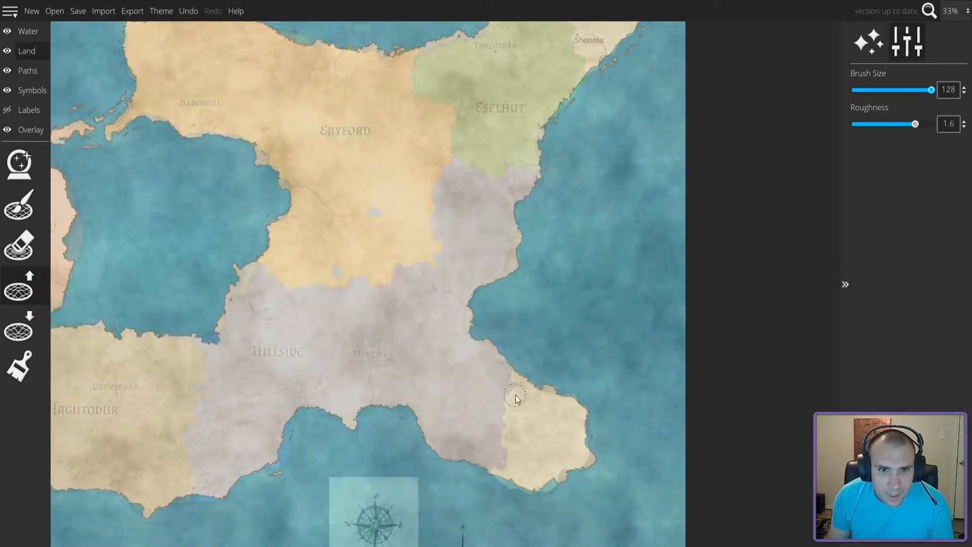
pyautogui.moveTo(582, 413); pyautogui.dragTo(582, 438)
pyautogui.moveTo(510, 482); pyautogui.dragTo(498, 484)
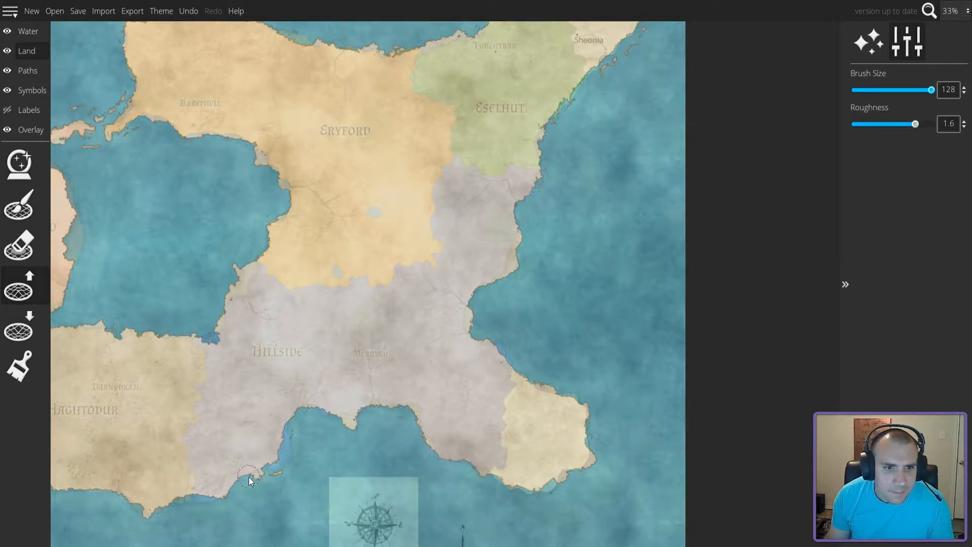
# - Check the southern and western coastlines against the trace image, and reduce the land brush size to 29
pyautogui.moveTo(254, 405); pyautogui.dragTo(421, 406)
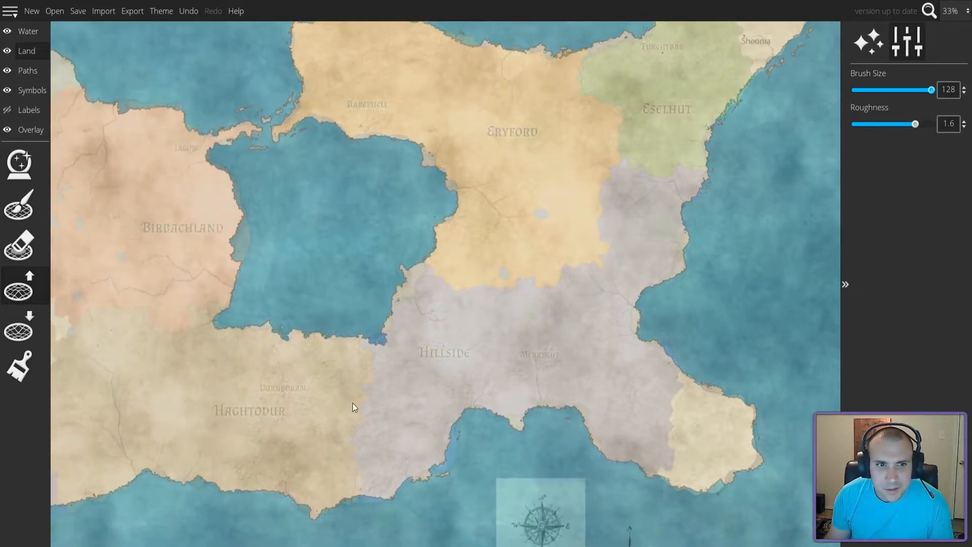
pyautogui.moveTo(338, 401); pyautogui.dragTo(504, 411)
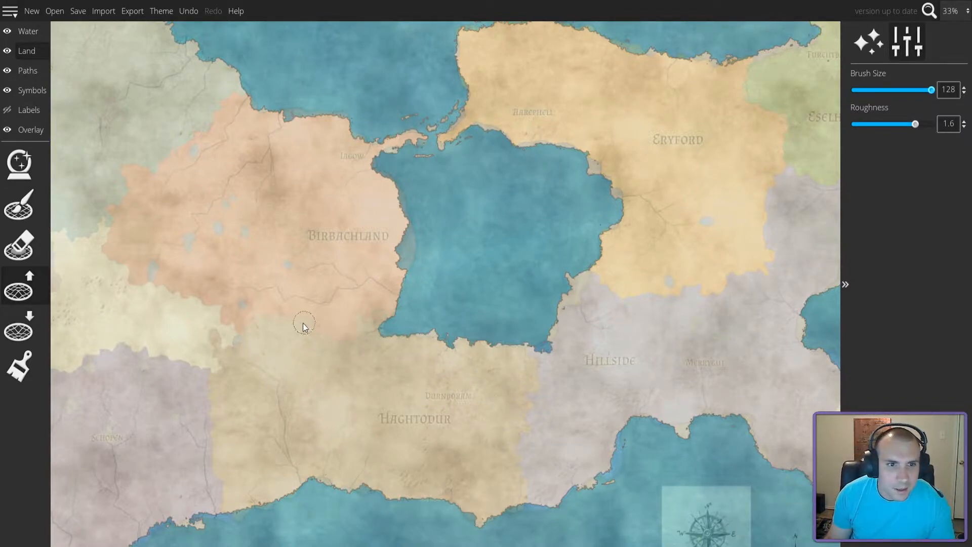
pyautogui.moveTo(276, 320); pyautogui.dragTo(591, 217)
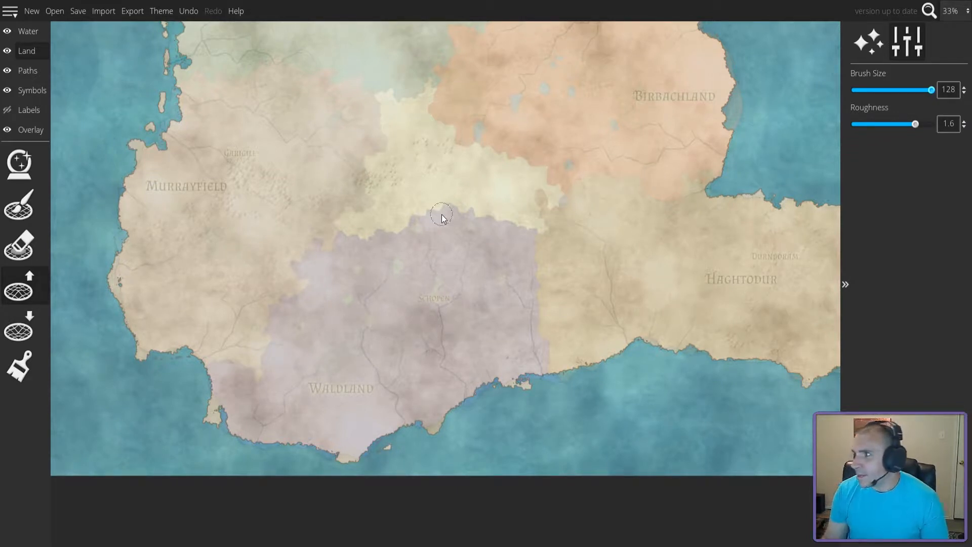
pyautogui.moveTo(636, 154); pyautogui.dragTo(434, 272)
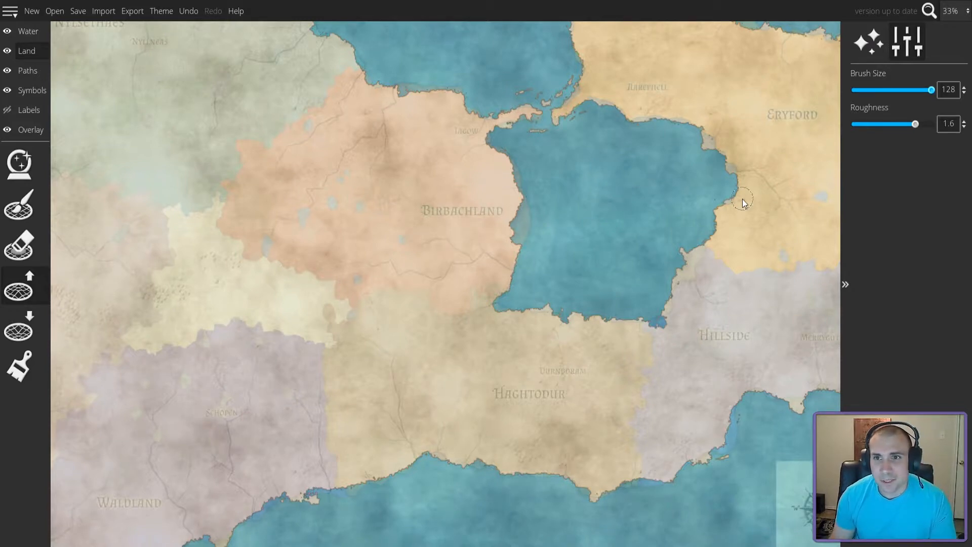
pyautogui.moveTo(931, 93); pyautogui.dragTo(871, 93)
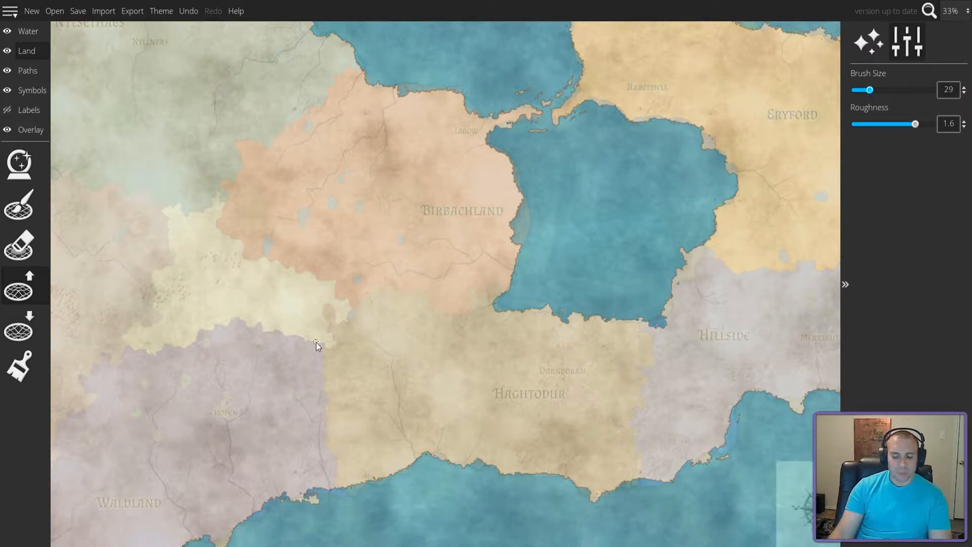
# - Compare the whole landmass with and without the trace image, leaving the trace's opacity at 0.02
pyautogui.click(29, 132)
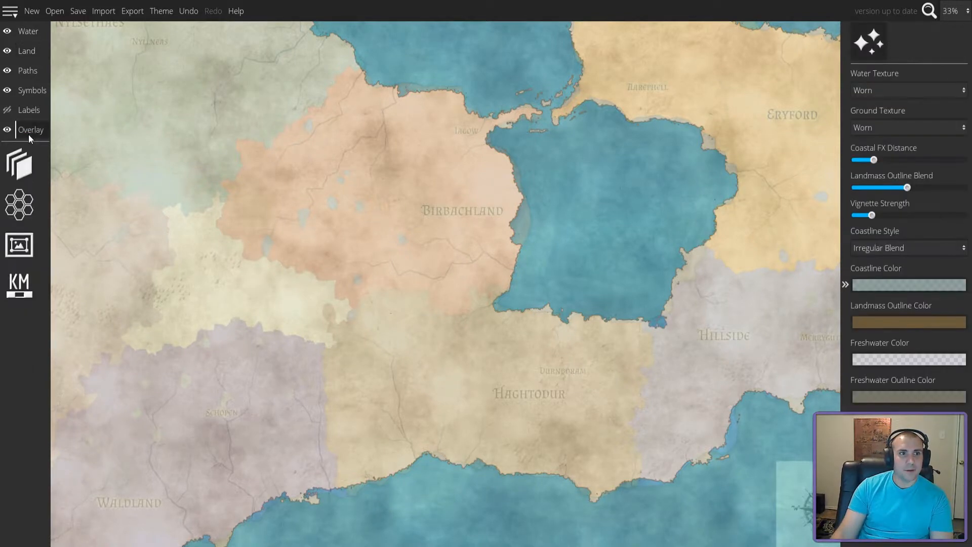
pyautogui.click(19, 172)
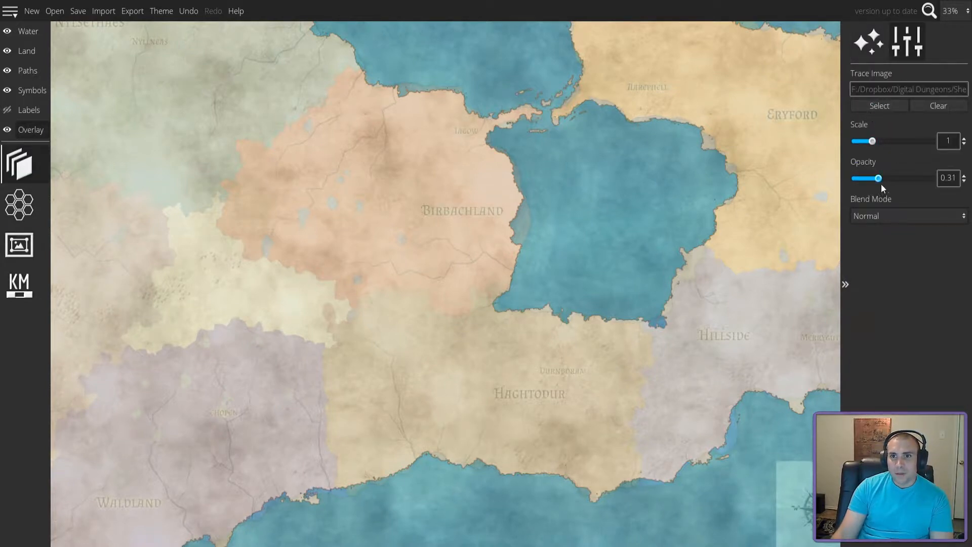
pyautogui.moveTo(880, 179); pyautogui.dragTo(859, 180)
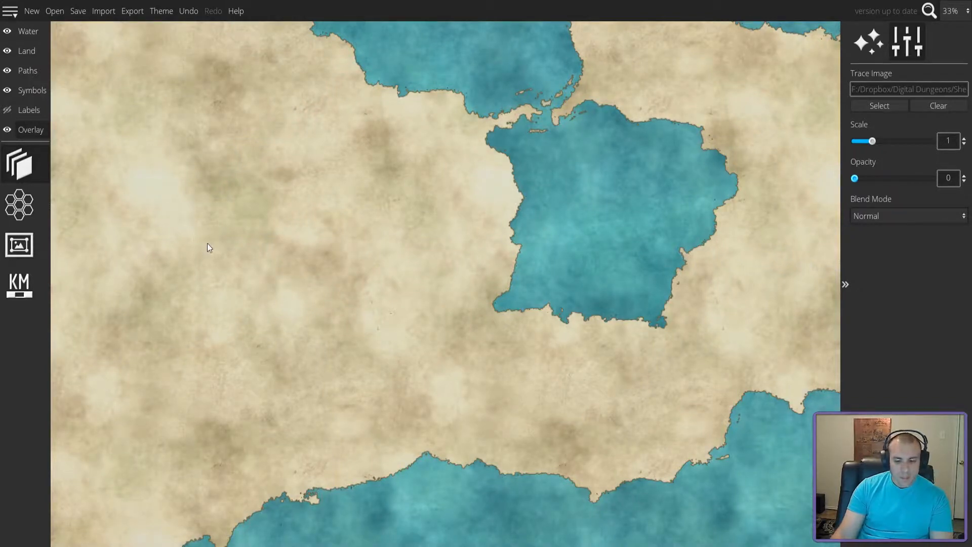
pyautogui.scroll(-5, 231, 259)
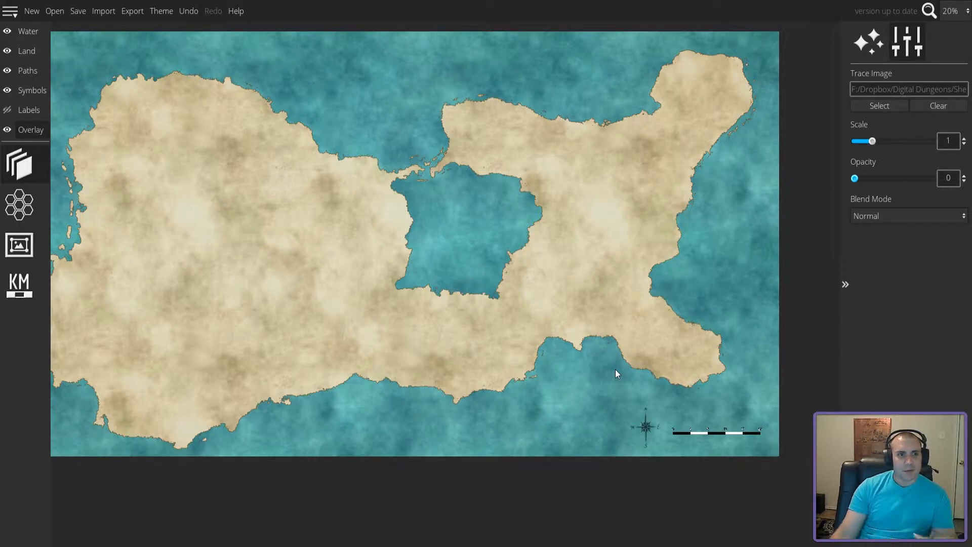
pyautogui.moveTo(860, 178); pyautogui.dragTo(903, 178)
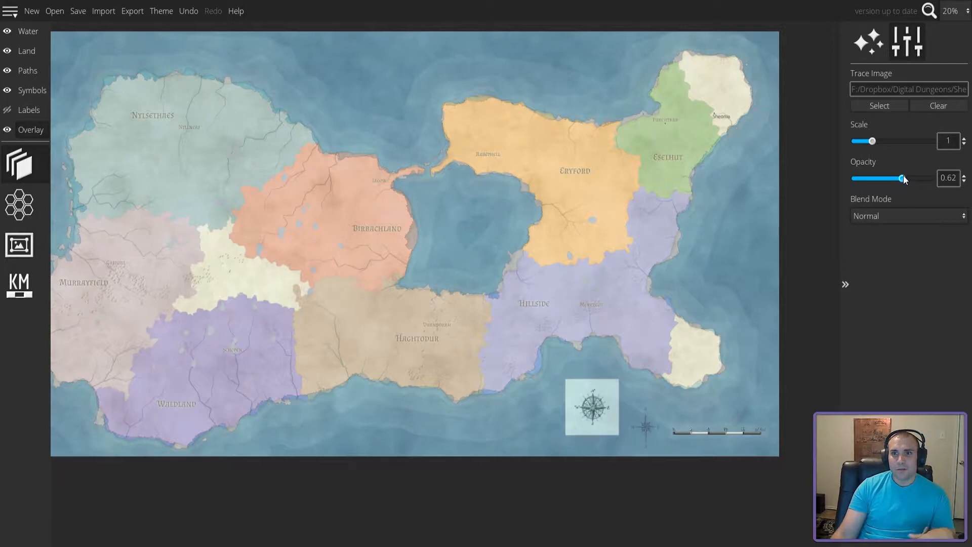
pyautogui.moveTo(903, 180); pyautogui.dragTo(856, 177)
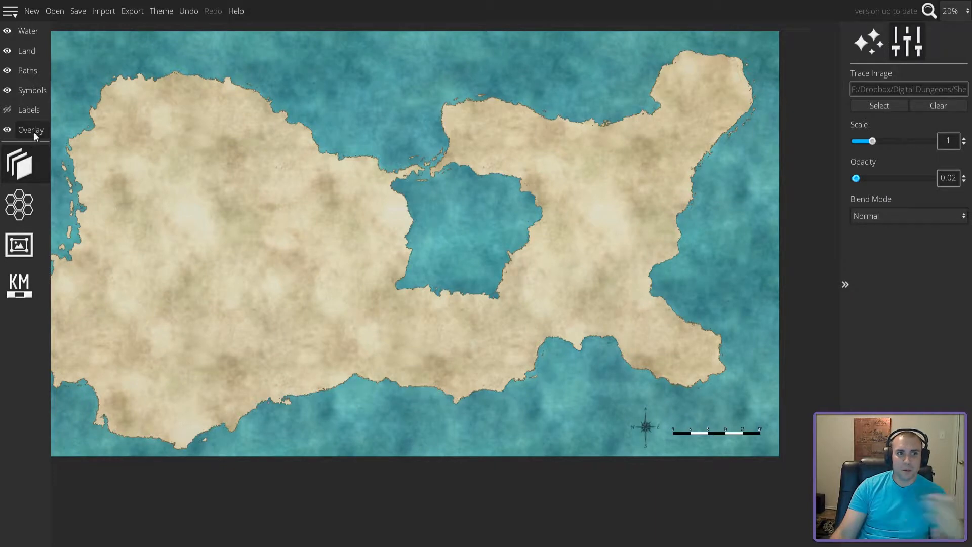
# - Activate the land colour brush and look through its preset terrain colours, from forest and grass to rocks, ice and snow
pyautogui.click(30, 52)
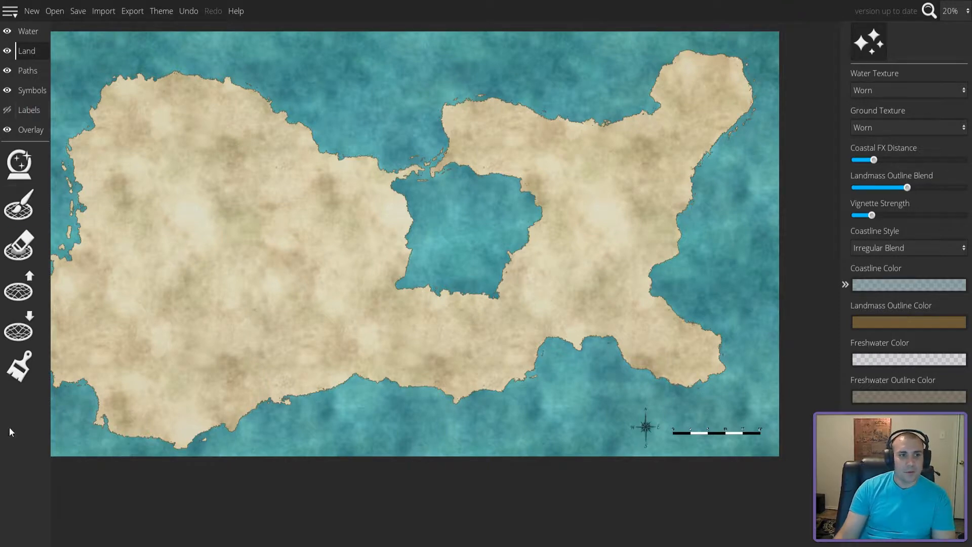
pyautogui.click(22, 364)
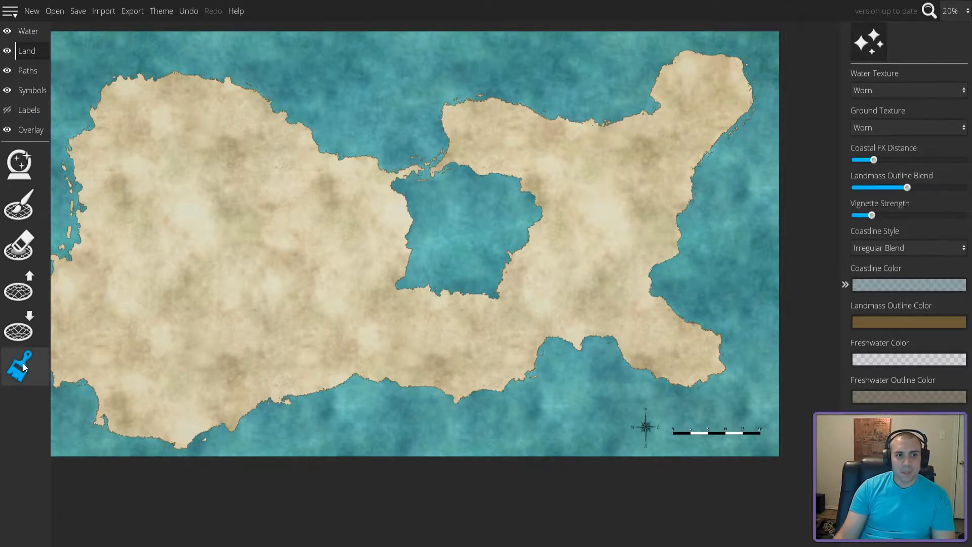
pyautogui.click(24, 367)
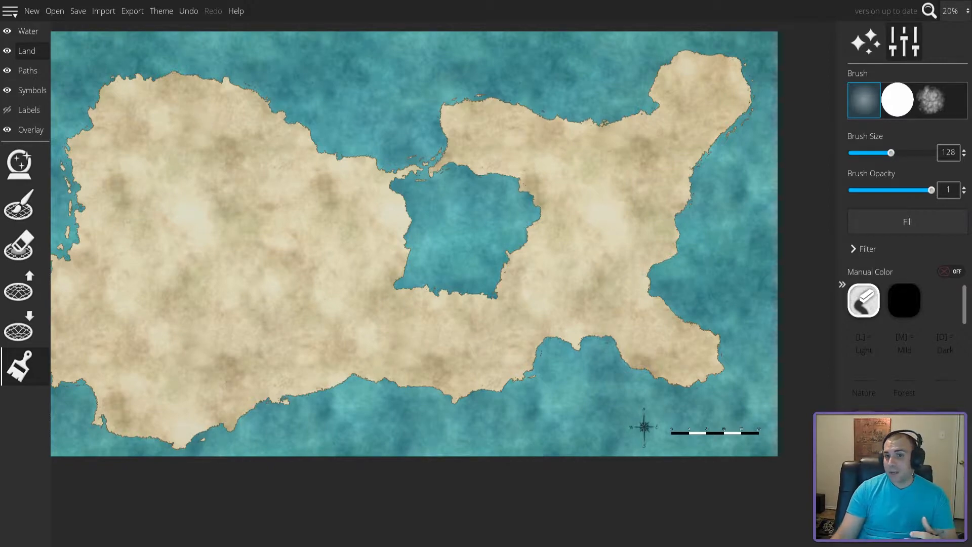
pyautogui.scroll(-2, 874, 394)
pyautogui.scroll(-2, 874, 394)
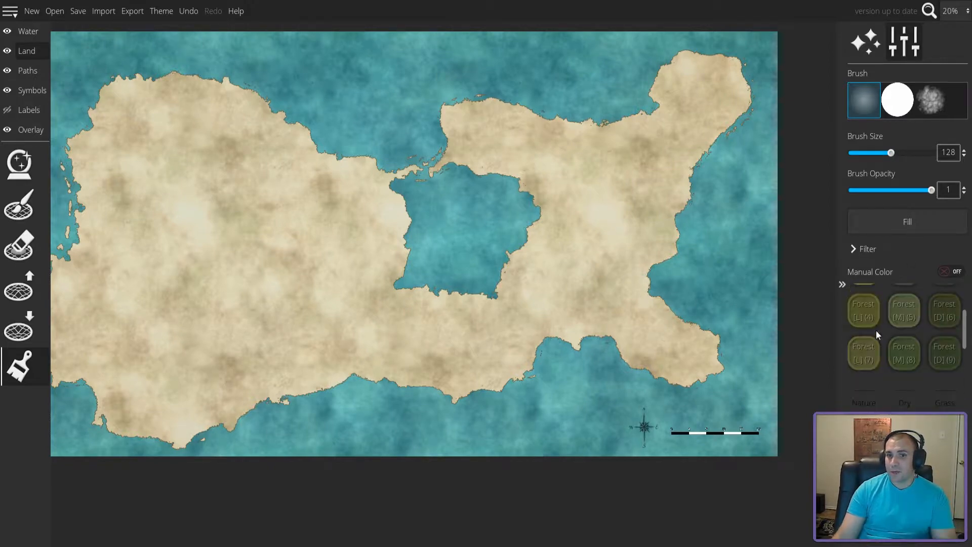
pyautogui.scroll(-3, 879, 385)
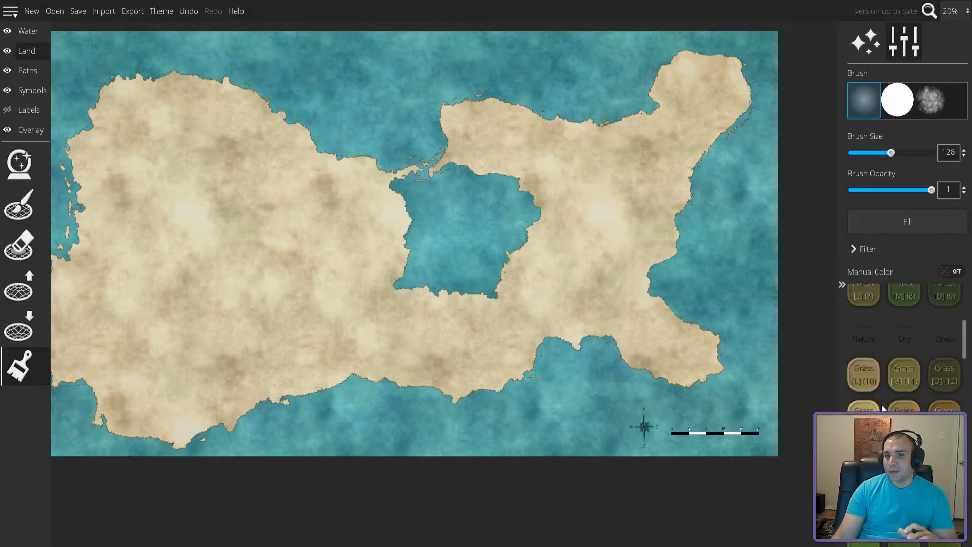
pyautogui.scroll(-4, 883, 407)
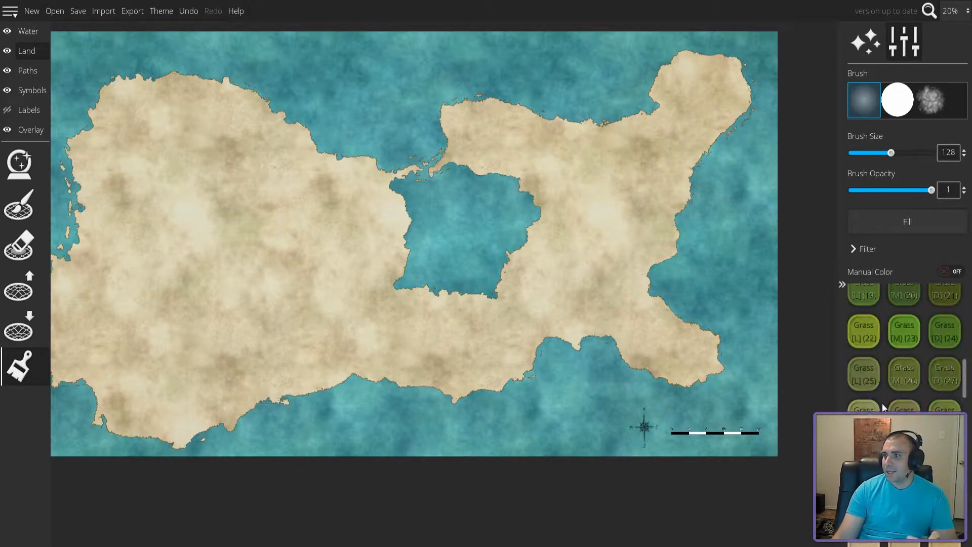
pyautogui.scroll(-10, 881, 393)
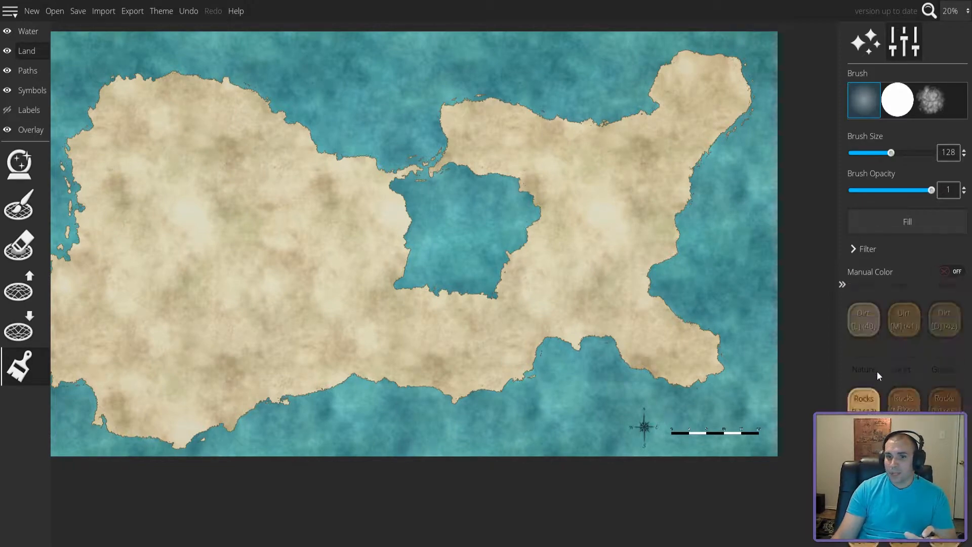
pyautogui.scroll(-4, 870, 351)
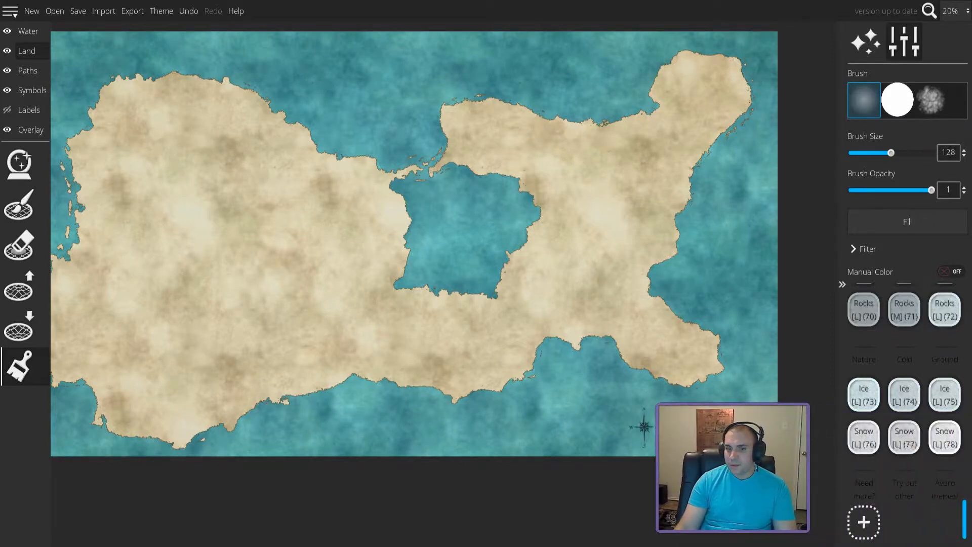
# - Add a custom magenta colour, ef1be6, to the palette and try it with a scribble on the eastern land, undoing the stroke
pyautogui.click(865, 524)
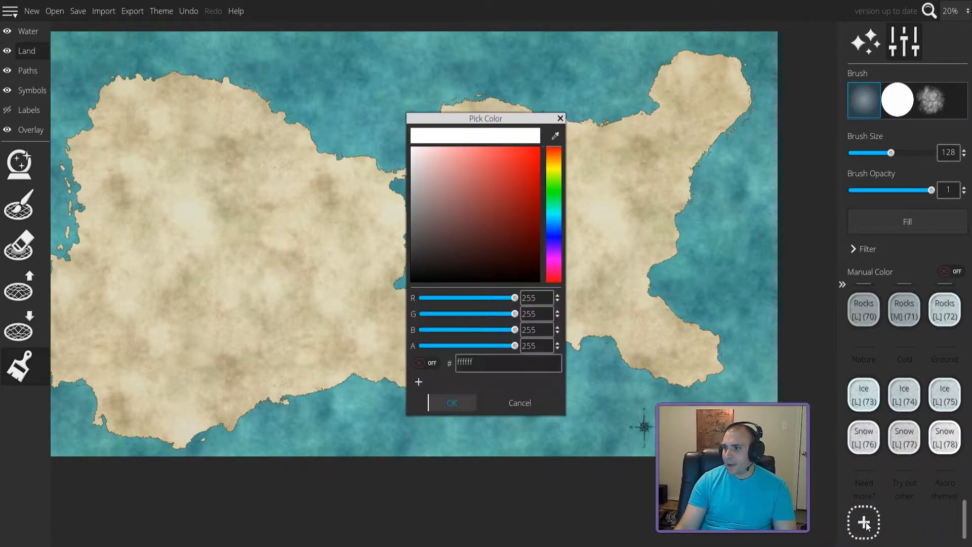
pyautogui.moveTo(456, 209)
pyautogui.mouseDown()
pyautogui.moveTo(490, 174)
pyautogui.moveTo(515, 208)
pyautogui.moveTo(485, 209)
pyautogui.moveTo(496, 175)
pyautogui.moveTo(480, 164)
pyautogui.moveTo(505, 226)
pyautogui.moveTo(509, 213)
pyautogui.mouseUp()
pyautogui.click(553, 193)
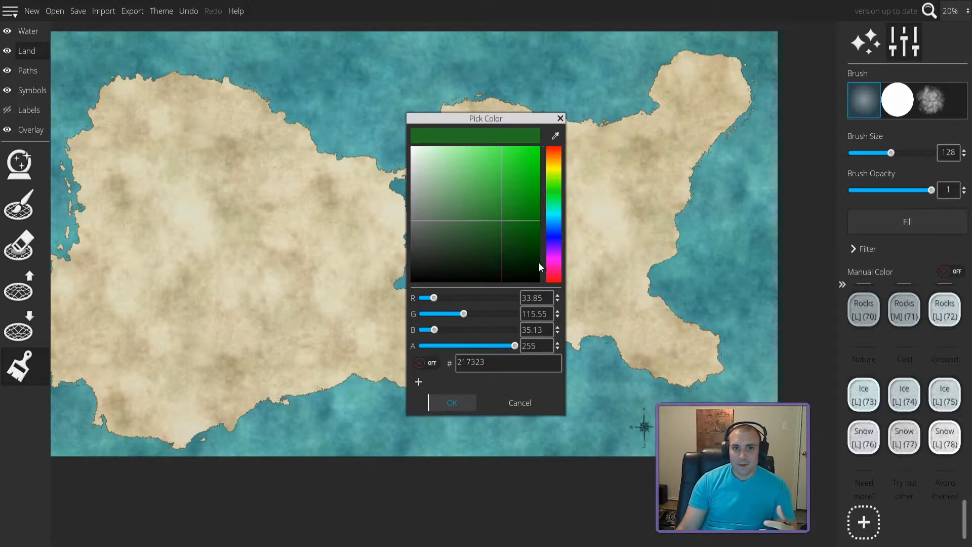
pyautogui.click(554, 262)
pyautogui.moveTo(519, 205); pyautogui.dragTo(526, 154)
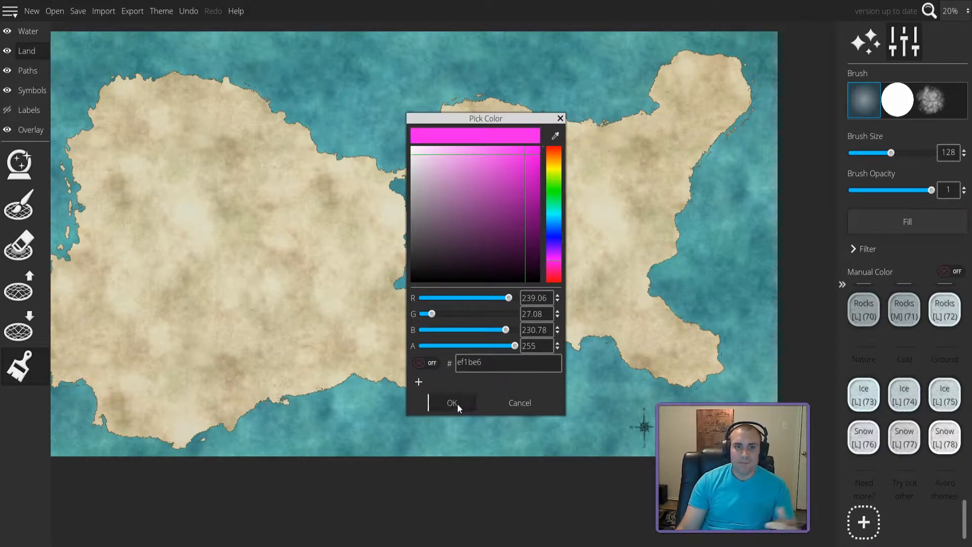
pyautogui.press('Return')
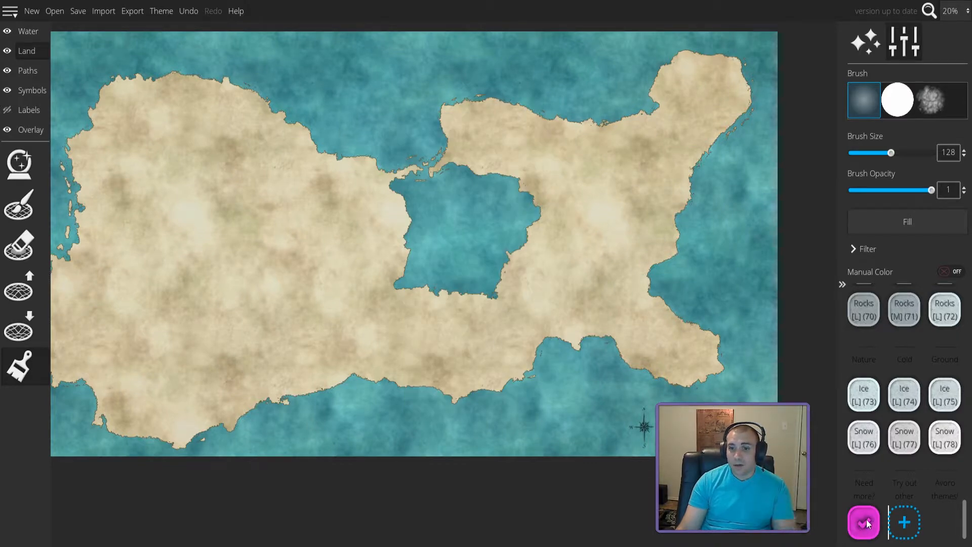
pyautogui.moveTo(580, 177)
pyautogui.mouseDown()
pyautogui.moveTo(625, 146)
pyautogui.moveTo(620, 188)
pyautogui.moveTo(655, 185)
pyautogui.mouseUp()
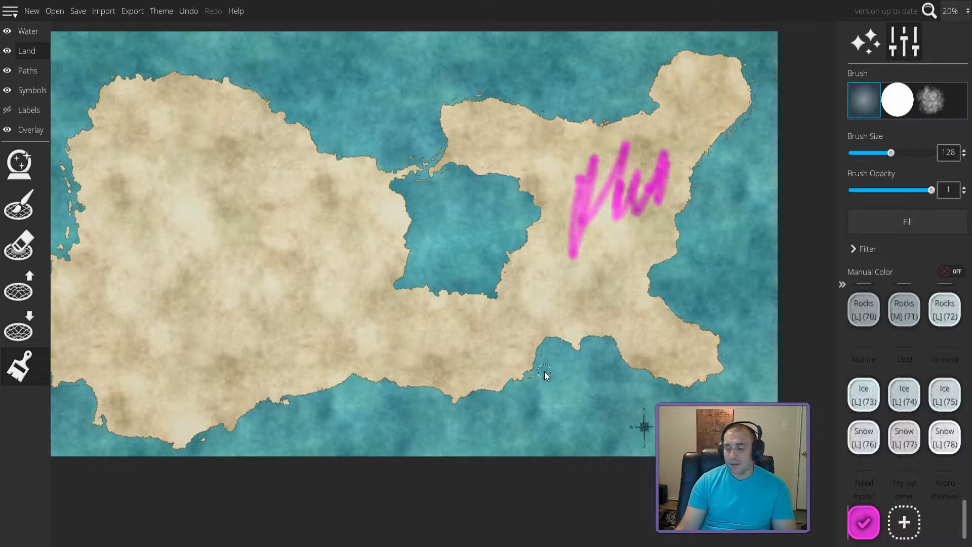
pyautogui.hotkey('ctrl', 'z')
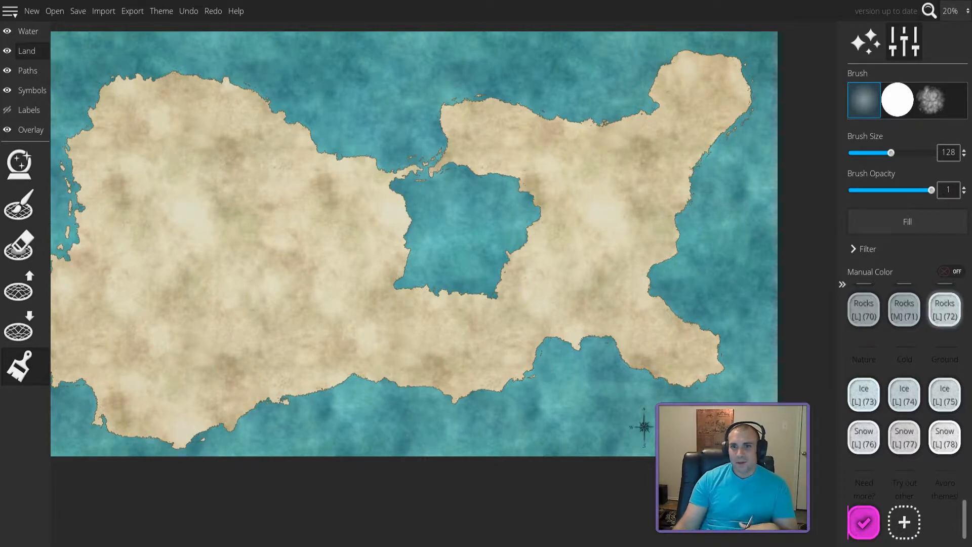
# - Choose the Grass [L] (25) preset as the land colour and set the brush size to 225
pyautogui.scroll(5, 901, 368)
pyautogui.scroll(10, 901, 385)
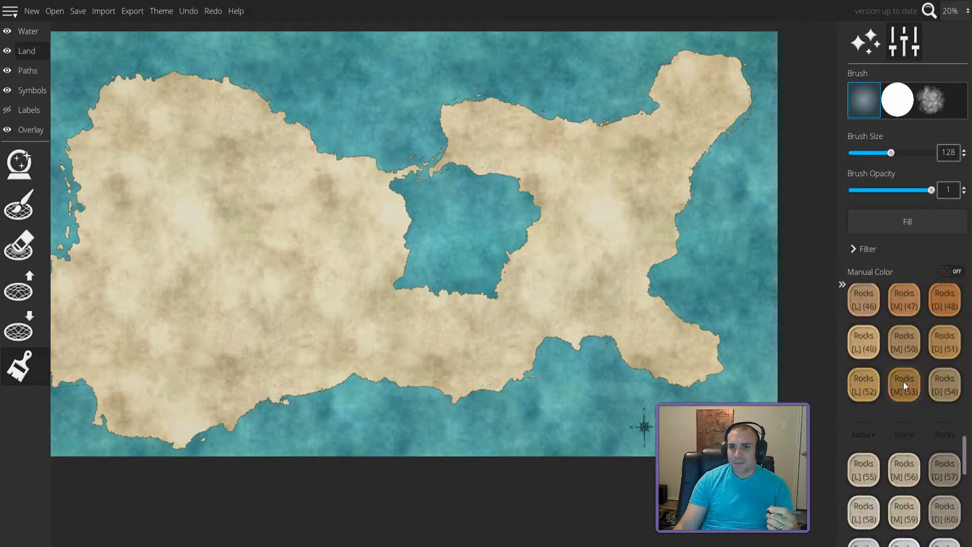
pyautogui.scroll(3, 906, 388)
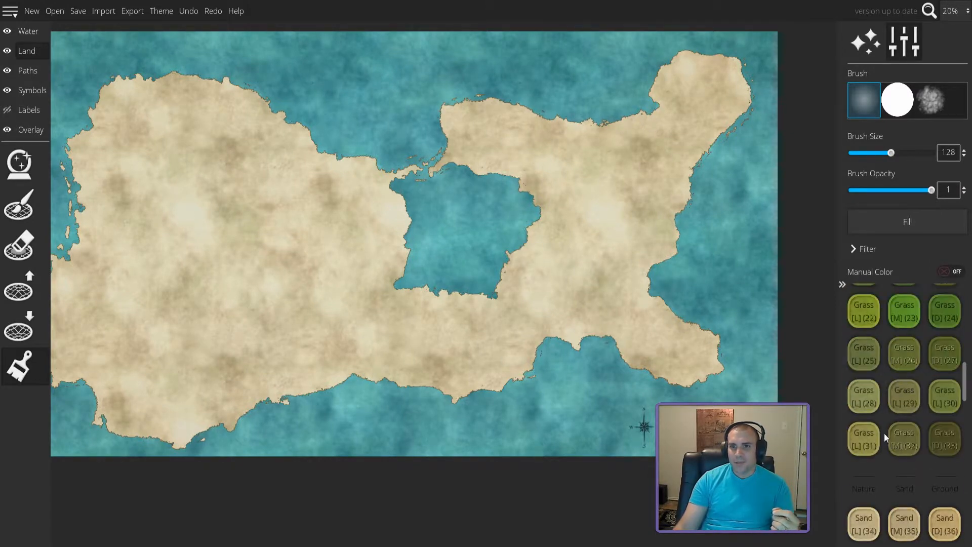
pyautogui.scroll(3, 867, 385)
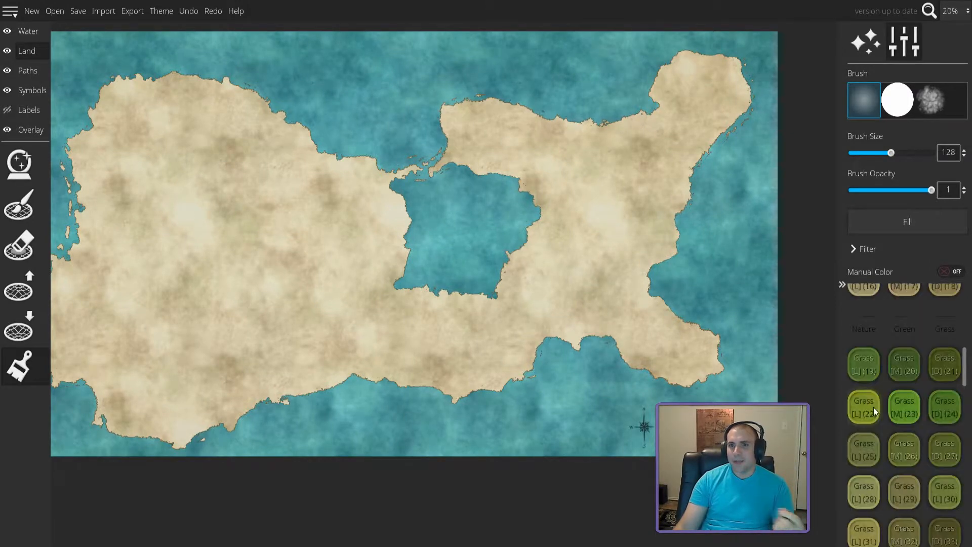
pyautogui.scroll(-2, 895, 409)
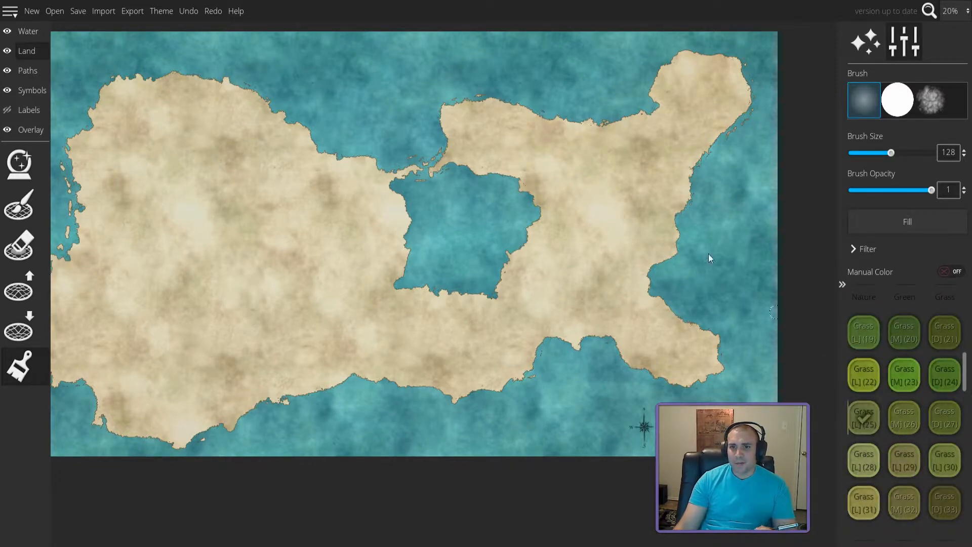
pyautogui.moveTo(893, 155); pyautogui.dragTo(922, 156)
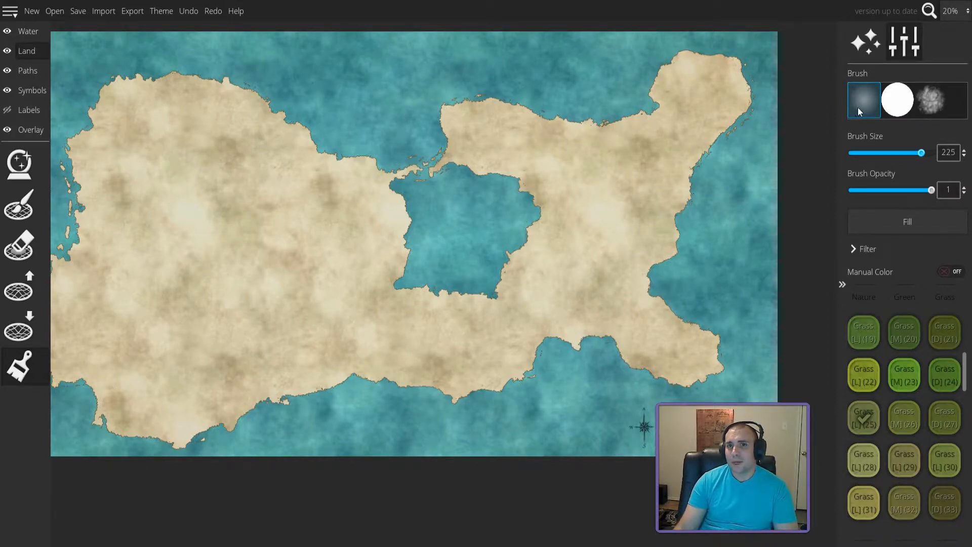
# - Paint the northeastern peninsula in the chosen Grass [L] (25) colour with the cloudy textured brush
pyautogui.click(931, 101)
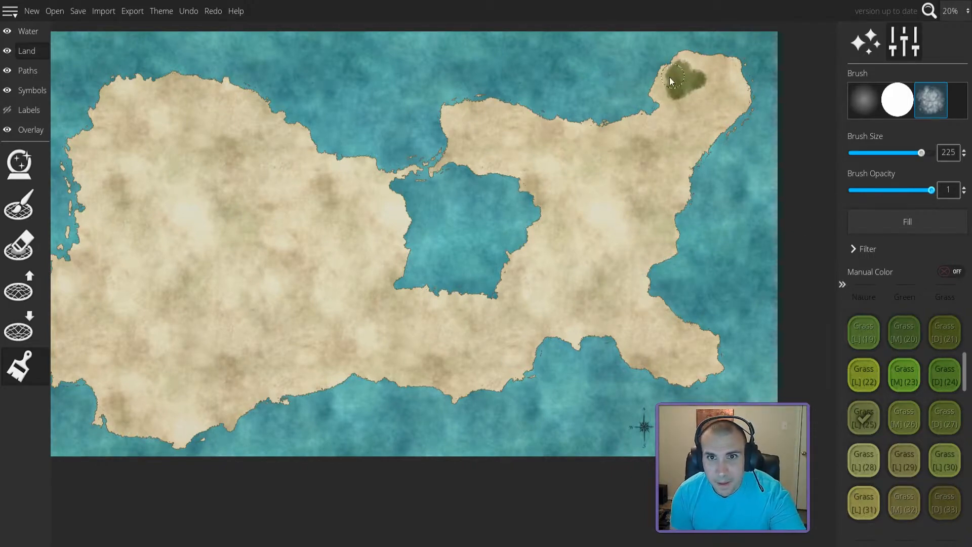
pyautogui.moveTo(698, 64)
pyautogui.mouseDown()
pyautogui.moveTo(672, 56)
pyautogui.moveTo(710, 67)
pyautogui.moveTo(731, 60)
pyautogui.moveTo(751, 98)
pyautogui.moveTo(739, 105)
pyautogui.moveTo(715, 84)
pyautogui.moveTo(647, 87)
pyautogui.moveTo(670, 78)
pyautogui.moveTo(658, 77)
pyautogui.moveTo(659, 96)
pyautogui.moveTo(708, 97)
pyautogui.moveTo(749, 120)
pyautogui.moveTo(737, 123)
pyautogui.moveTo(767, 144)
pyautogui.moveTo(703, 110)
pyautogui.moveTo(725, 125)
pyautogui.moveTo(693, 123)
pyautogui.moveTo(714, 131)
pyautogui.moveTo(635, 102)
pyautogui.mouseUp()
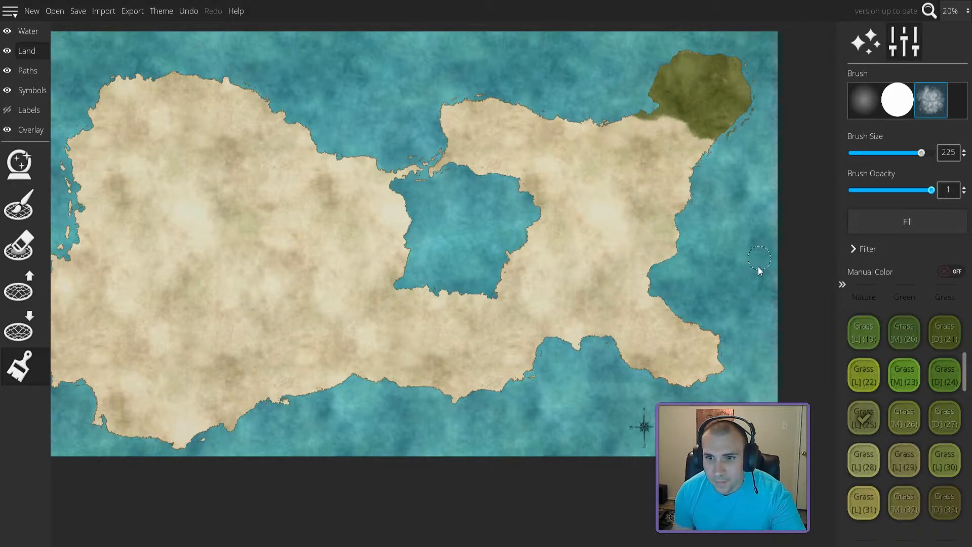
# - Paint the northern coast and the middle of the eastern landmass with the Grass [L] (28) colour
pyautogui.click(861, 463)
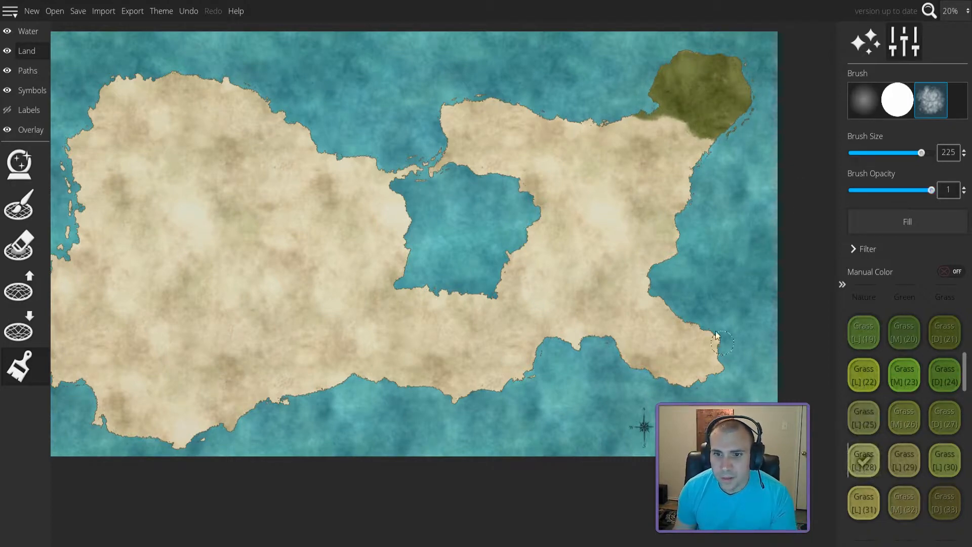
pyautogui.moveTo(530, 145)
pyautogui.mouseDown()
pyautogui.moveTo(439, 109)
pyautogui.moveTo(459, 117)
pyautogui.moveTo(476, 104)
pyautogui.moveTo(536, 121)
pyautogui.moveTo(471, 101)
pyautogui.moveTo(490, 92)
pyautogui.moveTo(506, 144)
pyautogui.mouseUp()
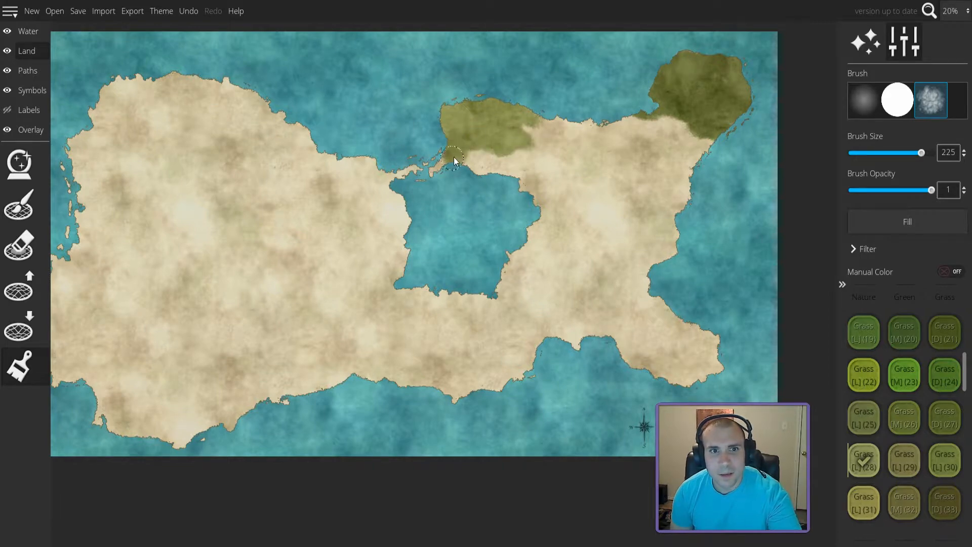
pyautogui.moveTo(426, 177)
pyautogui.mouseDown()
pyautogui.moveTo(492, 146)
pyautogui.moveTo(509, 168)
pyautogui.moveTo(475, 160)
pyautogui.moveTo(529, 176)
pyautogui.moveTo(521, 124)
pyautogui.moveTo(639, 136)
pyautogui.moveTo(515, 121)
pyautogui.moveTo(610, 126)
pyautogui.moveTo(542, 131)
pyautogui.moveTo(551, 149)
pyautogui.moveTo(525, 192)
pyautogui.moveTo(552, 209)
pyautogui.moveTo(549, 165)
pyautogui.moveTo(572, 169)
pyautogui.mouseUp()
pyautogui.moveTo(627, 144)
pyautogui.mouseDown()
pyautogui.moveTo(641, 122)
pyautogui.moveTo(689, 121)
pyautogui.moveTo(706, 143)
pyautogui.moveTo(624, 128)
pyautogui.moveTo(683, 140)
pyautogui.moveTo(635, 133)
pyautogui.moveTo(650, 141)
pyautogui.moveTo(628, 146)
pyautogui.moveTo(695, 162)
pyautogui.moveTo(681, 185)
pyautogui.moveTo(663, 185)
pyautogui.moveTo(674, 194)
pyautogui.moveTo(664, 245)
pyautogui.mouseUp()
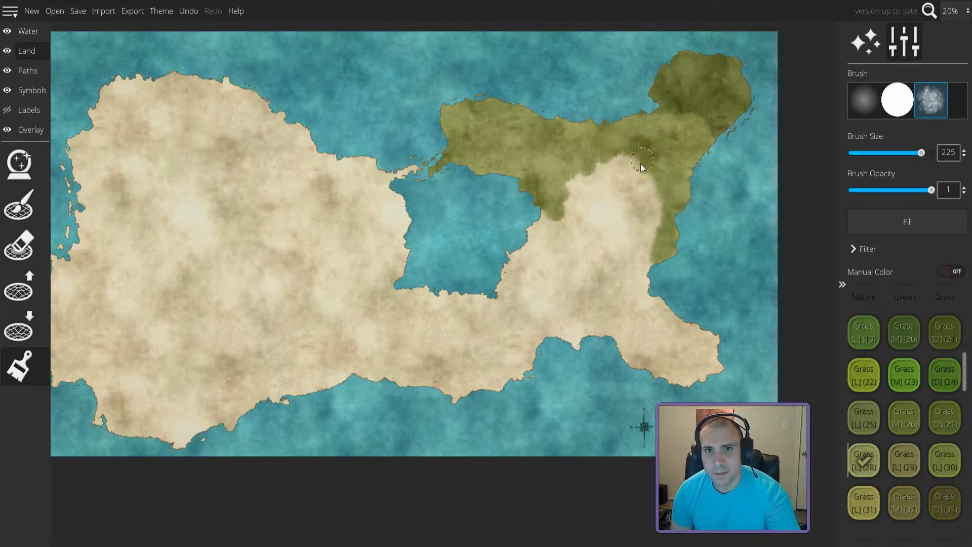
pyautogui.moveTo(608, 174)
pyautogui.mouseDown()
pyautogui.moveTo(560, 198)
pyautogui.moveTo(552, 222)
pyautogui.moveTo(529, 225)
pyautogui.moveTo(517, 246)
pyautogui.moveTo(588, 202)
pyautogui.mouseUp()
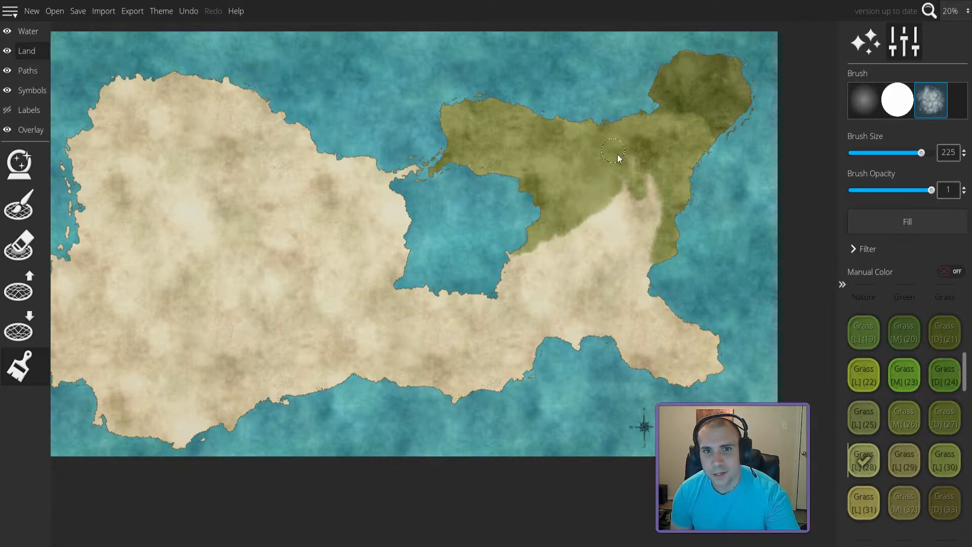
pyautogui.moveTo(652, 210)
pyautogui.mouseDown()
pyautogui.moveTo(649, 239)
pyautogui.moveTo(619, 212)
pyautogui.moveTo(589, 228)
pyautogui.mouseUp()
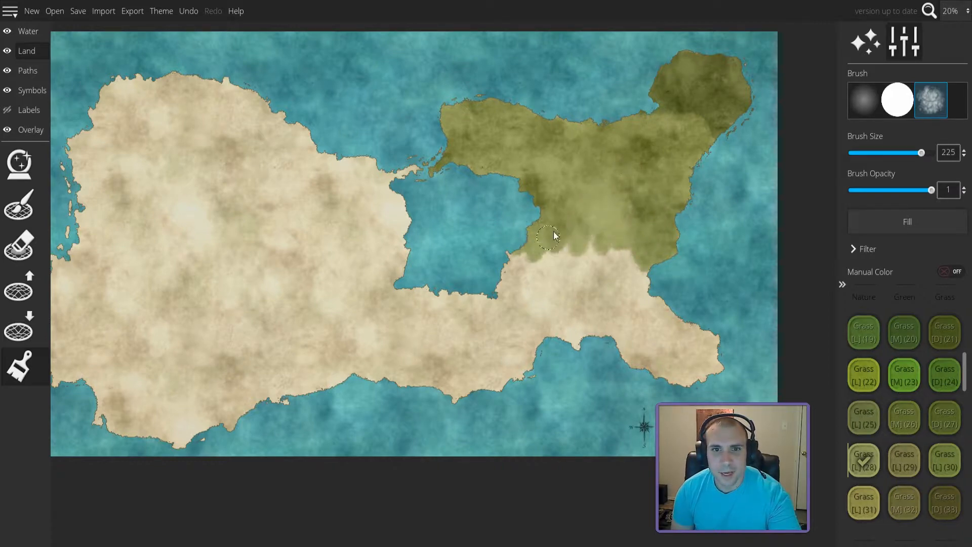
# - Extend the Grass [L] (28) colour over the southeast and the strip south of the inland sea, and set the brush size to 256
pyautogui.moveTo(516, 258)
pyautogui.mouseDown()
pyautogui.moveTo(495, 284)
pyautogui.moveTo(549, 256)
pyautogui.moveTo(537, 277)
pyautogui.moveTo(601, 246)
pyautogui.moveTo(602, 265)
pyautogui.moveTo(618, 244)
pyautogui.moveTo(581, 251)
pyautogui.moveTo(610, 267)
pyautogui.moveTo(634, 264)
pyautogui.moveTo(640, 299)
pyautogui.moveTo(671, 325)
pyautogui.moveTo(701, 315)
pyautogui.moveTo(697, 341)
pyautogui.moveTo(721, 338)
pyautogui.moveTo(721, 361)
pyautogui.moveTo(697, 387)
pyautogui.moveTo(691, 367)
pyautogui.moveTo(651, 372)
pyautogui.moveTo(657, 336)
pyautogui.moveTo(610, 331)
pyautogui.moveTo(625, 315)
pyautogui.mouseUp()
pyautogui.moveTo(699, 338)
pyautogui.mouseDown()
pyautogui.moveTo(639, 334)
pyautogui.moveTo(604, 342)
pyautogui.moveTo(593, 335)
pyautogui.moveTo(607, 289)
pyautogui.mouseUp()
pyautogui.moveTo(607, 333)
pyautogui.mouseDown()
pyautogui.moveTo(574, 310)
pyautogui.moveTo(593, 276)
pyautogui.moveTo(580, 279)
pyautogui.moveTo(573, 348)
pyautogui.moveTo(586, 341)
pyautogui.moveTo(516, 294)
pyautogui.moveTo(564, 322)
pyautogui.moveTo(554, 337)
pyautogui.moveTo(506, 323)
pyautogui.moveTo(532, 370)
pyautogui.moveTo(497, 320)
pyautogui.moveTo(493, 297)
pyautogui.moveTo(511, 301)
pyautogui.moveTo(439, 306)
pyautogui.moveTo(473, 293)
pyautogui.moveTo(390, 295)
pyautogui.moveTo(506, 329)
pyautogui.moveTo(494, 337)
pyautogui.moveTo(517, 372)
pyautogui.moveTo(505, 380)
pyautogui.moveTo(450, 338)
pyautogui.moveTo(512, 372)
pyautogui.moveTo(500, 382)
pyautogui.moveTo(485, 373)
pyautogui.moveTo(442, 395)
pyautogui.moveTo(472, 394)
pyautogui.moveTo(438, 390)
pyautogui.moveTo(503, 354)
pyautogui.mouseUp()
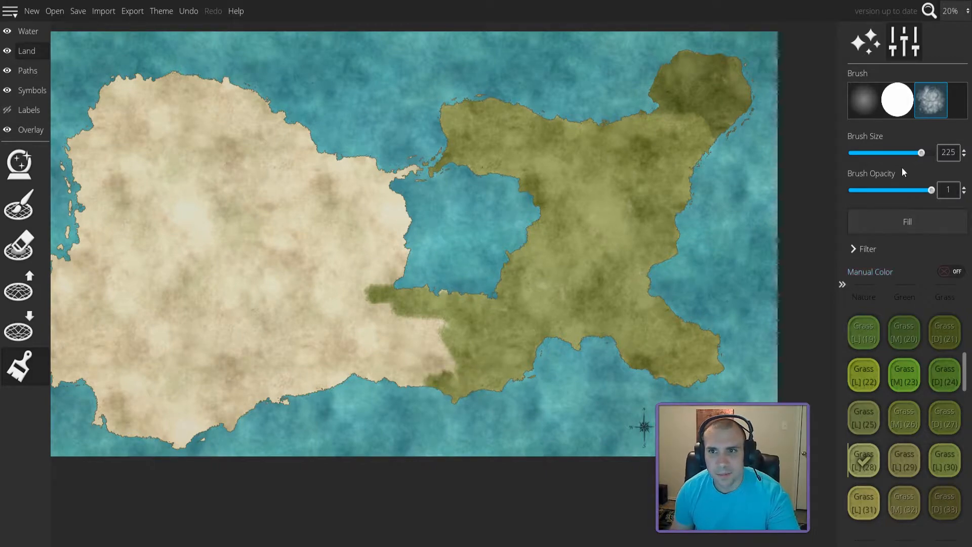
pyautogui.moveTo(921, 153); pyautogui.dragTo(946, 159)
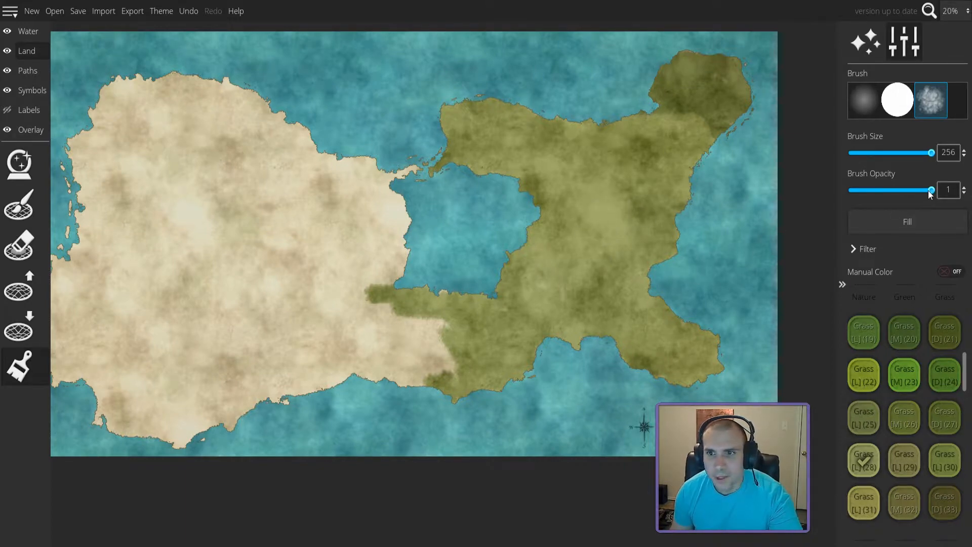
# - Try Grass [M] (23) strokes on the eastern land at opacities 0.45 and 0.11, undoing each, and return the brush opacity to 1
pyautogui.moveTo(931, 191); pyautogui.dragTo(883, 190)
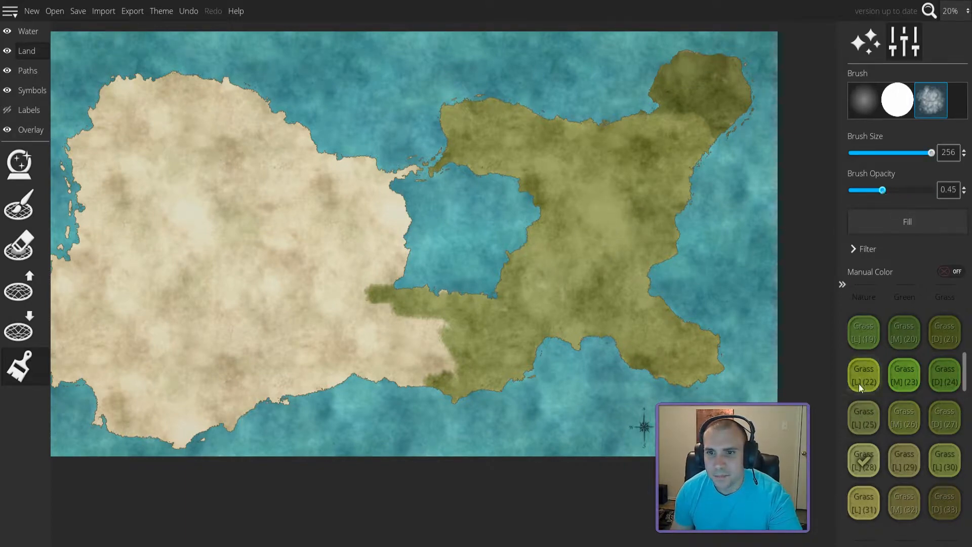
pyautogui.click(900, 370)
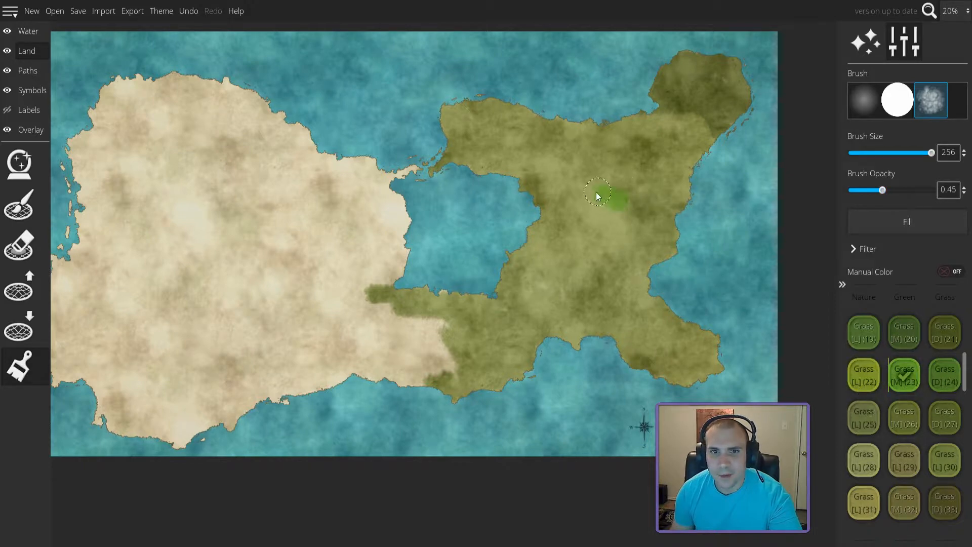
pyautogui.moveTo(595, 191)
pyautogui.mouseDown()
pyautogui.moveTo(566, 199)
pyautogui.moveTo(620, 201)
pyautogui.mouseUp()
pyautogui.hotkey('ctrl', 'z')
pyautogui.moveTo(882, 190); pyautogui.dragTo(853, 191)
pyautogui.moveTo(600, 190)
pyautogui.mouseDown()
pyautogui.moveTo(644, 187)
pyautogui.moveTo(598, 217)
pyautogui.moveTo(618, 250)
pyautogui.moveTo(642, 224)
pyautogui.mouseUp()
pyautogui.hotkey('ctrl', 'z')
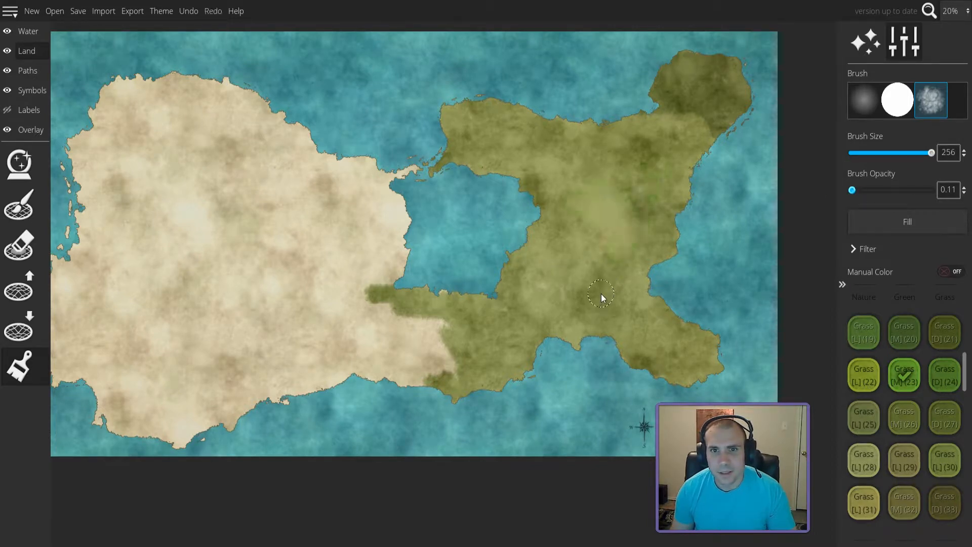
pyautogui.moveTo(853, 191); pyautogui.dragTo(931, 191)
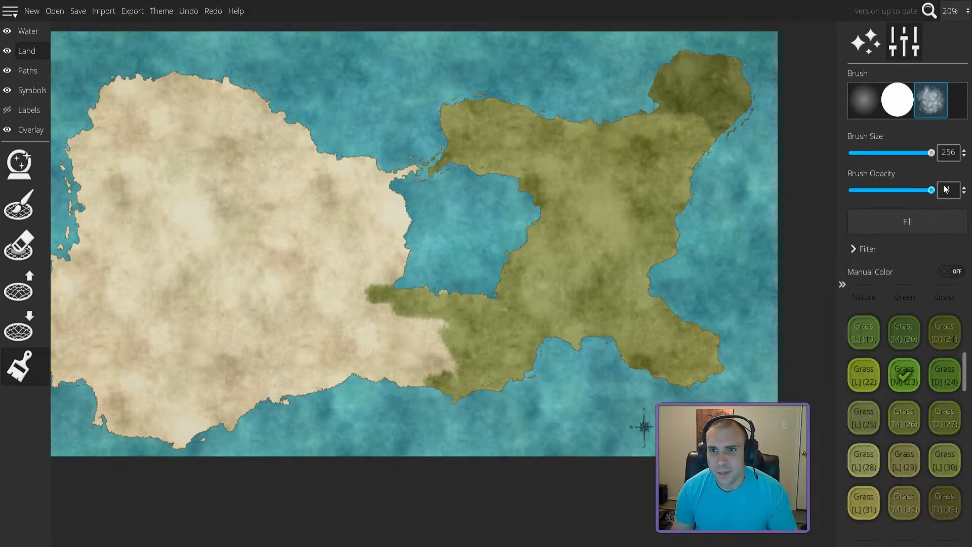
pyautogui.click(862, 416)
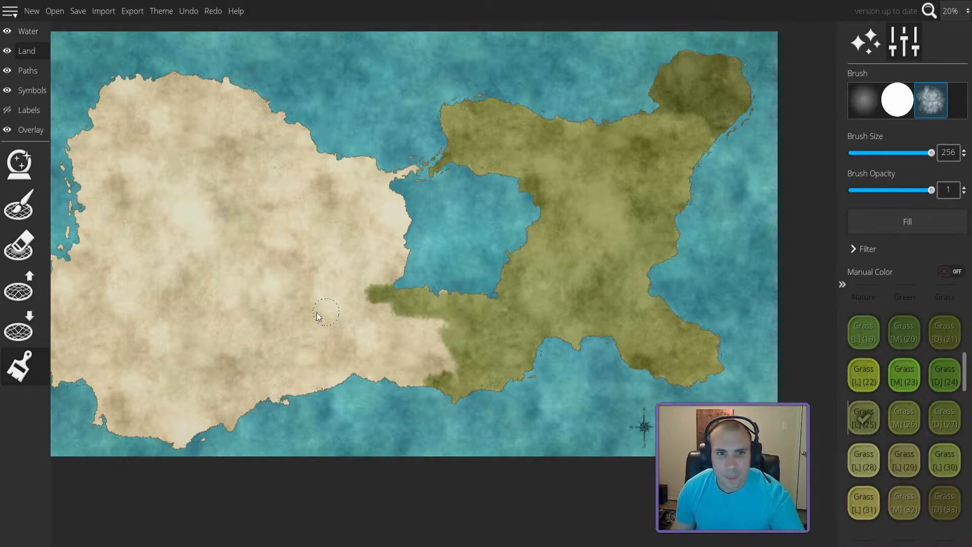
pyautogui.moveTo(413, 294)
pyautogui.mouseDown()
pyautogui.moveTo(376, 261)
pyautogui.moveTo(386, 279)
pyautogui.mouseUp()
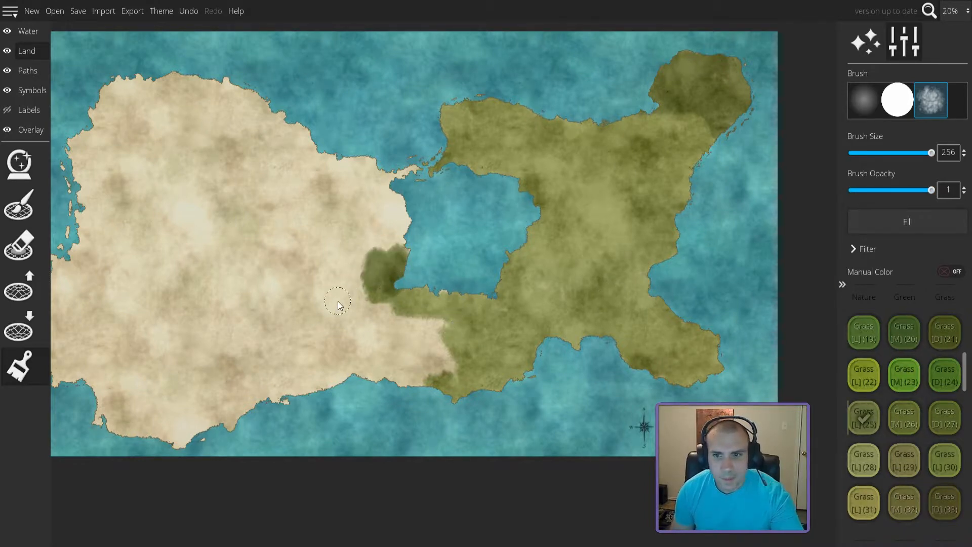
pyautogui.hotkey('ctrl', 'z')
# - Paint the land west of the inland sea and the northwestern part of the landmass with Grass [L] (28)
pyautogui.click(861, 462)
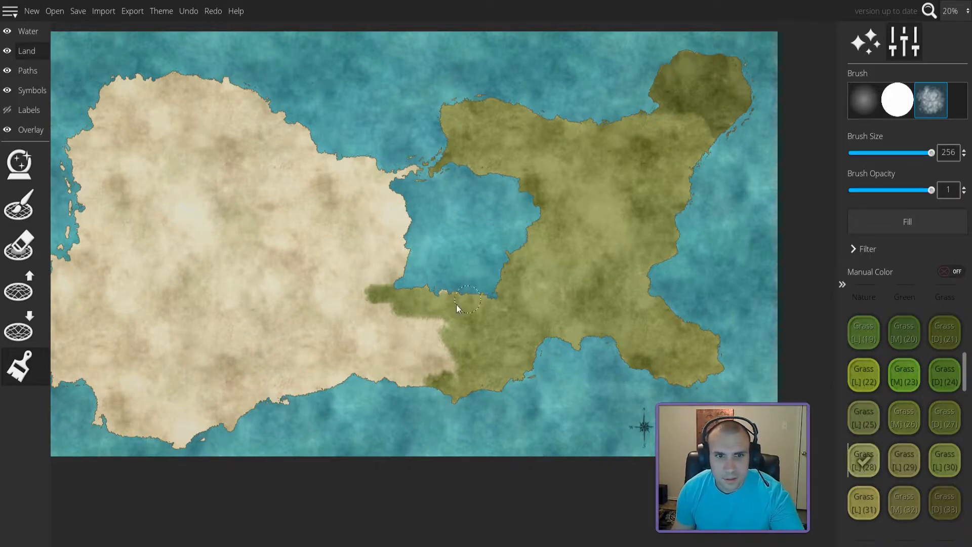
pyautogui.moveTo(420, 372)
pyautogui.mouseDown()
pyautogui.moveTo(432, 329)
pyautogui.moveTo(417, 371)
pyautogui.moveTo(407, 349)
pyautogui.moveTo(398, 376)
pyautogui.moveTo(332, 357)
pyautogui.moveTo(341, 322)
pyautogui.moveTo(365, 348)
pyautogui.moveTo(358, 299)
pyautogui.mouseUp()
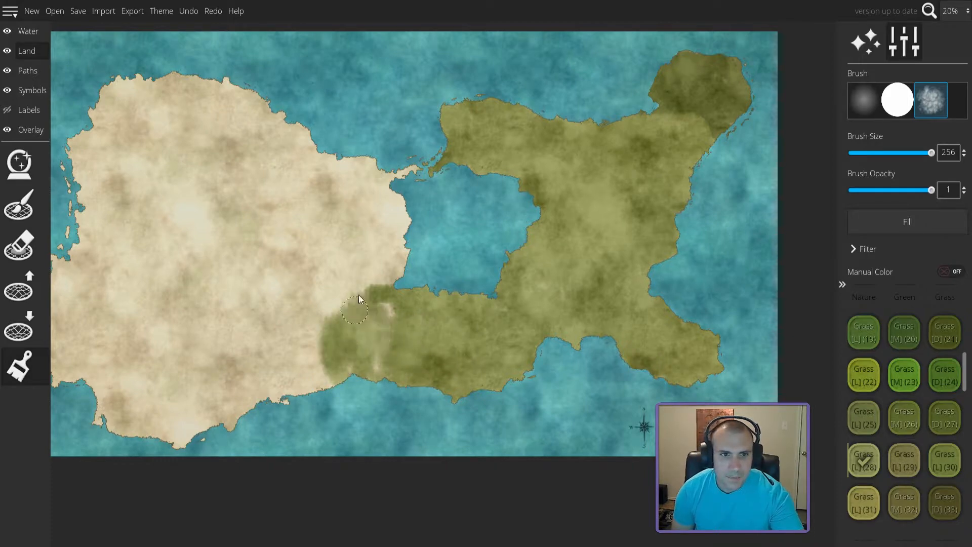
pyautogui.moveTo(383, 362)
pyautogui.mouseDown()
pyautogui.moveTo(358, 298)
pyautogui.moveTo(367, 298)
pyautogui.moveTo(373, 210)
pyautogui.moveTo(409, 208)
pyautogui.moveTo(417, 253)
pyautogui.moveTo(401, 280)
pyautogui.moveTo(371, 226)
pyautogui.moveTo(384, 192)
pyautogui.moveTo(405, 199)
pyautogui.moveTo(422, 185)
pyautogui.moveTo(390, 171)
pyautogui.moveTo(418, 182)
pyautogui.moveTo(444, 155)
pyautogui.moveTo(355, 180)
pyautogui.moveTo(327, 155)
pyautogui.moveTo(389, 166)
pyautogui.moveTo(305, 152)
pyautogui.moveTo(276, 116)
pyautogui.moveTo(202, 80)
pyautogui.moveTo(207, 85)
pyautogui.moveTo(99, 88)
pyautogui.moveTo(84, 145)
pyautogui.moveTo(89, 133)
pyautogui.moveTo(57, 157)
pyautogui.moveTo(93, 120)
pyautogui.moveTo(132, 113)
pyautogui.moveTo(148, 124)
pyautogui.moveTo(134, 81)
pyautogui.moveTo(104, 80)
pyautogui.moveTo(220, 97)
pyautogui.moveTo(234, 84)
pyautogui.moveTo(217, 83)
pyautogui.moveTo(247, 145)
pyautogui.moveTo(274, 154)
pyautogui.moveTo(239, 181)
pyautogui.moveTo(304, 175)
pyautogui.moveTo(262, 140)
pyautogui.moveTo(353, 184)
pyautogui.moveTo(395, 216)
pyautogui.moveTo(290, 181)
pyautogui.moveTo(300, 193)
pyautogui.moveTo(318, 189)
pyautogui.moveTo(319, 203)
pyautogui.moveTo(375, 251)
pyautogui.moveTo(321, 247)
pyautogui.moveTo(237, 181)
pyautogui.moveTo(247, 180)
pyautogui.moveTo(228, 183)
pyautogui.moveTo(169, 155)
pyautogui.moveTo(149, 116)
pyautogui.moveTo(174, 104)
pyautogui.moveTo(239, 139)
pyautogui.moveTo(211, 163)
pyautogui.moveTo(68, 155)
pyautogui.moveTo(97, 197)
pyautogui.moveTo(79, 163)
pyautogui.moveTo(84, 215)
pyautogui.moveTo(66, 237)
pyautogui.moveTo(147, 203)
pyautogui.moveTo(231, 188)
pyautogui.moveTo(319, 260)
pyautogui.mouseUp()
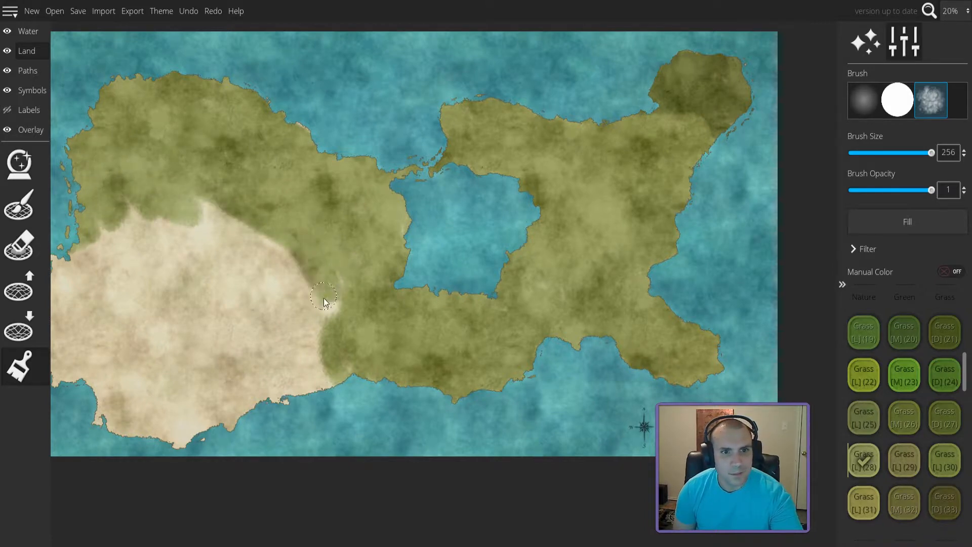
# - Cover the remaining bare land in the southwest and along the west coast with Grass [L] (28)
pyautogui.moveTo(324, 298); pyautogui.dragTo(327, 263)
pyautogui.moveTo(310, 385)
pyautogui.mouseDown()
pyautogui.moveTo(197, 432)
pyautogui.moveTo(121, 449)
pyautogui.moveTo(191, 423)
pyautogui.mouseUp()
pyautogui.moveTo(311, 355)
pyautogui.mouseDown()
pyautogui.moveTo(334, 354)
pyautogui.moveTo(281, 341)
pyautogui.moveTo(281, 307)
pyautogui.mouseUp()
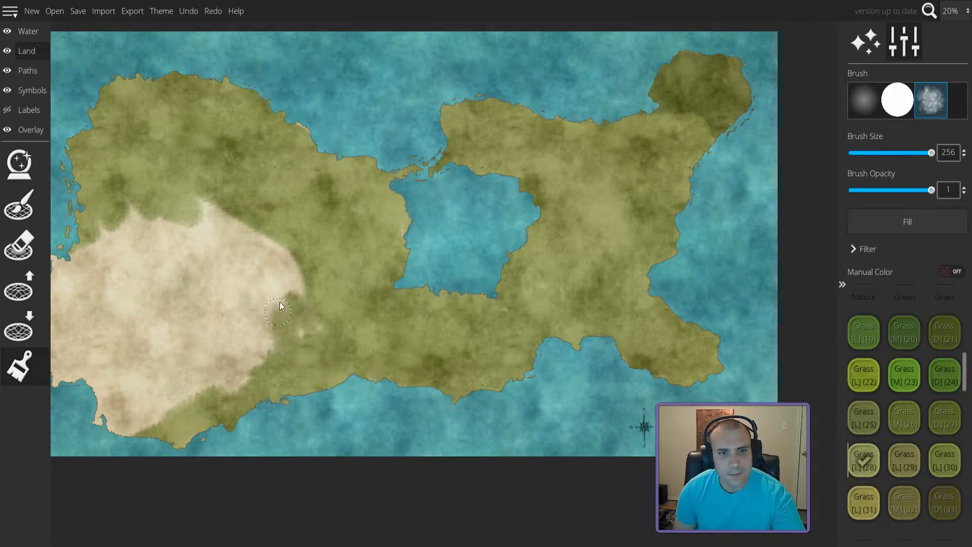
pyautogui.moveTo(327, 337)
pyautogui.mouseDown()
pyautogui.moveTo(293, 304)
pyautogui.moveTo(274, 247)
pyautogui.moveTo(227, 222)
pyautogui.moveTo(234, 218)
pyautogui.moveTo(217, 228)
pyautogui.moveTo(245, 269)
pyautogui.moveTo(151, 229)
pyautogui.moveTo(138, 205)
pyautogui.moveTo(270, 254)
pyautogui.moveTo(274, 297)
pyautogui.moveTo(245, 289)
pyautogui.moveTo(304, 337)
pyautogui.moveTo(254, 336)
pyautogui.moveTo(157, 252)
pyautogui.moveTo(245, 285)
pyautogui.moveTo(63, 229)
pyautogui.moveTo(148, 266)
pyautogui.moveTo(127, 222)
pyautogui.mouseUp()
pyautogui.moveTo(209, 296)
pyautogui.mouseDown()
pyautogui.moveTo(250, 336)
pyautogui.moveTo(274, 334)
pyautogui.moveTo(215, 318)
pyautogui.moveTo(230, 349)
pyautogui.moveTo(205, 335)
pyautogui.moveTo(236, 362)
pyautogui.moveTo(225, 359)
pyautogui.moveTo(245, 394)
pyautogui.moveTo(239, 380)
pyautogui.moveTo(168, 348)
pyautogui.moveTo(136, 353)
pyautogui.moveTo(154, 383)
pyautogui.moveTo(129, 348)
pyautogui.moveTo(167, 368)
pyautogui.moveTo(121, 335)
pyautogui.moveTo(133, 309)
pyautogui.moveTo(155, 334)
pyautogui.moveTo(152, 303)
pyautogui.moveTo(175, 329)
pyautogui.mouseUp()
pyautogui.moveTo(221, 396); pyautogui.dragTo(181, 387)
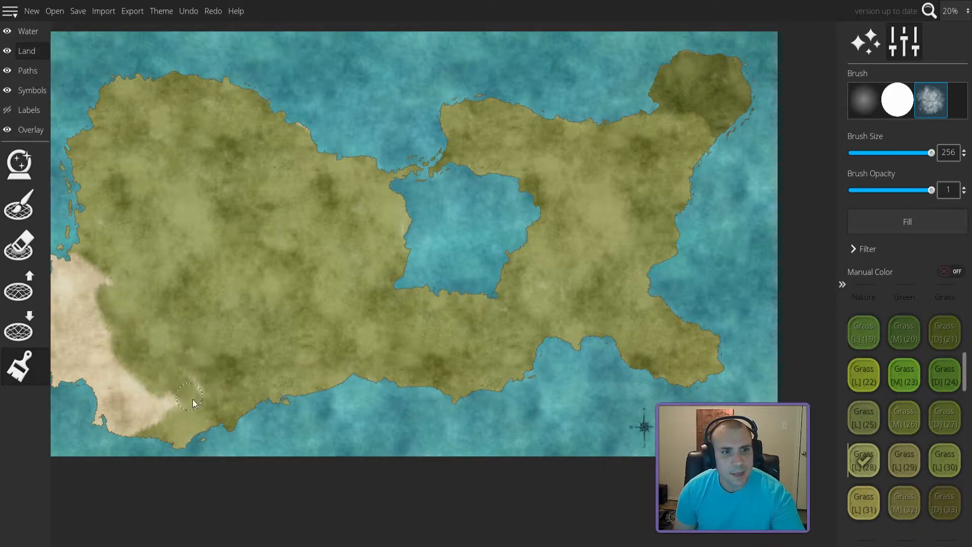
pyautogui.moveTo(181, 343)
pyautogui.mouseDown()
pyautogui.moveTo(194, 387)
pyautogui.moveTo(145, 375)
pyautogui.moveTo(159, 420)
pyautogui.moveTo(122, 386)
pyautogui.moveTo(111, 387)
pyautogui.moveTo(135, 420)
pyautogui.moveTo(99, 395)
pyautogui.moveTo(112, 433)
pyautogui.moveTo(74, 406)
pyautogui.moveTo(71, 358)
pyautogui.moveTo(133, 376)
pyautogui.moveTo(75, 286)
pyautogui.moveTo(112, 292)
pyautogui.moveTo(54, 254)
pyautogui.moveTo(110, 320)
pyautogui.moveTo(82, 307)
pyautogui.moveTo(89, 322)
pyautogui.moveTo(72, 359)
pyautogui.moveTo(106, 378)
pyautogui.moveTo(87, 385)
pyautogui.mouseUp()
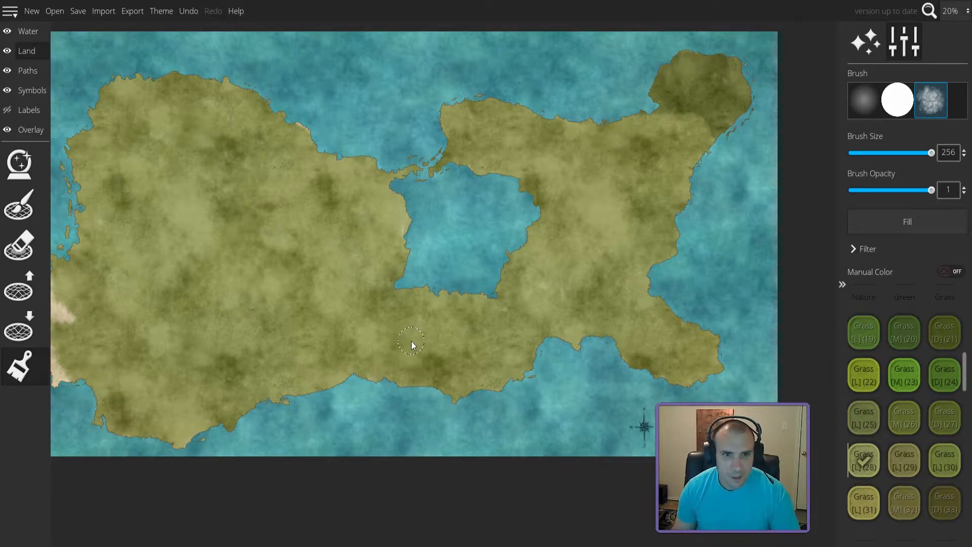
pyautogui.moveTo(290, 326); pyautogui.dragTo(406, 332)
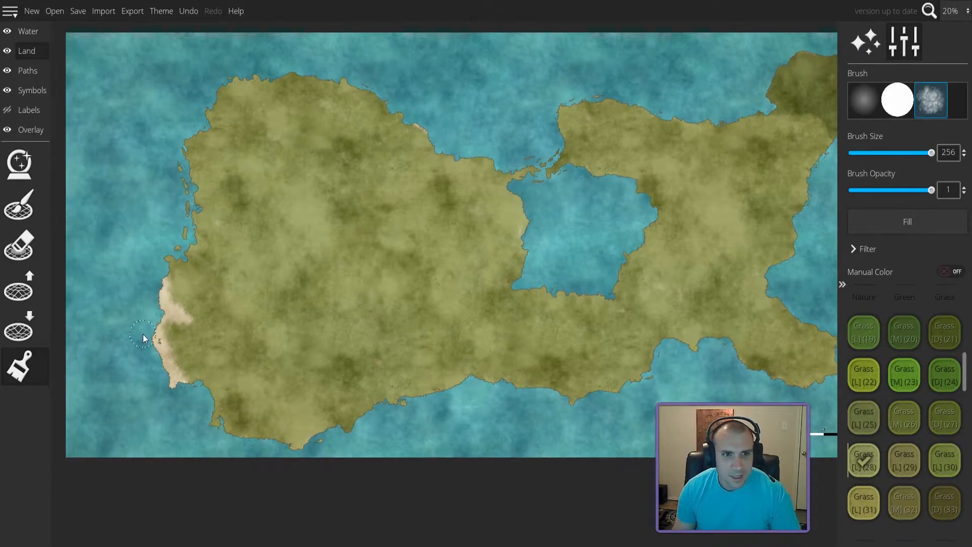
pyautogui.moveTo(159, 287)
pyautogui.mouseDown()
pyautogui.moveTo(185, 311)
pyautogui.moveTo(177, 352)
pyautogui.moveTo(155, 331)
pyautogui.moveTo(178, 378)
pyautogui.moveTo(179, 360)
pyautogui.moveTo(162, 382)
pyautogui.moveTo(172, 318)
pyautogui.moveTo(191, 302)
pyautogui.mouseUp()
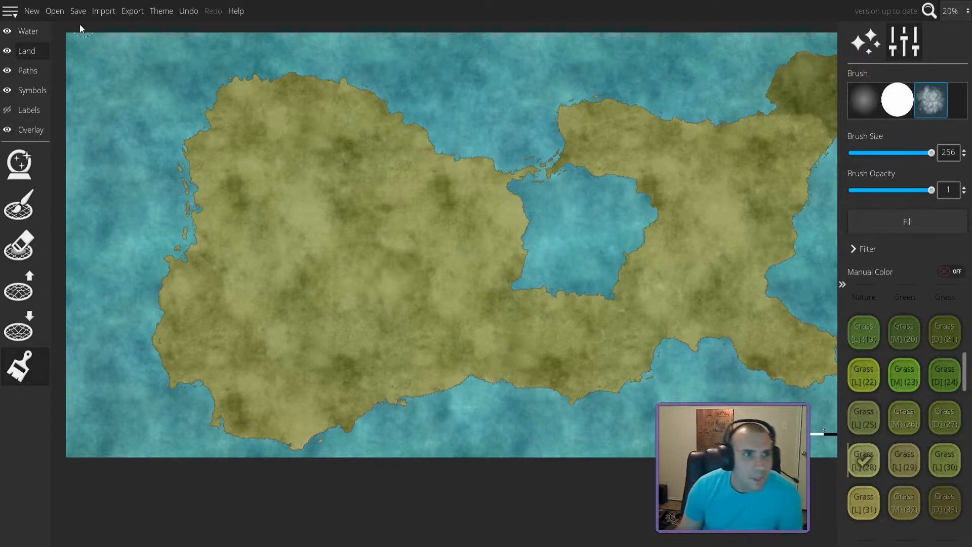
# - Copy the freshwater colour's hex code 4150516c, change the water layer's freshwater colour to a vivid blue, and paste the copied code over its hex value
pyautogui.click(29, 32)
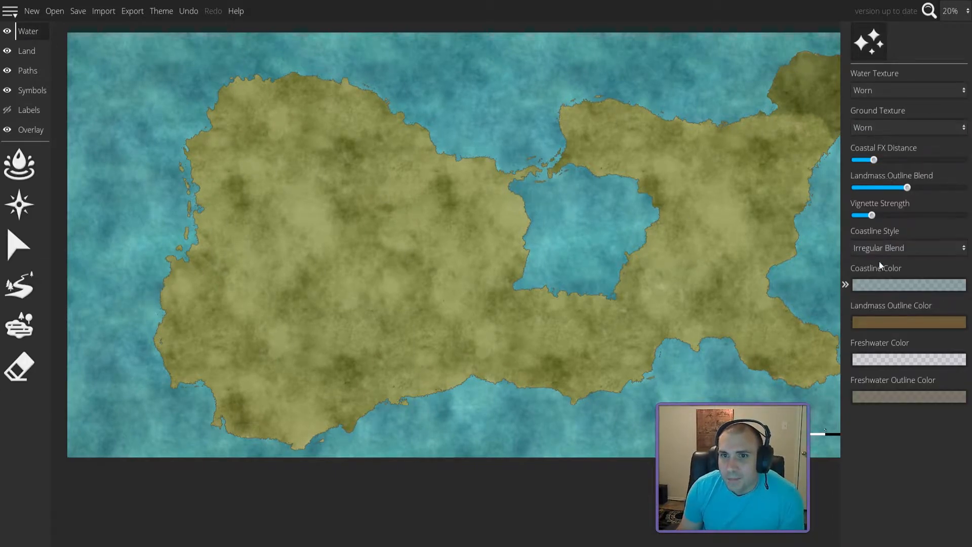
pyautogui.click(902, 360)
pyautogui.moveTo(801, 328); pyautogui.dragTo(735, 330)
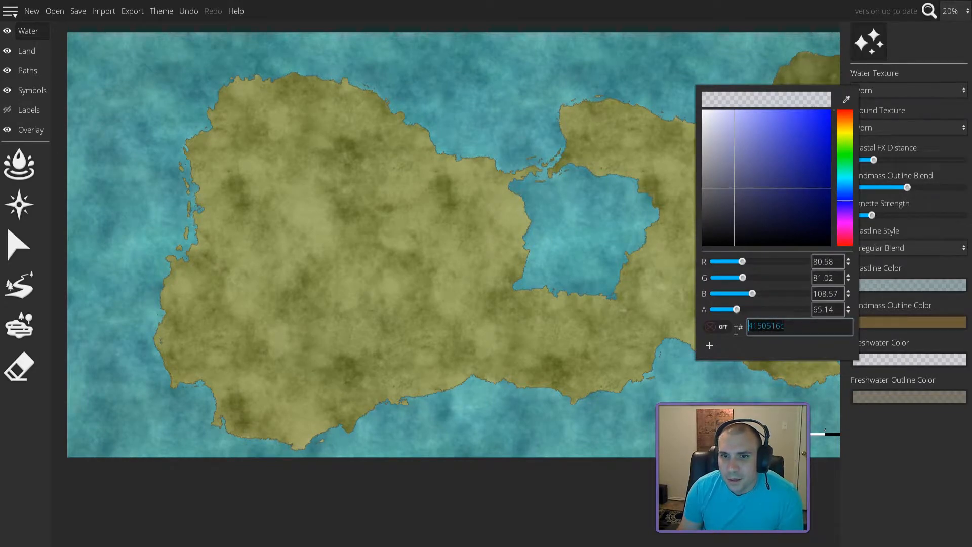
pyautogui.rightClick(768, 327)
pyautogui.click(773, 345)
pyautogui.moveTo(788, 326); pyautogui.dragTo(741, 327)
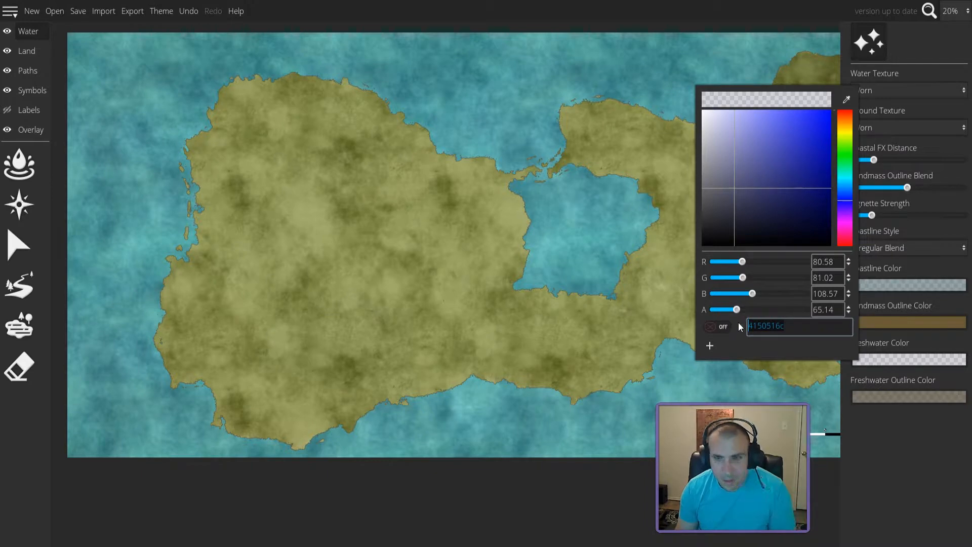
pyautogui.moveTo(786, 209); pyautogui.dragTo(822, 123)
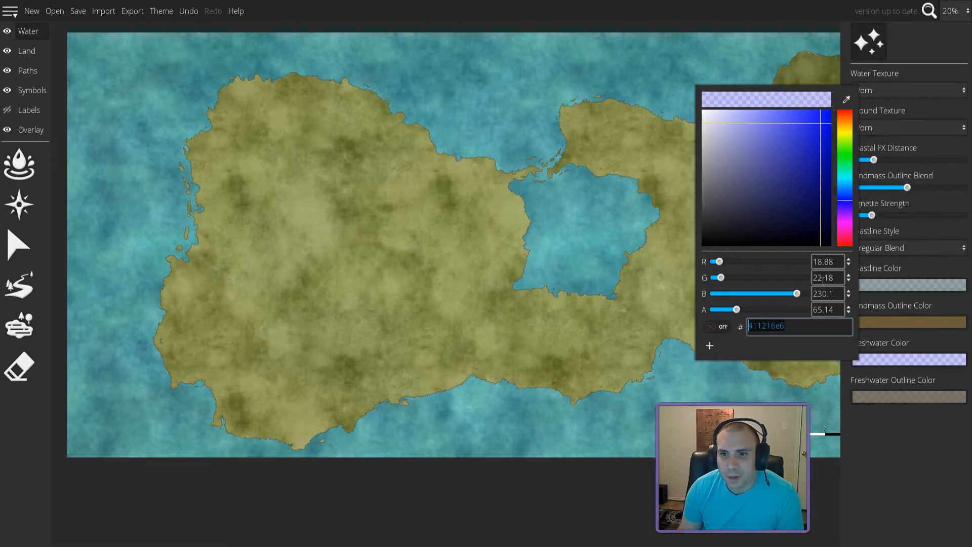
pyautogui.hotkey('ctrl', 'v')
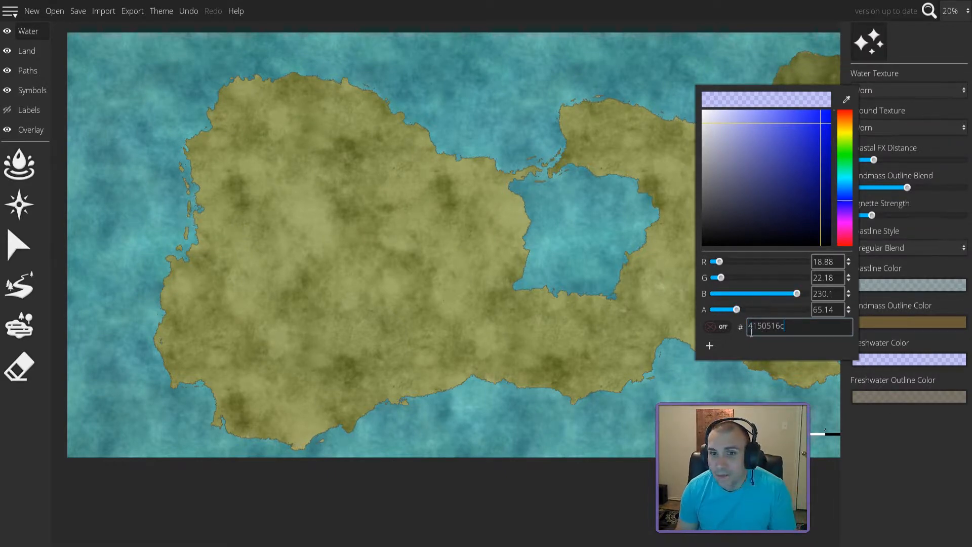
pyautogui.click(833, 15)
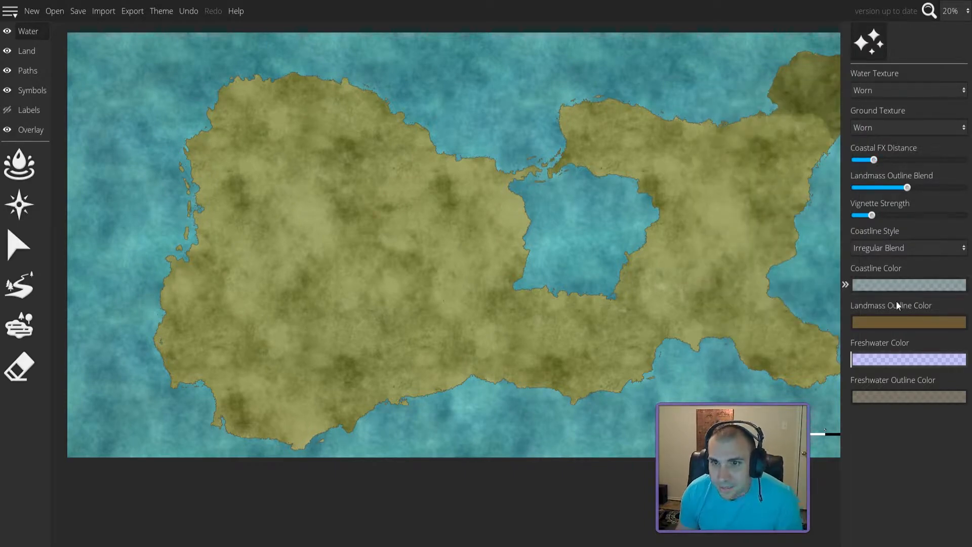
# - Try pasting a copied hex code into the coastline colour
pyautogui.click(898, 283)
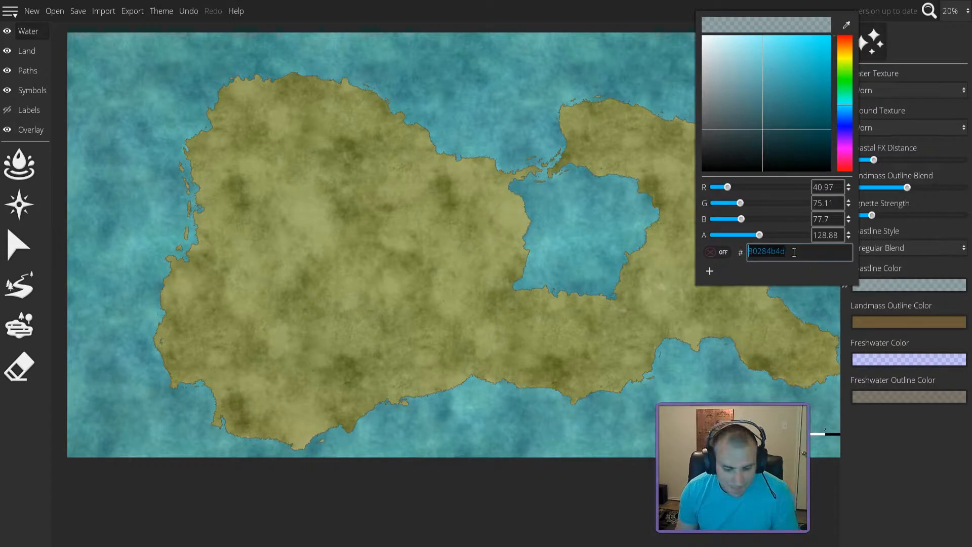
pyautogui.moveTo(788, 127); pyautogui.dragTo(758, 123)
pyautogui.hotkey('ctrl', 'v')
pyautogui.click(903, 462)
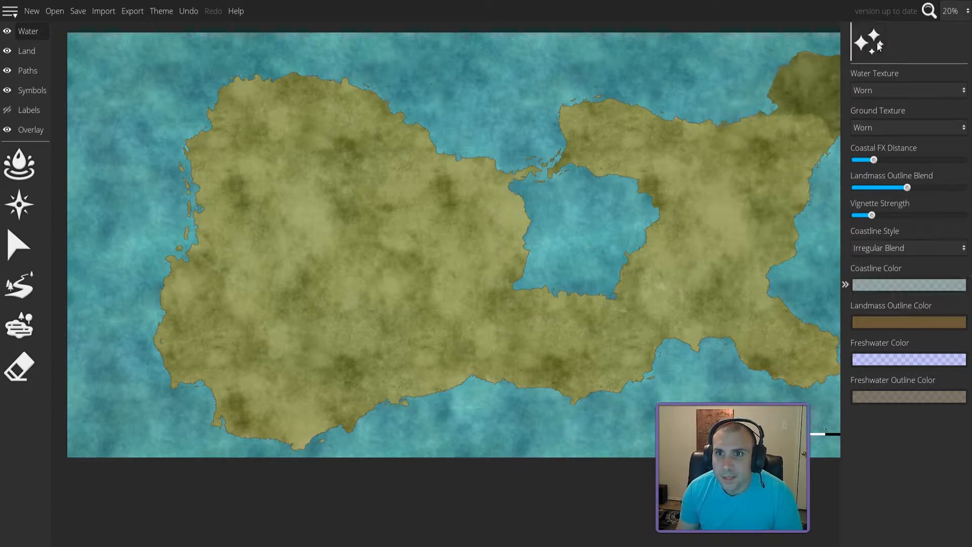
# - Try the Paper and Avoro - Sea water textures, and set the water texture back to Worn
pyautogui.click(884, 87)
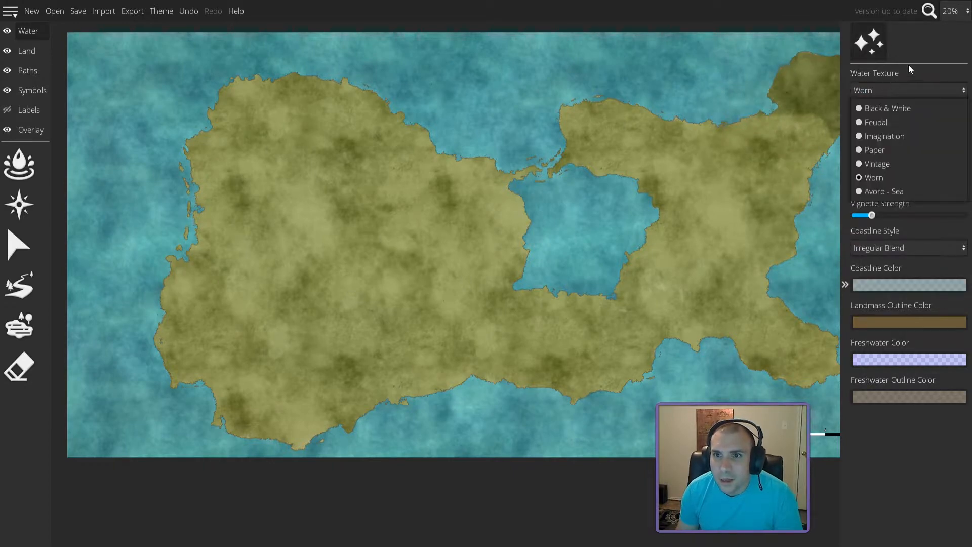
pyautogui.click(867, 153)
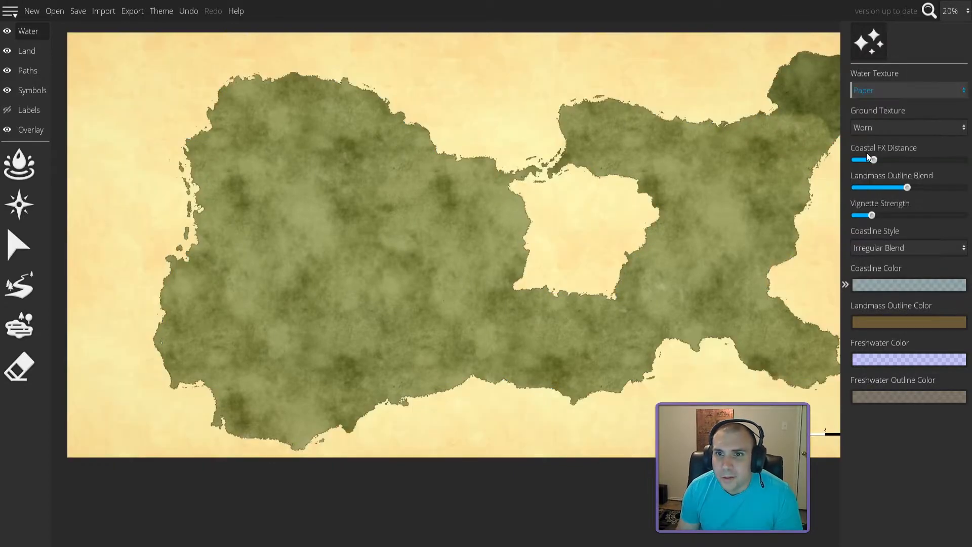
pyautogui.click(882, 87)
pyautogui.click(864, 189)
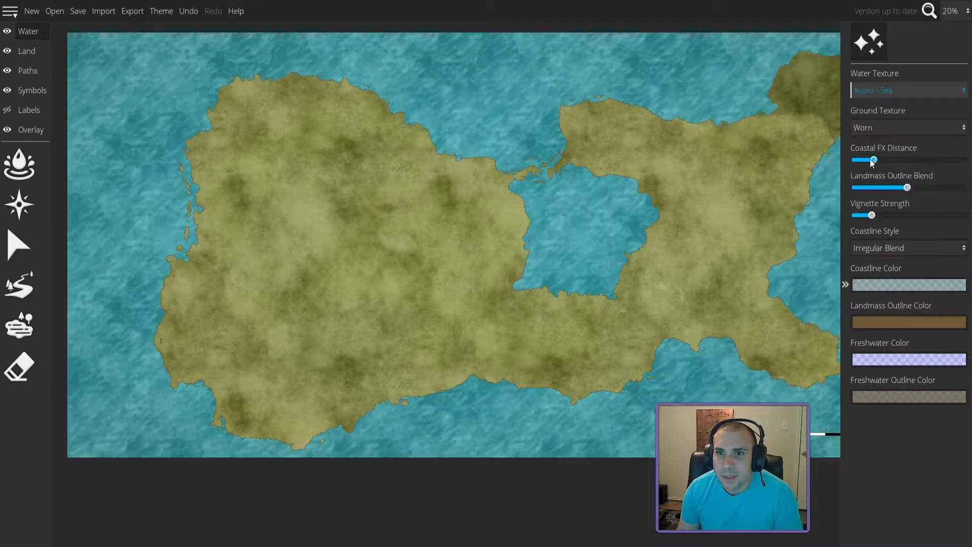
pyautogui.click(880, 91)
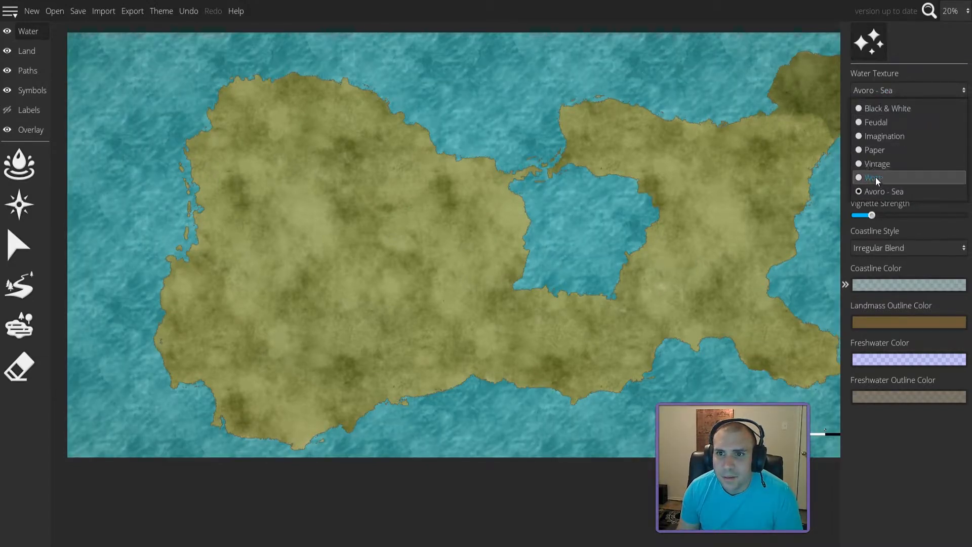
pyautogui.click(876, 175)
# - Try the Imagination, Black & White and Feudal water textures, and return the water texture to Worn
pyautogui.click(896, 93)
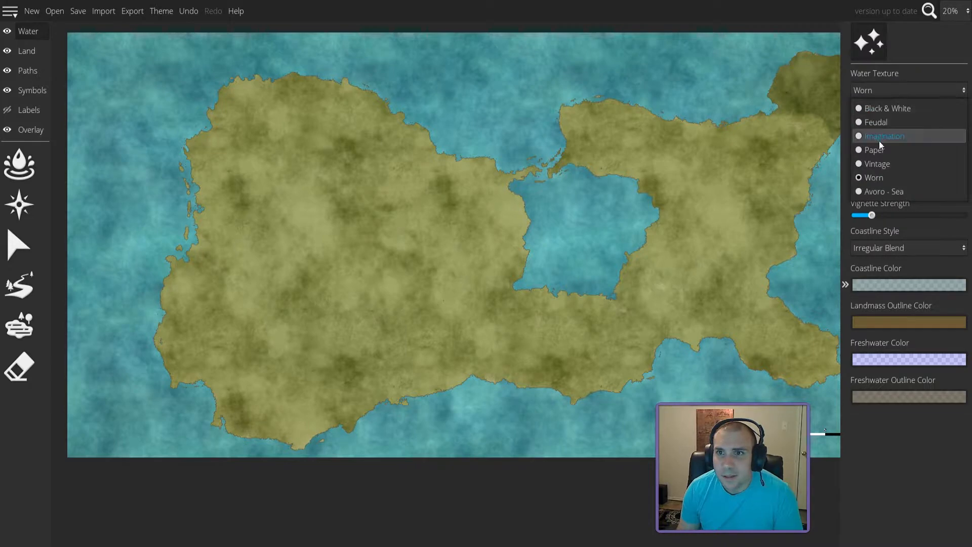
pyautogui.click(880, 136)
pyautogui.click(898, 91)
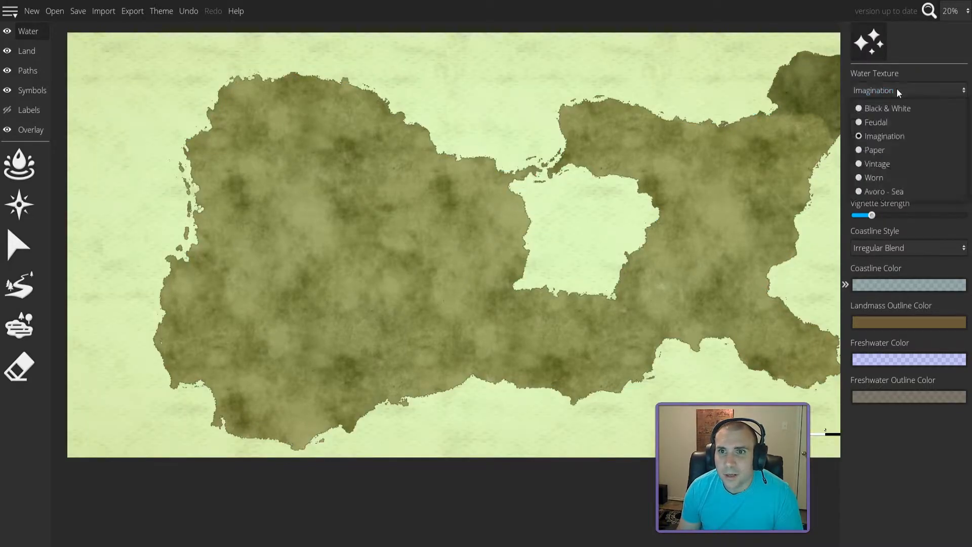
pyautogui.click(886, 108)
pyautogui.click(888, 91)
pyautogui.click(875, 123)
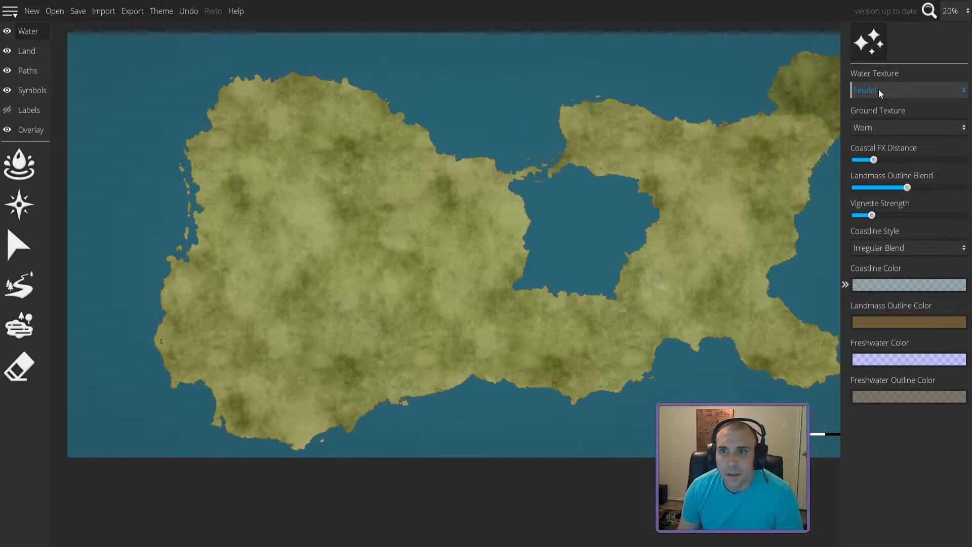
pyautogui.click(879, 89)
pyautogui.click(879, 135)
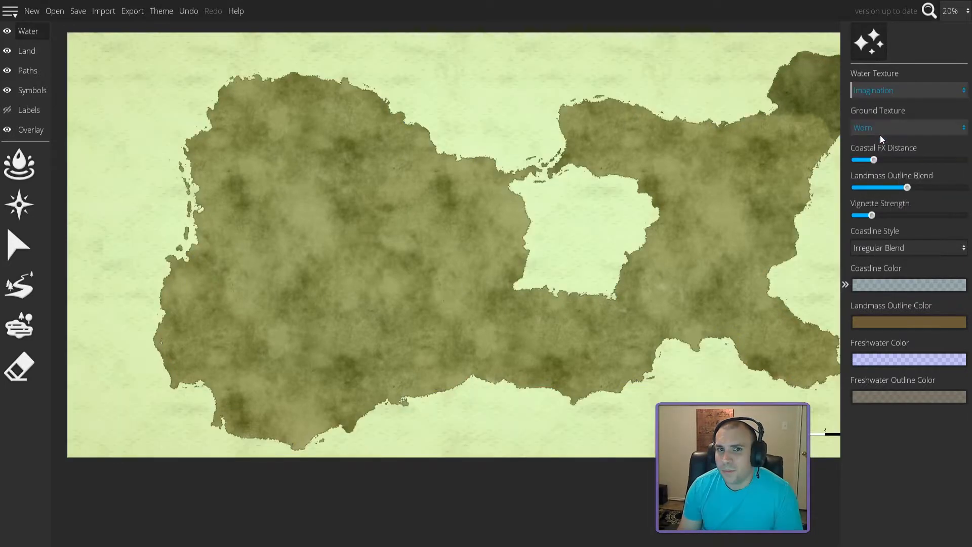
pyautogui.click(900, 91)
pyautogui.click(874, 178)
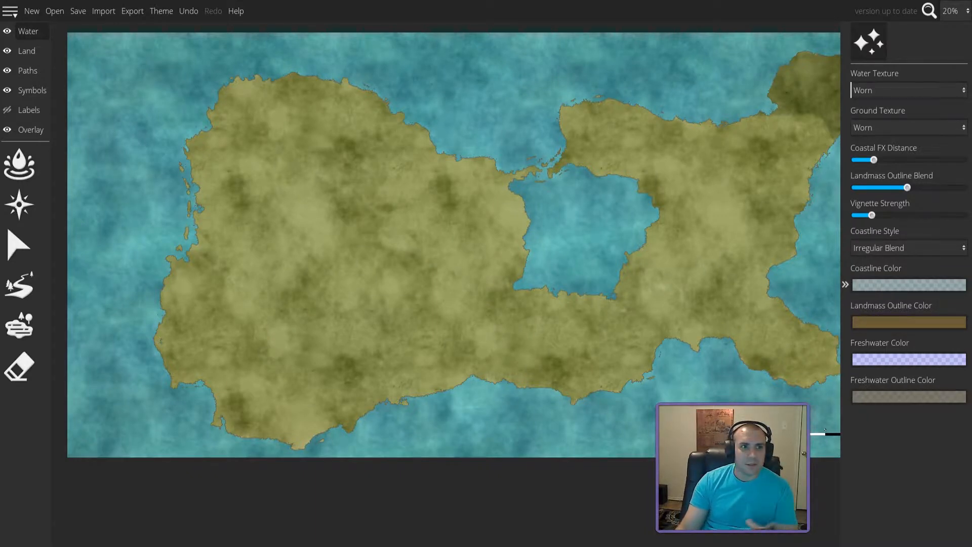
# - Try a Water Hue of -0.16 on the water layer, and reset the hue to 0
pyautogui.click(19, 165)
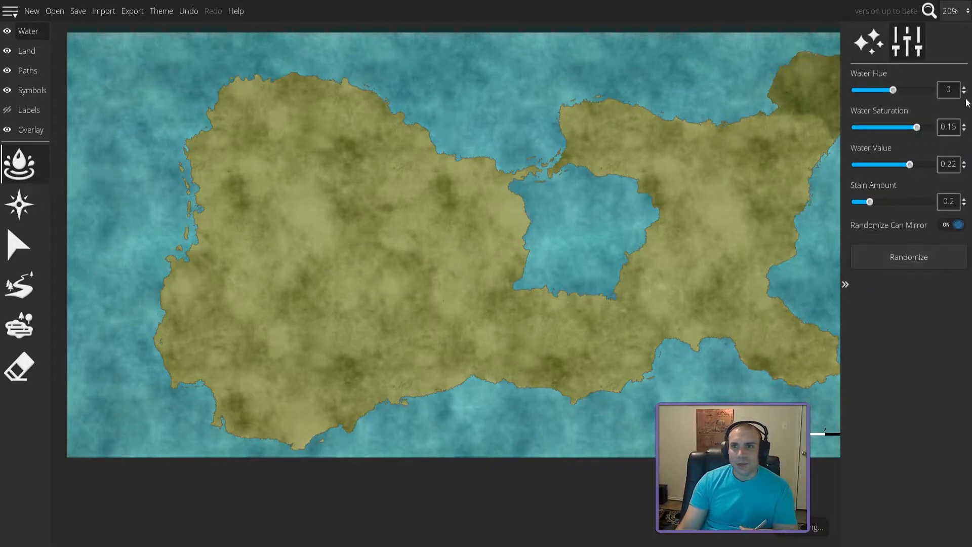
pyautogui.moveTo(893, 93)
pyautogui.mouseDown()
pyautogui.moveTo(855, 99)
pyautogui.moveTo(934, 96)
pyautogui.moveTo(873, 96)
pyautogui.moveTo(882, 97)
pyautogui.mouseUp()
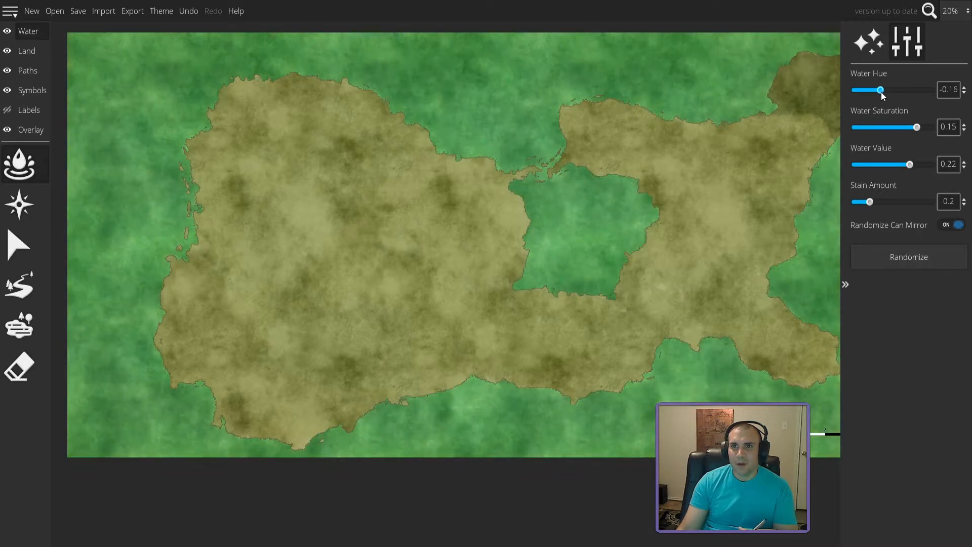
pyautogui.tripleClick(941, 92)
pyautogui.write('0')
pyautogui.press('Return')
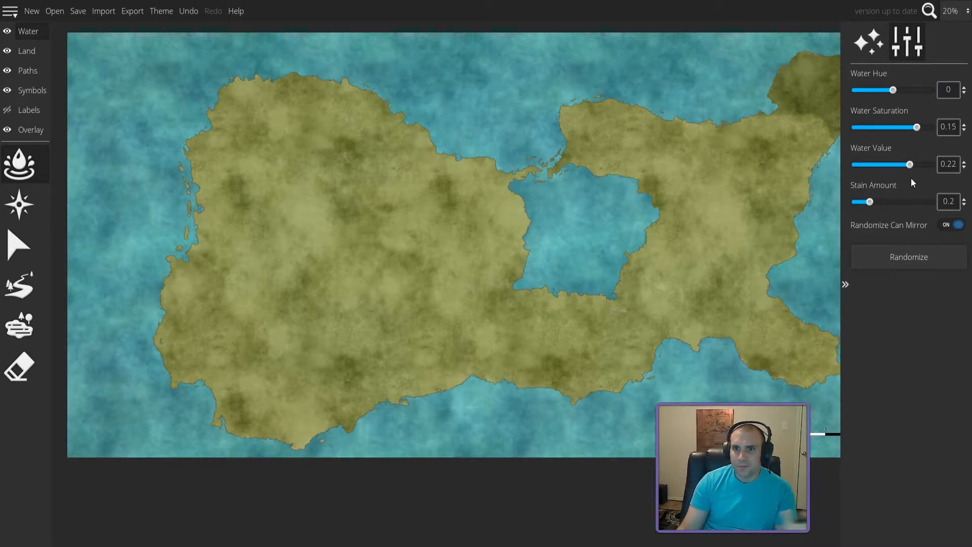
# - Try lowering the water's Stain Amount to 0, and set it back to 0.2
pyautogui.moveTo(871, 202)
pyautogui.mouseDown()
pyautogui.moveTo(949, 202)
pyautogui.moveTo(830, 196)
pyautogui.moveTo(862, 202)
pyautogui.mouseUp()
pyautogui.click(964, 204)
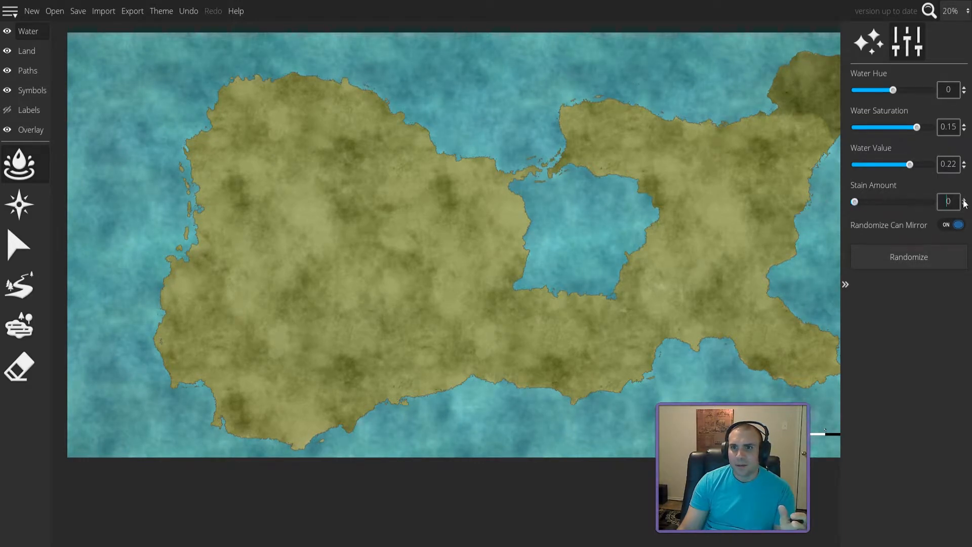
pyautogui.moveTo(960, 201); pyautogui.dragTo(952, 202)
pyautogui.write('2')
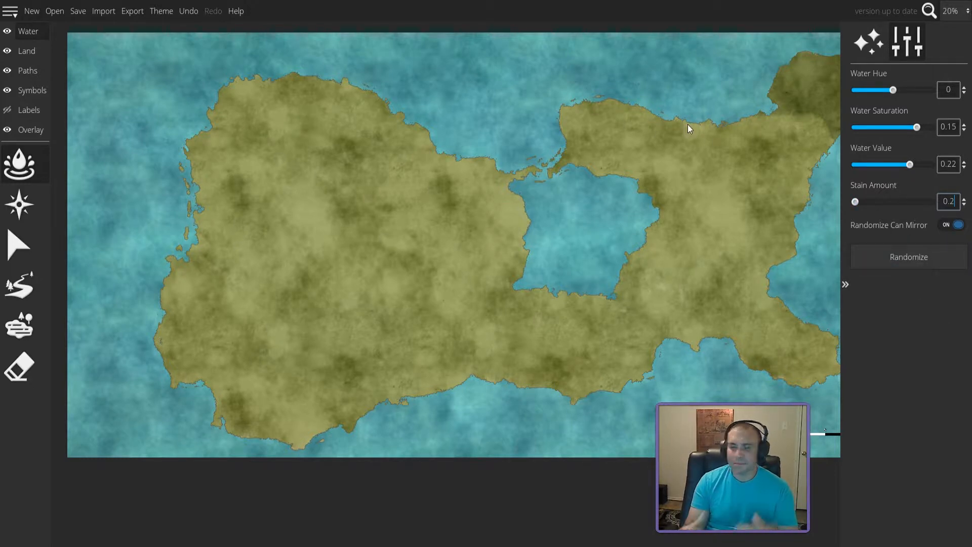
# - Examine the settings of the water layer's compass line, selection, river and lake tools, and the colour swatches of the land paint brush
pyautogui.click(23, 206)
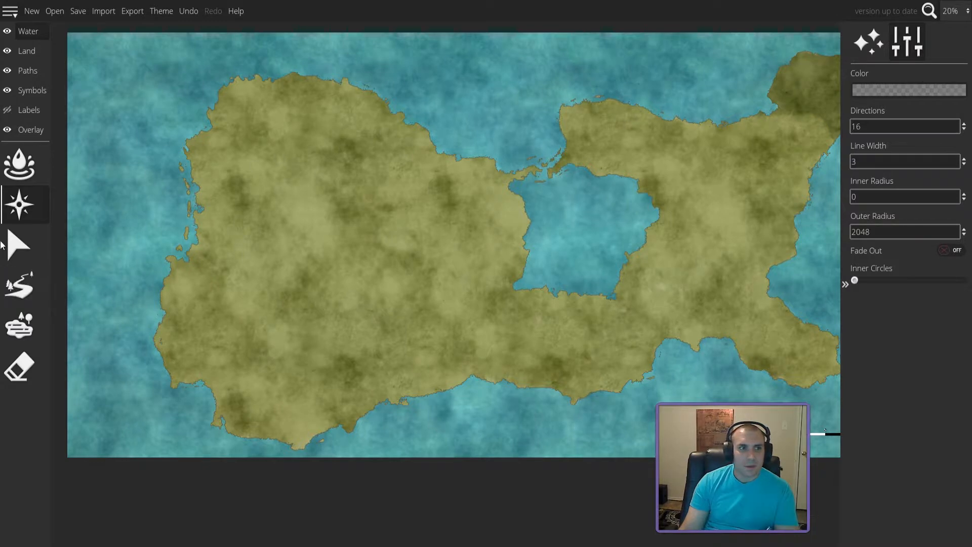
pyautogui.click(20, 250)
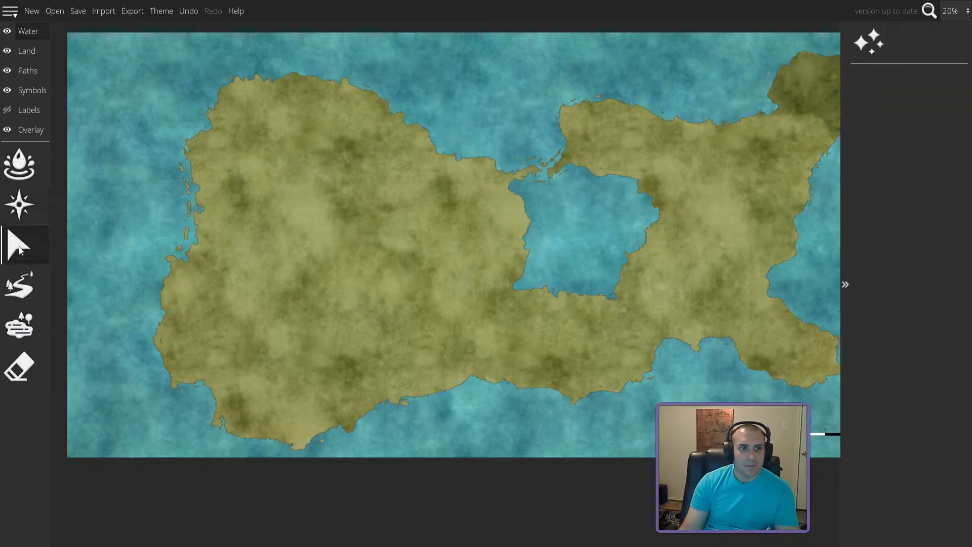
pyautogui.click(25, 286)
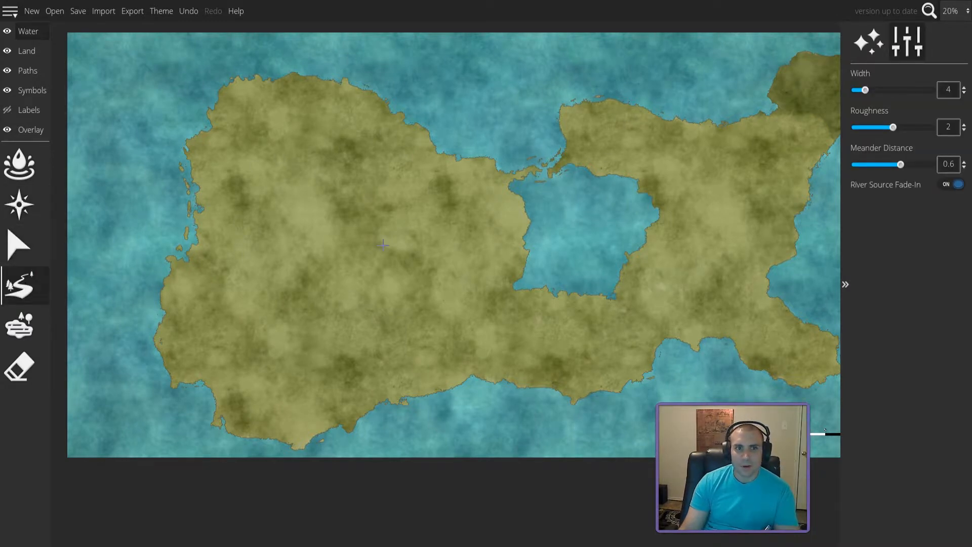
pyautogui.click(27, 329)
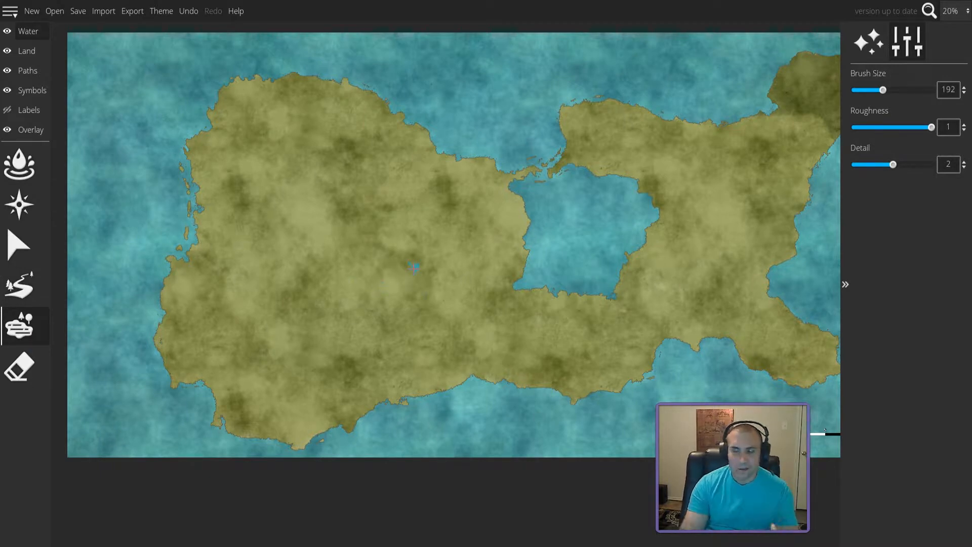
pyautogui.click(26, 52)
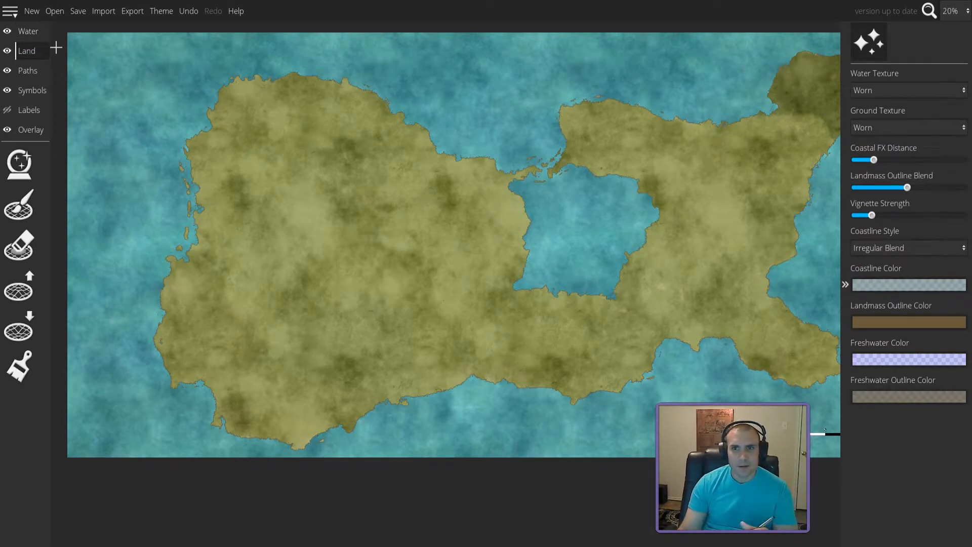
pyautogui.click(19, 366)
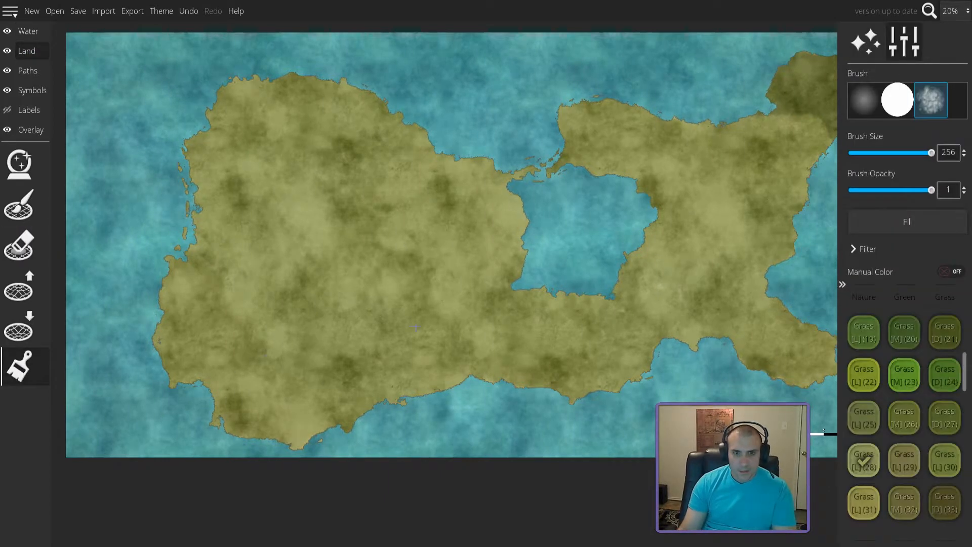
pyautogui.moveTo(546, 297); pyautogui.dragTo(425, 348)
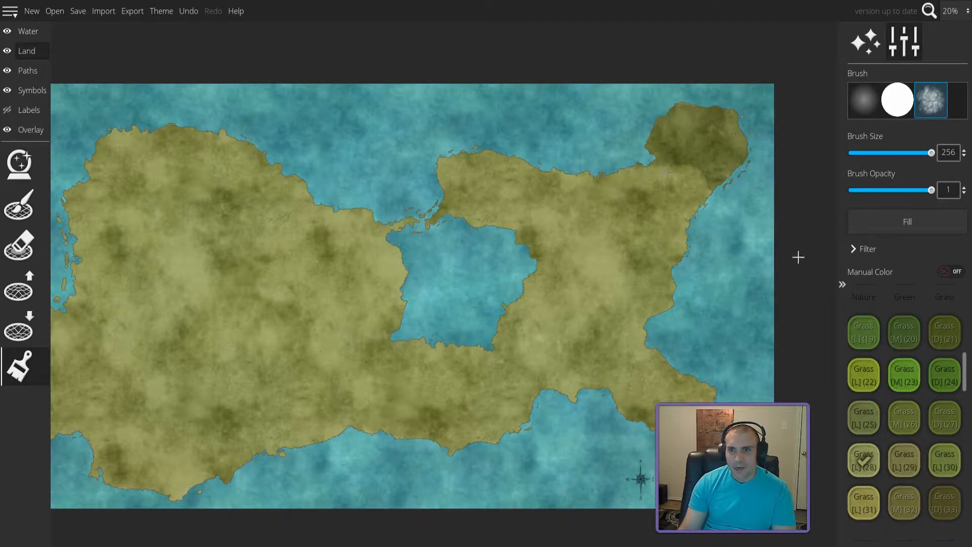
pyautogui.scroll(-6, 912, 367)
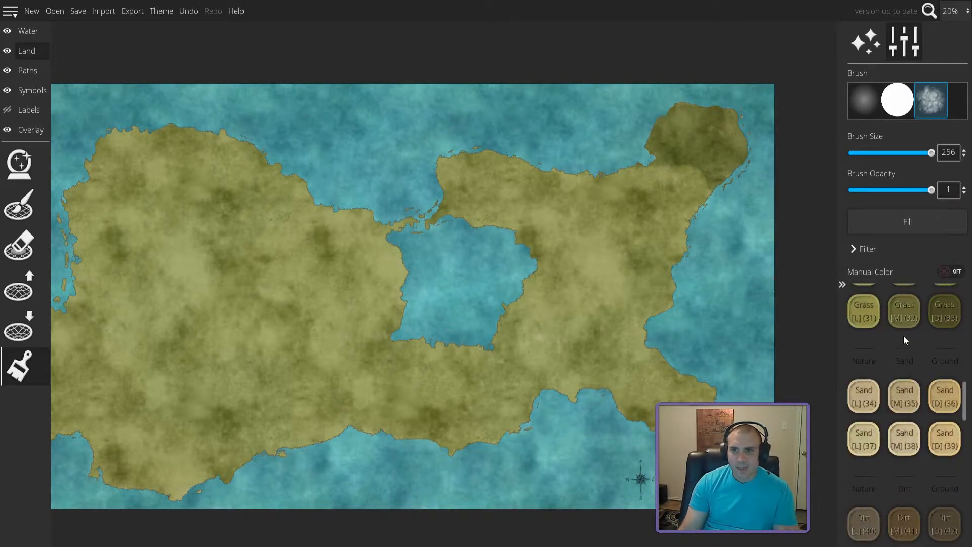
pyautogui.scroll(2, 903, 335)
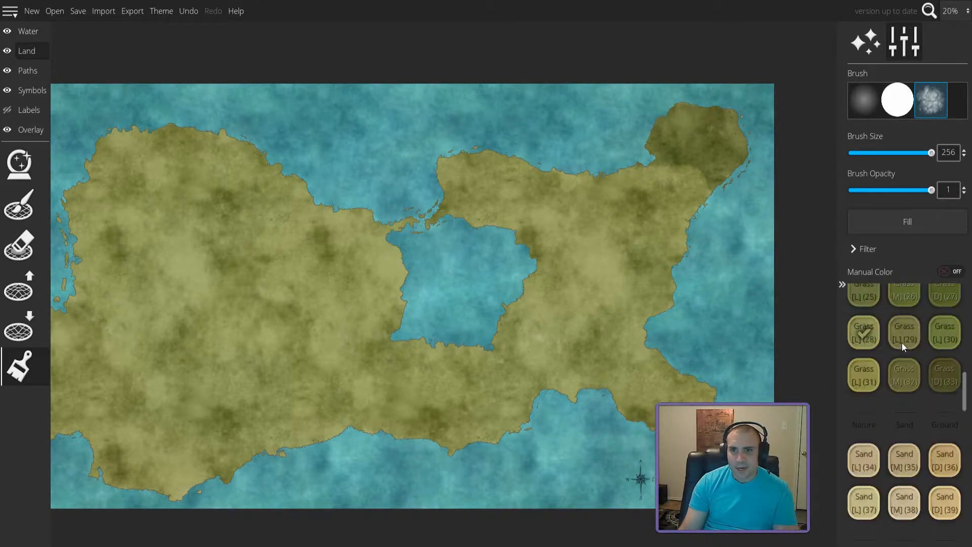
# - Set the trace image's opacity to 0.37 to check the regions, and hide the Overlay layer
pyautogui.click(26, 130)
pyautogui.click(19, 164)
pyautogui.moveTo(855, 178)
pyautogui.mouseDown()
pyautogui.moveTo(893, 178)
pyautogui.moveTo(884, 175)
pyautogui.mouseUp()
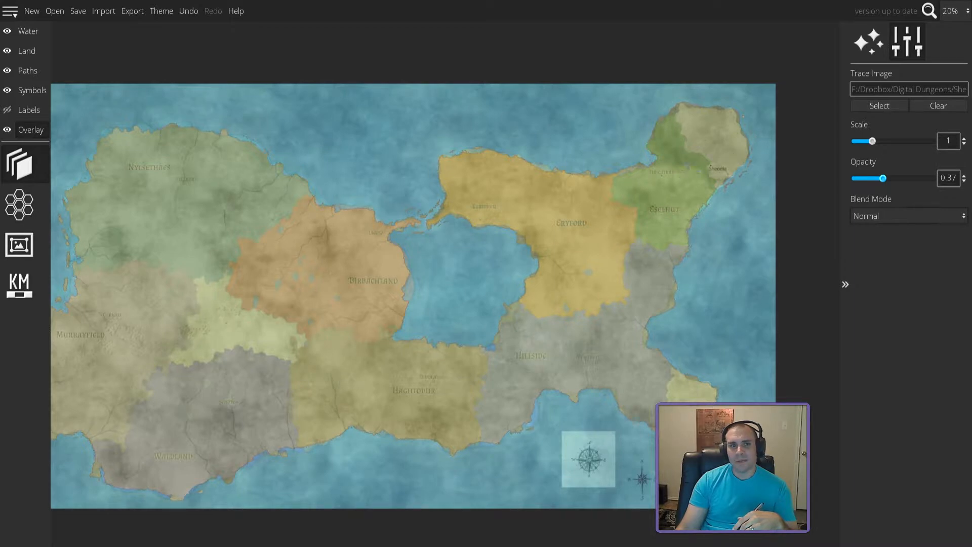
pyautogui.click(23, 54)
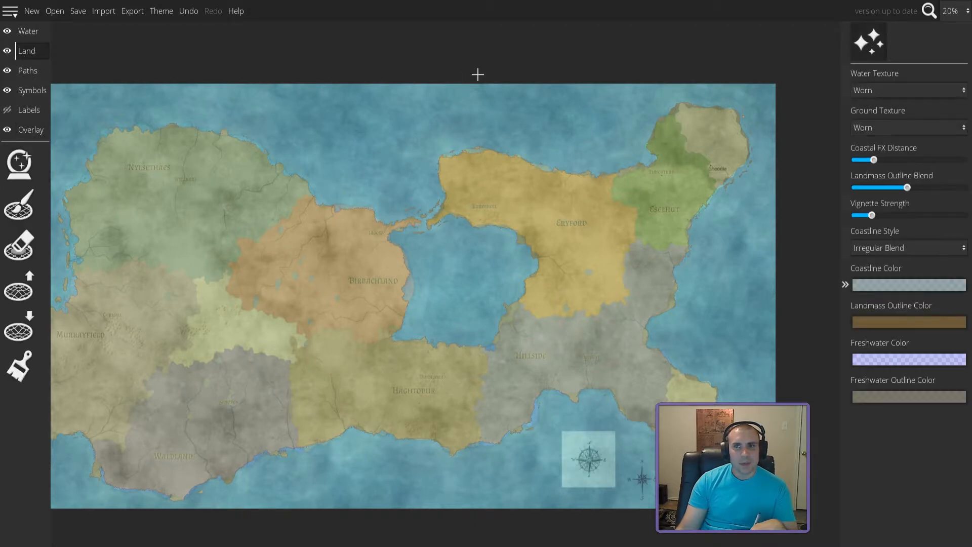
pyautogui.click(25, 130)
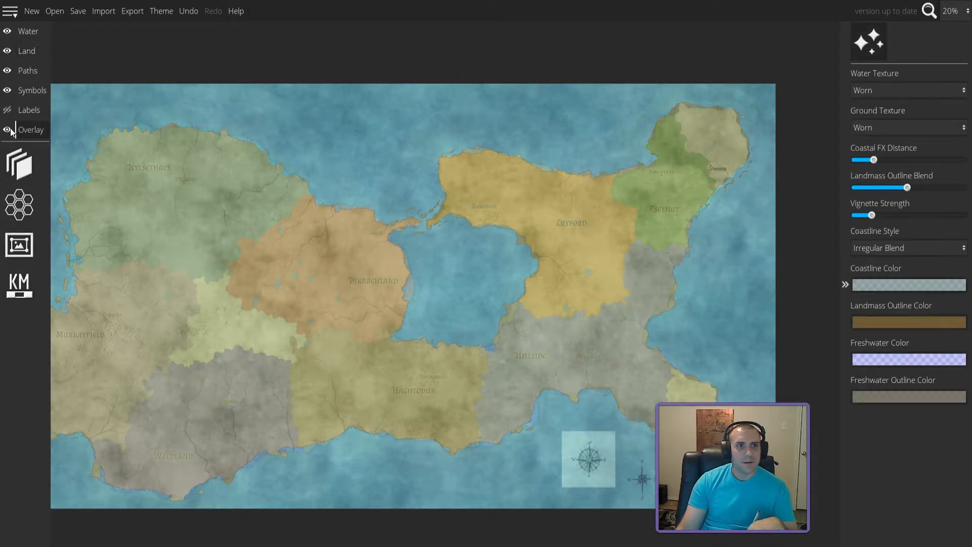
pyautogui.click(8, 130)
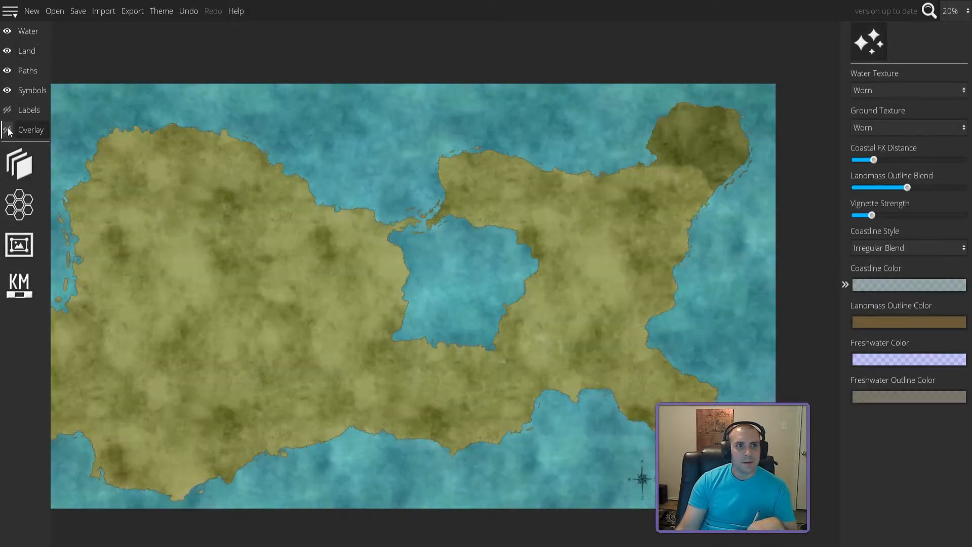
# - Browse the land paint brush's palette and pick the Forest [M] (2) colour
pyautogui.click(22, 51)
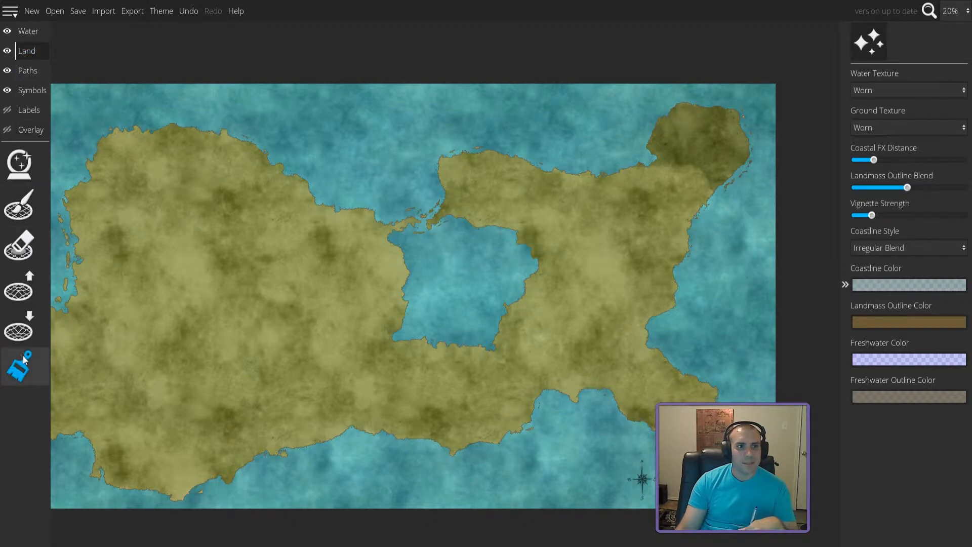
pyautogui.scroll(-3, 925, 365)
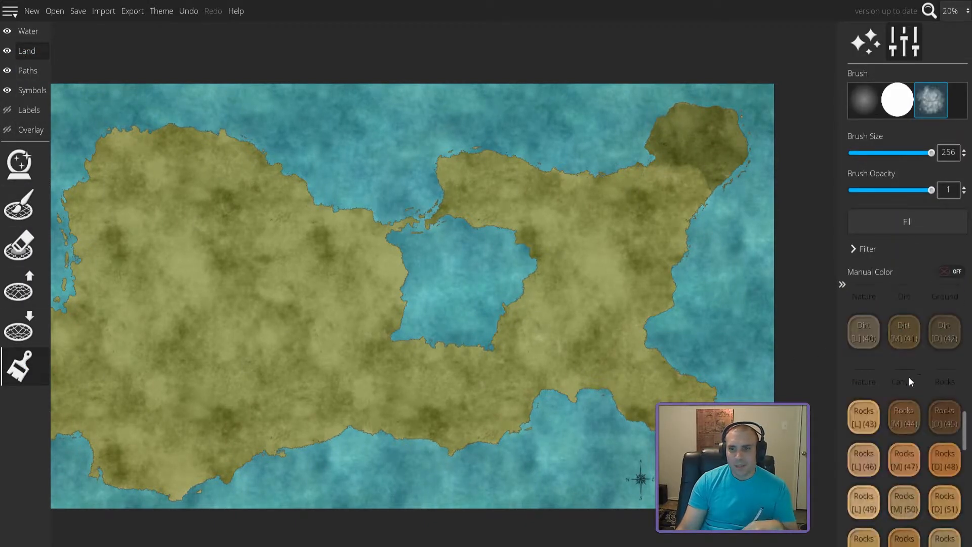
pyautogui.scroll(5, 906, 384)
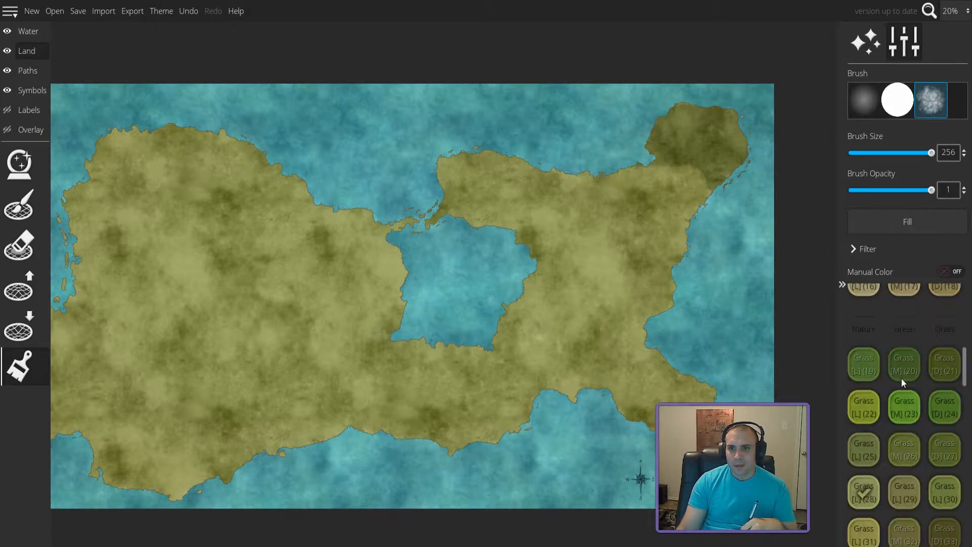
pyautogui.click(899, 397)
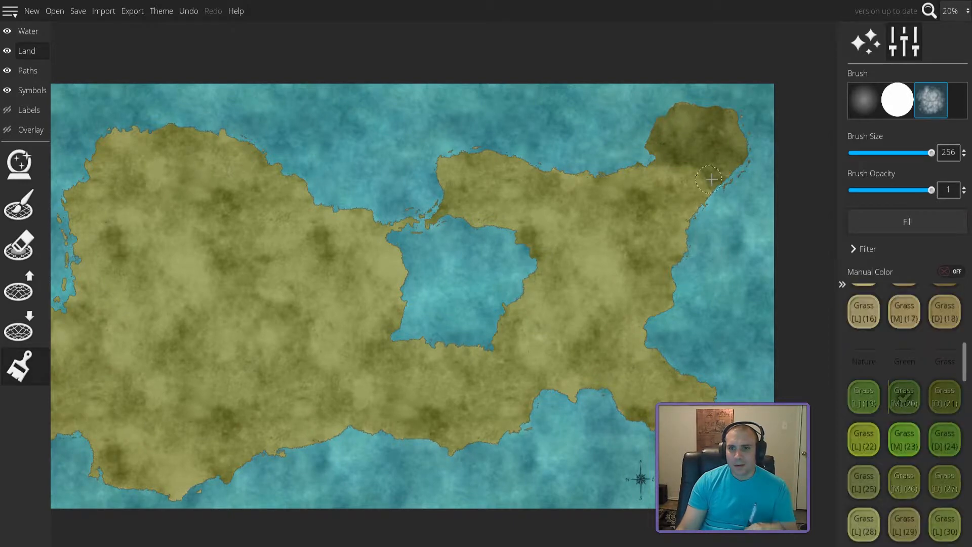
pyautogui.scroll(5, 903, 373)
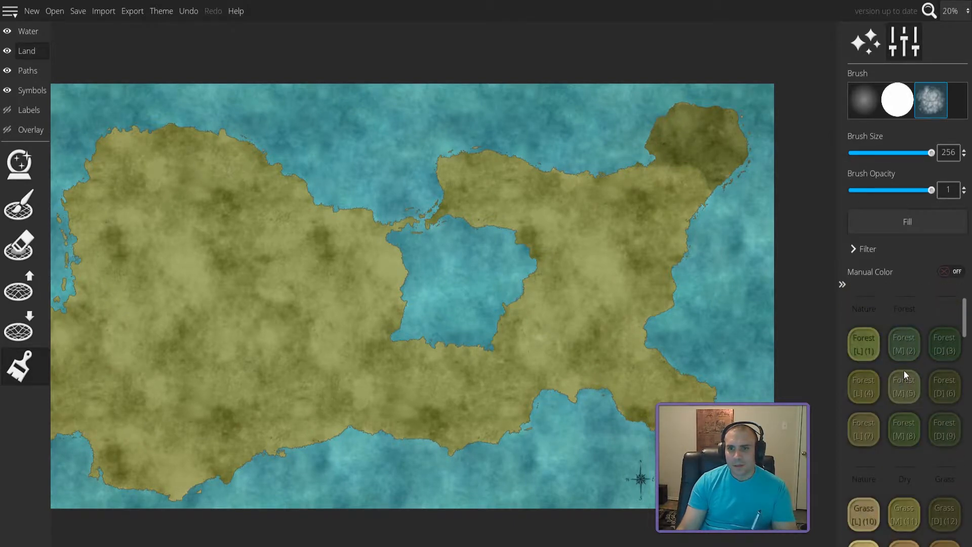
pyautogui.click(907, 315)
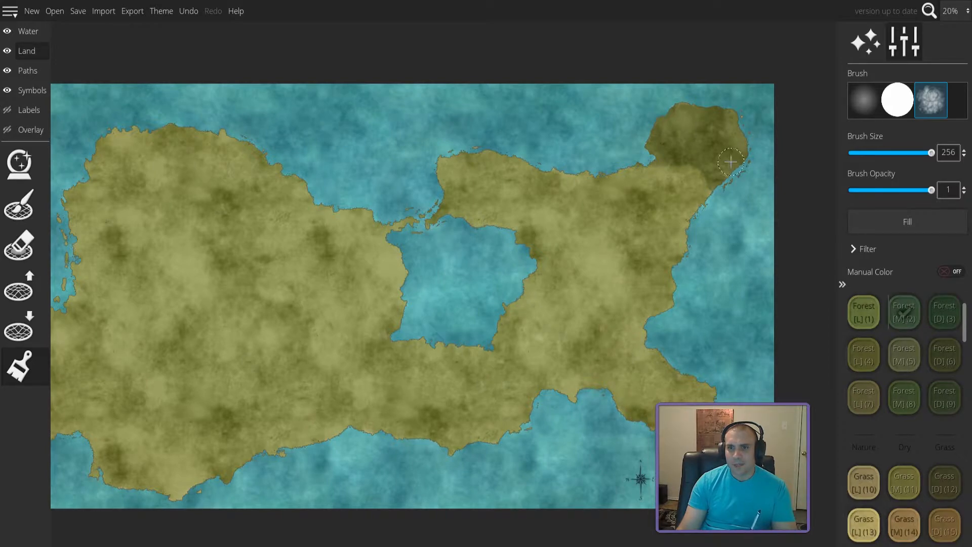
# - Paint Forest [M] (2) over the northeastern peninsula with the soft round brush at size 86 and opacity 0.27
pyautogui.moveTo(923, 155); pyautogui.dragTo(878, 153)
pyautogui.click(858, 90)
pyautogui.moveTo(930, 192); pyautogui.dragTo(867, 190)
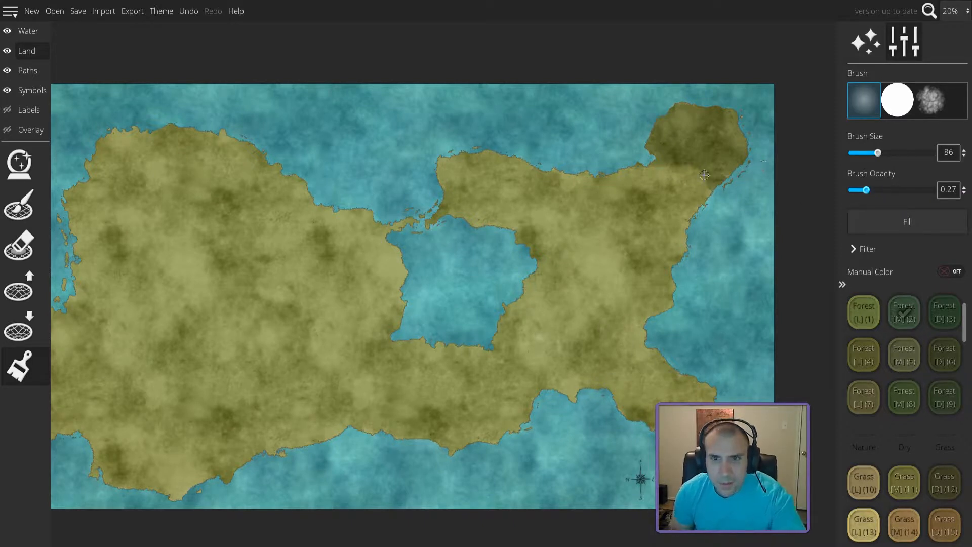
pyautogui.moveTo(693, 116)
pyautogui.mouseDown()
pyautogui.moveTo(731, 115)
pyautogui.moveTo(736, 135)
pyautogui.moveTo(723, 122)
pyautogui.moveTo(731, 123)
pyautogui.moveTo(674, 107)
pyautogui.moveTo(730, 120)
pyautogui.moveTo(719, 111)
pyautogui.moveTo(735, 136)
pyautogui.mouseUp()
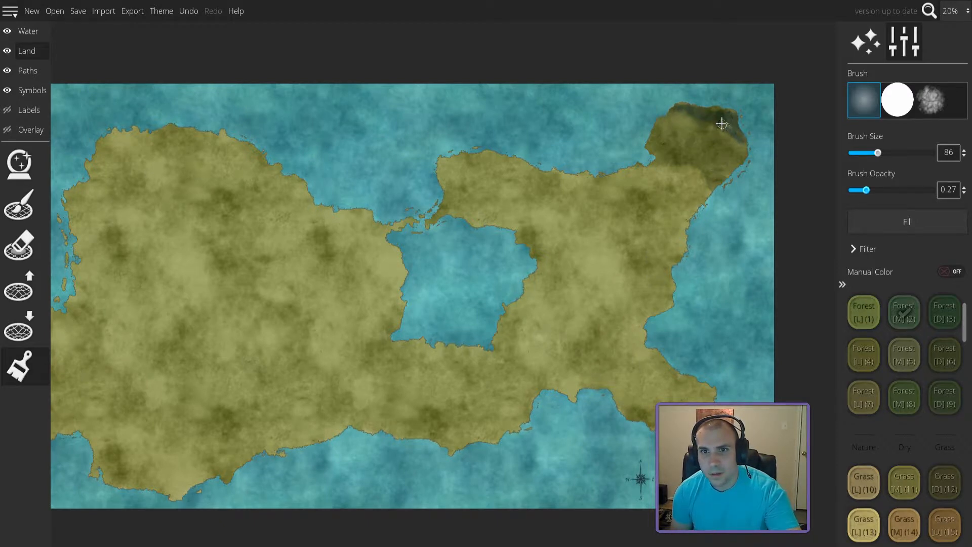
pyautogui.moveTo(743, 145)
pyautogui.mouseDown()
pyautogui.moveTo(657, 109)
pyautogui.moveTo(678, 117)
pyautogui.moveTo(662, 129)
pyautogui.moveTo(703, 123)
pyautogui.moveTo(729, 136)
pyautogui.moveTo(707, 110)
pyautogui.moveTo(737, 113)
pyautogui.moveTo(680, 109)
pyautogui.moveTo(745, 151)
pyautogui.moveTo(654, 119)
pyautogui.moveTo(729, 156)
pyautogui.moveTo(720, 138)
pyautogui.moveTo(741, 145)
pyautogui.moveTo(717, 160)
pyautogui.moveTo(724, 165)
pyautogui.moveTo(707, 166)
pyautogui.moveTo(711, 180)
pyautogui.moveTo(703, 173)
pyautogui.moveTo(732, 164)
pyautogui.moveTo(665, 136)
pyautogui.moveTo(670, 146)
pyautogui.moveTo(659, 148)
pyautogui.moveTo(691, 164)
pyautogui.moveTo(677, 137)
pyautogui.moveTo(709, 147)
pyautogui.moveTo(701, 149)
pyautogui.moveTo(719, 143)
pyautogui.moveTo(730, 167)
pyautogui.moveTo(664, 126)
pyautogui.moveTo(660, 159)
pyautogui.moveTo(728, 174)
pyautogui.mouseUp()
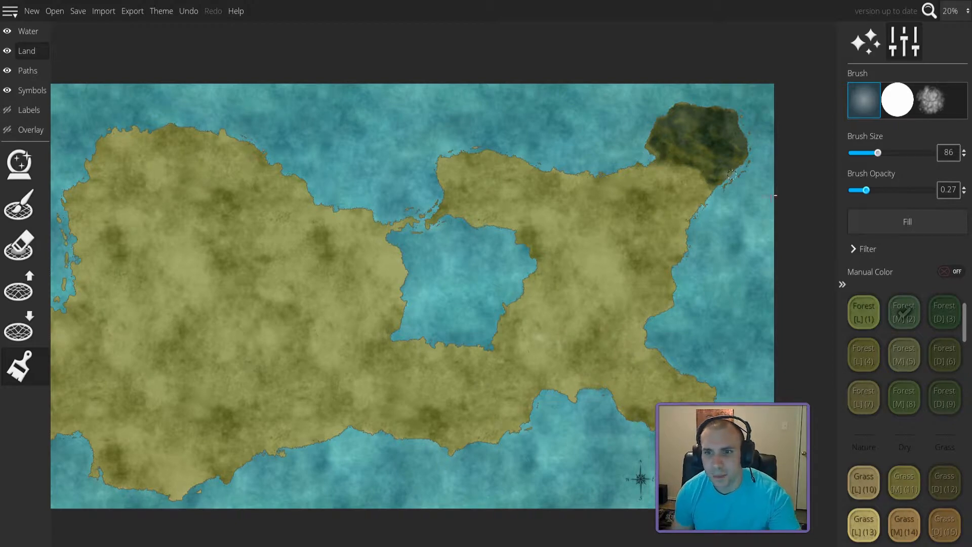
# - Paint Forest [D] (3) at brush opacity 0.39 over the northeastern peninsula, and show the Overlay layer
pyautogui.click(947, 318)
pyautogui.moveTo(868, 190); pyautogui.dragTo(878, 191)
pyautogui.moveTo(687, 154)
pyautogui.mouseDown()
pyautogui.moveTo(695, 138)
pyautogui.moveTo(722, 165)
pyautogui.moveTo(677, 127)
pyautogui.moveTo(704, 128)
pyautogui.moveTo(699, 119)
pyautogui.moveTo(662, 107)
pyautogui.moveTo(746, 153)
pyautogui.moveTo(722, 176)
pyautogui.moveTo(700, 164)
pyautogui.moveTo(720, 169)
pyautogui.moveTo(715, 162)
pyautogui.moveTo(678, 152)
pyautogui.moveTo(659, 158)
pyautogui.moveTo(657, 135)
pyautogui.moveTo(688, 145)
pyautogui.moveTo(673, 127)
pyautogui.moveTo(698, 120)
pyautogui.moveTo(682, 108)
pyautogui.moveTo(712, 111)
pyautogui.moveTo(686, 103)
pyautogui.moveTo(739, 119)
pyautogui.moveTo(747, 142)
pyautogui.moveTo(719, 172)
pyautogui.mouseUp()
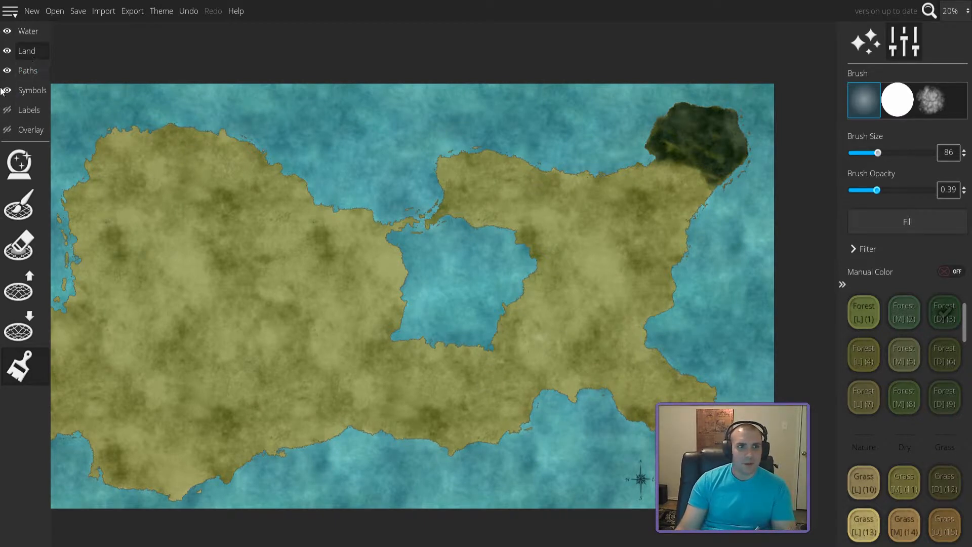
pyautogui.click(7, 129)
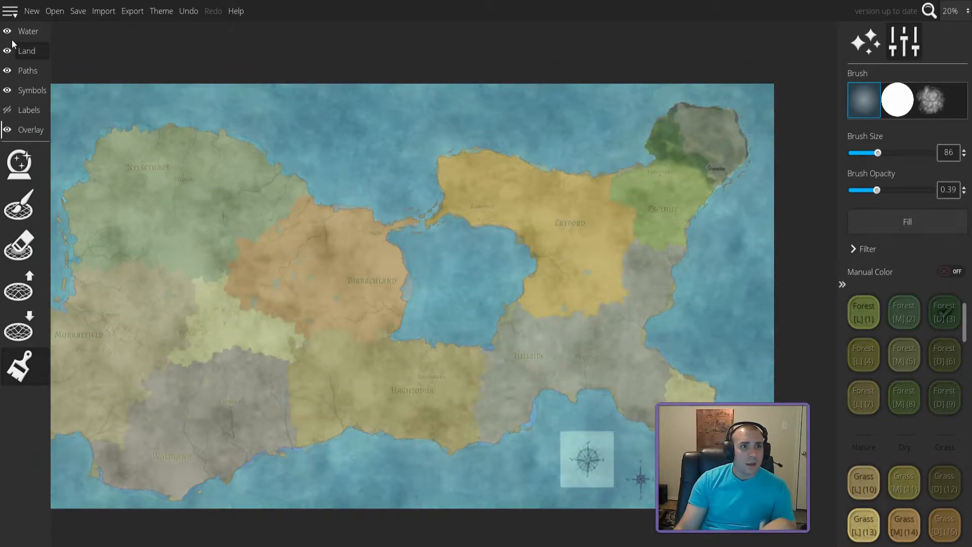
# - Browse the Symbol tool's sets on the Symbols layer, choosing Bridges Colored and then Line Ships
pyautogui.click(32, 91)
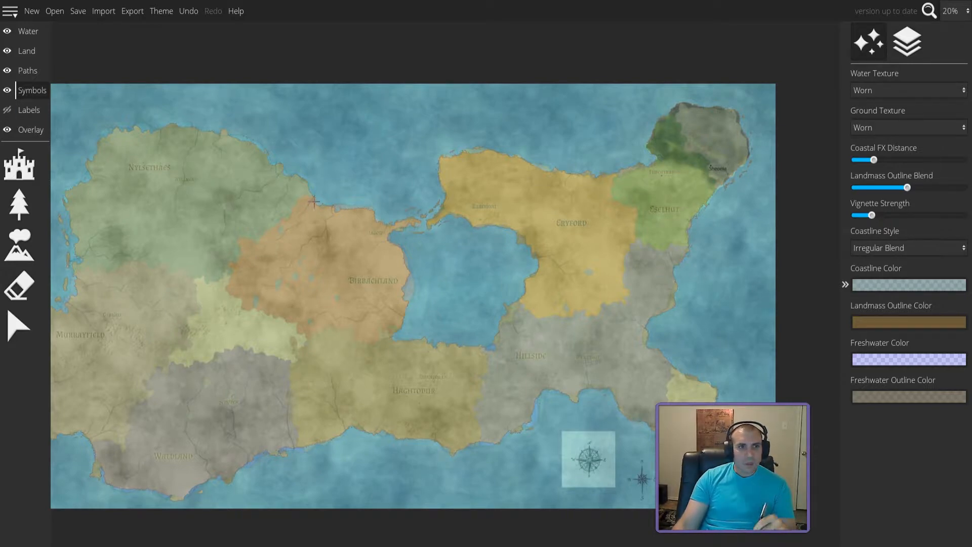
pyautogui.click(8, 151)
pyautogui.click(8, 152)
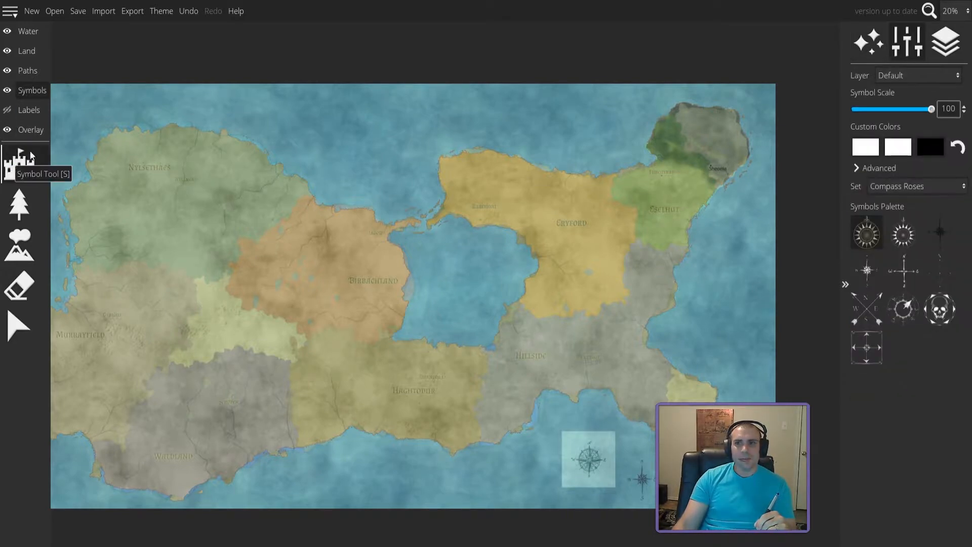
pyautogui.click(931, 190)
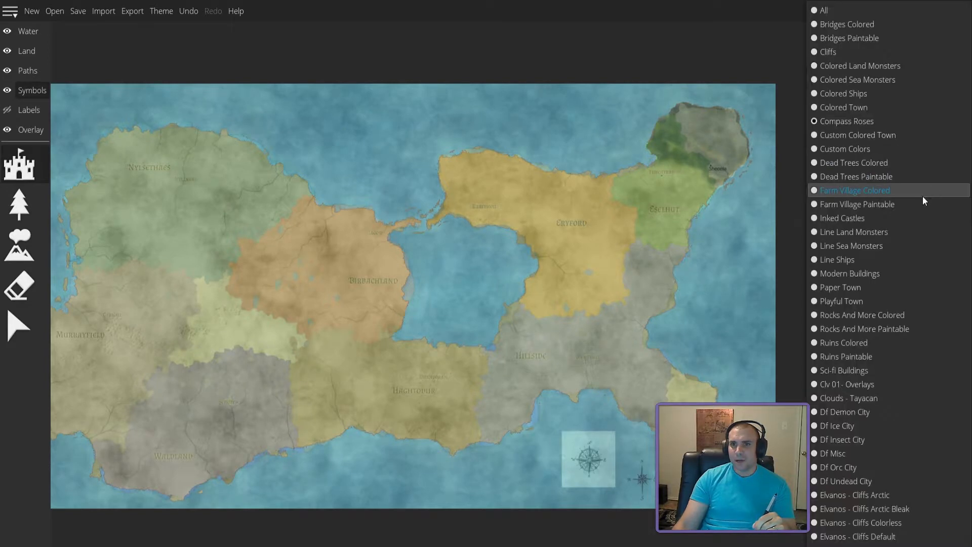
pyautogui.click(853, 28)
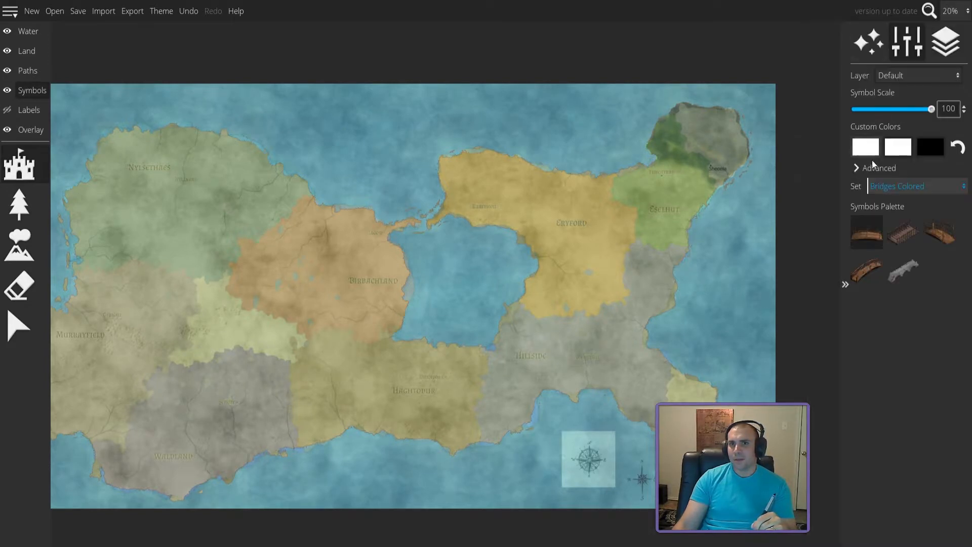
pyautogui.click(898, 186)
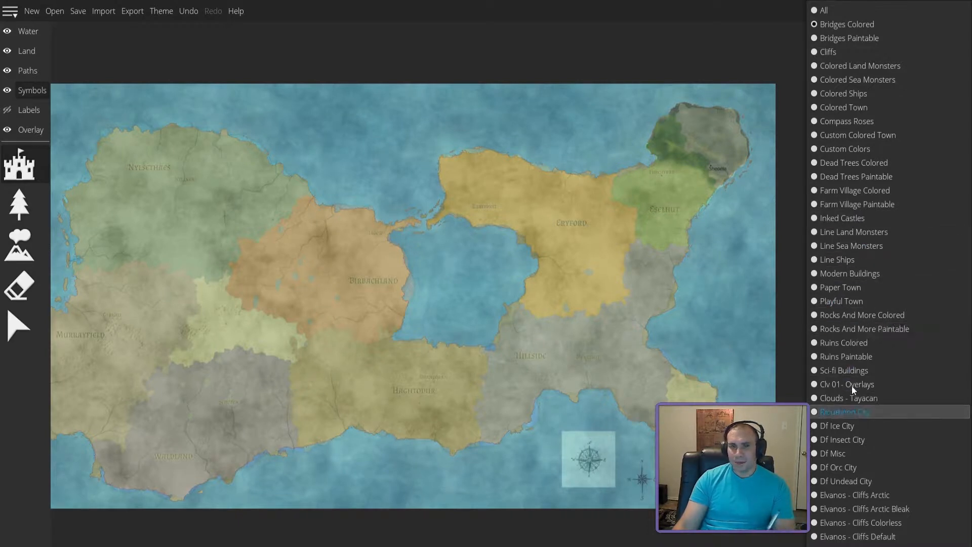
pyautogui.click(820, 259)
# - Examine the symbol layer choices and the names and order of the symbol layers in Layer Management
pyautogui.click(902, 75)
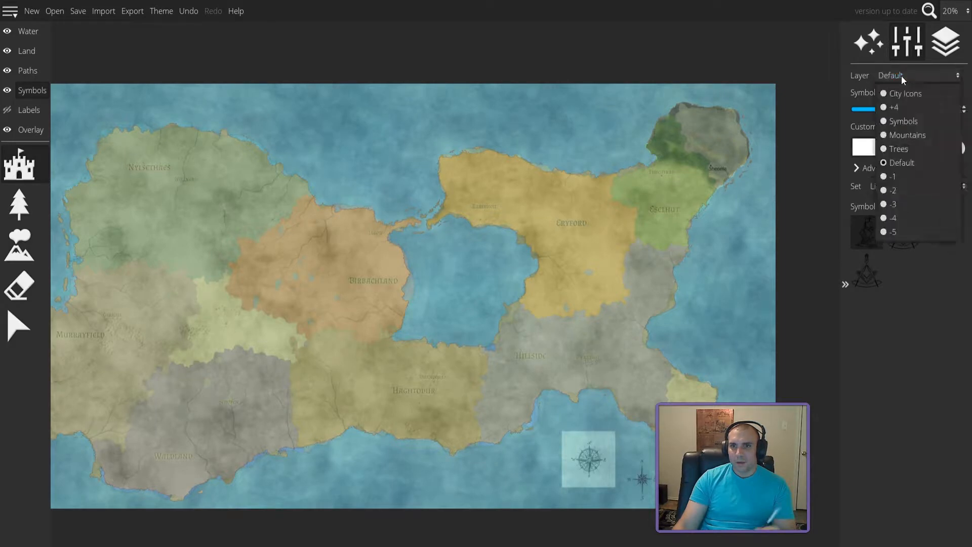
pyautogui.click(908, 318)
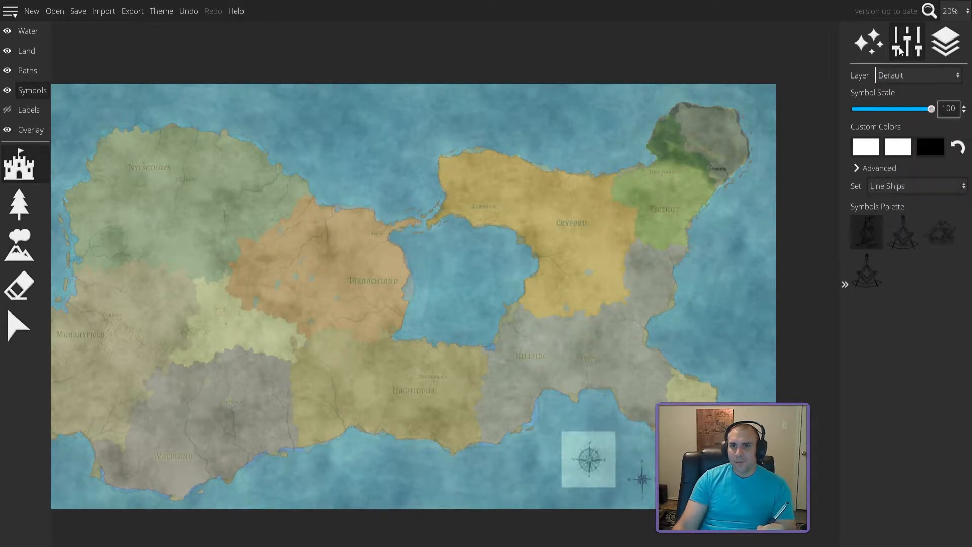
pyautogui.click(891, 74)
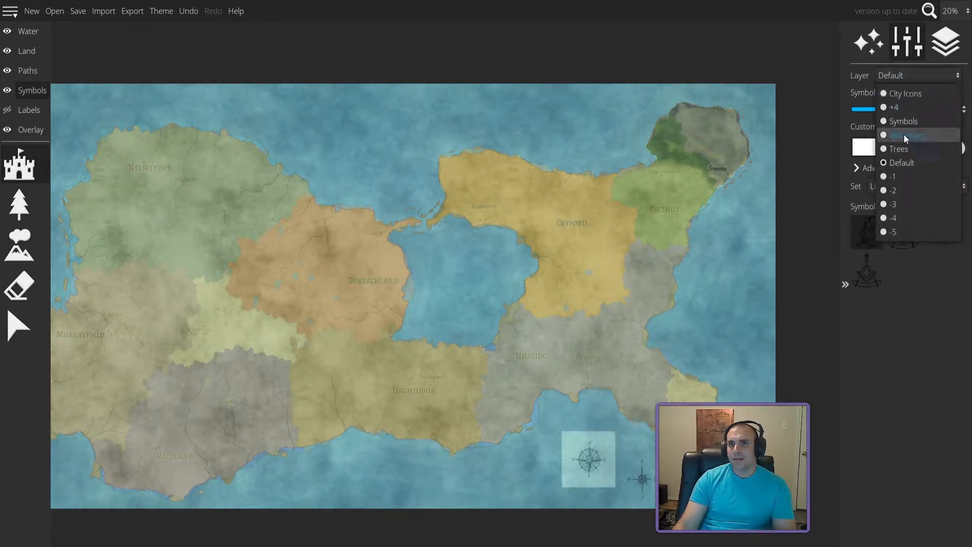
pyautogui.click(898, 372)
pyautogui.click(945, 41)
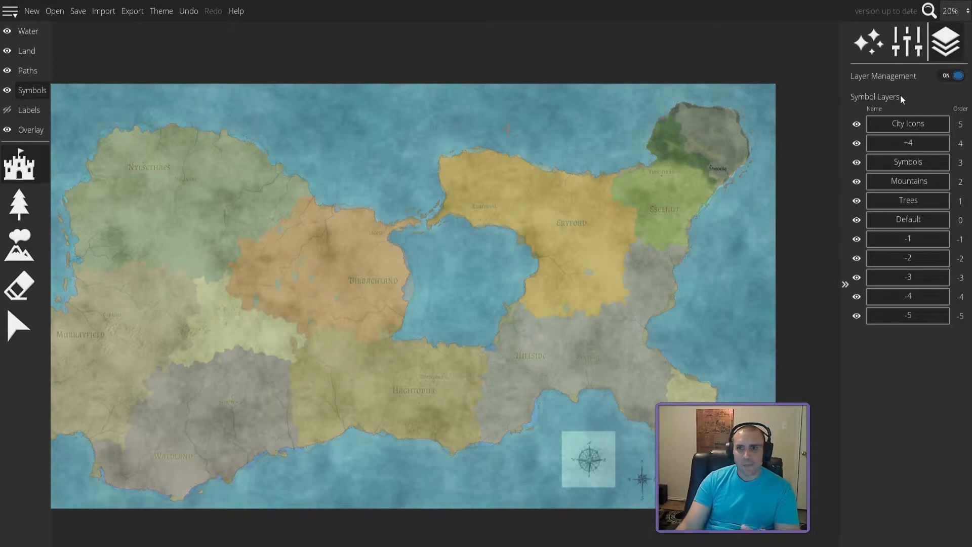
# - Look through the symbol palettes of the tree tool and the mountain tool
pyautogui.click(19, 205)
pyautogui.scroll(-5, 904, 334)
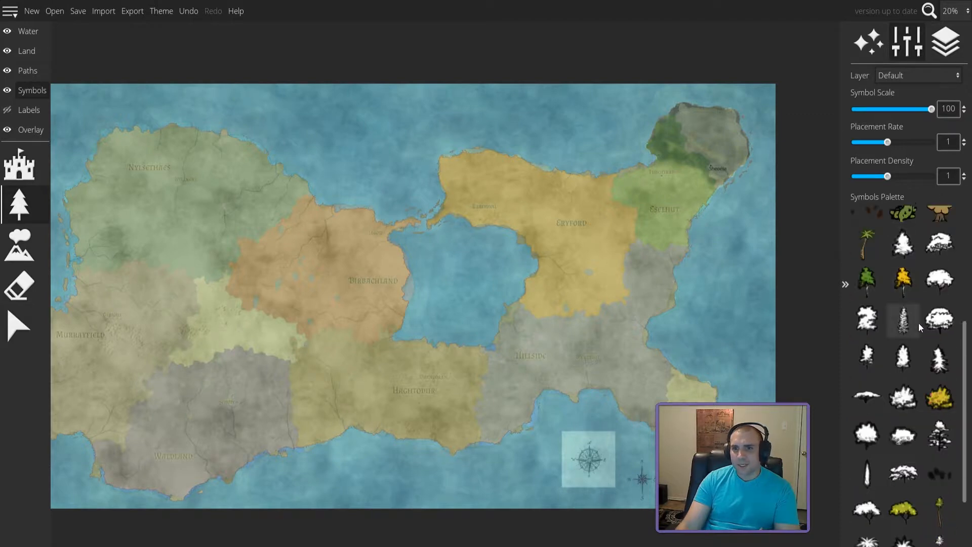
pyautogui.click(19, 246)
pyautogui.scroll(5, 911, 330)
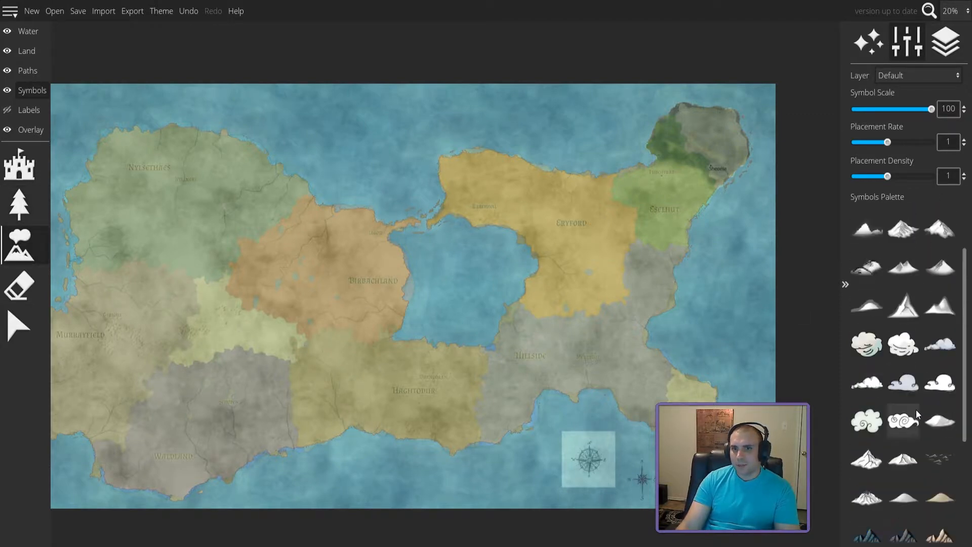
# - Pick the tan snow-capped mountain symbol for the mountain tool and set its layer to Mountains
pyautogui.click(904, 300)
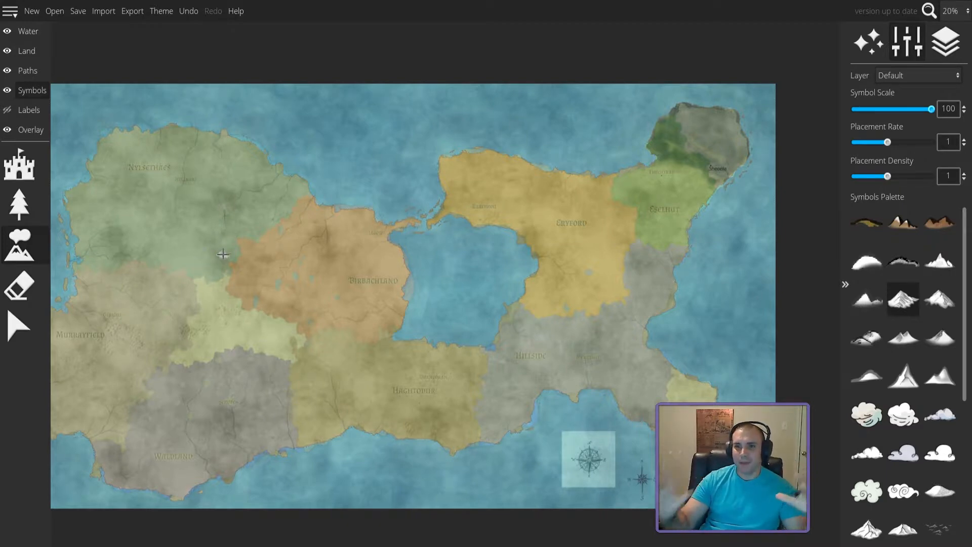
pyautogui.click(901, 226)
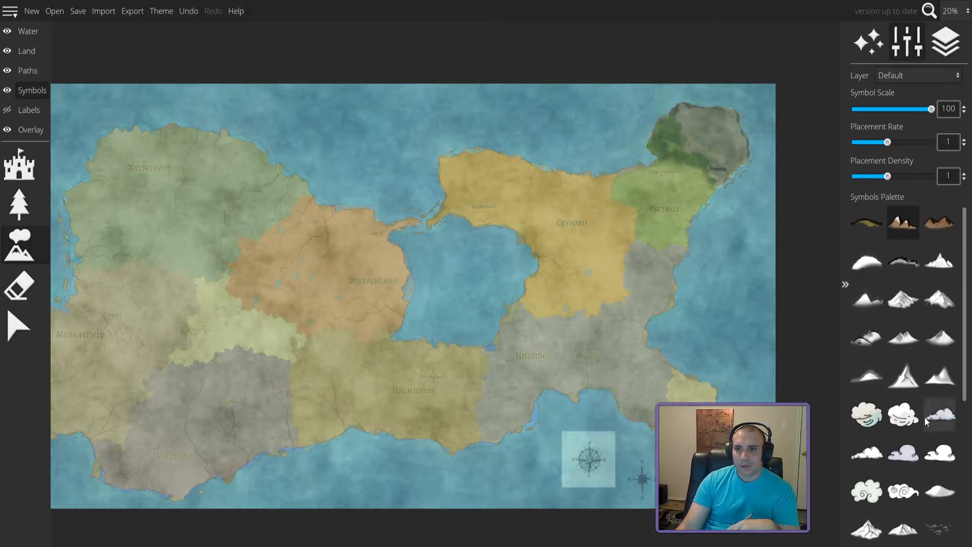
pyautogui.scroll(-5, 924, 417)
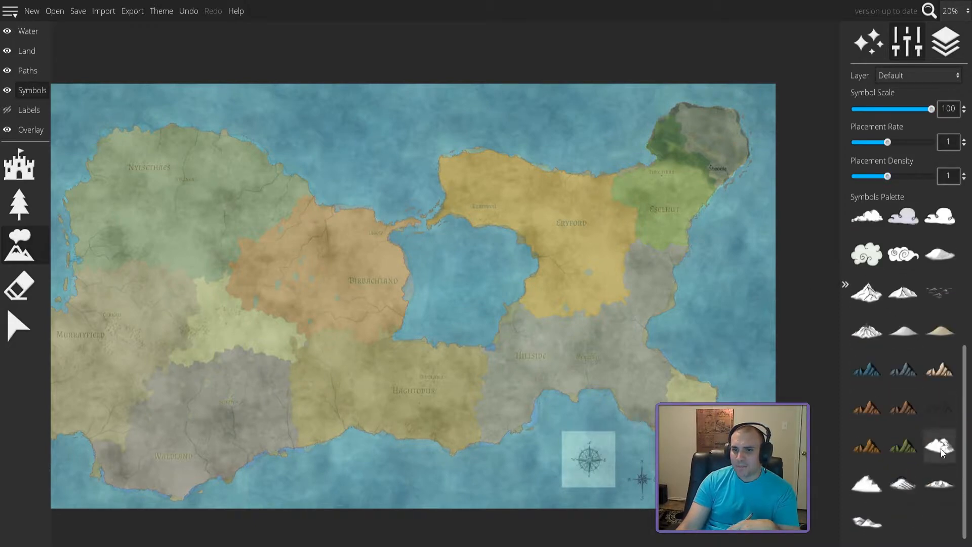
pyautogui.scroll(5, 937, 435)
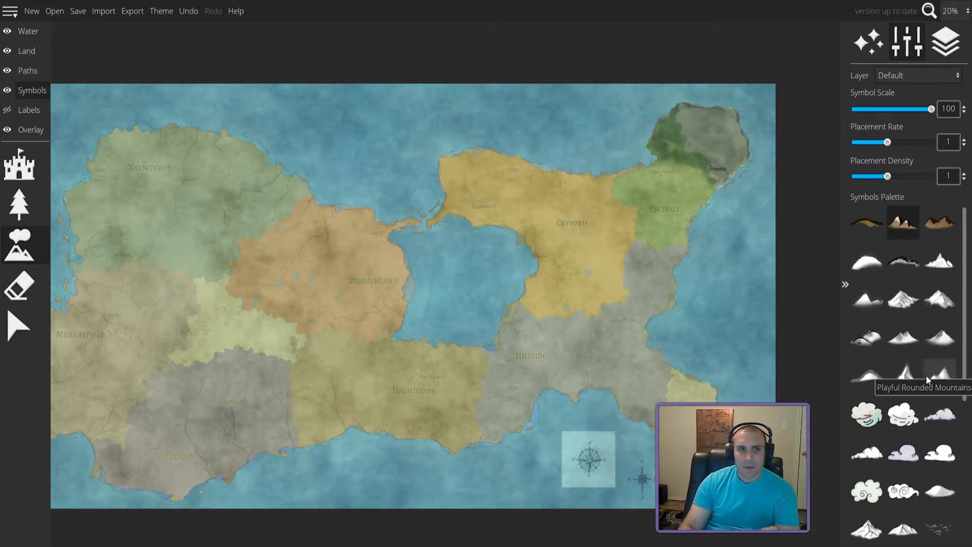
pyautogui.click(915, 75)
pyautogui.click(897, 135)
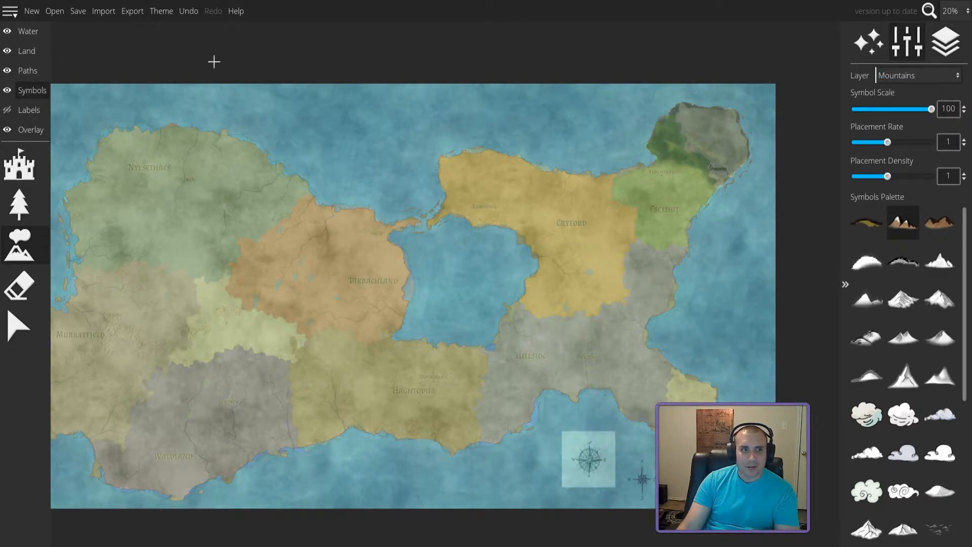
# - Set the trace image's opacity to 0.5 in the Overlay settings
pyautogui.click(30, 130)
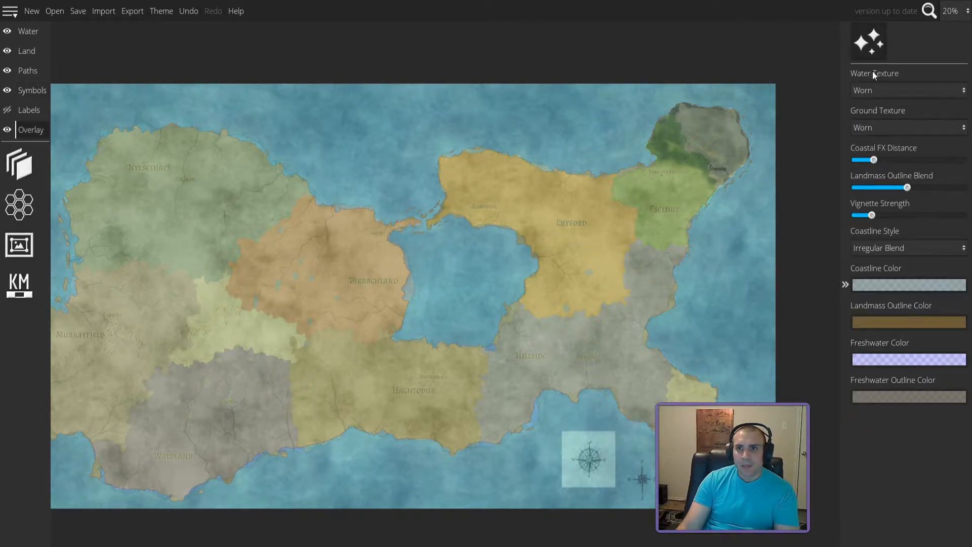
pyautogui.click(21, 163)
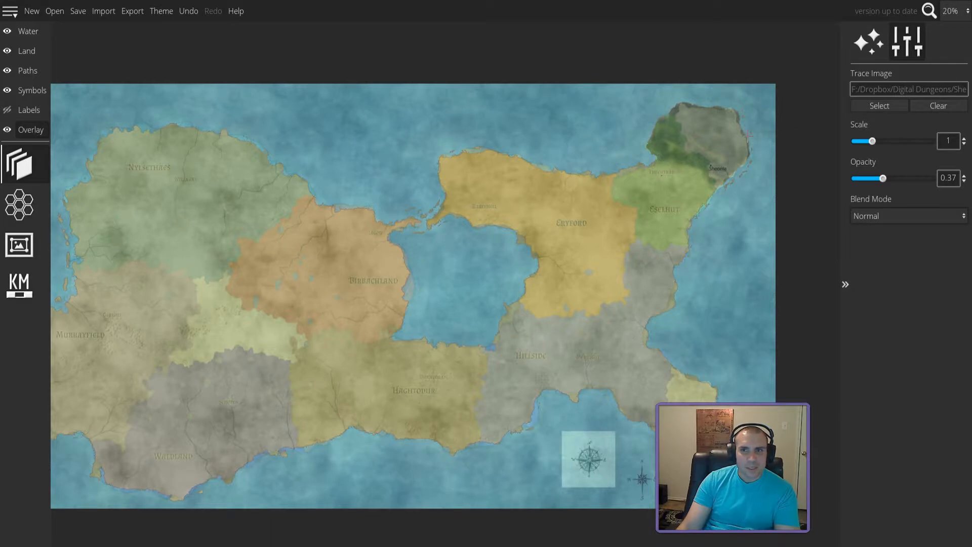
pyautogui.moveTo(885, 177); pyautogui.dragTo(893, 177)
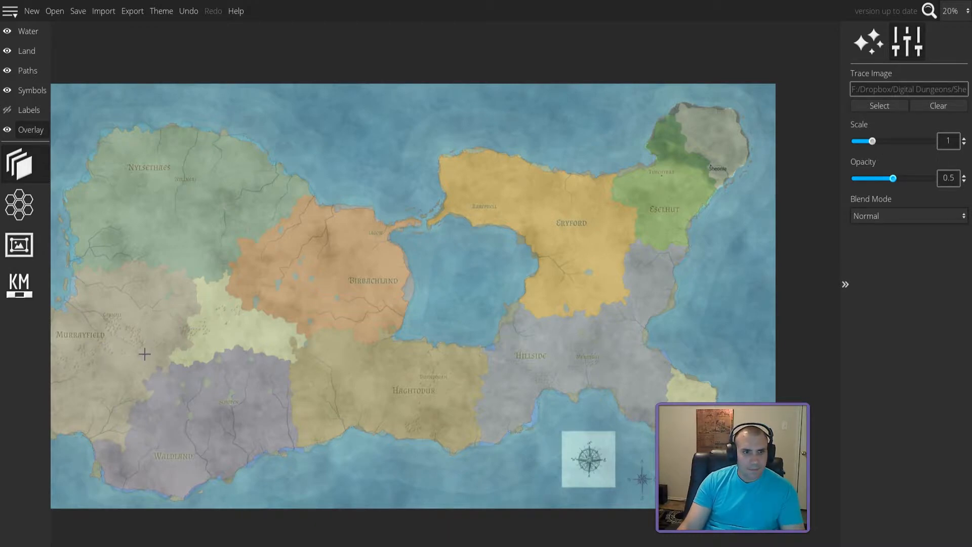
# - Examine the mountains, forests and borders of the central light green region and its neighbours on the trace image
pyautogui.scroll(5, 193, 310)
pyautogui.scroll(7, 212, 306)
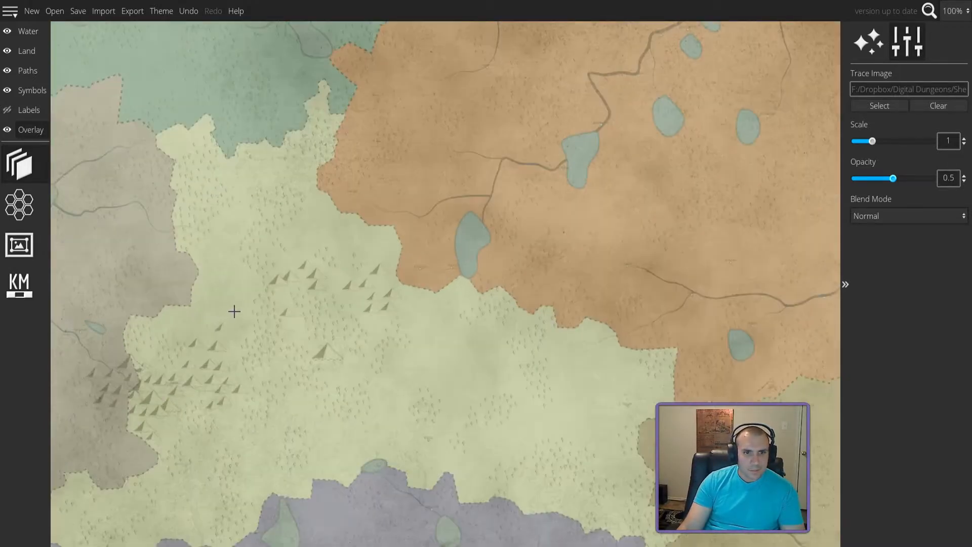
pyautogui.scroll(-3, 255, 326)
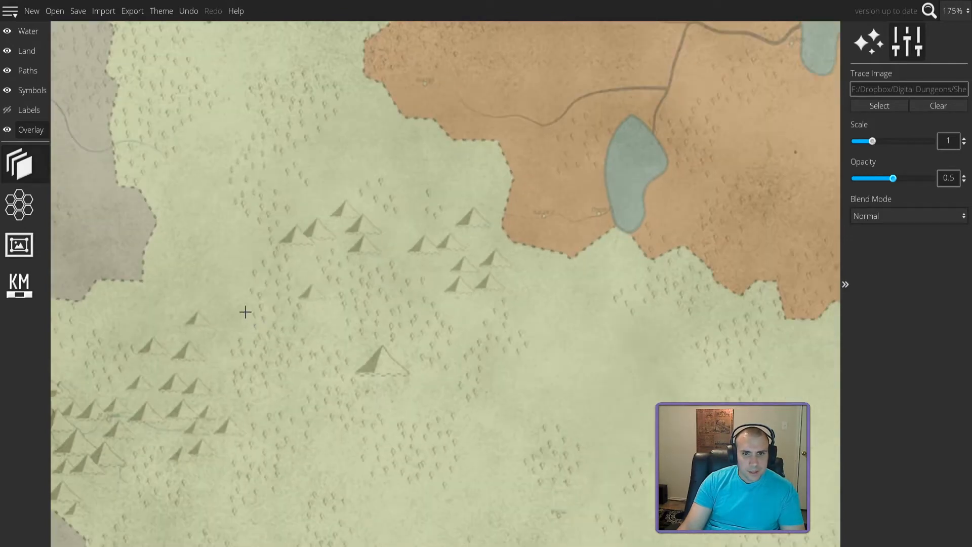
pyautogui.scroll(-1, 271, 162)
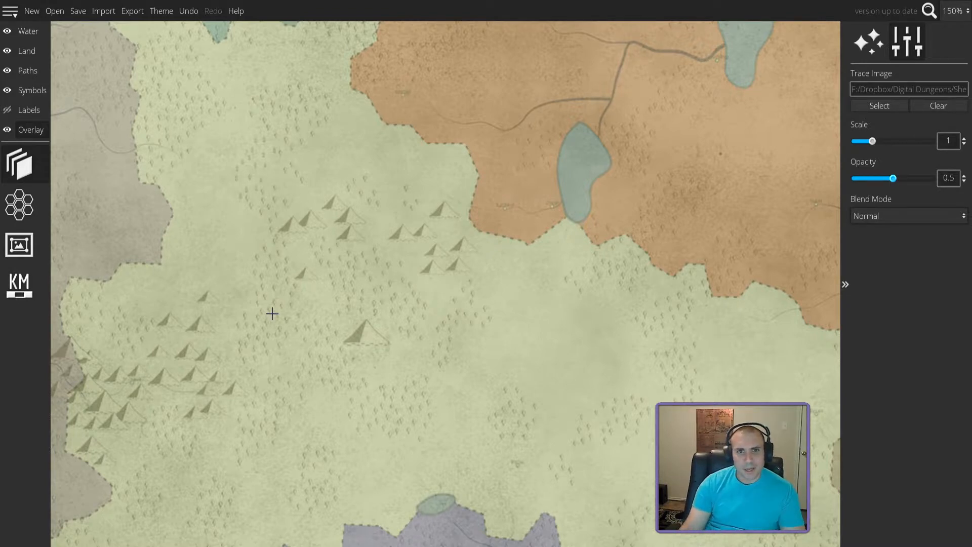
pyautogui.scroll(1, 524, 220)
pyautogui.scroll(-5, 462, 241)
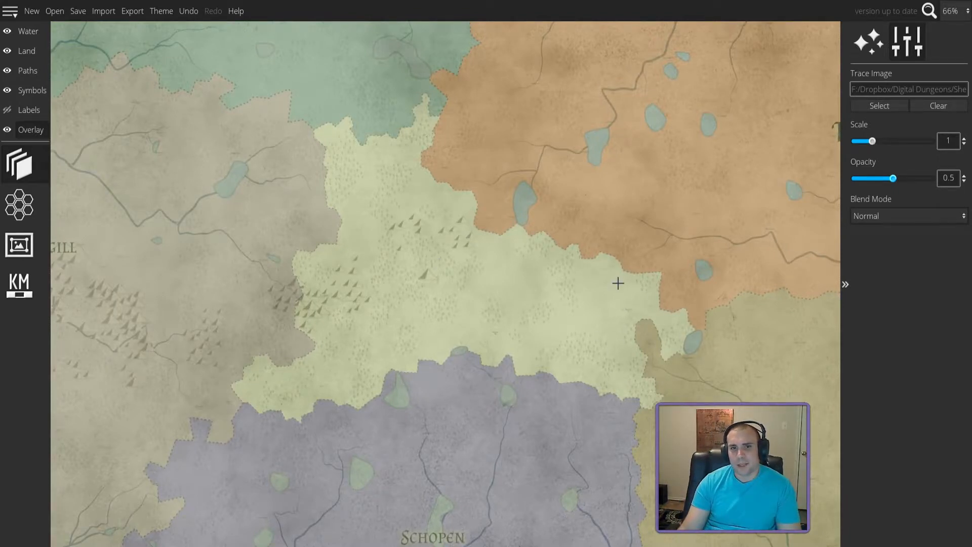
pyautogui.scroll(-5, 399, 322)
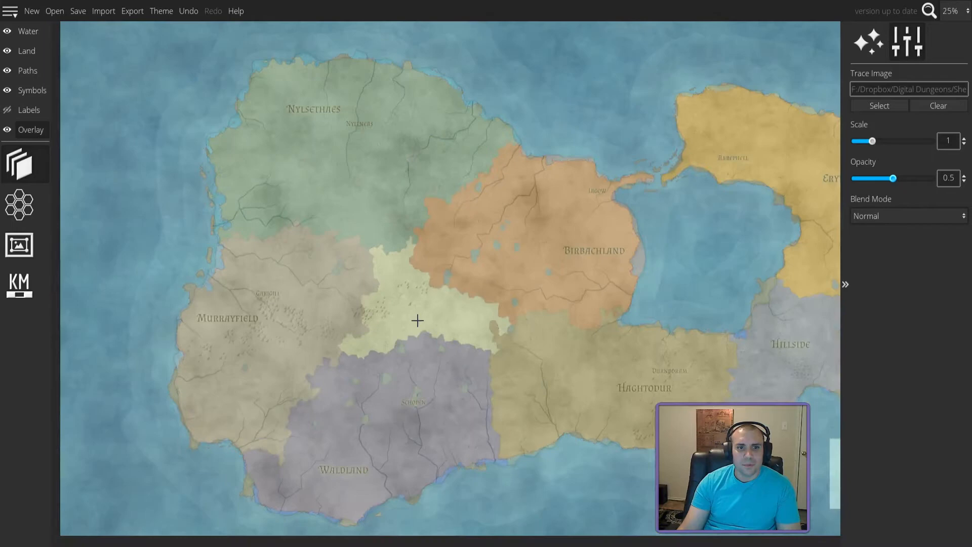
pyautogui.scroll(4, 414, 334)
pyautogui.scroll(2, 414, 335)
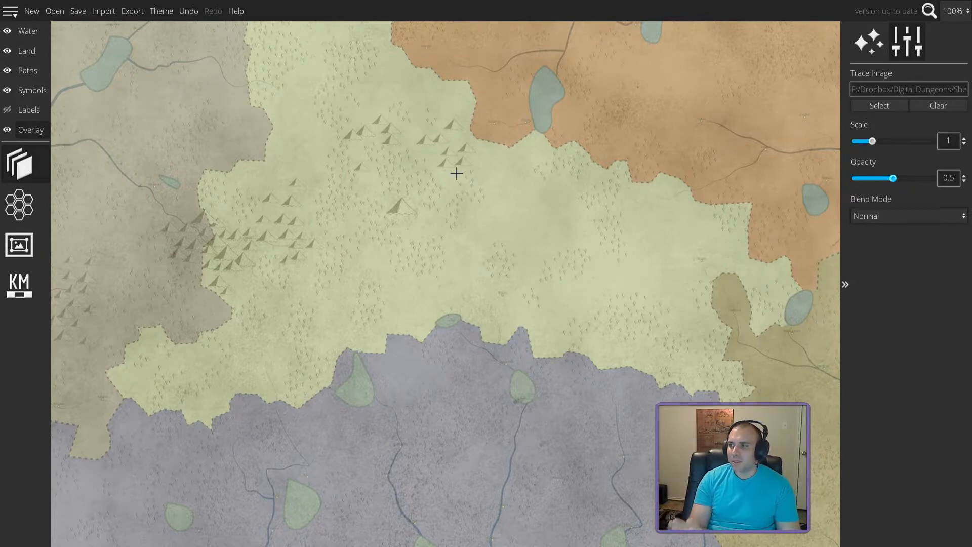
pyautogui.scroll(-5, 457, 174)
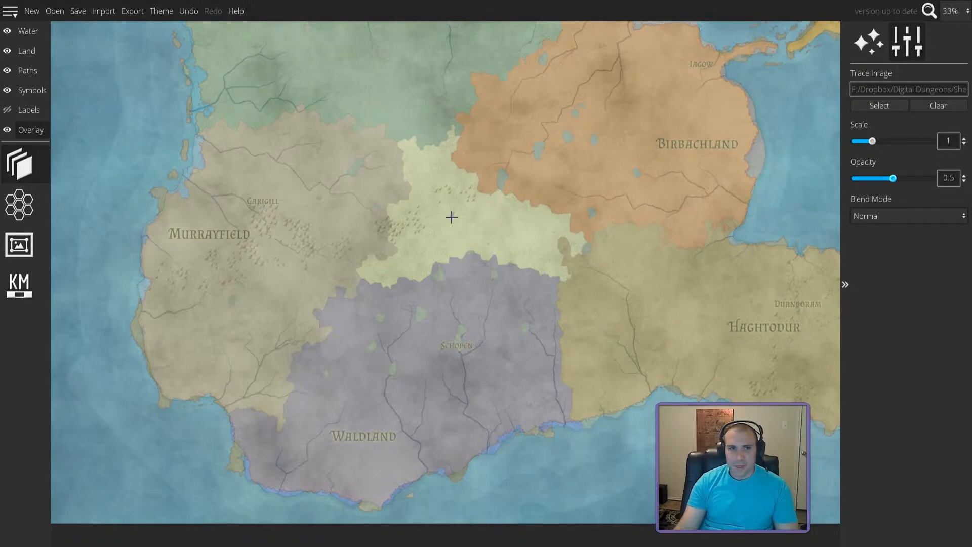
pyautogui.scroll(2, 452, 217)
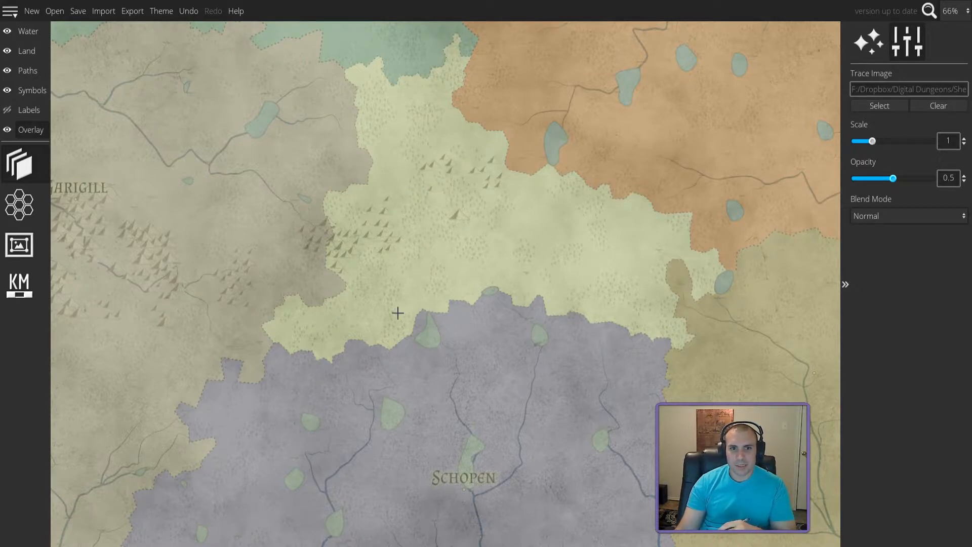
pyautogui.scroll(-4, 419, 313)
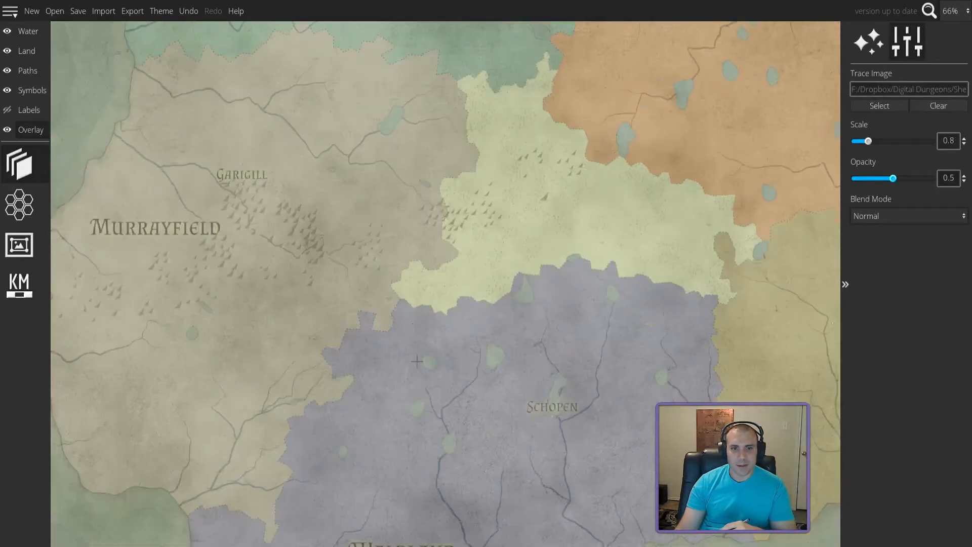
pyautogui.scroll(-2, 416, 359)
pyautogui.scroll(-2, 614, 324)
pyautogui.scroll(2, 614, 322)
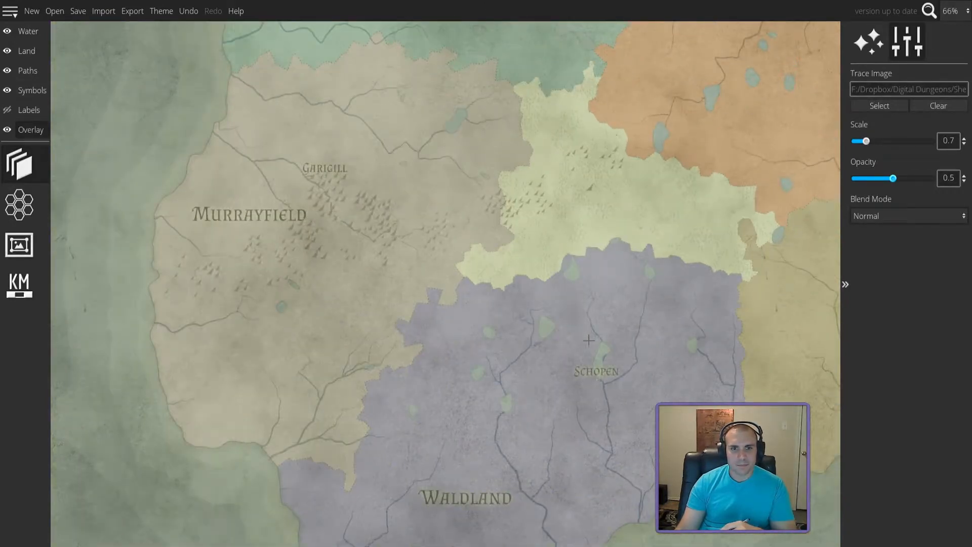
pyautogui.scroll(4, 605, 349)
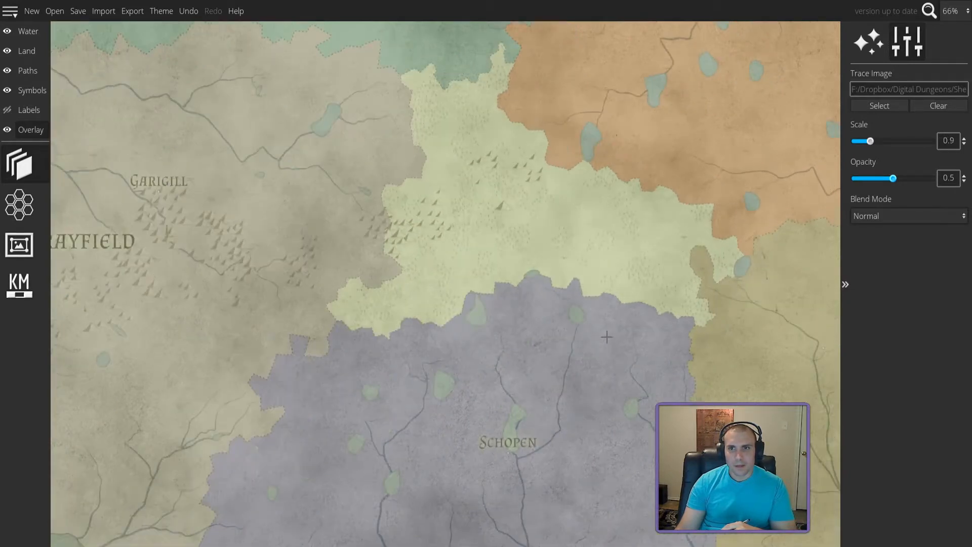
pyautogui.scroll(1, 606, 337)
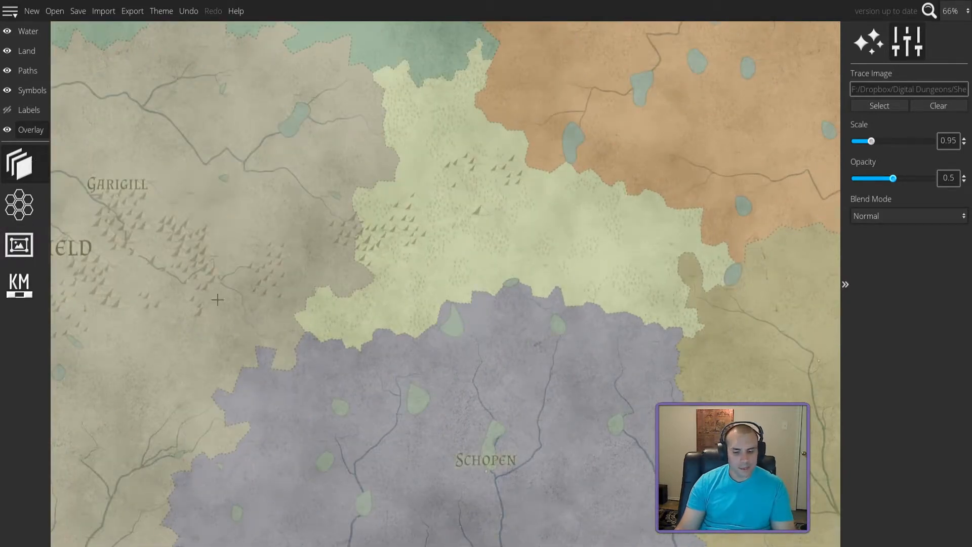
pyautogui.scroll(-4, 252, 323)
pyautogui.scroll(-1, 289, 330)
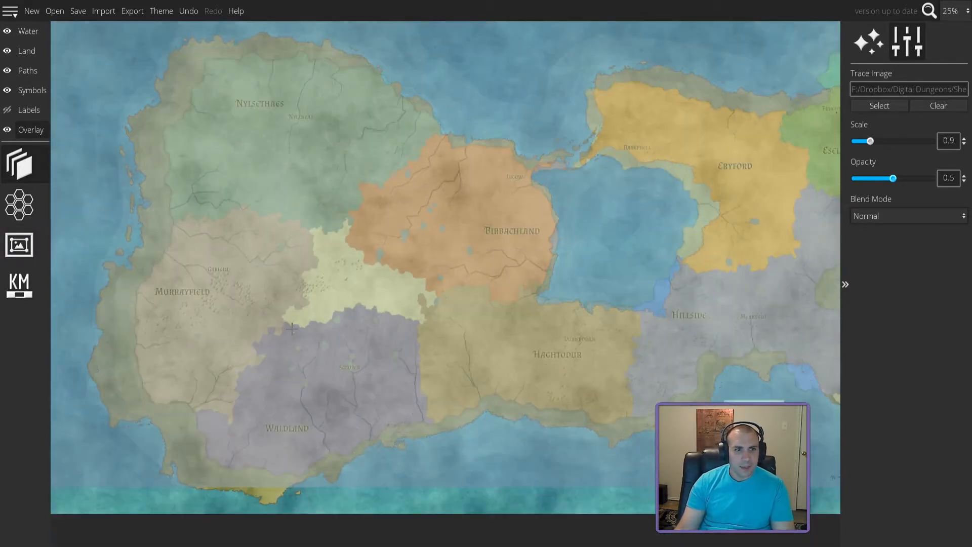
pyautogui.scroll(2, 291, 329)
pyautogui.scroll(1, 292, 329)
pyautogui.scroll(-1, 291, 329)
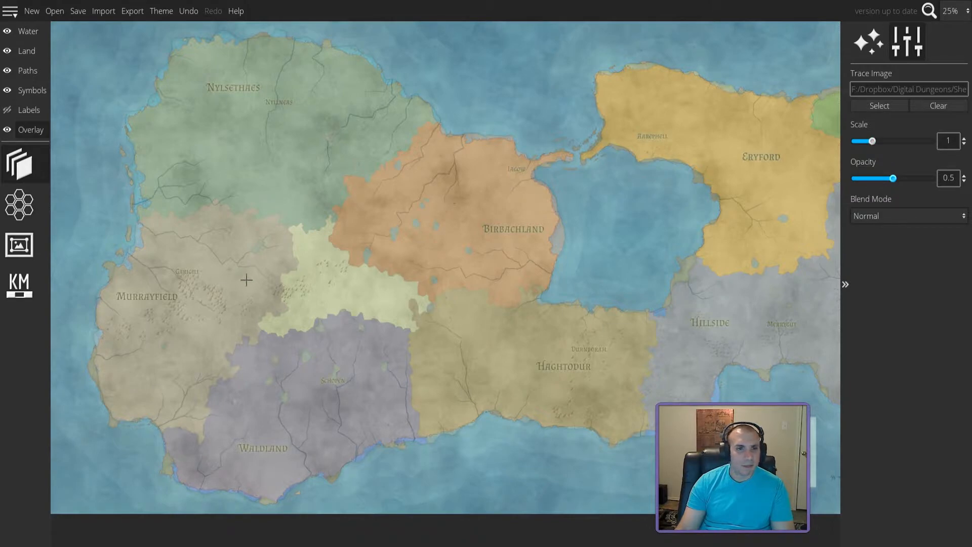
# - Place a diagonal range of white jagged mountain symbols from the Nylsethaes–Birbachland border to Murrayfield's southwest coast
pyautogui.click(23, 54)
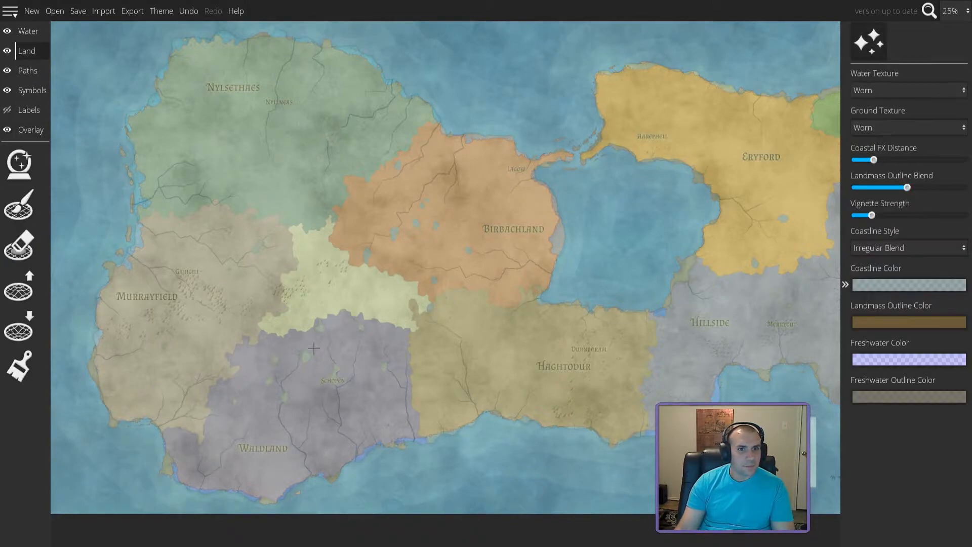
pyautogui.scroll(4, 299, 286)
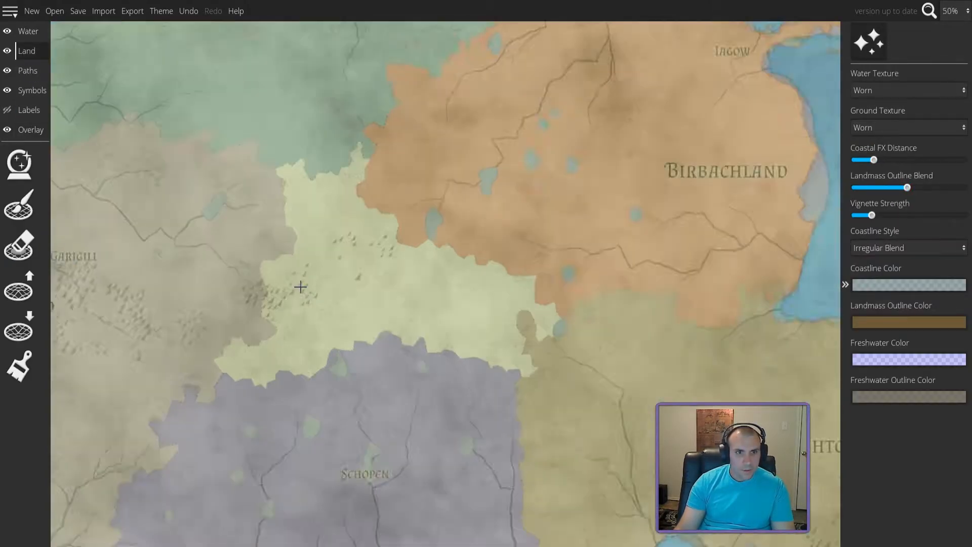
pyautogui.scroll(-2, 342, 240)
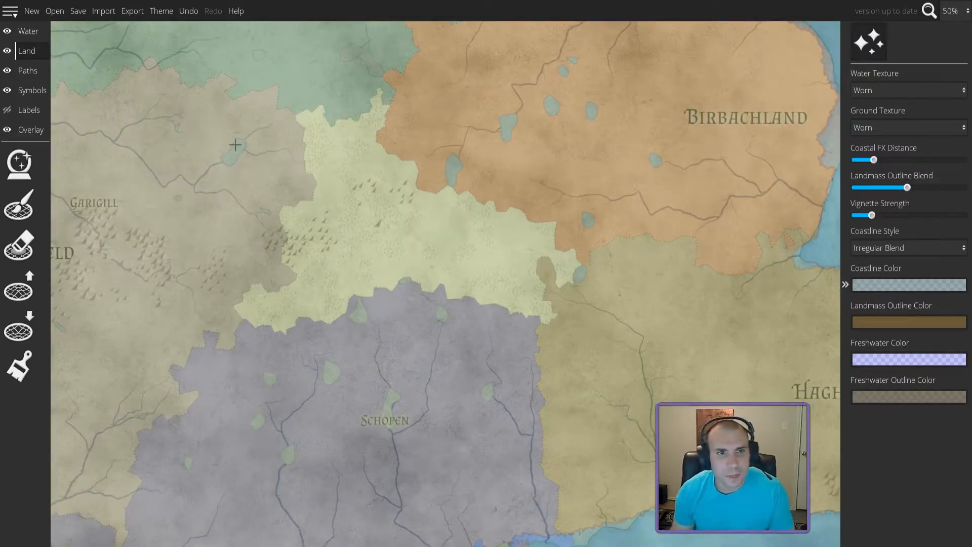
pyautogui.scroll(-1, 343, 123)
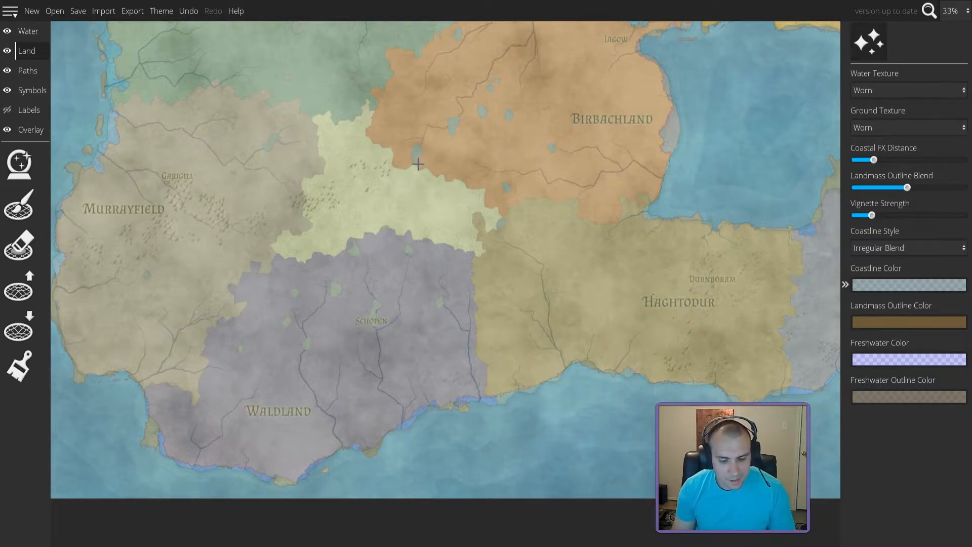
pyautogui.moveTo(390, 143); pyautogui.dragTo(434, 308)
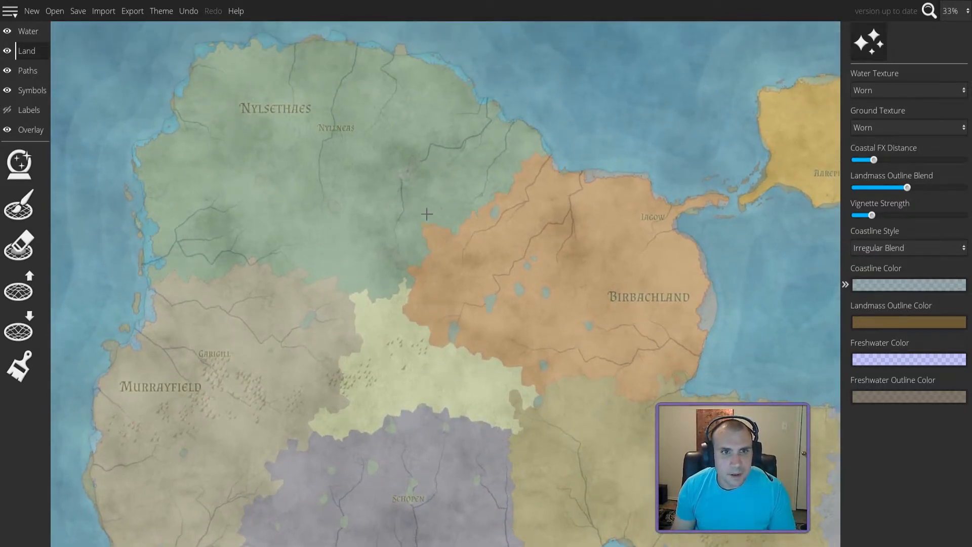
pyautogui.click(32, 90)
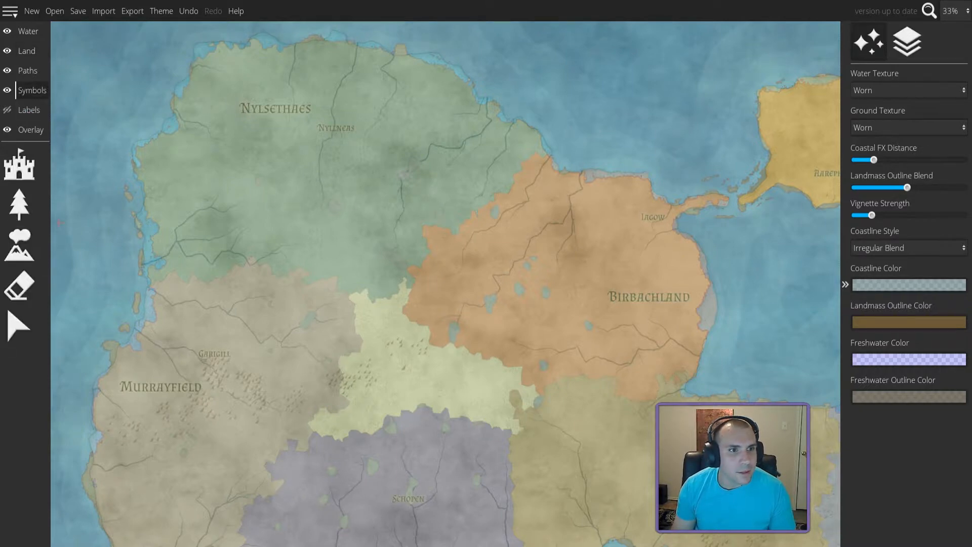
pyautogui.click(19, 245)
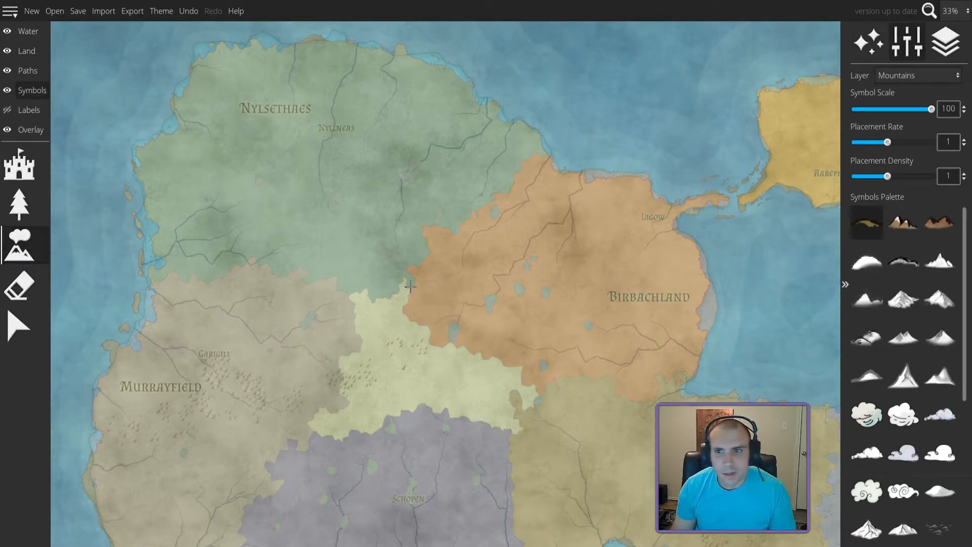
pyautogui.click(894, 293)
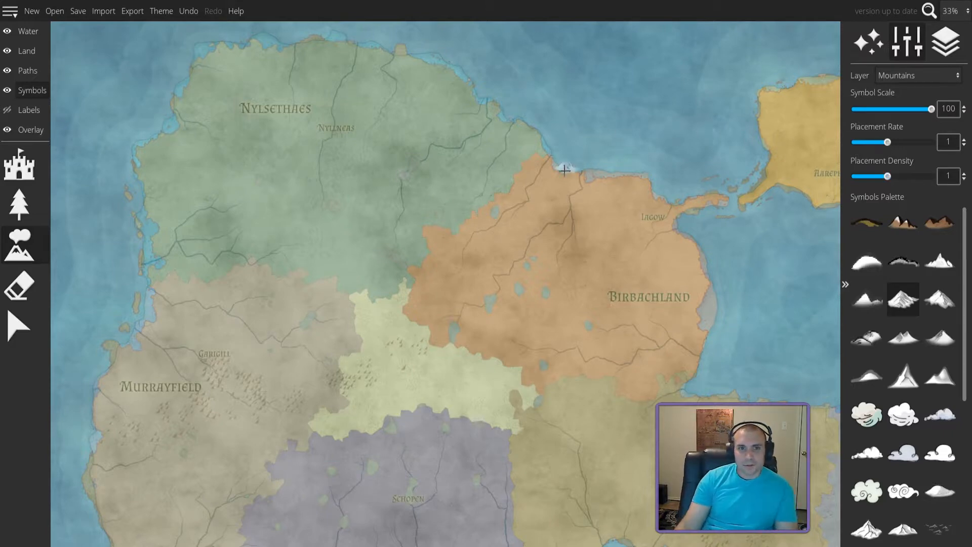
pyautogui.click(438, 219)
pyautogui.moveTo(438, 218)
pyautogui.mouseDown()
pyautogui.moveTo(362, 321)
pyautogui.moveTo(354, 352)
pyautogui.moveTo(317, 390)
pyautogui.moveTo(280, 420)
pyautogui.moveTo(163, 464)
pyautogui.moveTo(107, 511)
pyautogui.mouseUp()
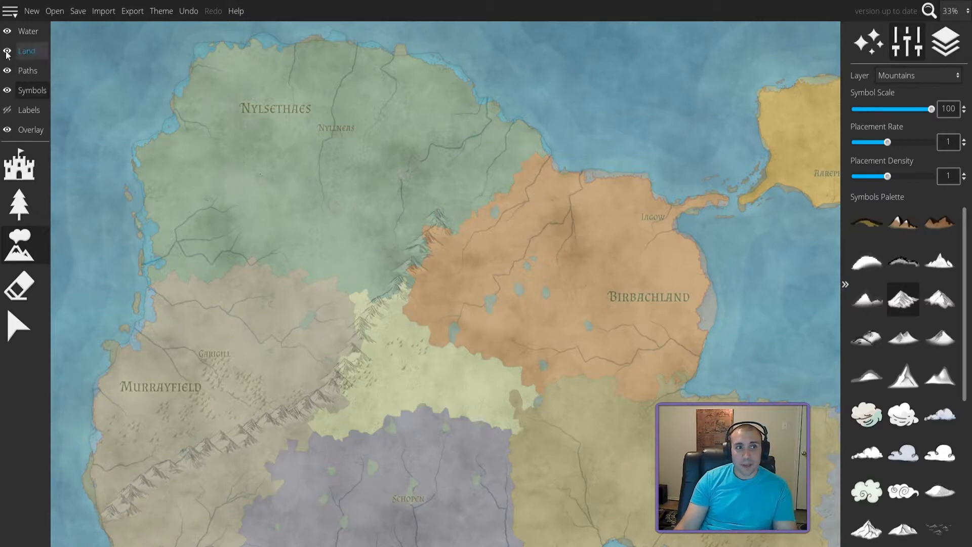
# - Limit the land colour brush's filter to Mountains only and pick the Rocks [M] (50) colour
pyautogui.click(27, 51)
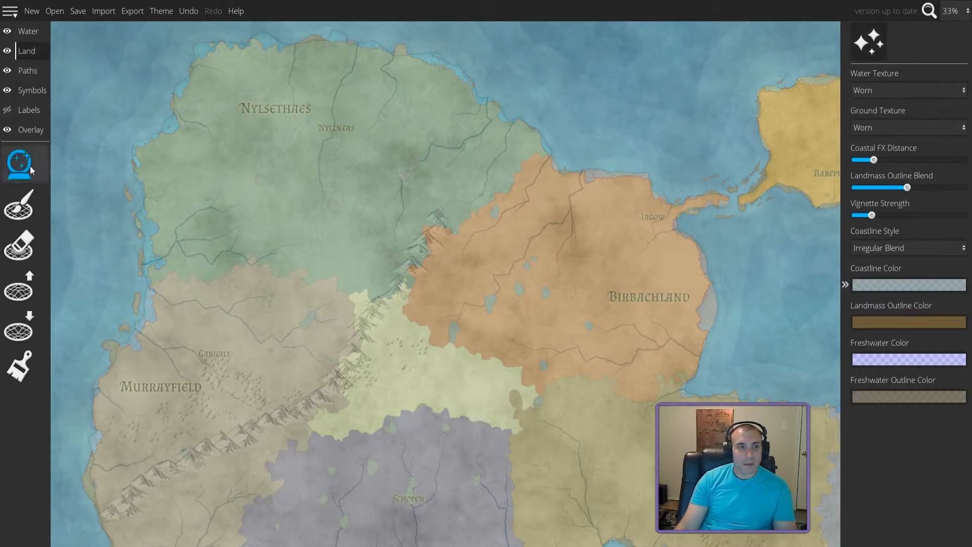
pyautogui.click(16, 363)
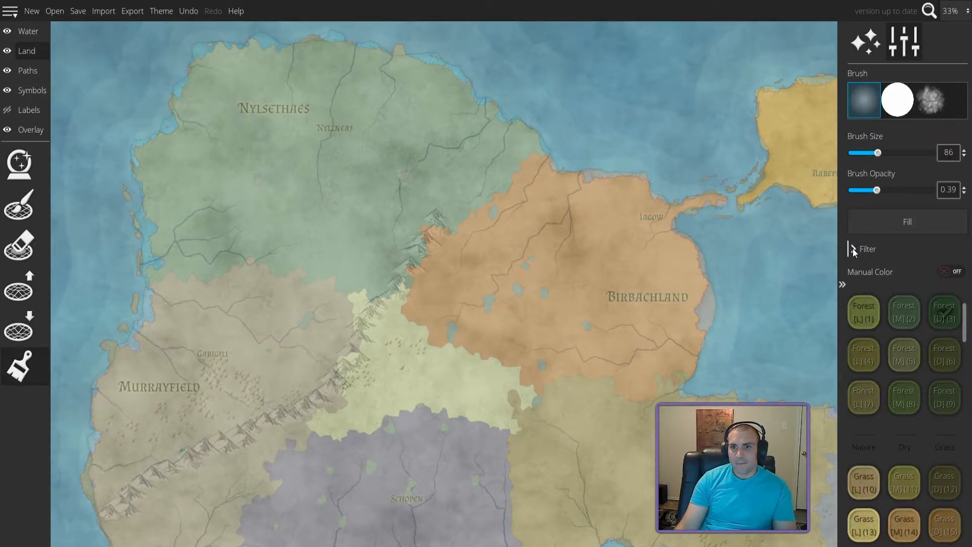
pyautogui.click(855, 250)
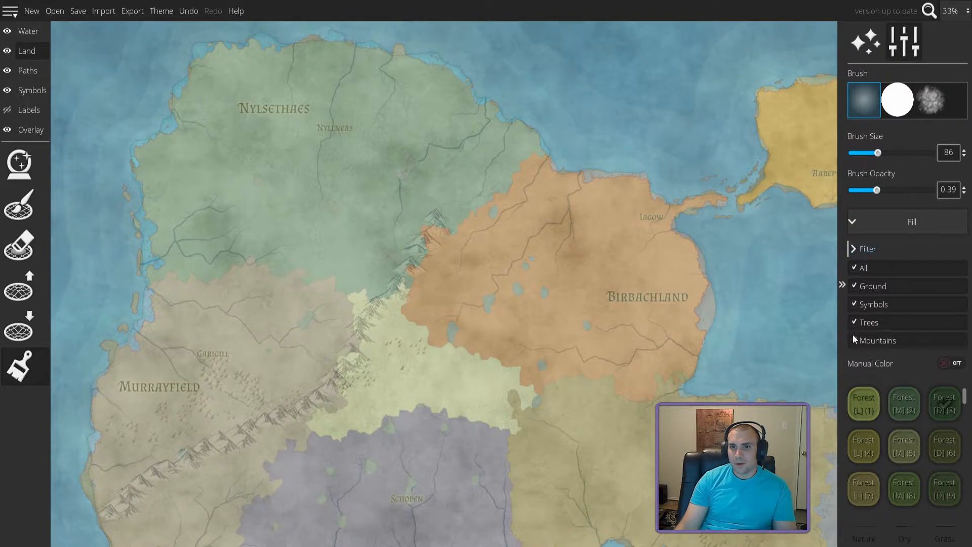
pyautogui.click(858, 267)
pyautogui.click(855, 339)
pyautogui.scroll(-5, 892, 433)
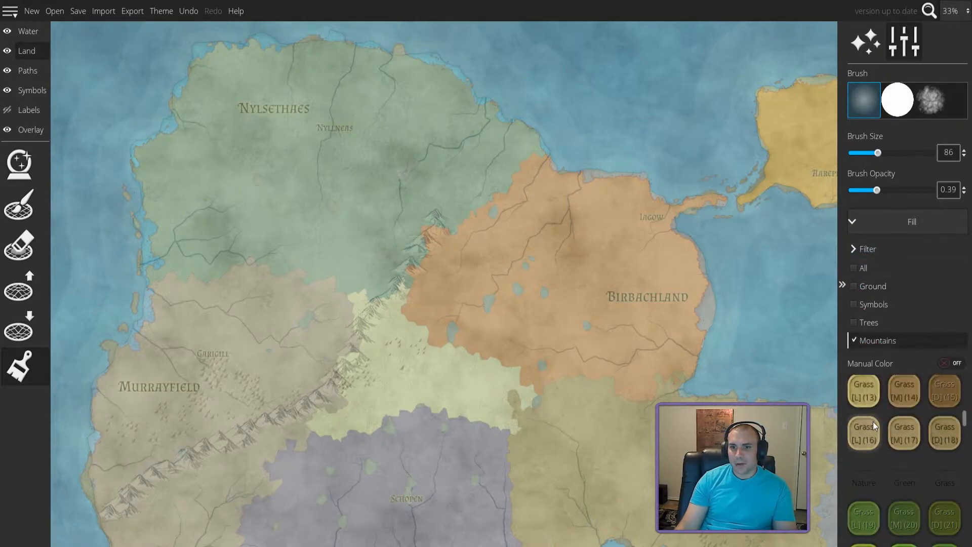
pyautogui.scroll(-6, 896, 463)
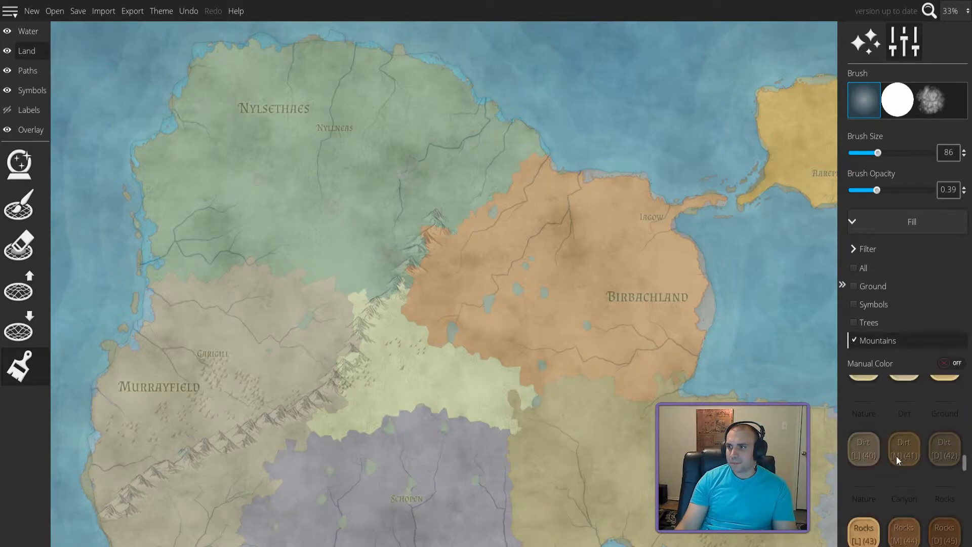
pyautogui.click(905, 454)
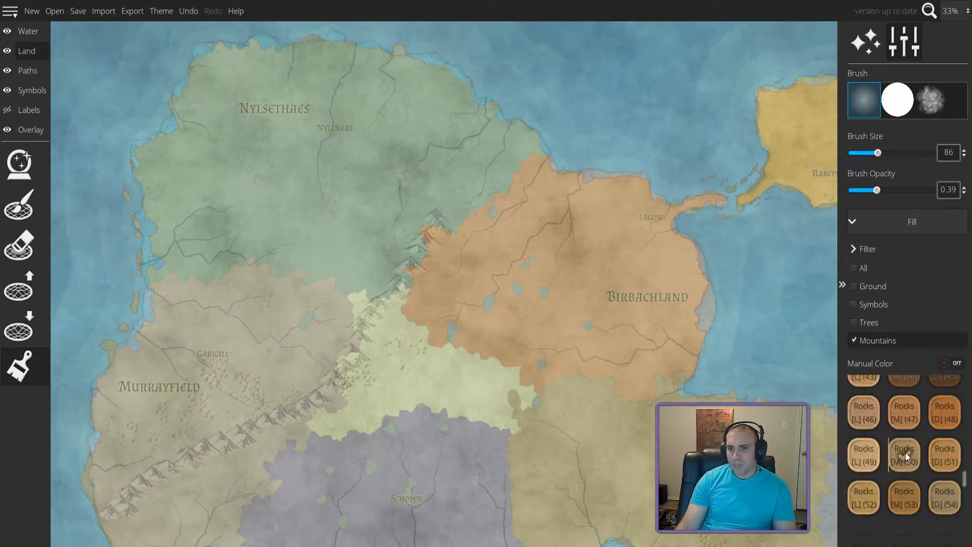
# - Paint the whole mountain range with the rock colour and check it with the overlay briefly hidden
pyautogui.moveTo(438, 213); pyautogui.dragTo(391, 307)
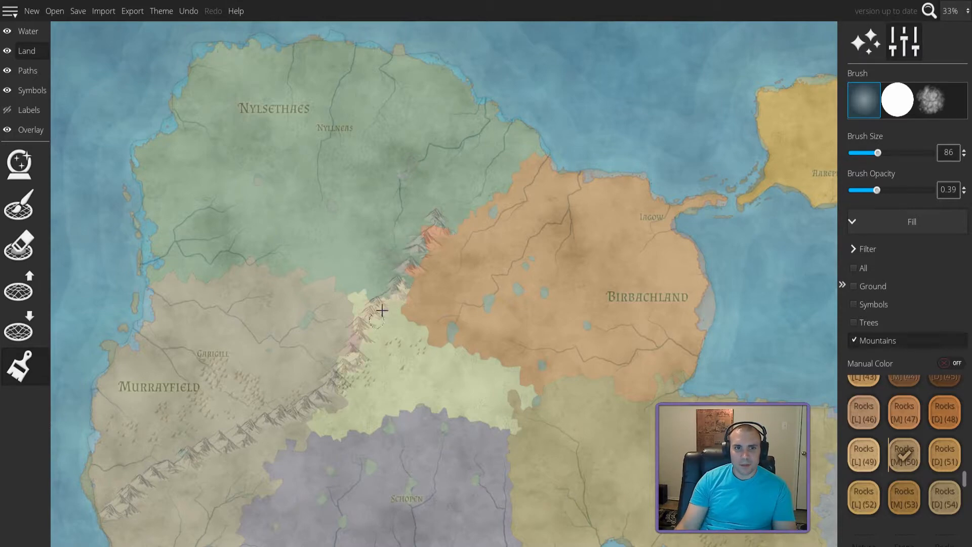
pyautogui.click(9, 131)
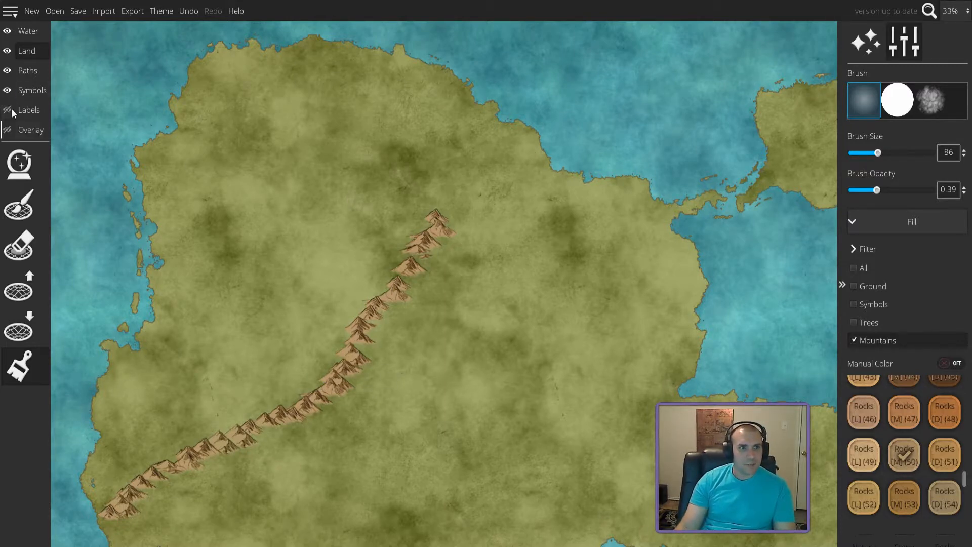
pyautogui.click(7, 130)
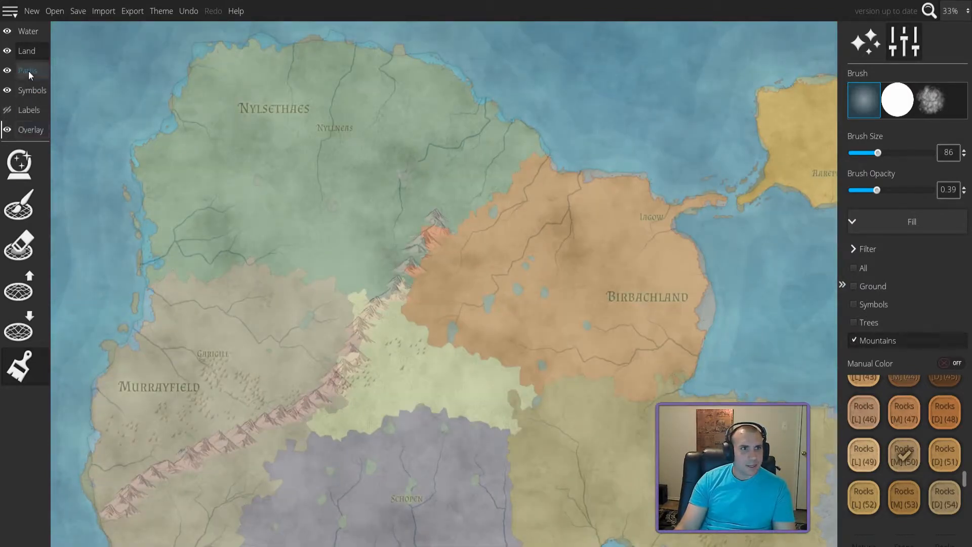
# - Limit the symbol eraser's filter to Mountains only and erase the entire diagonal mountain range
pyautogui.click(12, 270)
pyautogui.click(17, 253)
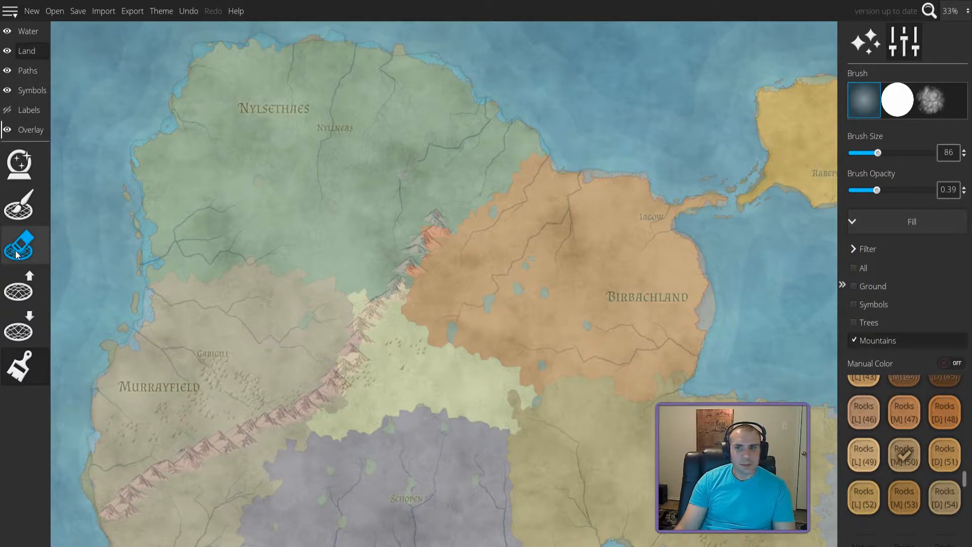
pyautogui.click(32, 86)
pyautogui.click(25, 293)
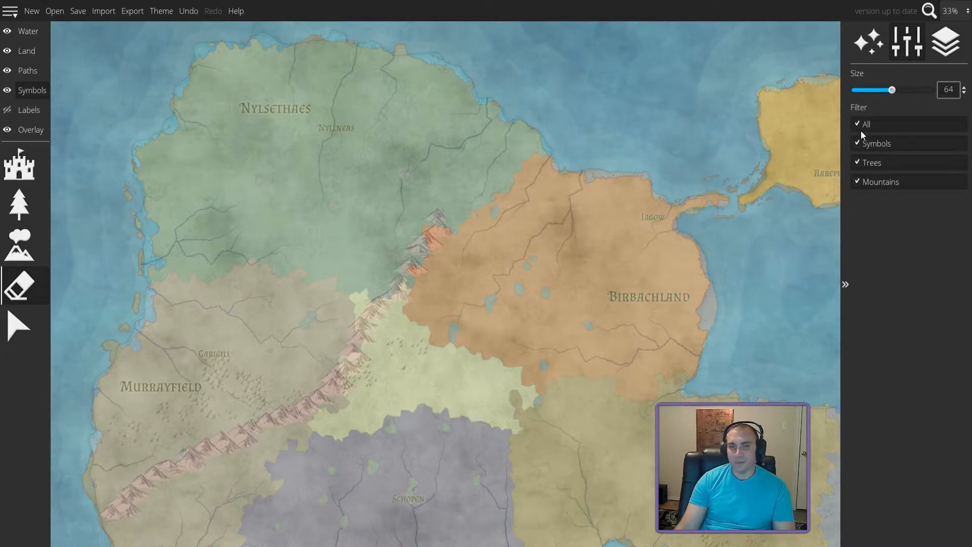
pyautogui.click(862, 127)
pyautogui.click(859, 181)
pyautogui.moveTo(393, 200)
pyautogui.mouseDown()
pyautogui.moveTo(431, 213)
pyautogui.moveTo(398, 290)
pyautogui.moveTo(309, 400)
pyautogui.moveTo(122, 512)
pyautogui.mouseUp()
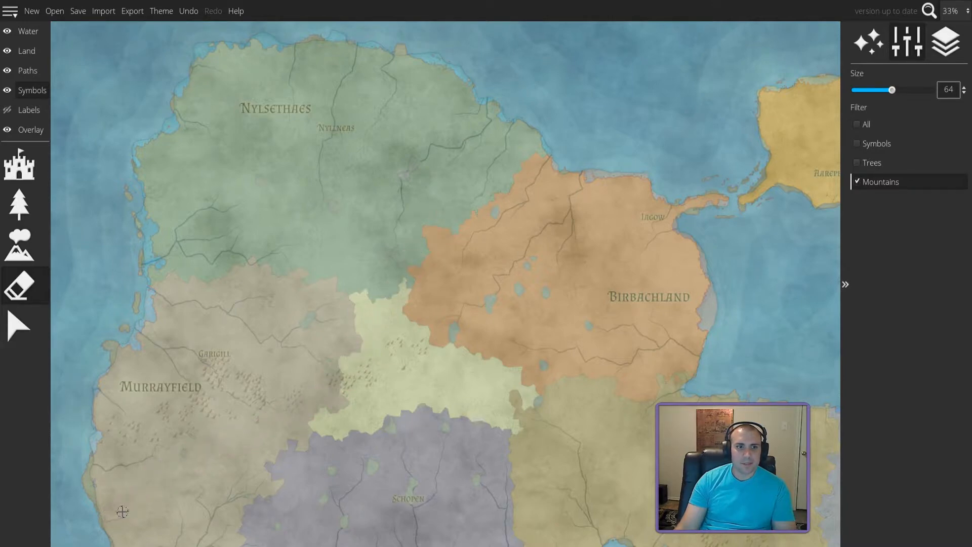
# - Lower the trace image's opacity to 0.23 in the Overlay settings and return to the symbol tools
pyautogui.click(8, 131)
pyautogui.click(8, 130)
pyautogui.click(25, 126)
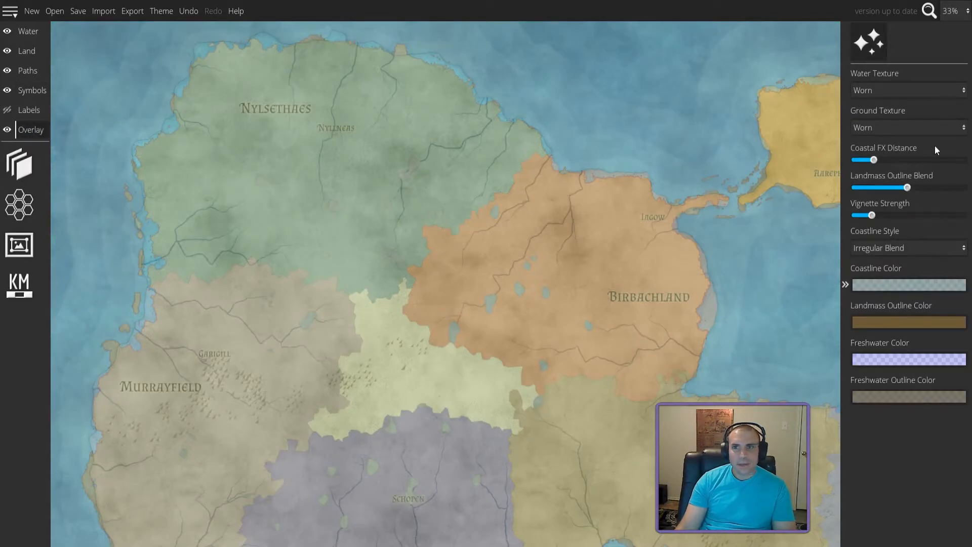
pyautogui.click(26, 163)
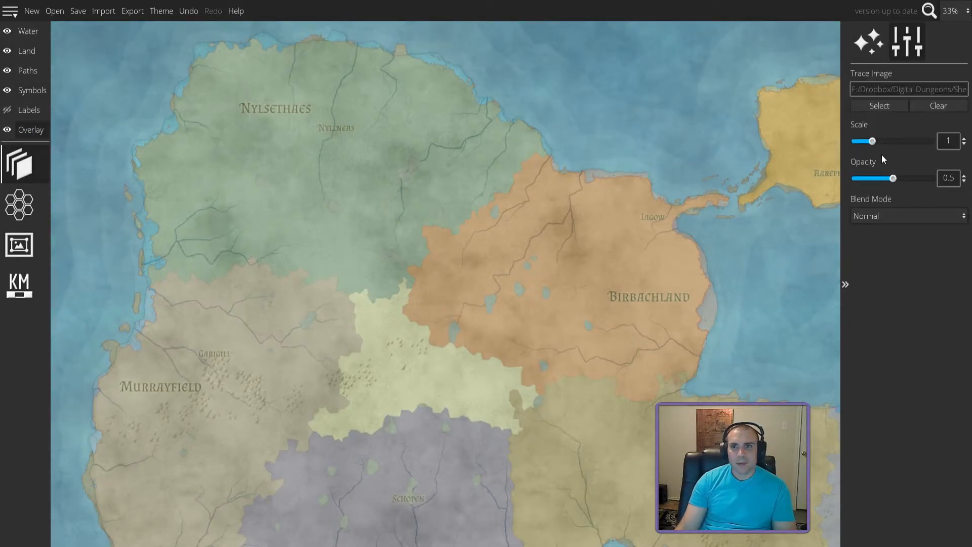
pyautogui.moveTo(894, 181); pyautogui.dragTo(873, 181)
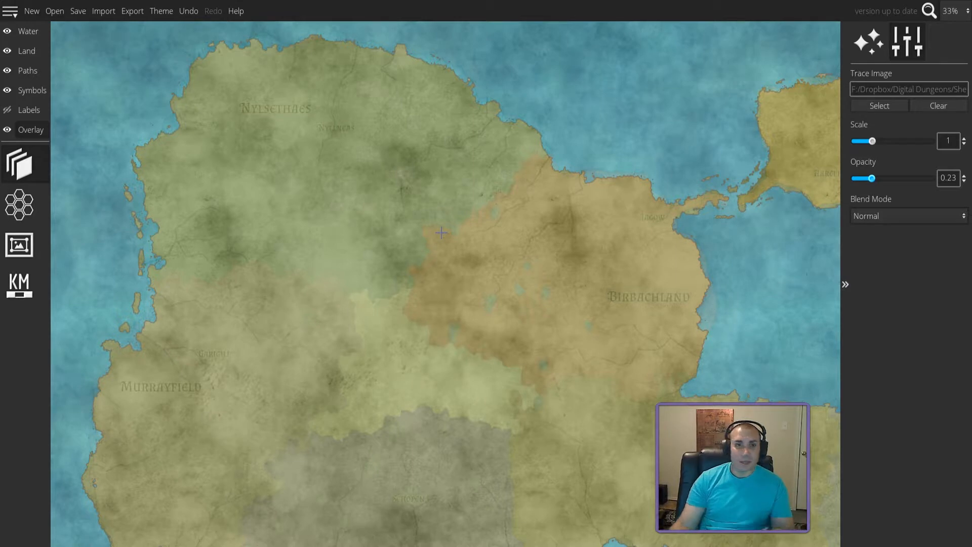
pyautogui.click(28, 91)
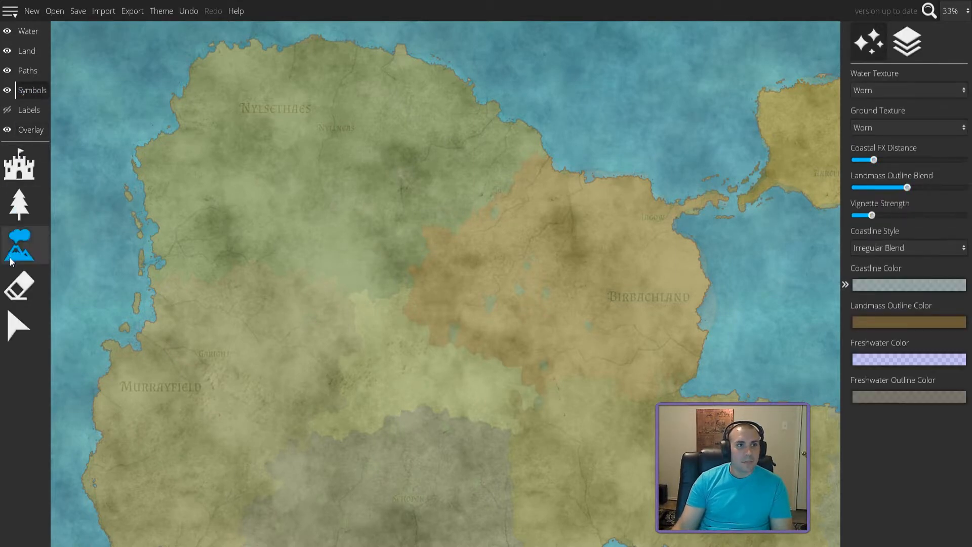
# - Try three white mountain symbol styles at scale 100, placing a short cluster of each around the green and orange region border
pyautogui.click(19, 246)
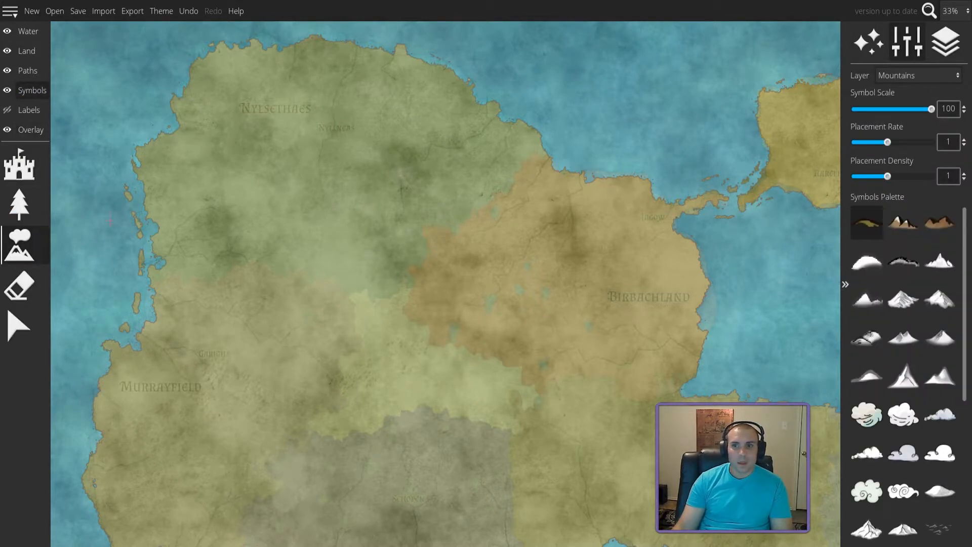
pyautogui.click(900, 303)
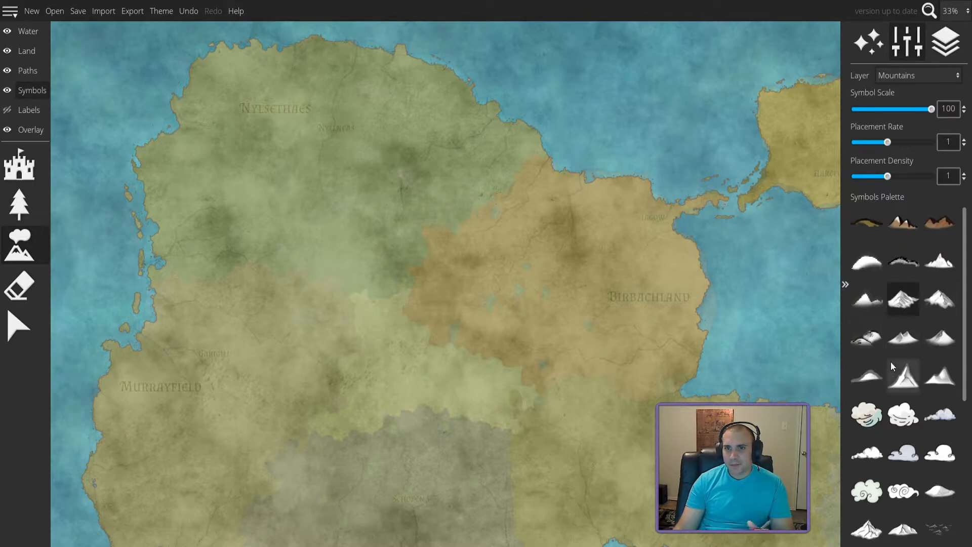
pyautogui.click(907, 388)
pyautogui.moveTo(435, 234); pyautogui.dragTo(412, 261)
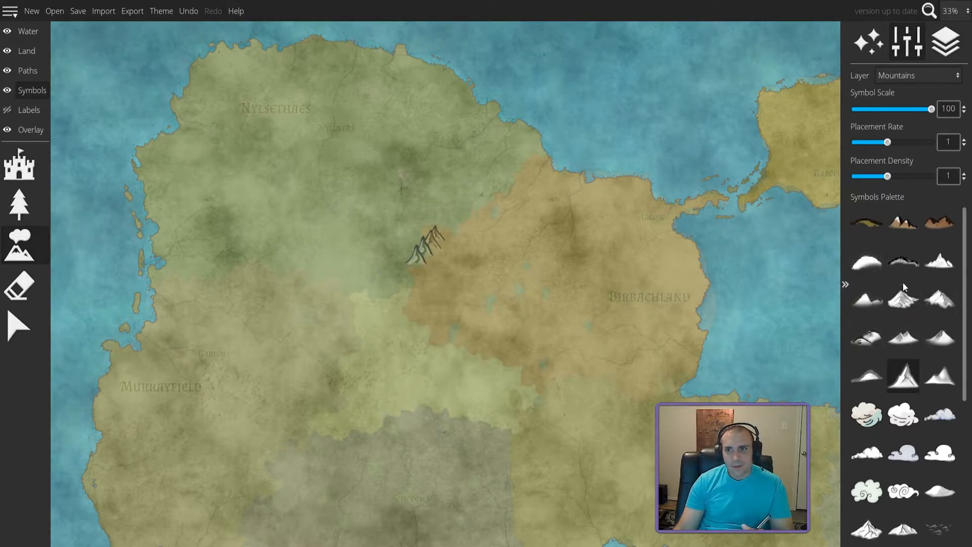
pyautogui.click(904, 299)
pyautogui.moveTo(411, 215); pyautogui.dragTo(374, 246)
pyautogui.click(940, 274)
pyautogui.moveTo(466, 239); pyautogui.dragTo(465, 273)
# - Try four more white mountain symbol styles with short strokes west and south of the first mountain clusters
pyautogui.click(940, 301)
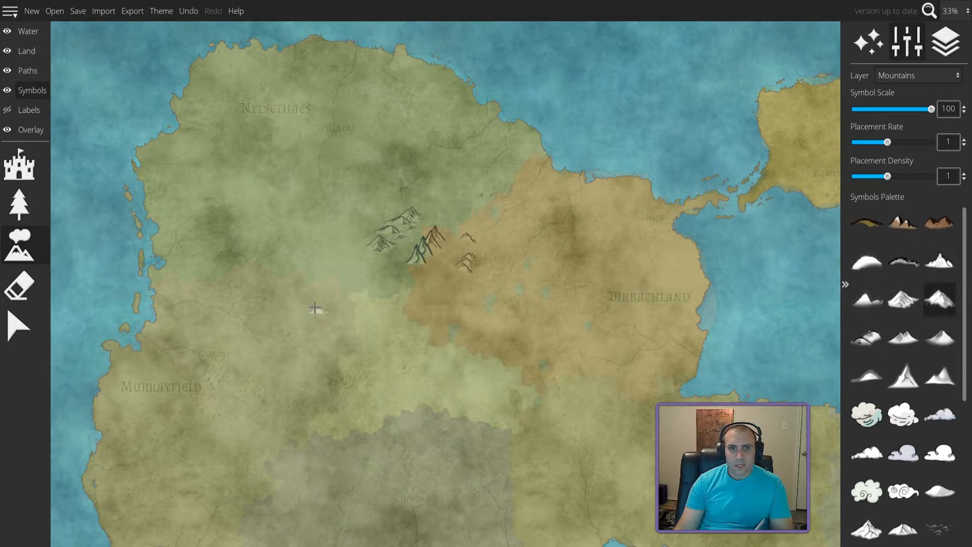
pyautogui.moveTo(347, 215)
pyautogui.mouseDown()
pyautogui.moveTo(323, 243)
pyautogui.moveTo(321, 264)
pyautogui.mouseUp()
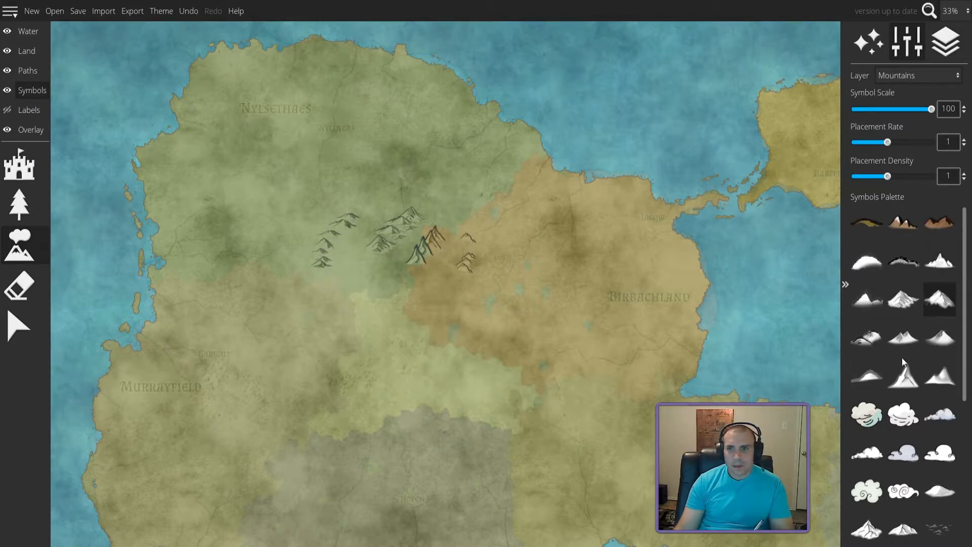
pyautogui.click(902, 340)
pyautogui.moveTo(368, 266); pyautogui.dragTo(344, 296)
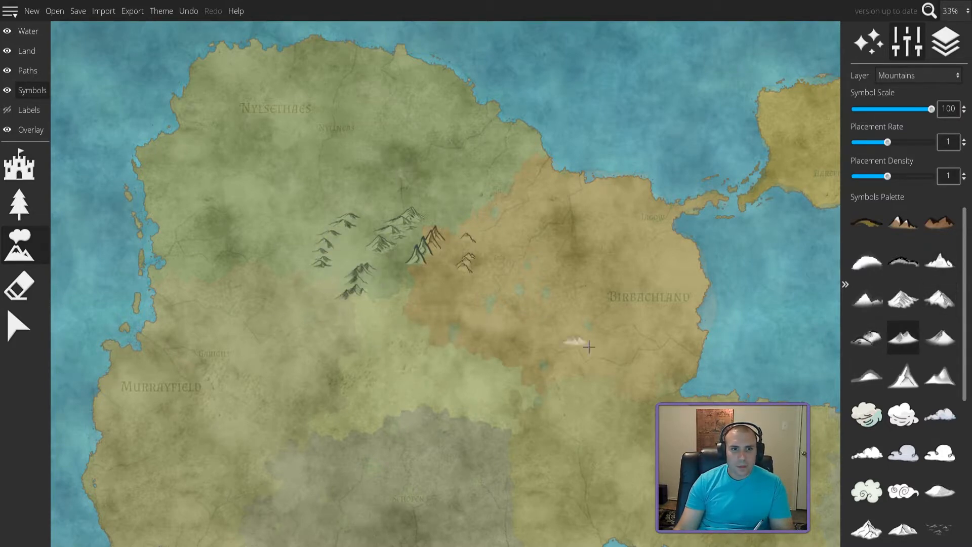
pyautogui.click(935, 337)
pyautogui.moveTo(430, 294); pyautogui.dragTo(413, 319)
pyautogui.click(903, 377)
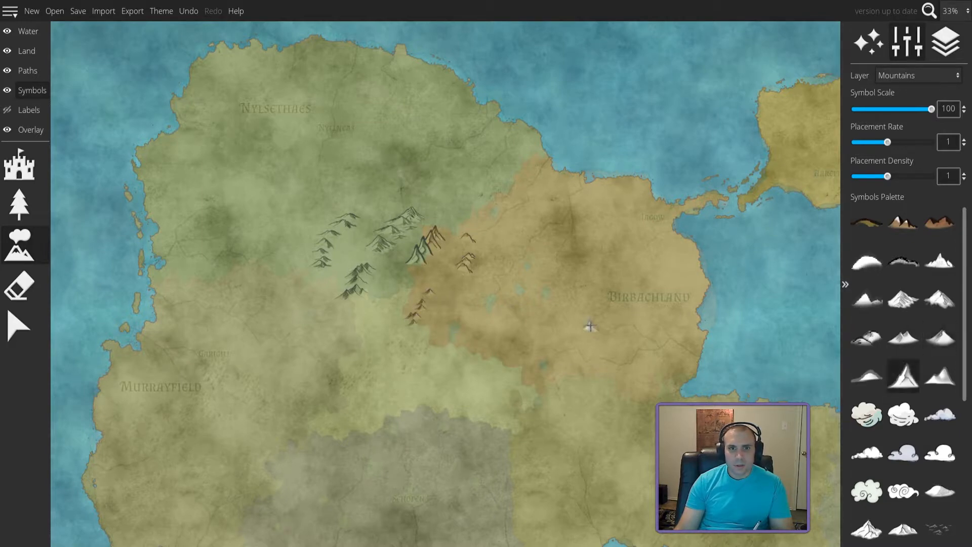
pyautogui.click(940, 376)
pyautogui.moveTo(384, 313); pyautogui.dragTo(372, 345)
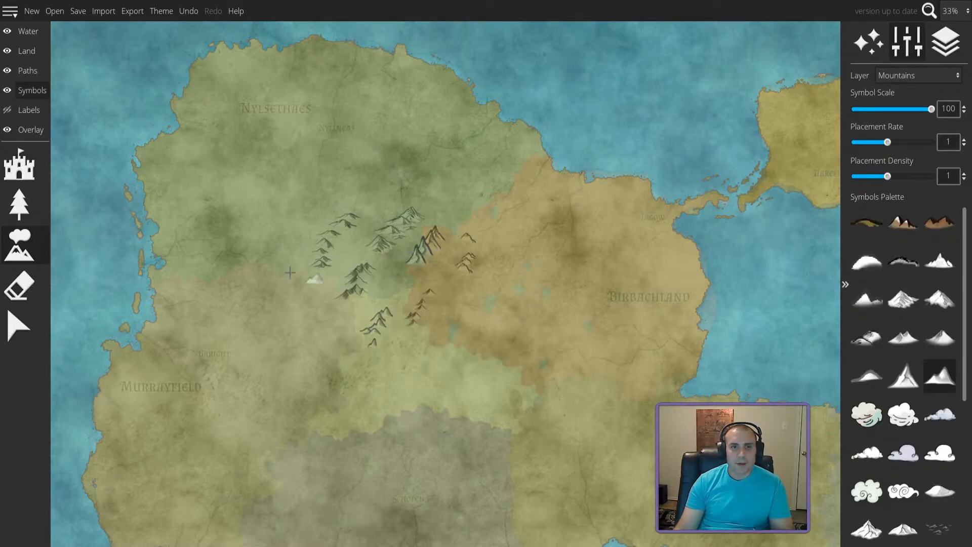
# - Erase all the trial mountains using the eraser at size 64 with only Mountains in the filter
pyautogui.click(19, 286)
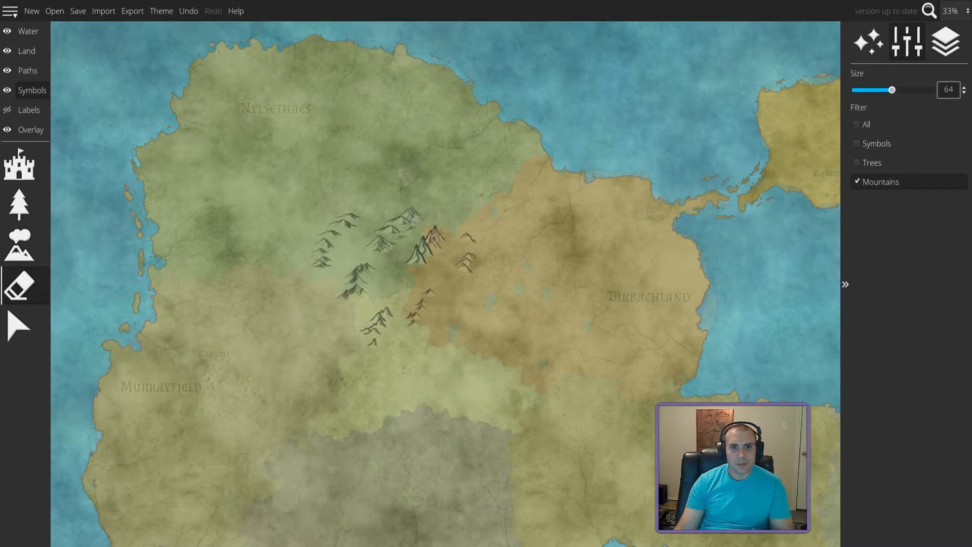
pyautogui.moveTo(437, 234)
pyautogui.mouseDown()
pyautogui.moveTo(415, 276)
pyautogui.moveTo(404, 208)
pyautogui.moveTo(374, 283)
pyautogui.moveTo(340, 290)
pyautogui.moveTo(336, 212)
pyautogui.moveTo(351, 234)
pyautogui.moveTo(334, 227)
pyautogui.moveTo(392, 332)
pyautogui.moveTo(321, 272)
pyautogui.moveTo(408, 338)
pyautogui.moveTo(371, 333)
pyautogui.moveTo(376, 311)
pyautogui.moveTo(443, 288)
pyautogui.moveTo(464, 234)
pyautogui.mouseUp()
# - Try the colored snow-capped mountain symbol as a single peak and a southwest stroke at the region border, undoing the stroke
pyautogui.click(21, 245)
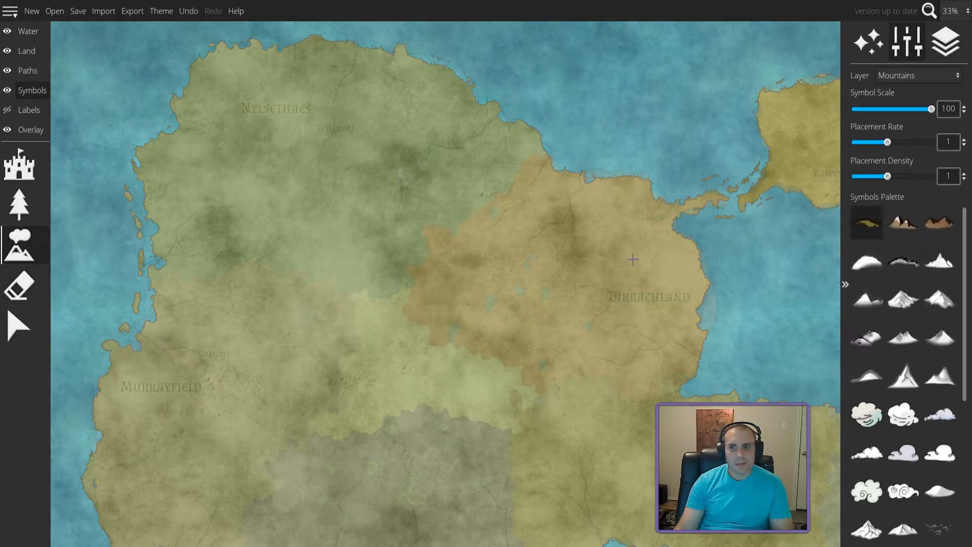
pyautogui.click(909, 220)
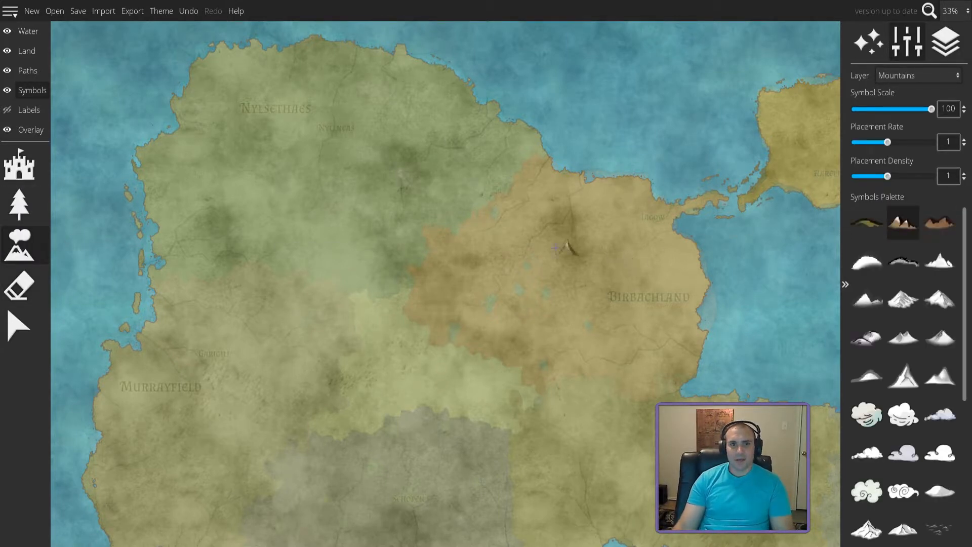
pyautogui.click(428, 234)
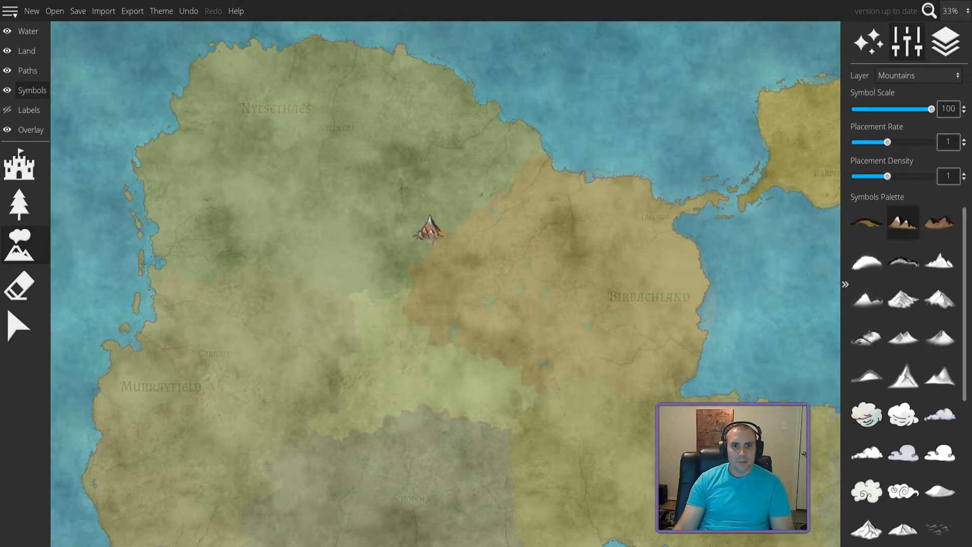
pyautogui.moveTo(431, 244); pyautogui.dragTo(393, 291)
pyautogui.hotkey('ctrl', 'z')
# - Try the large dark grey rocky mountain symbol as a range running southwest, and undo it with the remaining snow-capped peak
pyautogui.click(927, 220)
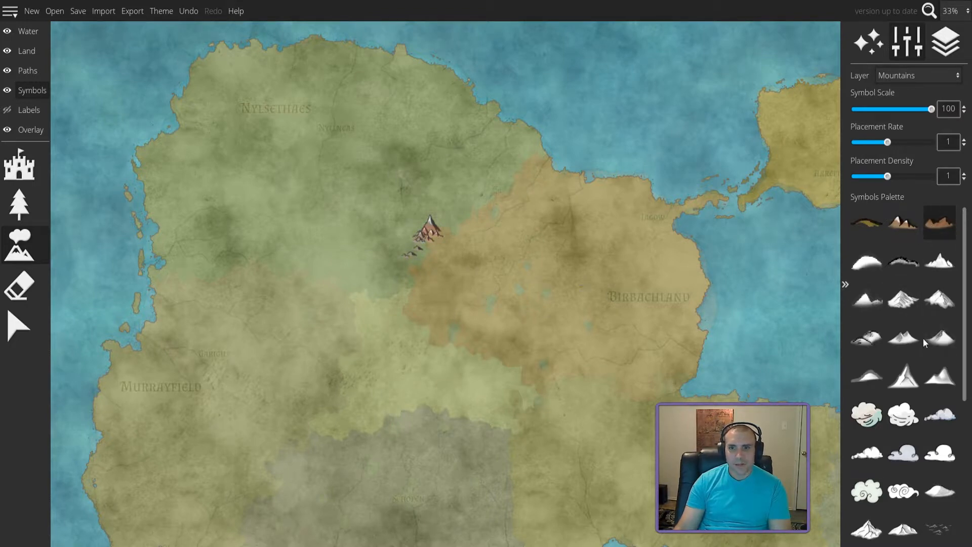
pyautogui.scroll(-5, 923, 339)
pyautogui.click(913, 382)
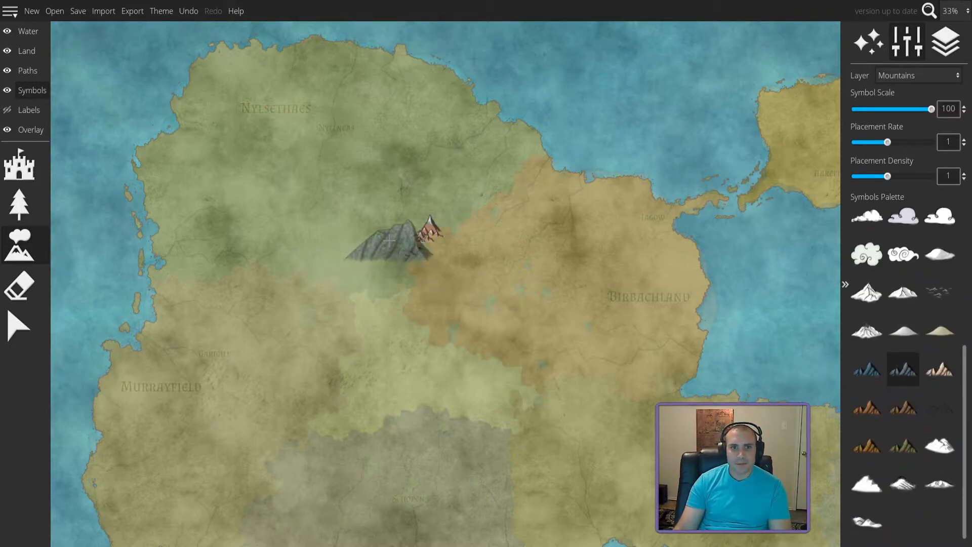
pyautogui.moveTo(407, 247)
pyautogui.mouseDown()
pyautogui.moveTo(367, 312)
pyautogui.moveTo(332, 338)
pyautogui.moveTo(325, 359)
pyautogui.mouseUp()
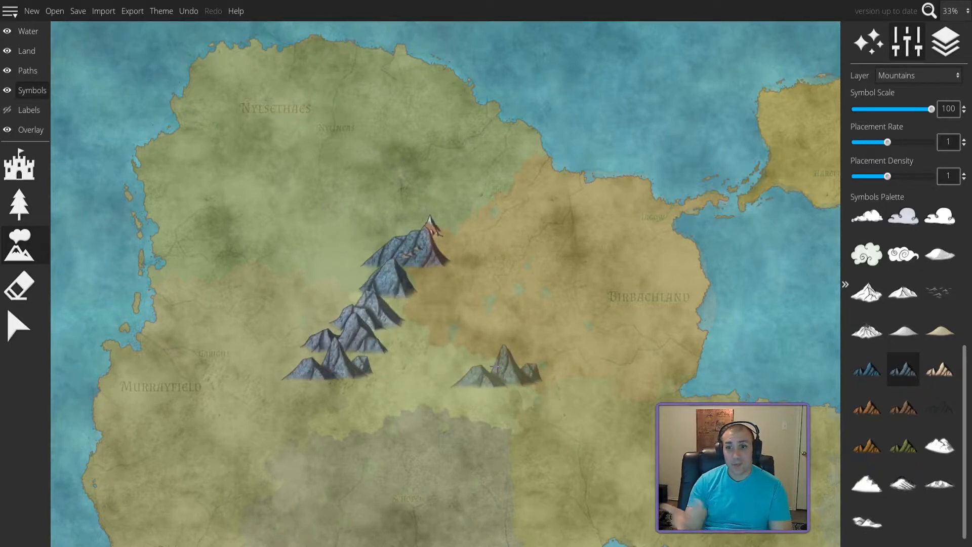
pyautogui.hotkey('ctrl', 'z')
pyautogui.hotkey('ctrl', 'z')
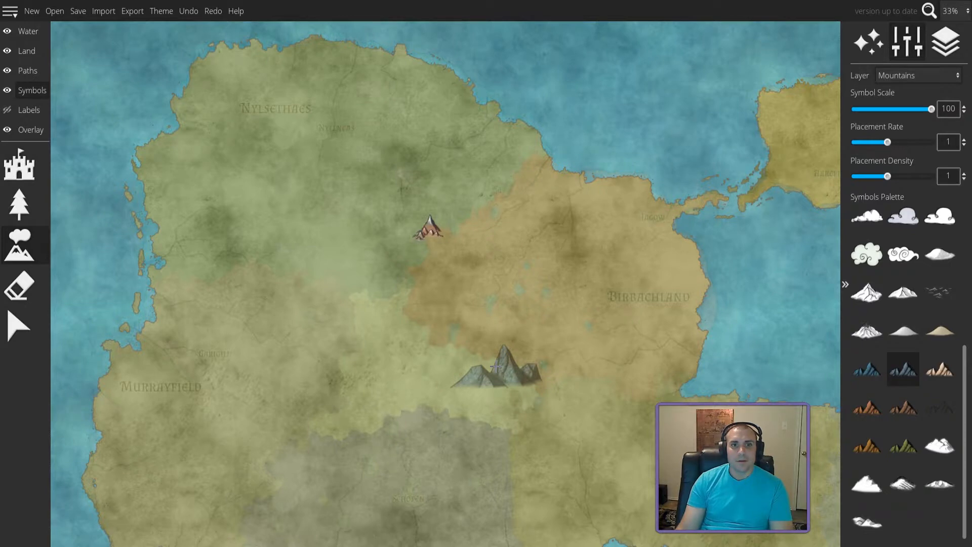
pyautogui.hotkey('ctrl', 'z')
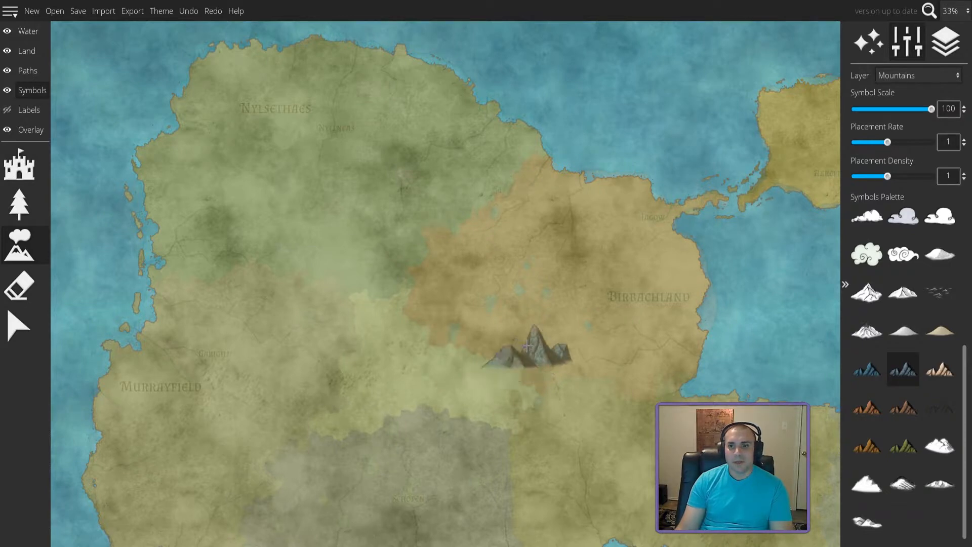
# - Try the outline-only mountain symbol as a southwest range from the green and orange border, and open the land color brush
pyautogui.click(942, 411)
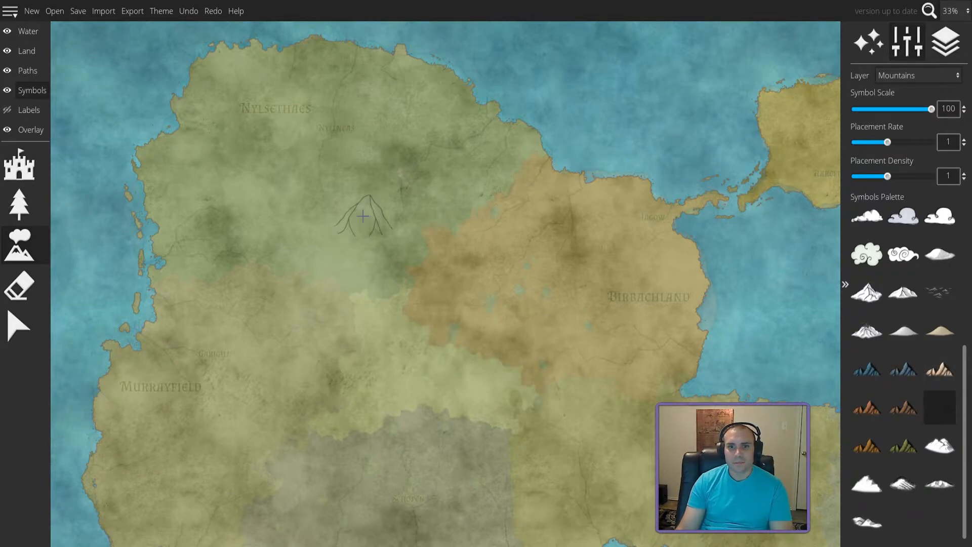
pyautogui.moveTo(434, 224)
pyautogui.mouseDown()
pyautogui.moveTo(400, 290)
pyautogui.moveTo(337, 312)
pyautogui.moveTo(317, 332)
pyautogui.mouseUp()
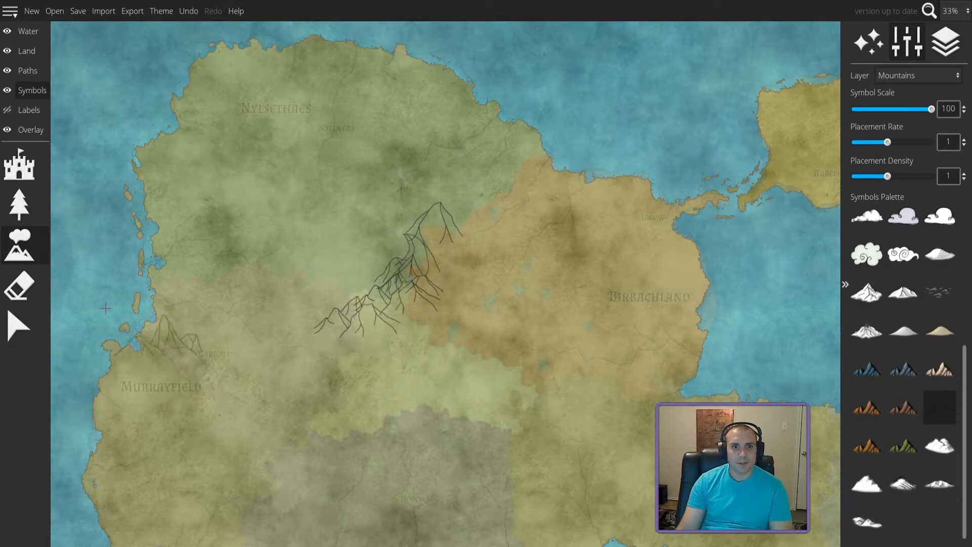
pyautogui.click(30, 52)
pyautogui.click(19, 365)
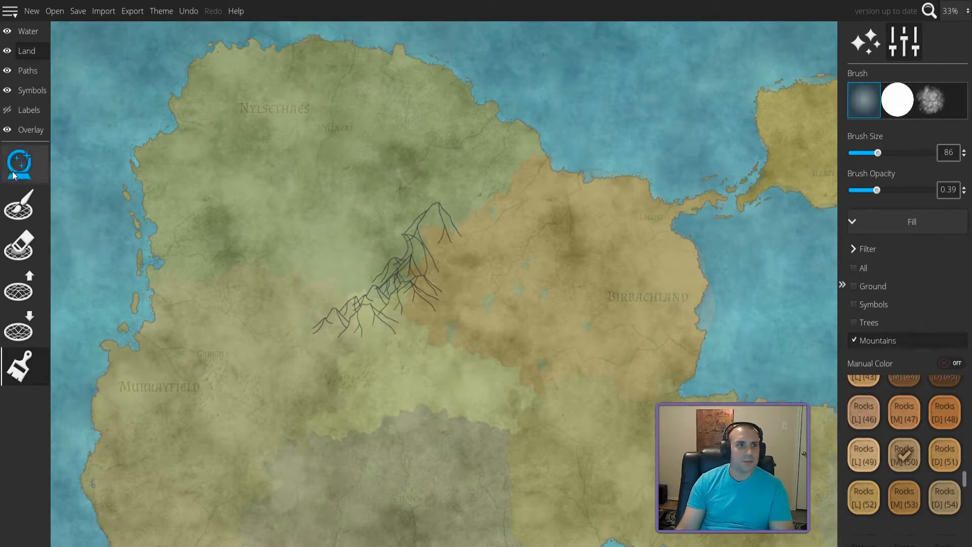
# - Try the broad white mountain symbol as a short north-south range in the orange region, east of the outline-only range
pyautogui.click(24, 95)
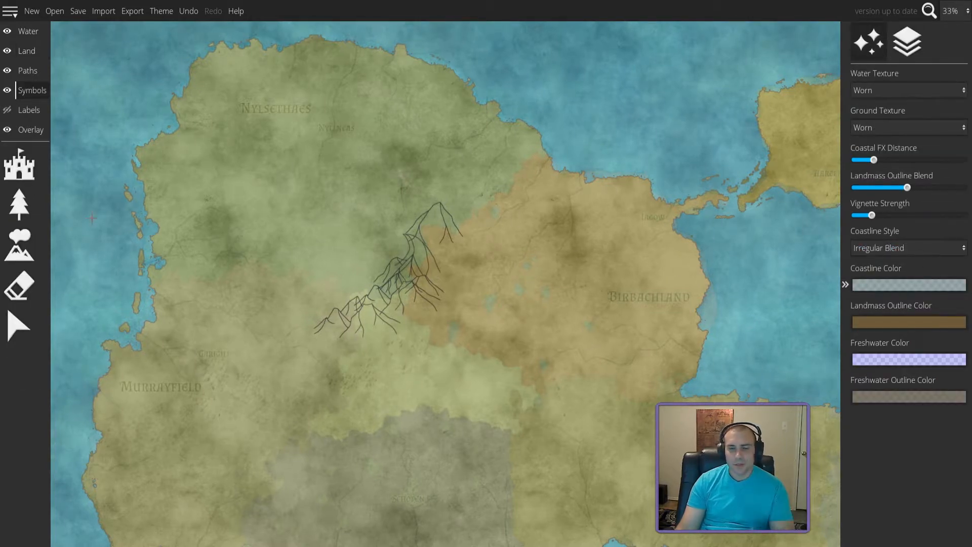
pyautogui.click(25, 251)
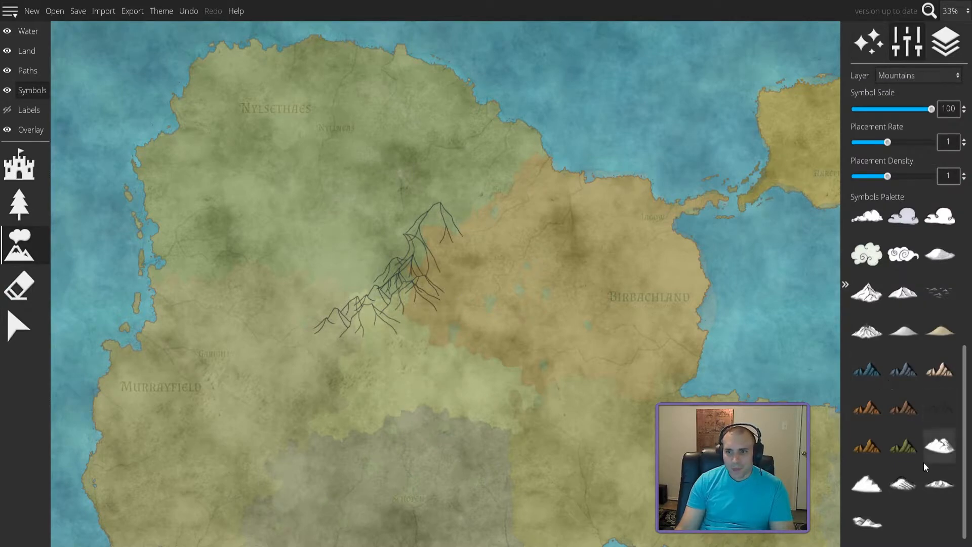
pyautogui.click(944, 450)
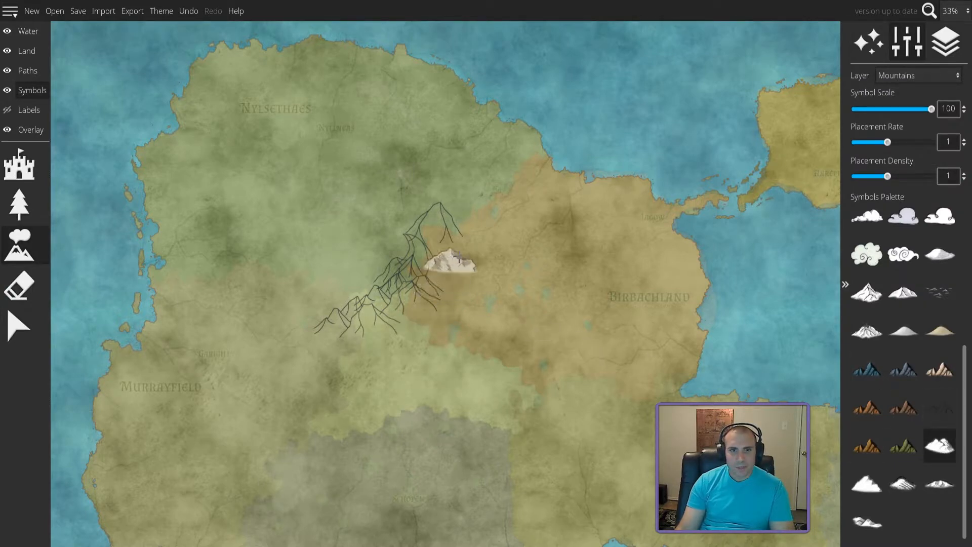
pyautogui.moveTo(503, 252); pyautogui.dragTo(479, 324)
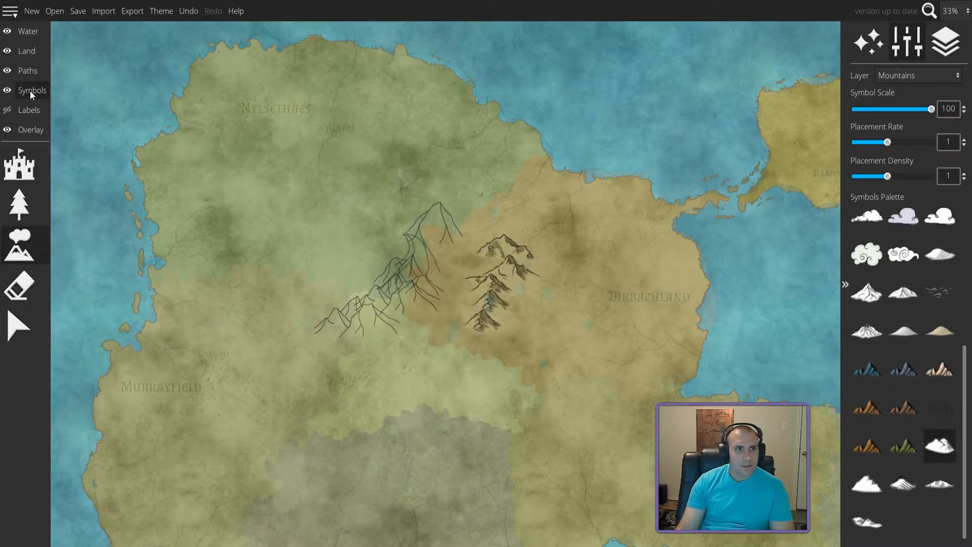
# - Try tinting the short eastern mountain range with the Rocks [M] (50) color, and undo the tint
pyautogui.click(27, 53)
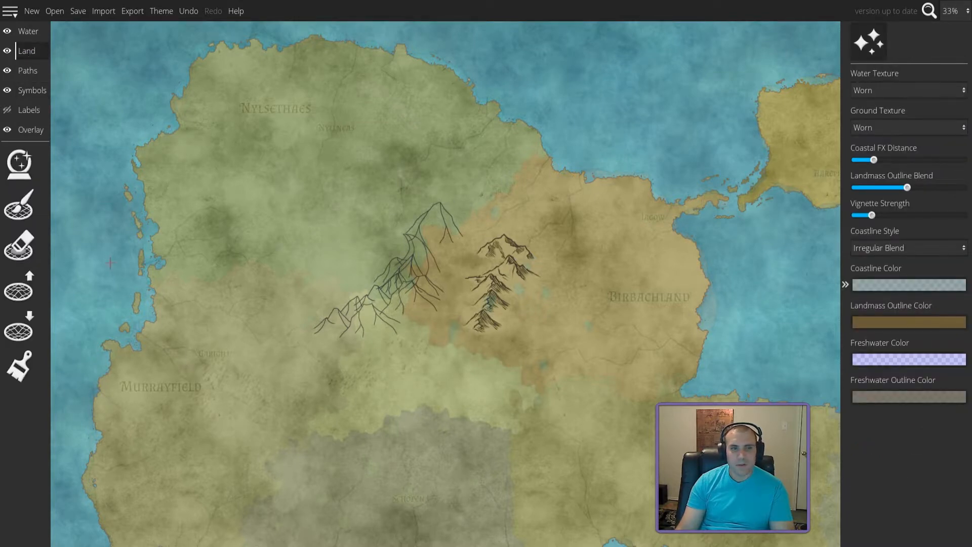
pyautogui.click(20, 371)
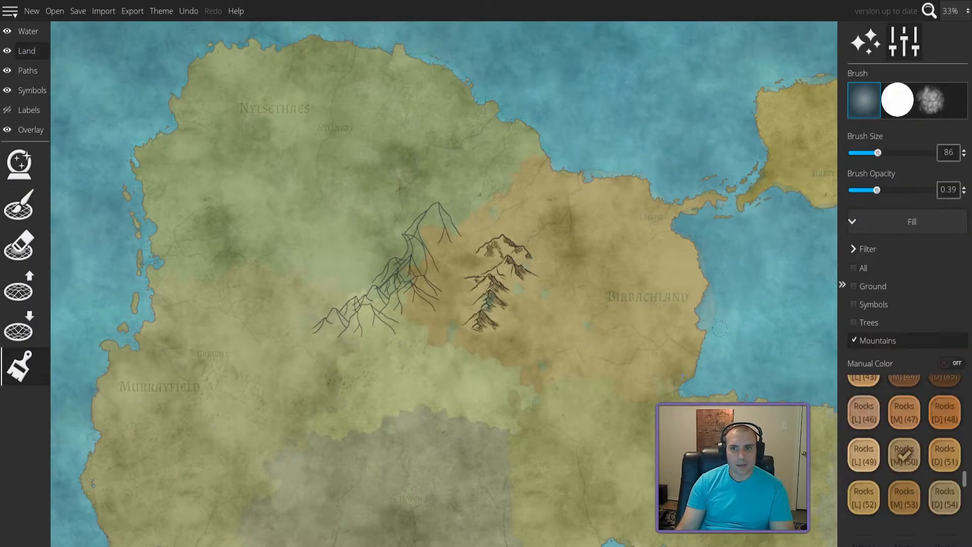
pyautogui.moveTo(511, 334); pyautogui.dragTo(487, 229)
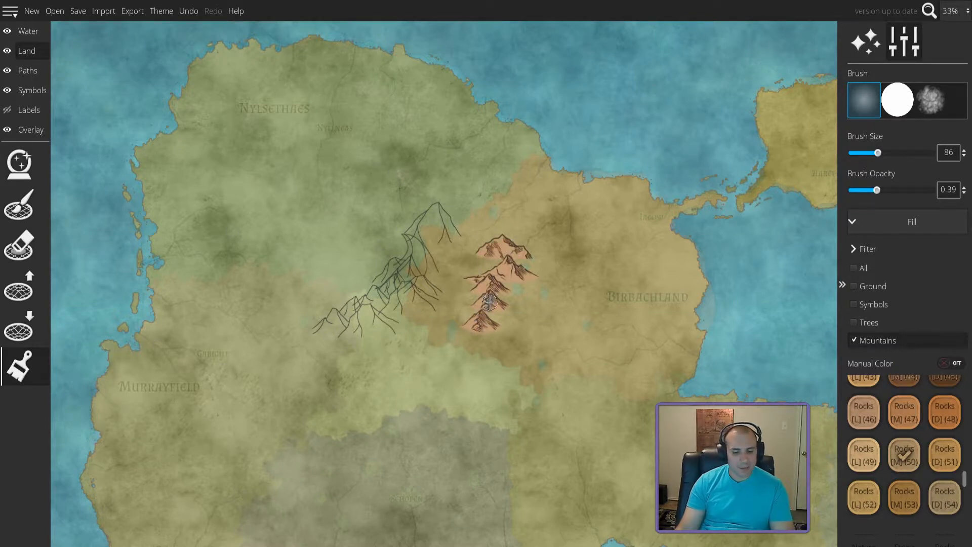
pyautogui.hotkey('ctrl', 'z')
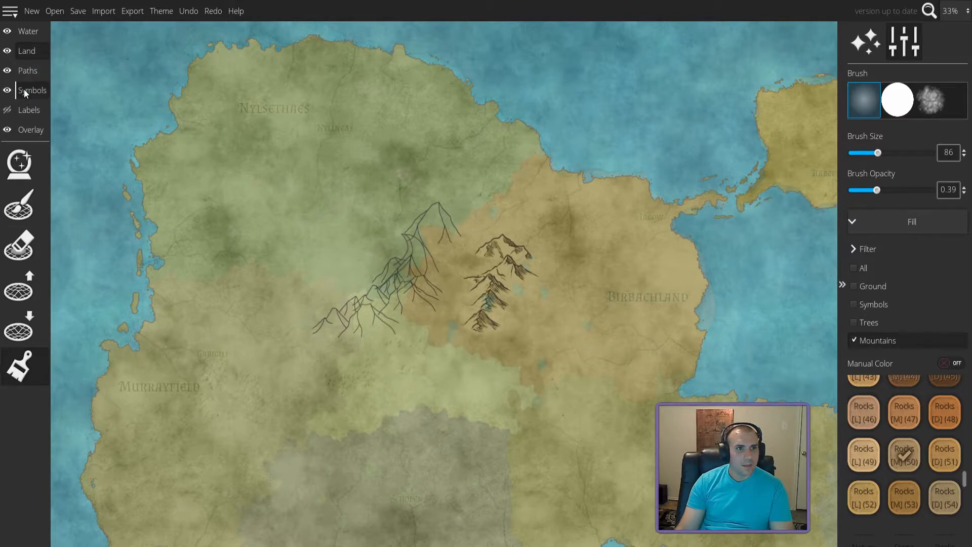
# - Erase both trial mountain ranges from the green and orange regions
pyautogui.click(23, 89)
pyautogui.click(23, 284)
pyautogui.moveTo(514, 256)
pyautogui.mouseDown()
pyautogui.moveTo(515, 281)
pyautogui.moveTo(458, 363)
pyautogui.moveTo(423, 308)
pyautogui.moveTo(415, 220)
pyautogui.moveTo(420, 285)
pyautogui.mouseUp()
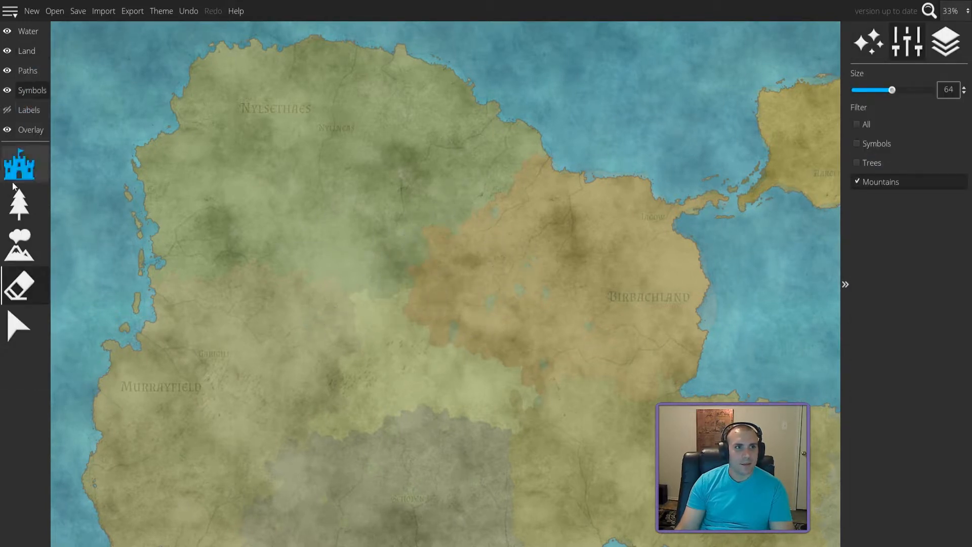
# - Set the broad white mountain symbol's scale to 85 and place a peak at the western edge of the orange region
pyautogui.click(24, 244)
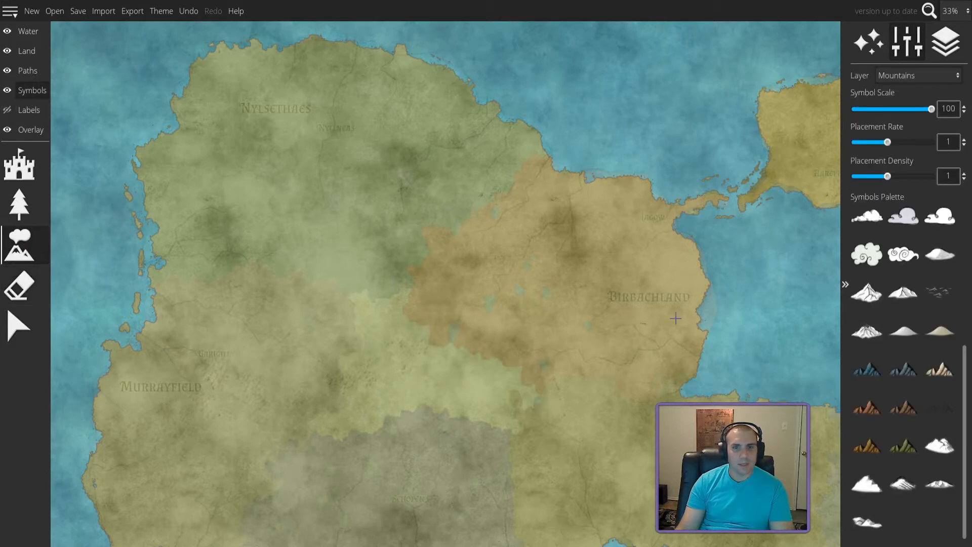
pyautogui.click(942, 447)
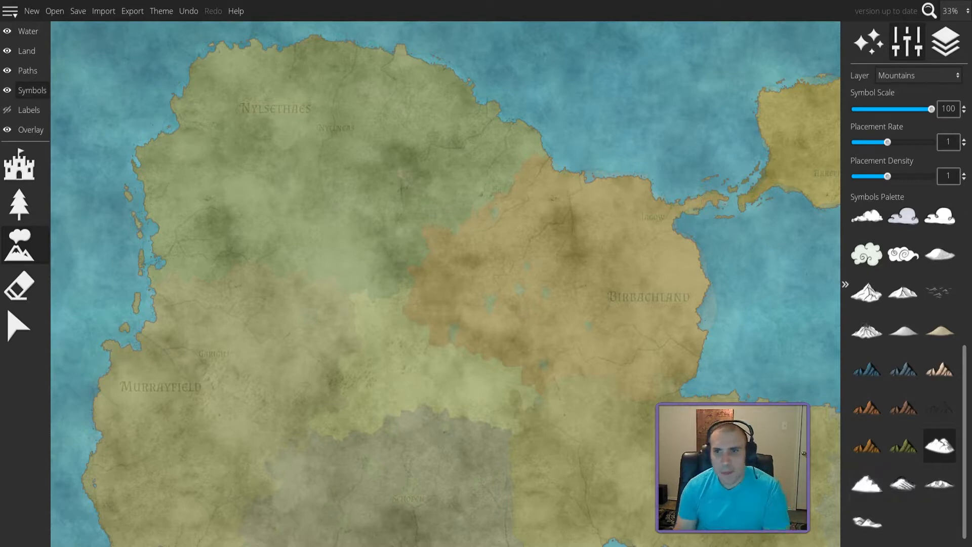
pyautogui.moveTo(905, 111); pyautogui.dragTo(893, 109)
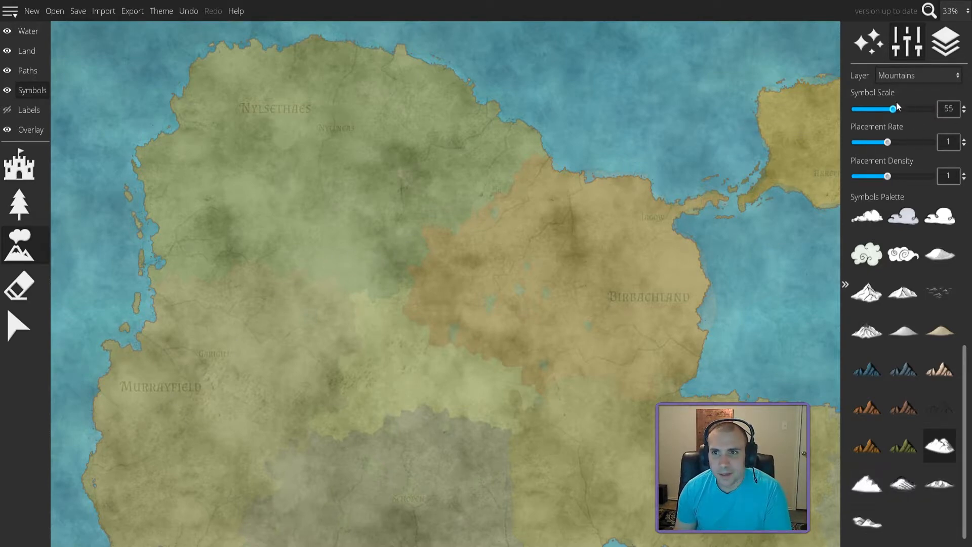
pyautogui.moveTo(907, 108); pyautogui.dragTo(910, 109)
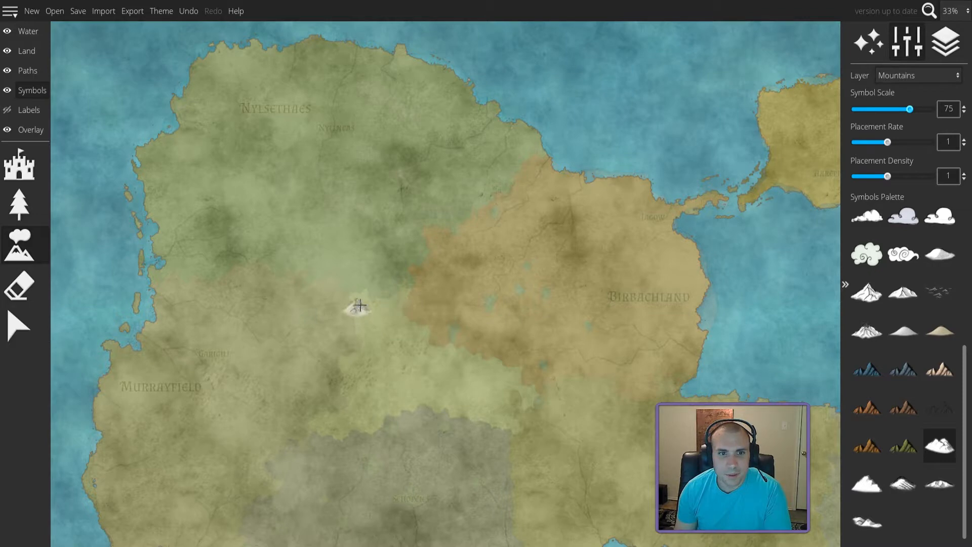
pyautogui.moveTo(912, 108); pyautogui.dragTo(919, 109)
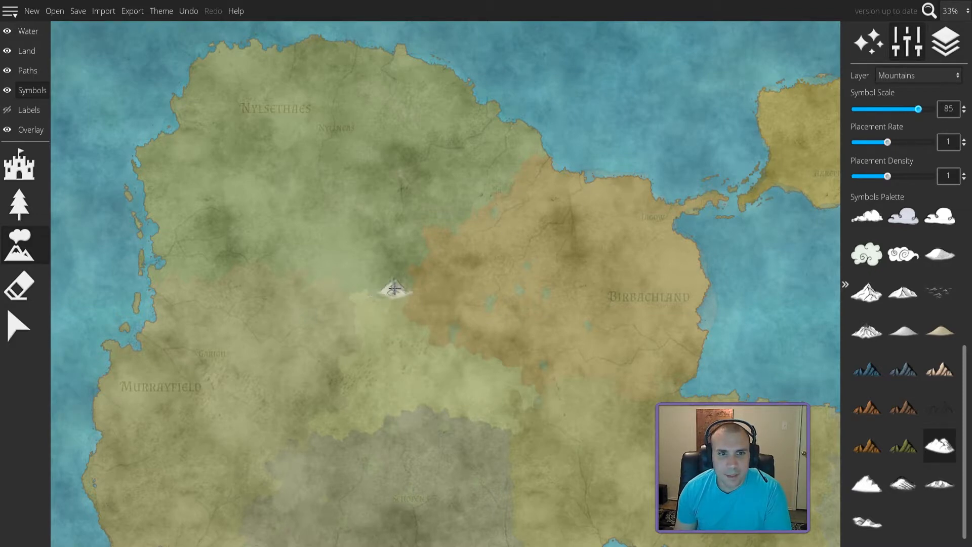
pyautogui.click(398, 286)
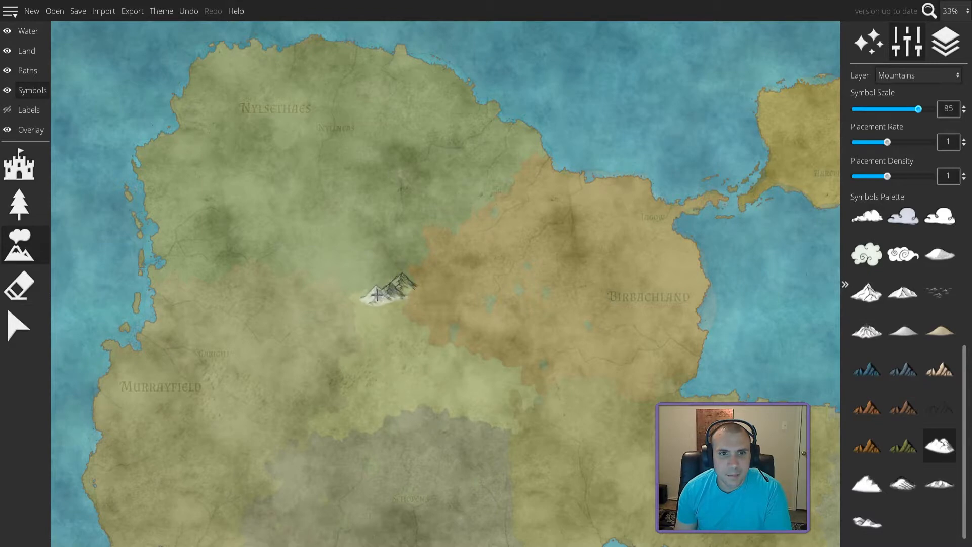
# - Extend the range southwest from the orange region's western edge with the broad white mountain symbol, adding a second row of peaks behind its southern side
pyautogui.click(360, 303)
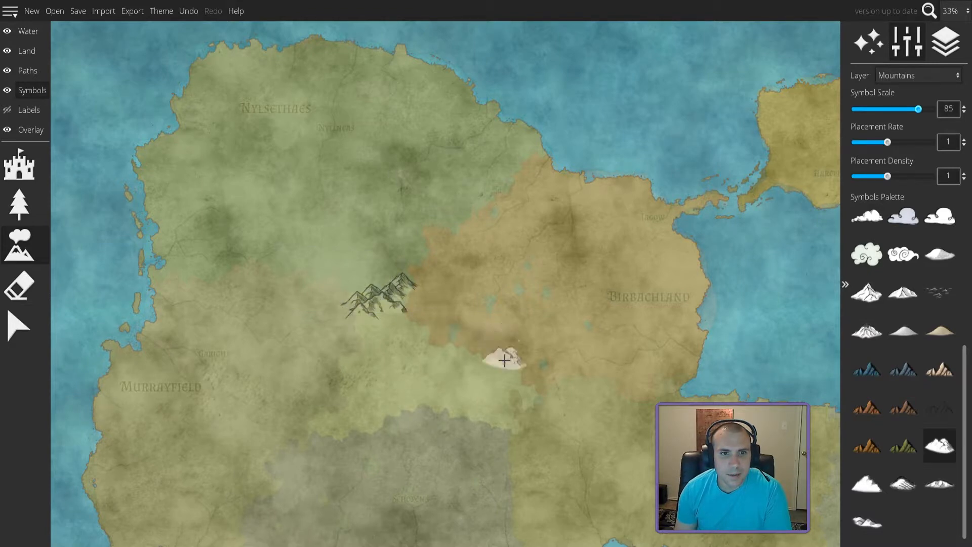
pyautogui.click(347, 309)
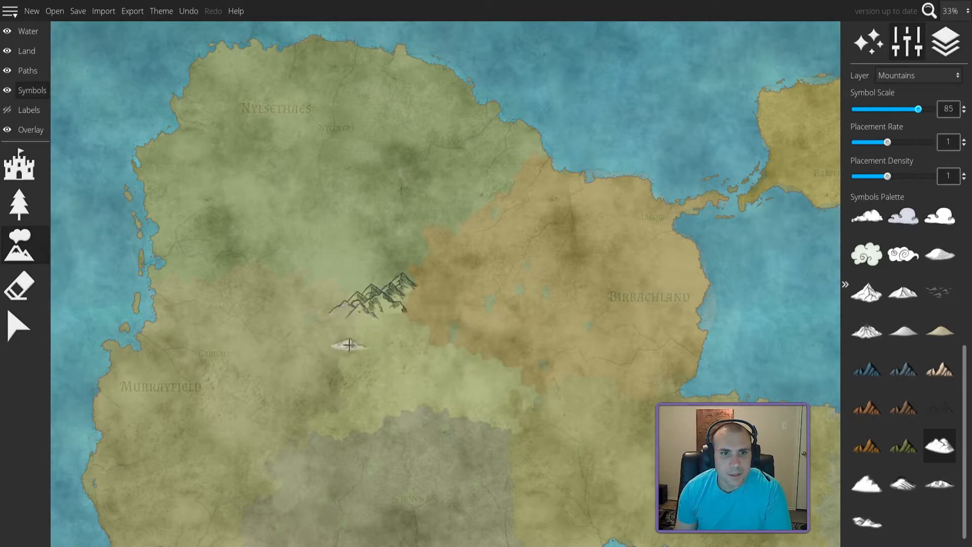
pyautogui.click(362, 323)
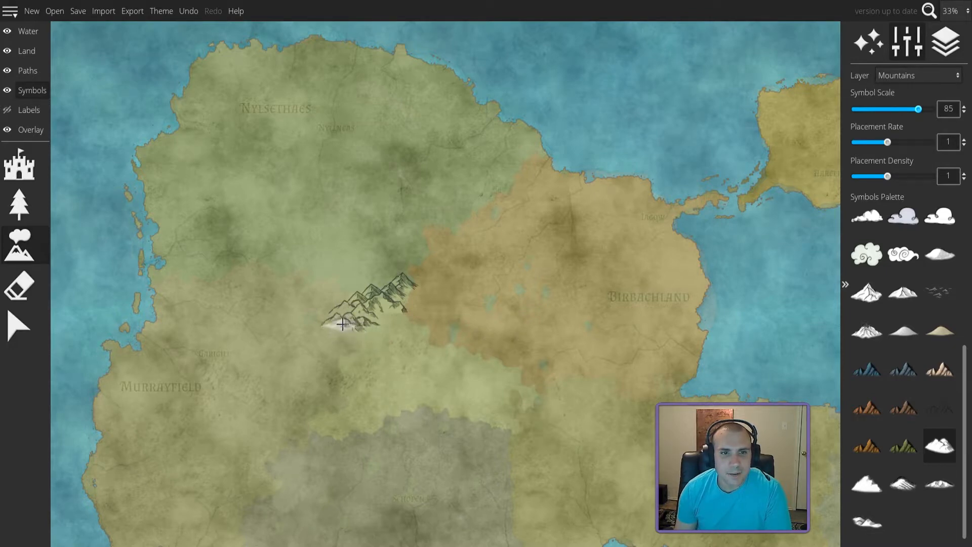
pyautogui.click(415, 299)
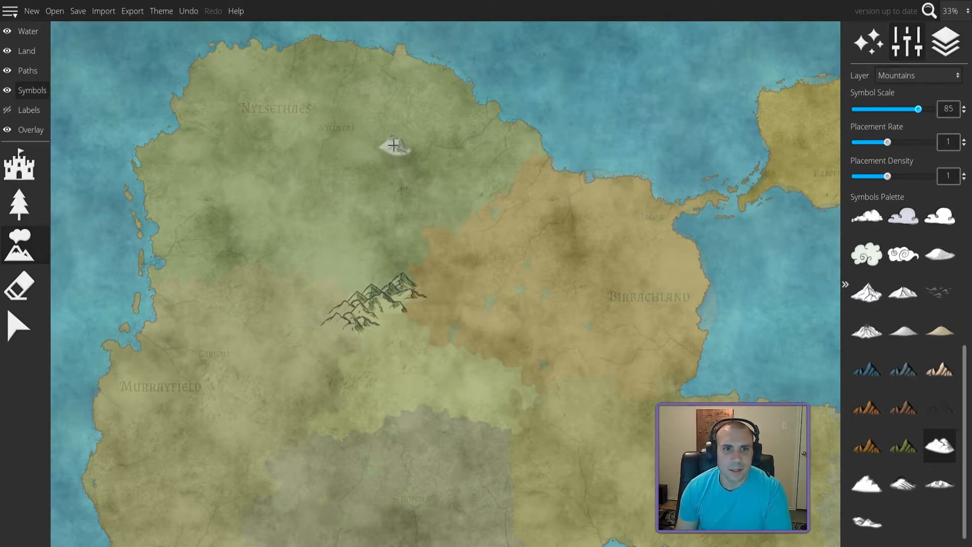
# - Try a diagonal mountain range from the northern green region down to the orange border, and erase it
pyautogui.moveTo(432, 191); pyautogui.dragTo(467, 249)
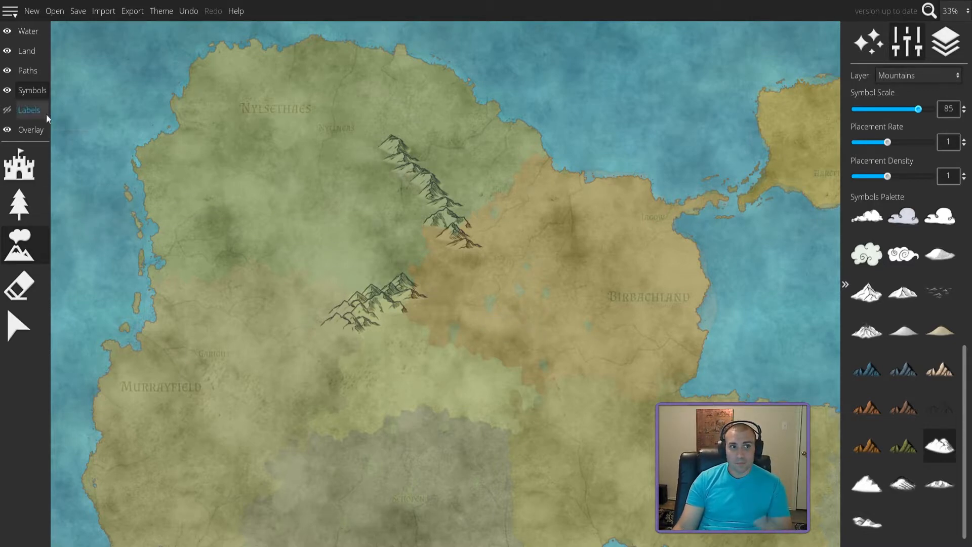
pyautogui.click(23, 290)
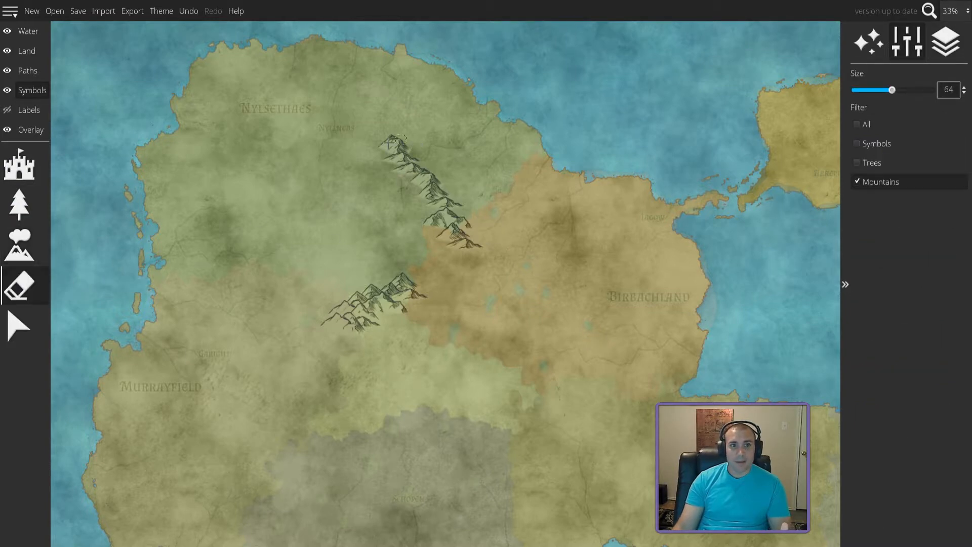
pyautogui.moveTo(397, 150); pyautogui.dragTo(459, 231)
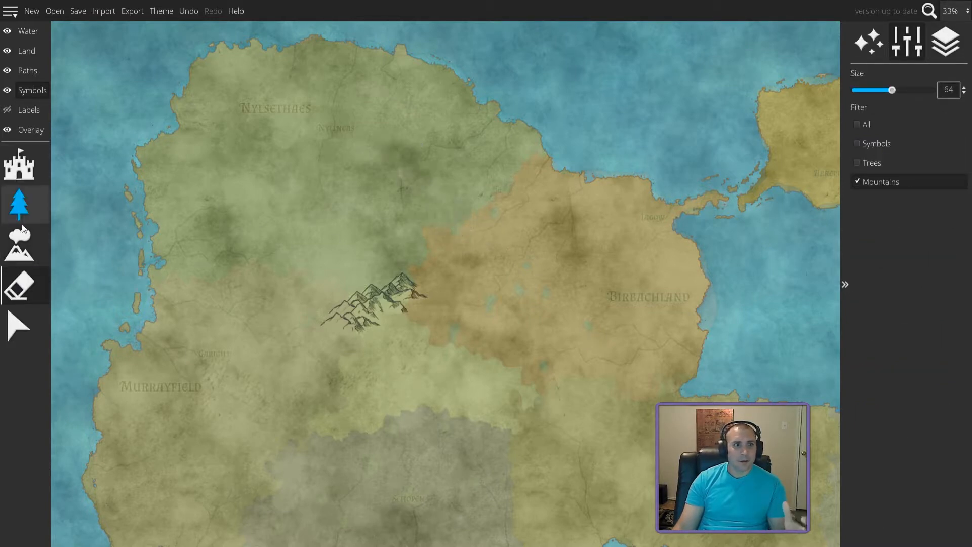
# - Add more peaks with the broad white mountain symbol at the southwestern end, thickening the range toward the south
pyautogui.click(22, 246)
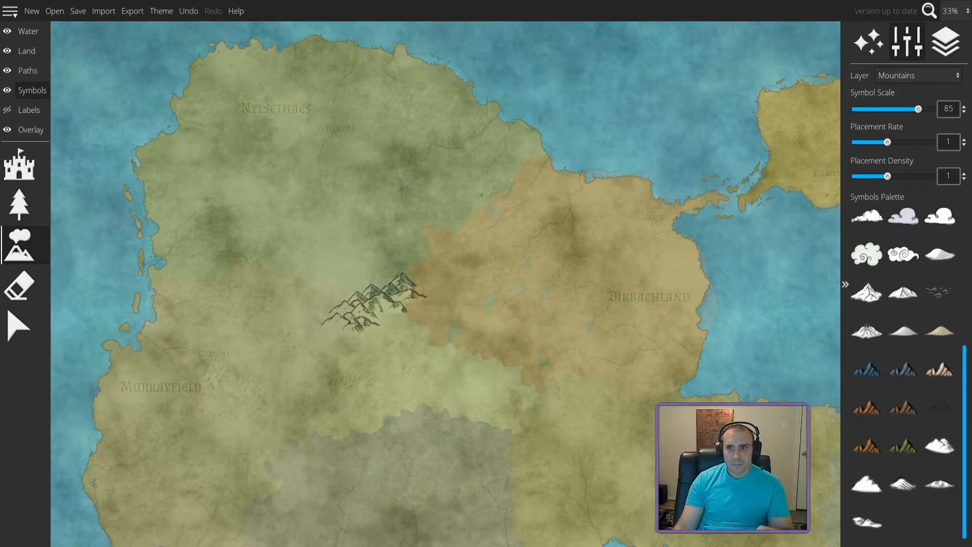
pyautogui.click(930, 435)
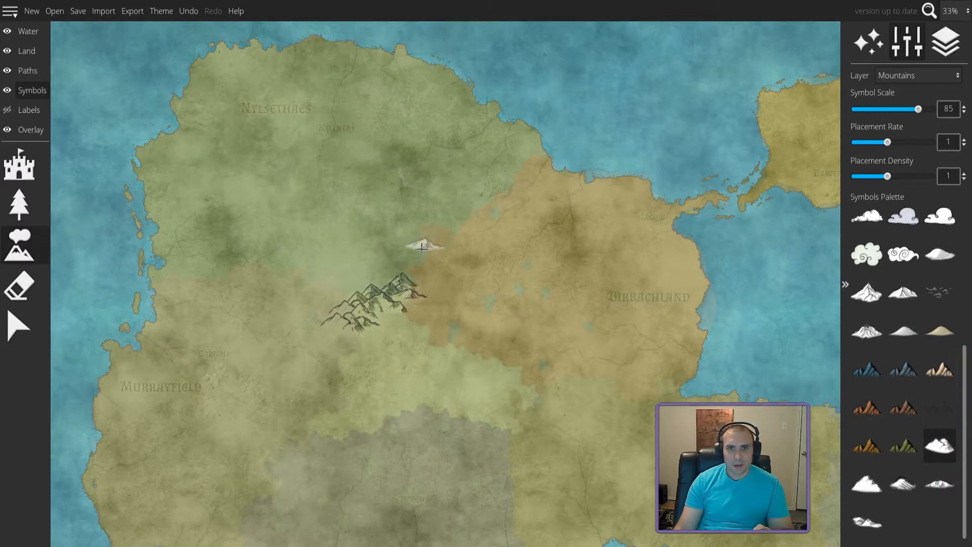
pyautogui.click(356, 346)
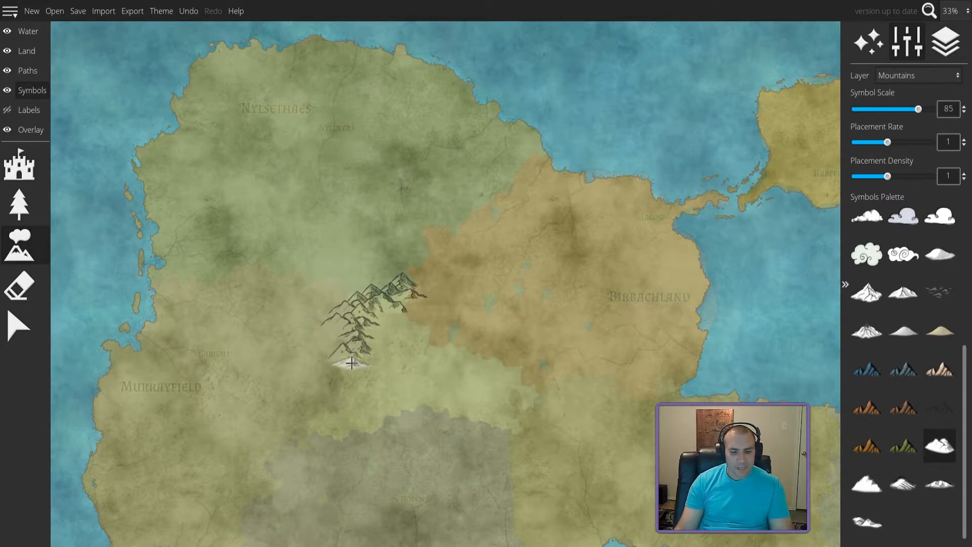
pyautogui.scroll(-1, 359, 365)
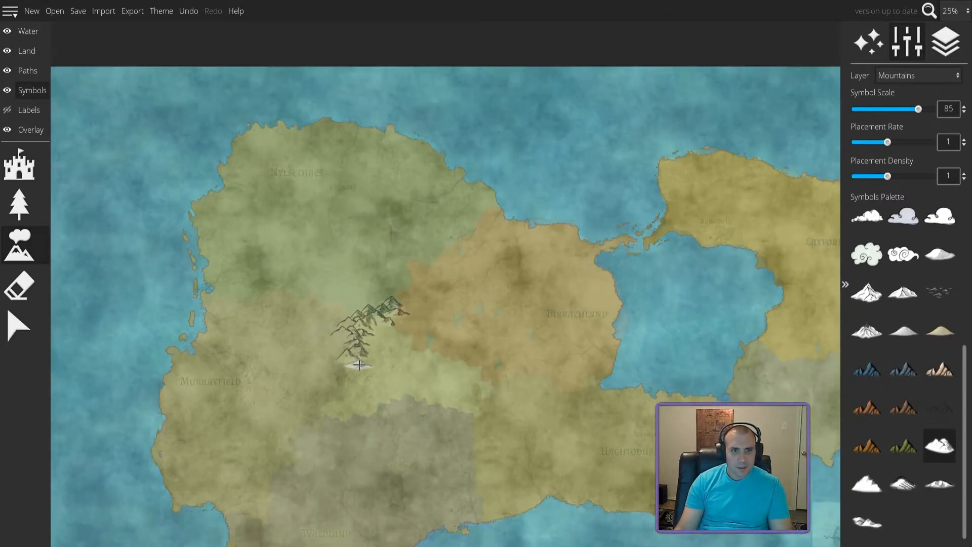
pyautogui.scroll(2, 359, 365)
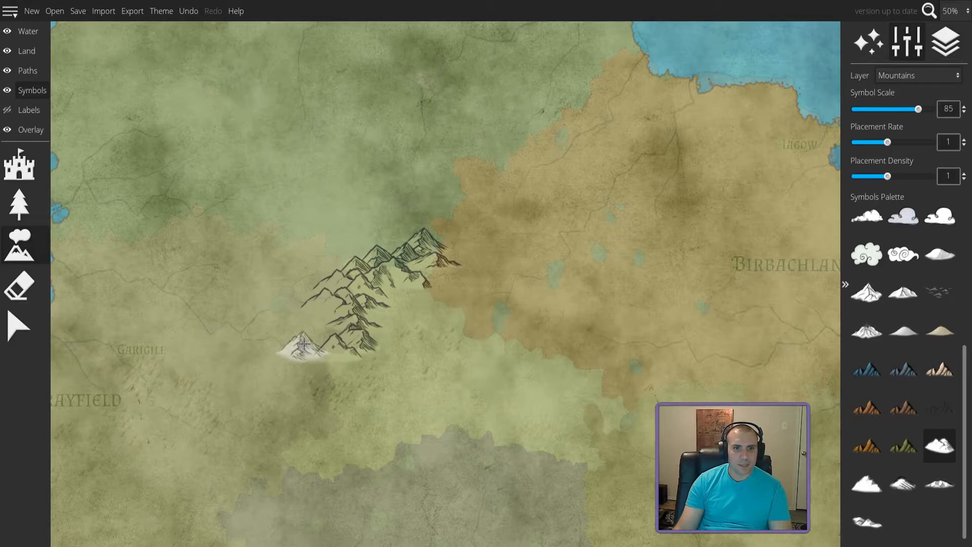
pyautogui.click(310, 332)
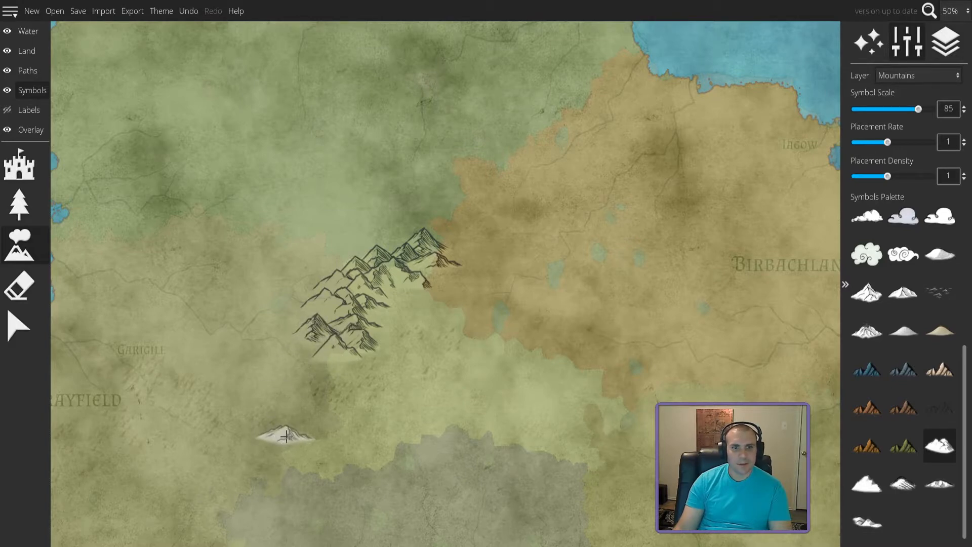
pyautogui.click(326, 365)
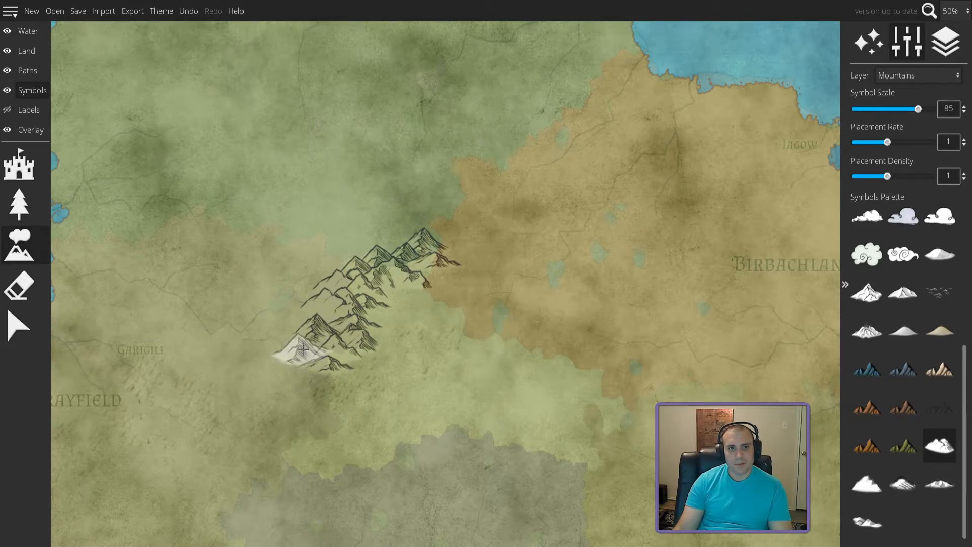
pyautogui.click(291, 350)
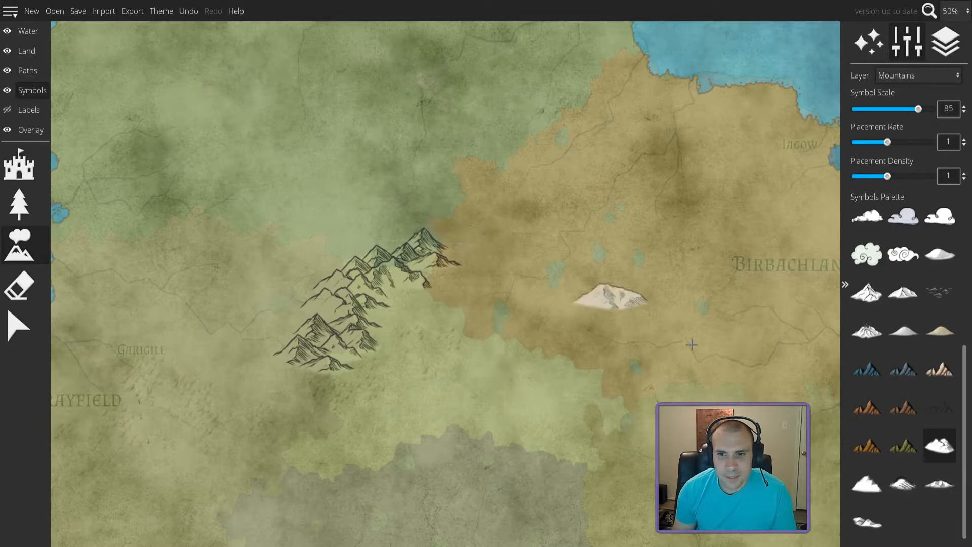
# - Place one large peak on the eastern part of the range with the taller white mountain symbol, and reselect the broad mountain symbol
pyautogui.click(867, 484)
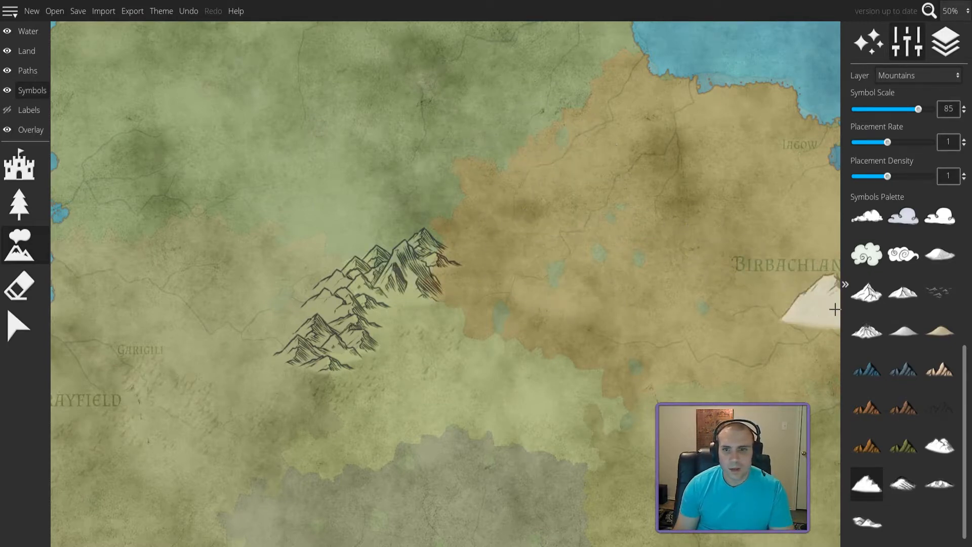
pyautogui.click(941, 446)
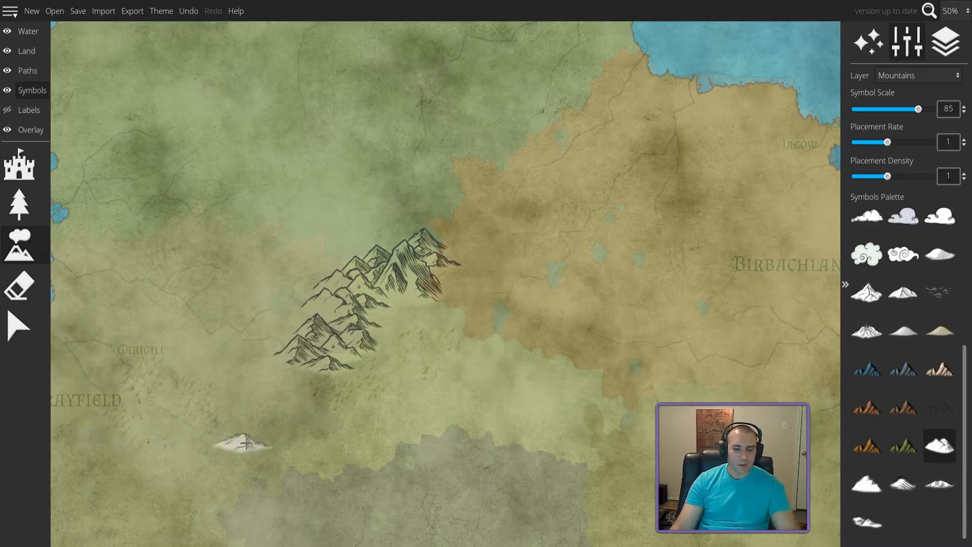
pyautogui.scroll(-2, 262, 458)
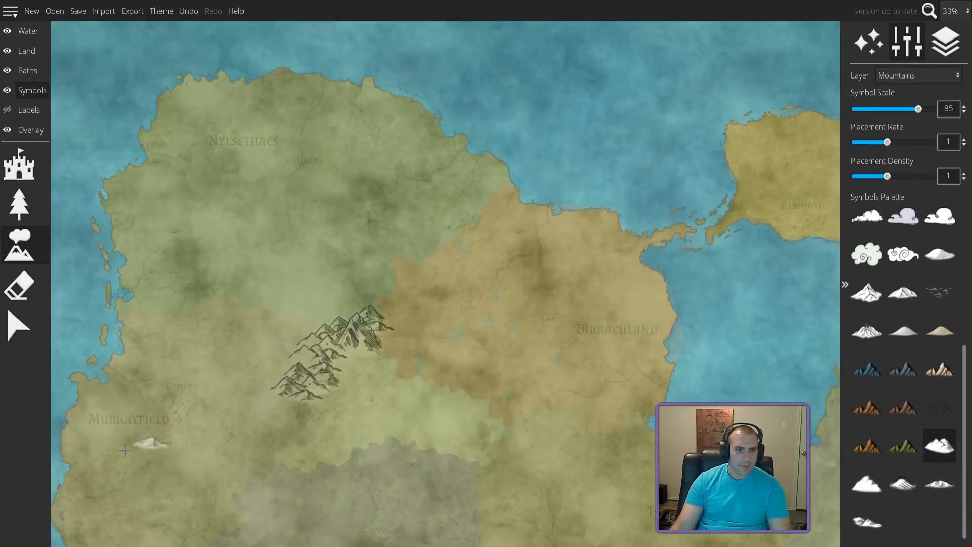
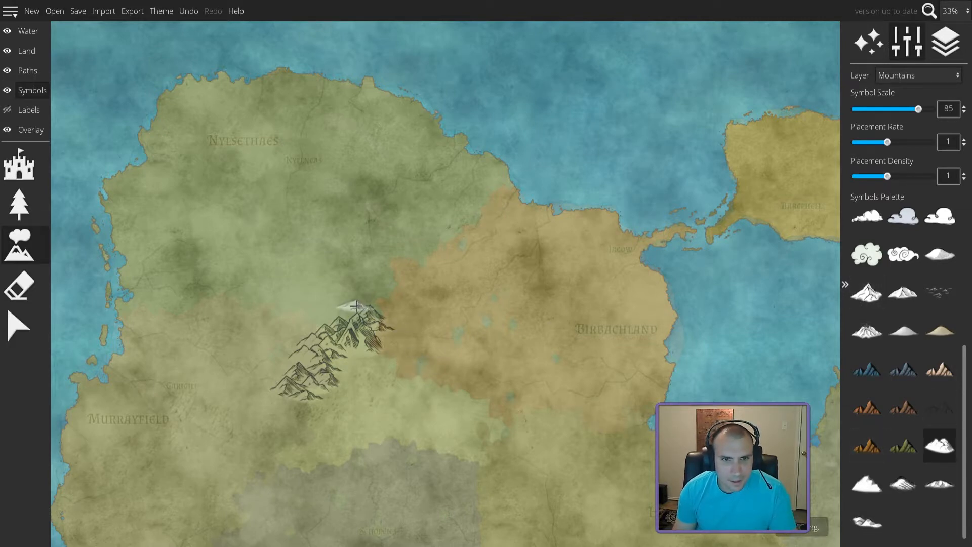
pyautogui.scroll(1, 356, 306)
pyautogui.scroll(1, 400, 315)
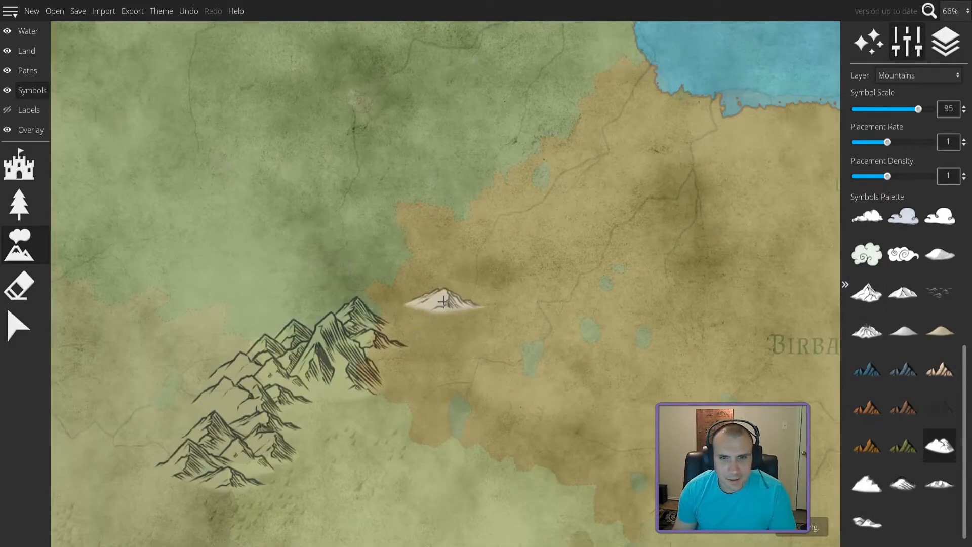
# - Set the symbol scale to 80 and extend the range northward with broad white mountain peaks along the orange region's western border
pyautogui.click(876, 482)
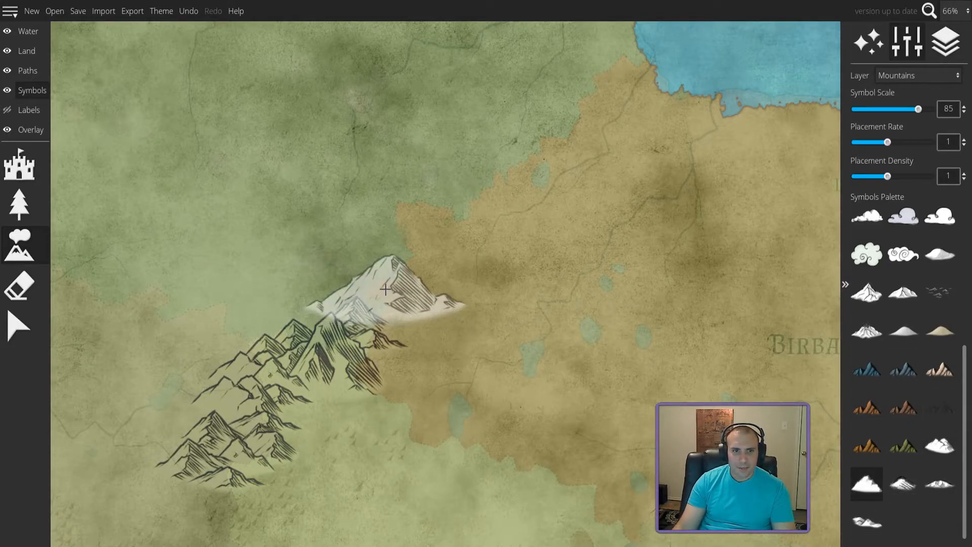
pyautogui.moveTo(922, 113); pyautogui.dragTo(909, 110)
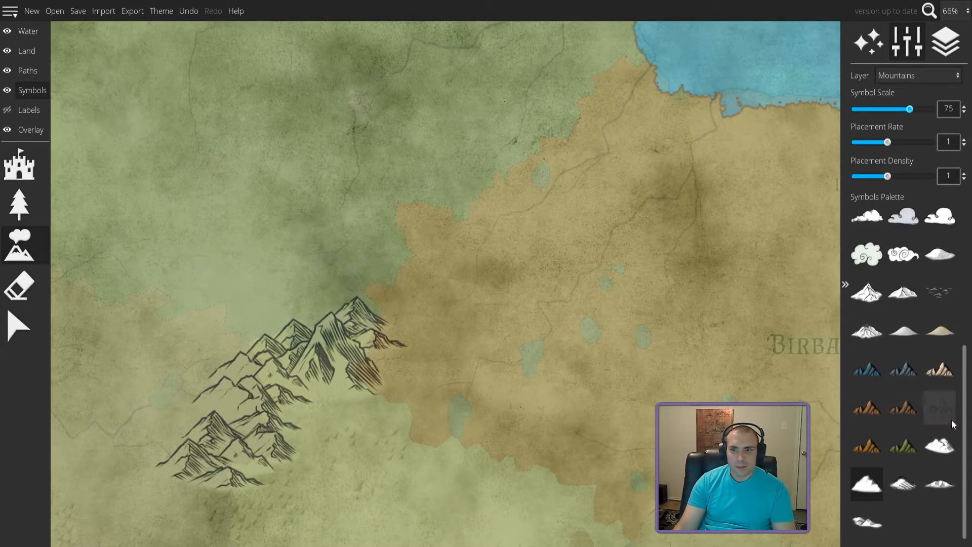
pyautogui.click(940, 446)
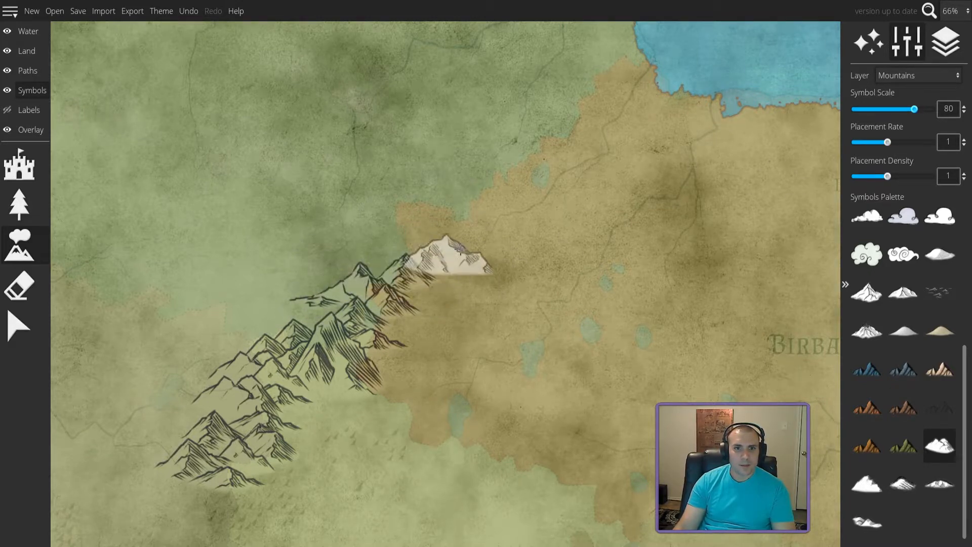
# - Set placement density to 2 and try two ranges in the orange region, one at placement rate 2 and one at 0.45
pyautogui.moveTo(890, 175); pyautogui.dragTo(933, 179)
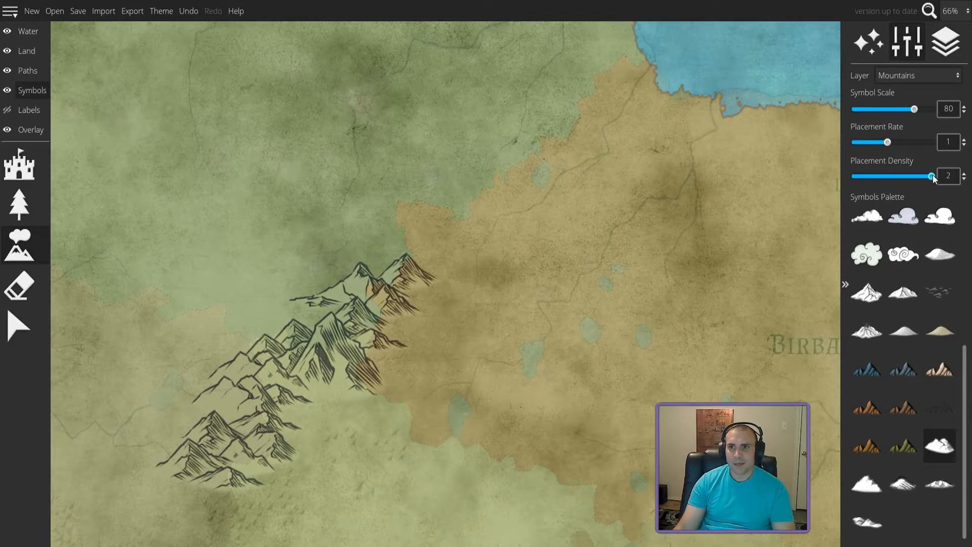
pyautogui.moveTo(887, 143); pyautogui.dragTo(931, 142)
pyautogui.moveTo(569, 210)
pyautogui.mouseDown()
pyautogui.moveTo(584, 274)
pyautogui.moveTo(560, 388)
pyautogui.mouseUp()
pyautogui.moveTo(874, 148); pyautogui.dragTo(864, 145)
pyautogui.moveTo(653, 160)
pyautogui.mouseDown()
pyautogui.moveTo(679, 202)
pyautogui.moveTo(708, 304)
pyautogui.mouseUp()
# - Try strokes with placement density 0.25 and then 2 at rate 0.45, and another with rate 2 and density 0.4
pyautogui.click(855, 176)
pyautogui.moveTo(793, 187)
pyautogui.mouseDown()
pyautogui.moveTo(787, 229)
pyautogui.moveTo(786, 352)
pyautogui.moveTo(751, 385)
pyautogui.moveTo(589, 466)
pyautogui.moveTo(499, 467)
pyautogui.mouseUp()
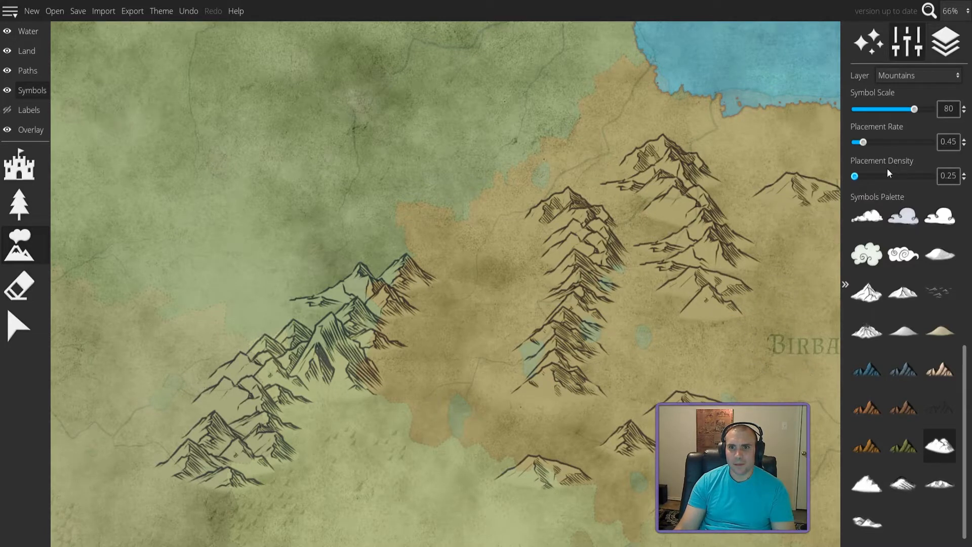
pyautogui.click(931, 178)
pyautogui.moveTo(531, 109); pyautogui.dragTo(548, 169)
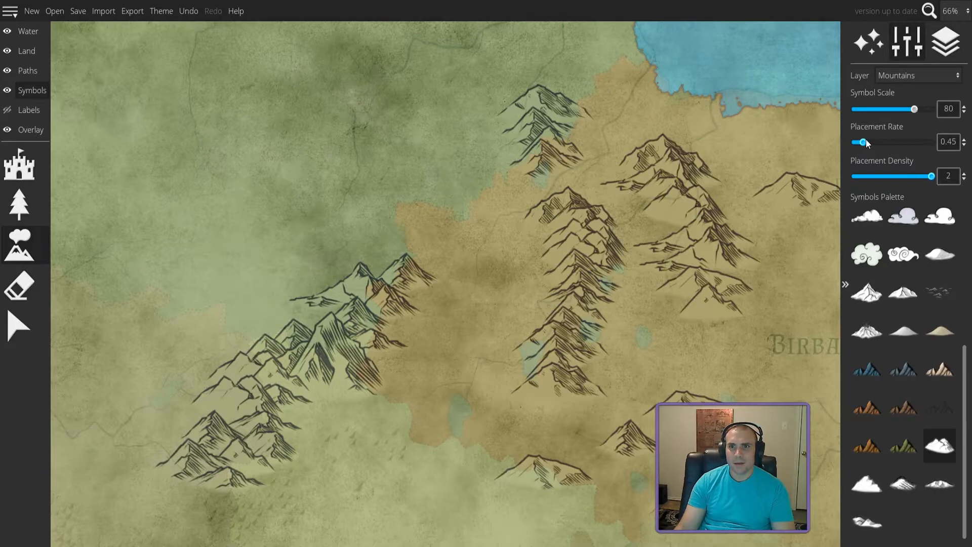
pyautogui.moveTo(441, 80)
pyautogui.mouseDown()
pyautogui.moveTo(456, 153)
pyautogui.moveTo(501, 231)
pyautogui.mouseUp()
# - Undo all the trial mountain strokes made to compare placement rate and density
pyautogui.hotkey('ctrl', 'z')
pyautogui.hotkey('ctrl', 'z')
pyautogui.hotkey('ctrl', 'z')
pyautogui.hotkey('ctrl', 'z')
pyautogui.hotkey('ctrl', 'z')
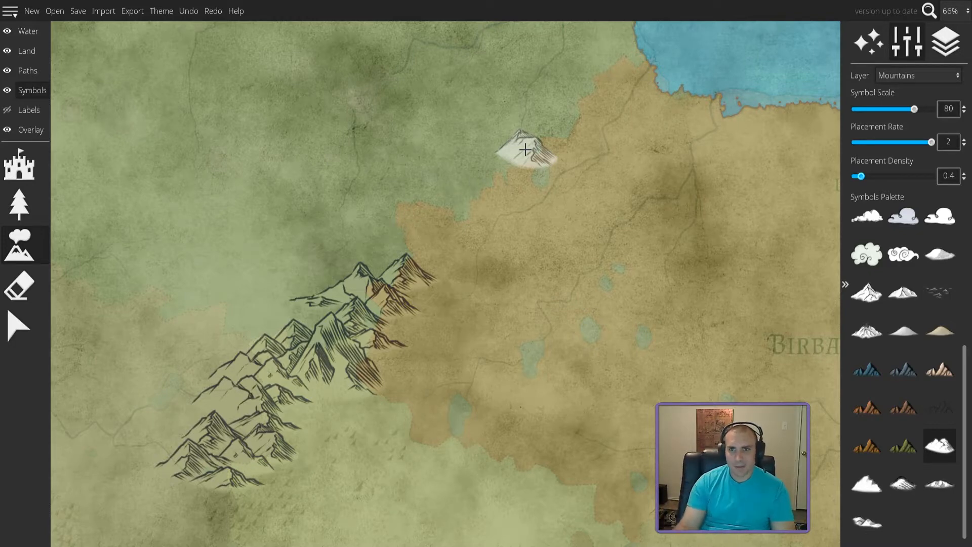
# - Set placement rate and density to 1.3 and extend the range northeast along the border between the green and orange regions
pyautogui.moveTo(861, 176); pyautogui.dragTo(898, 177)
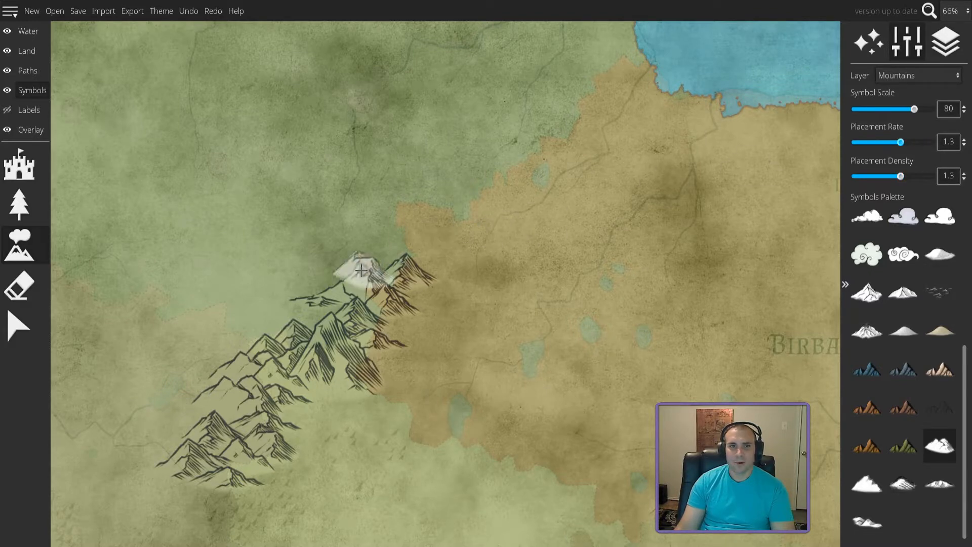
pyautogui.click(389, 251)
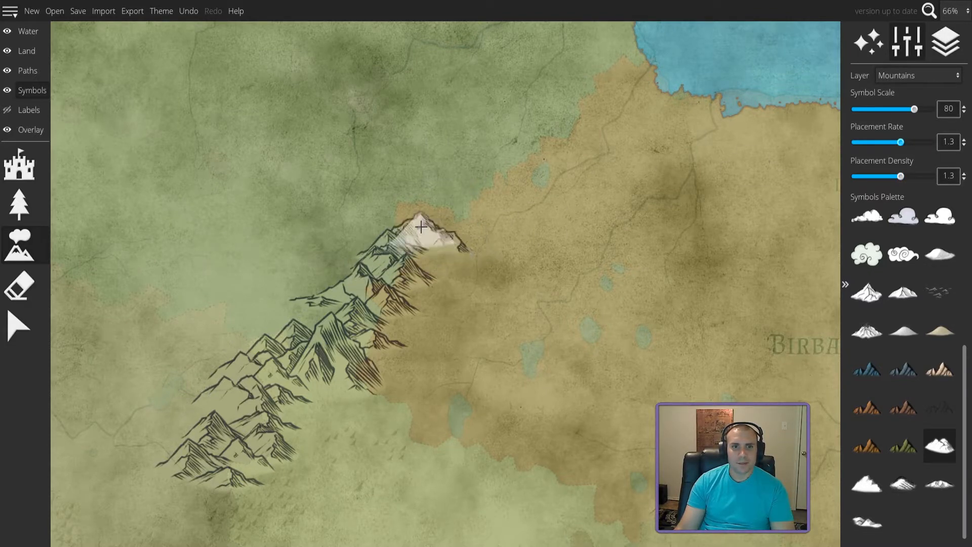
pyautogui.click(420, 213)
pyautogui.click(447, 215)
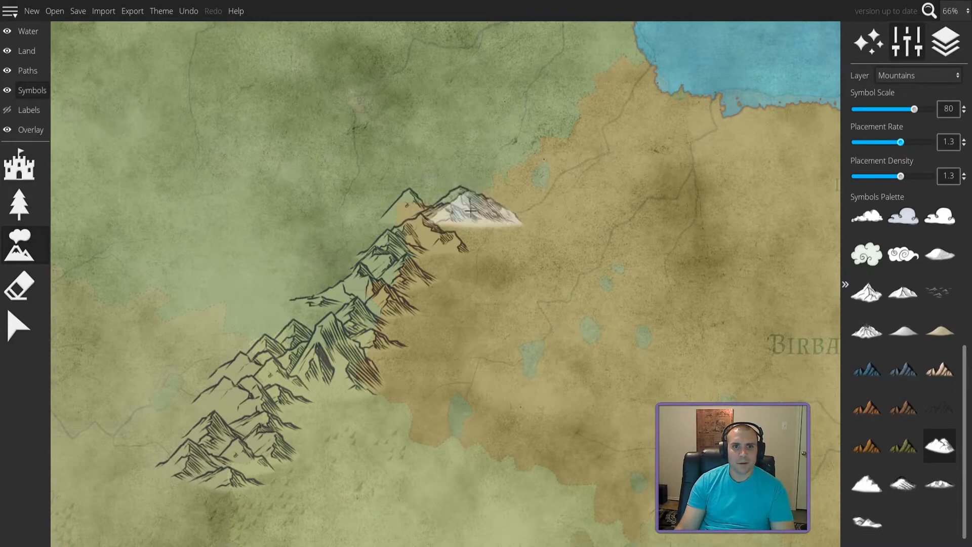
pyautogui.click(466, 198)
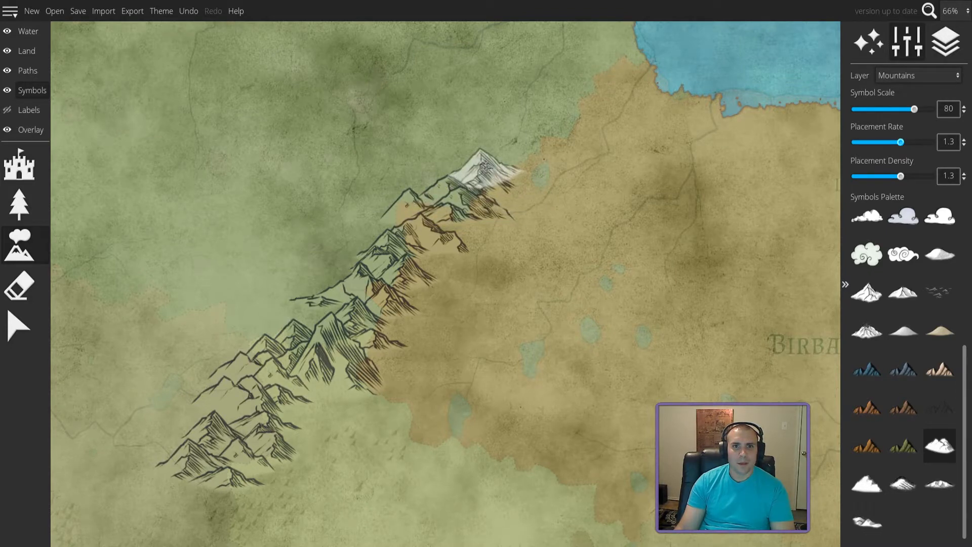
pyautogui.click(482, 138)
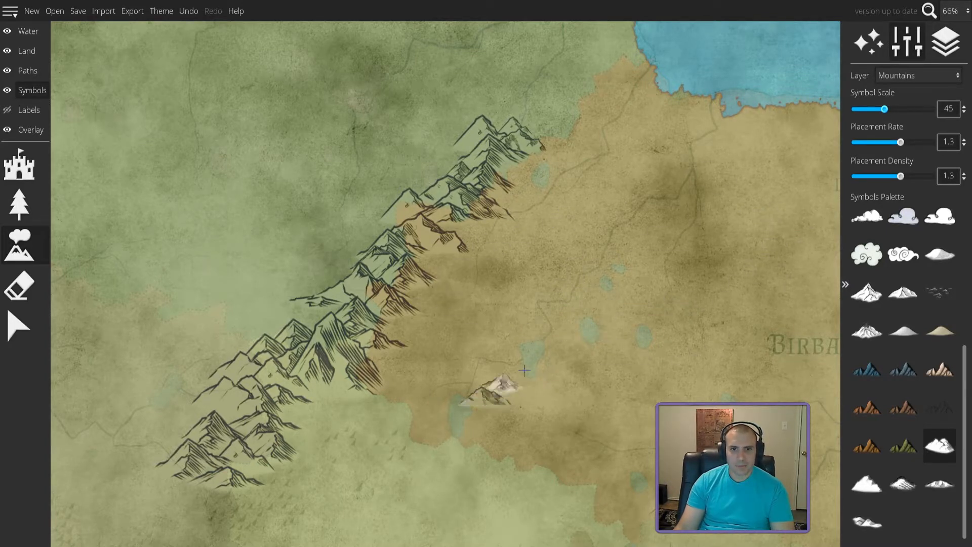
# - Try a line of smaller peaks at symbol scale 45 in the orange region, and undo it
pyautogui.moveTo(491, 393); pyautogui.dragTo(627, 315)
pyautogui.hotkey('ctrl', 'z')
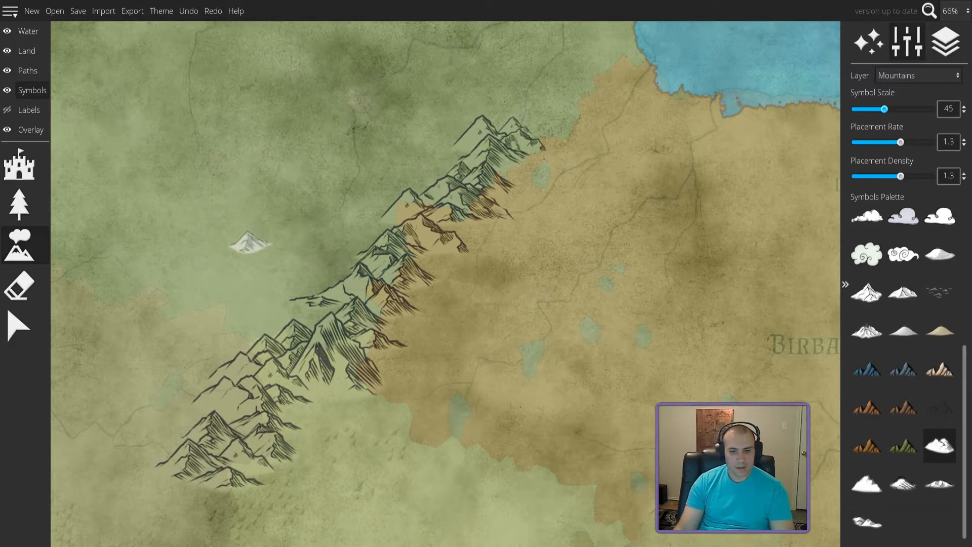
# - Place larger mountain symbols at scale 65 on the range's southern foot, where the orange and light-green regions meet
pyautogui.moveTo(484, 445); pyautogui.dragTo(675, 297)
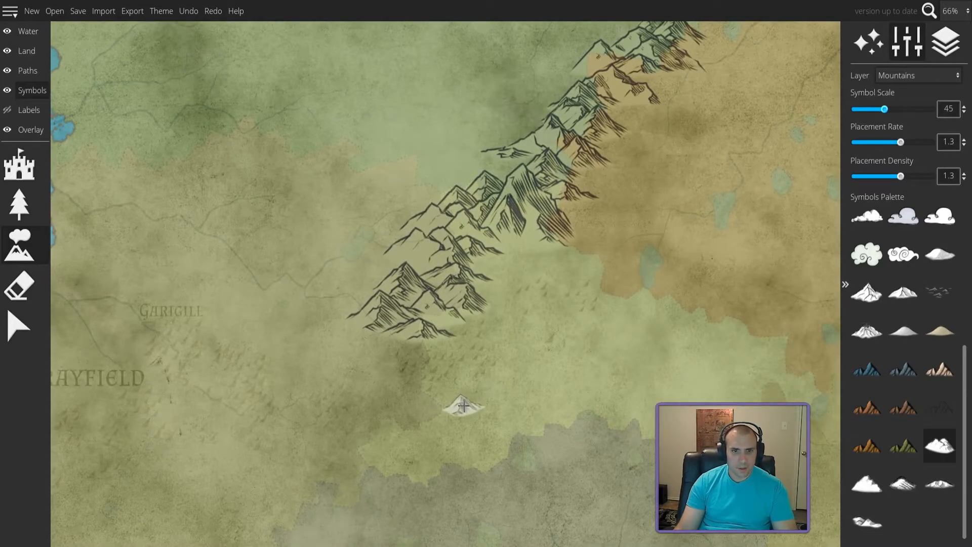
pyautogui.scroll(-2, 459, 406)
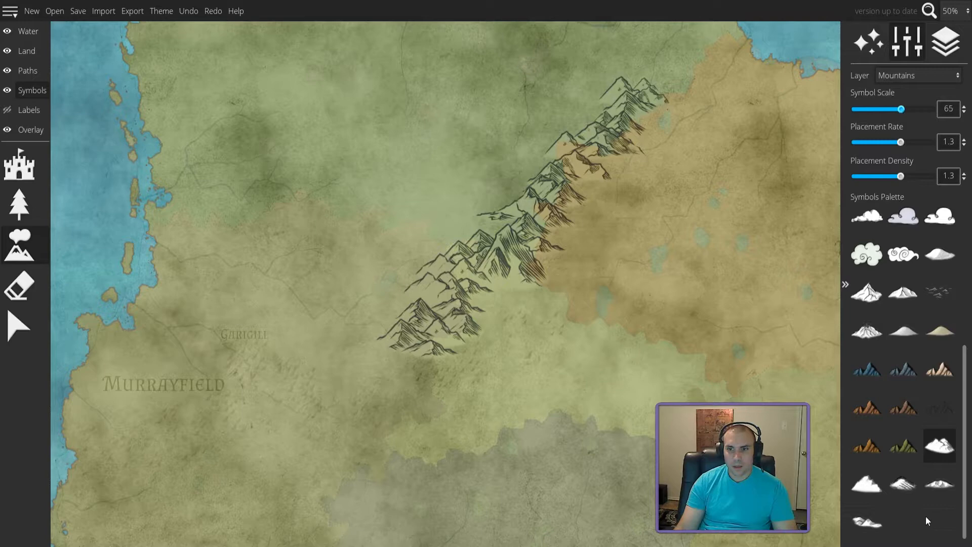
pyautogui.click(873, 486)
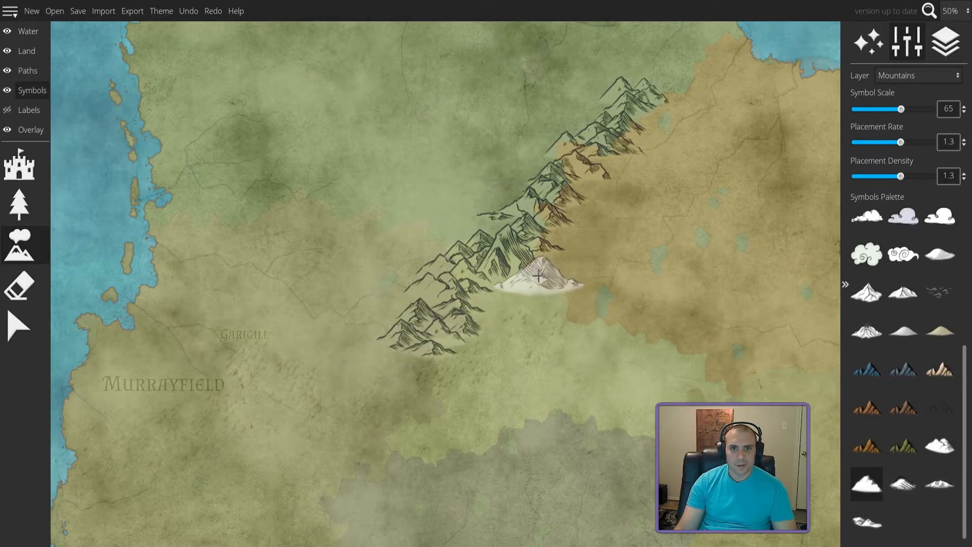
pyautogui.click(547, 274)
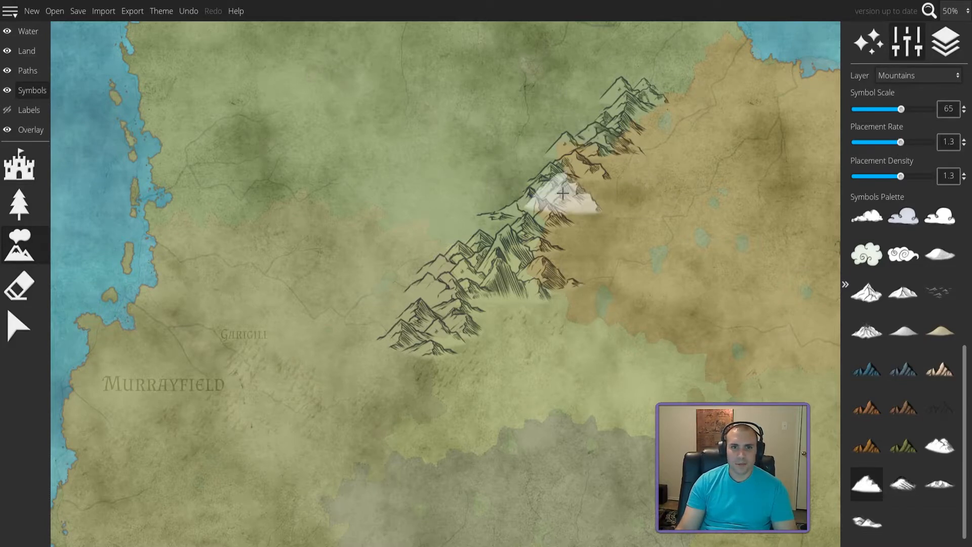
# - Add smaller clustered peaks at symbol scale 65 southeast along the orange border and at the range's southwestern tip
pyautogui.click(943, 454)
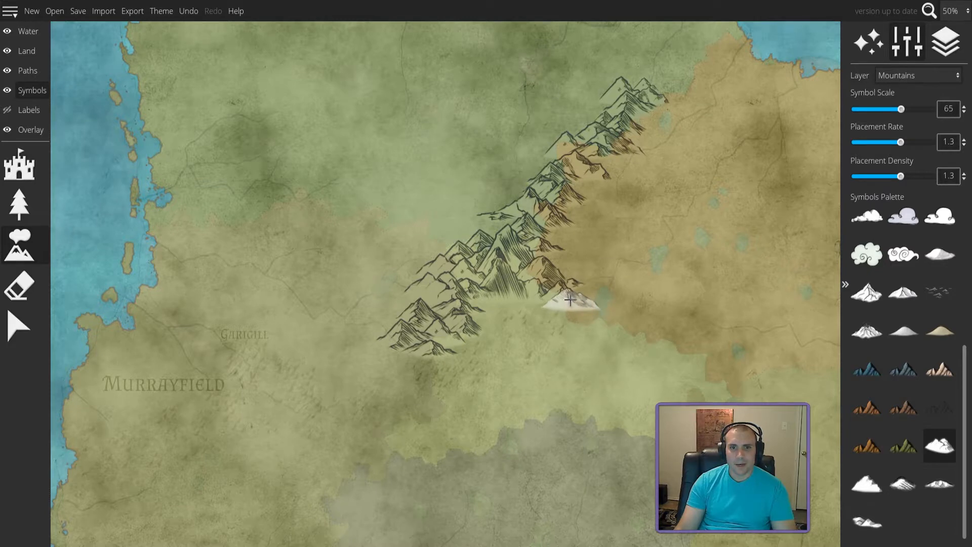
pyautogui.moveTo(569, 318)
pyautogui.mouseDown()
pyautogui.moveTo(560, 305)
pyautogui.moveTo(597, 334)
pyautogui.mouseUp()
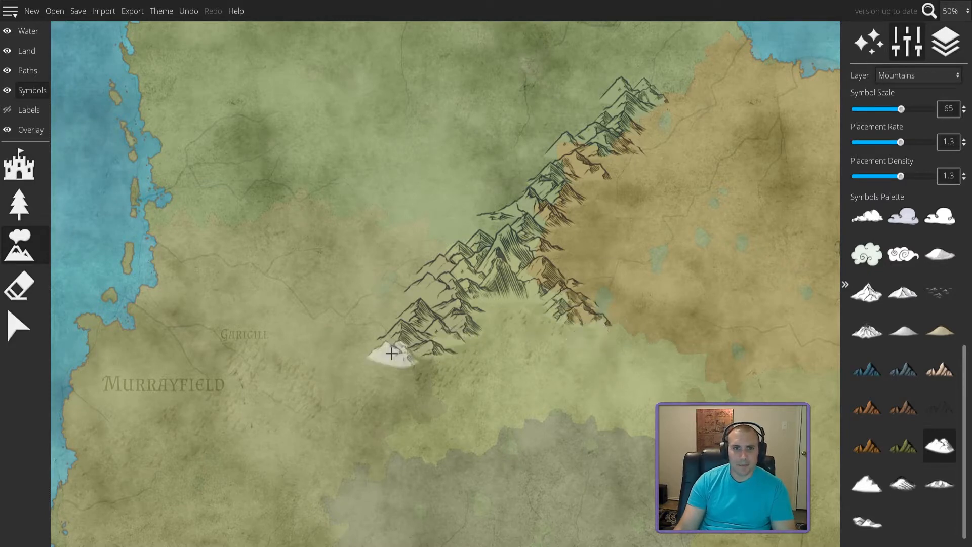
pyautogui.moveTo(395, 346)
pyautogui.mouseDown()
pyautogui.moveTo(377, 354)
pyautogui.moveTo(400, 355)
pyautogui.moveTo(359, 380)
pyautogui.mouseUp()
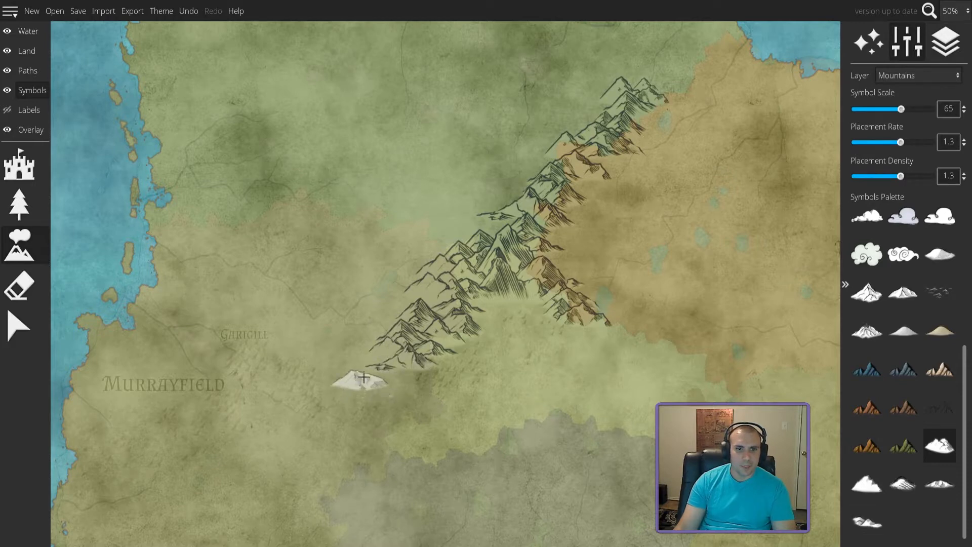
# - Extend the range's southwestern tip toward Murrayfield with peaks at symbol scales 35 and 80
pyautogui.click(872, 481)
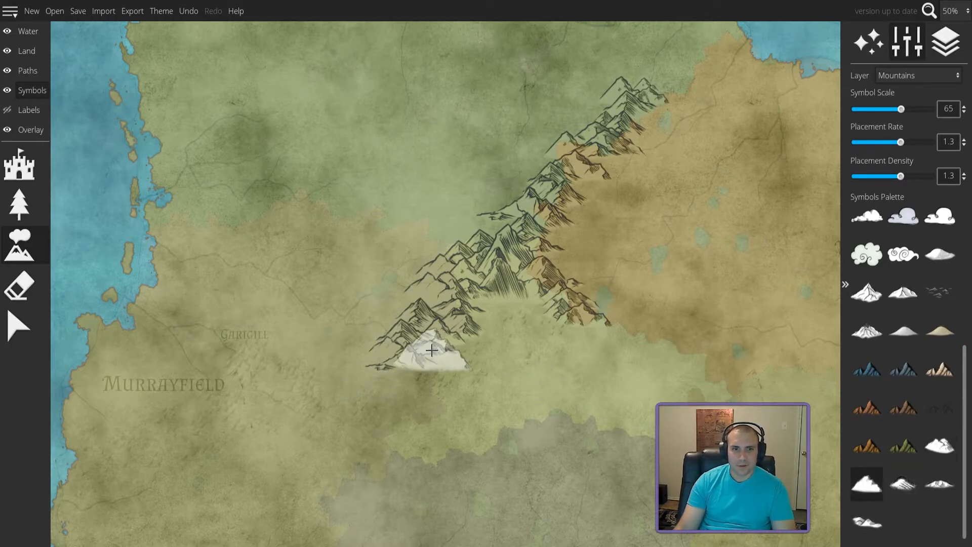
pyautogui.moveTo(892, 110); pyautogui.dragTo(877, 110)
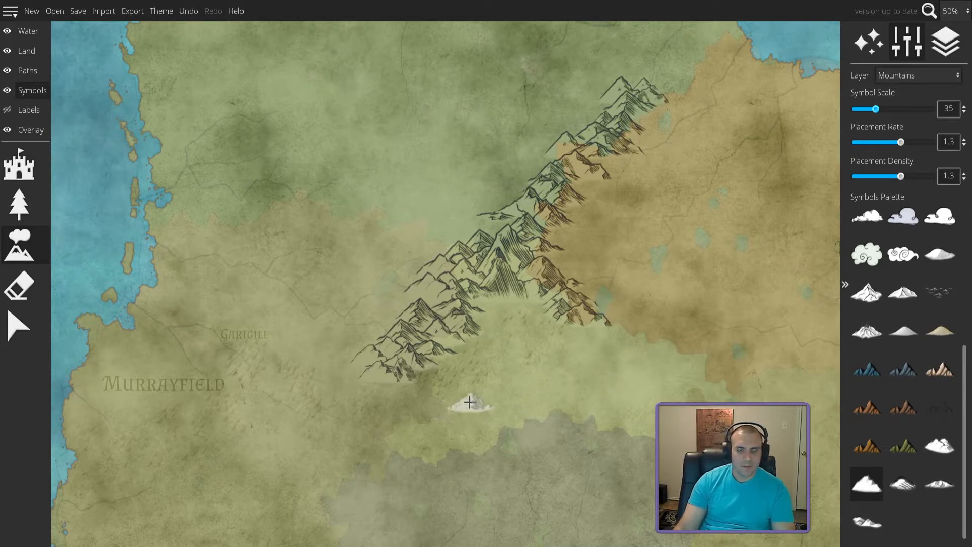
pyautogui.moveTo(395, 408)
pyautogui.mouseDown()
pyautogui.moveTo(597, 331)
pyautogui.moveTo(481, 382)
pyautogui.mouseUp()
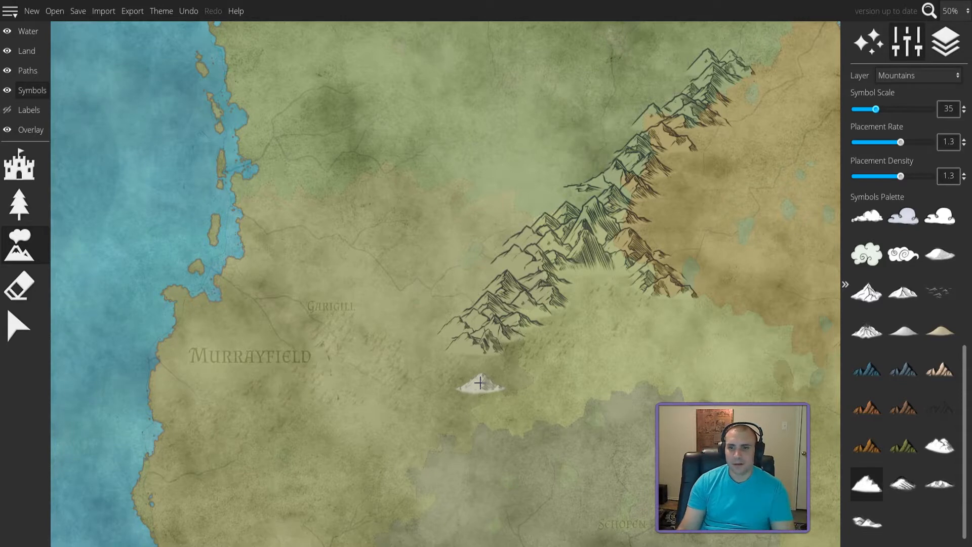
pyautogui.click(940, 445)
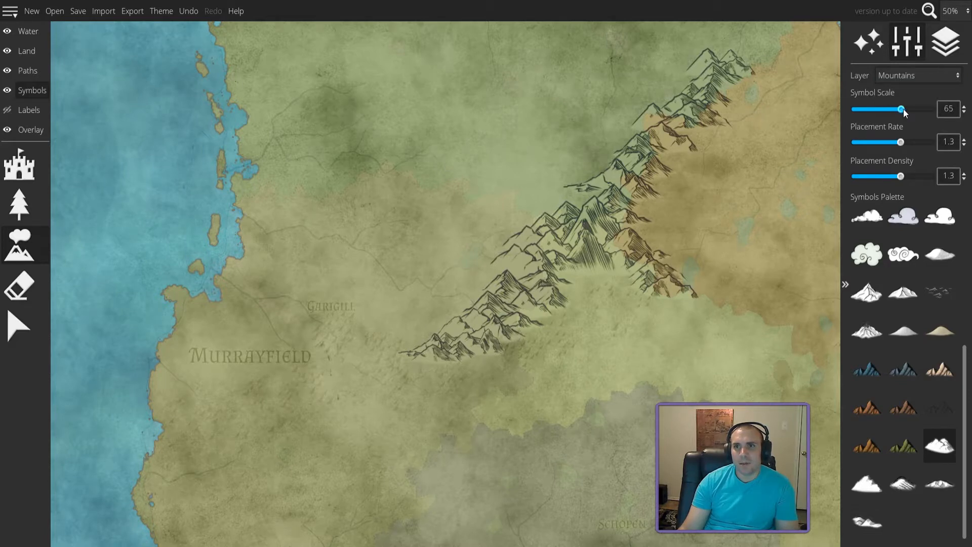
pyautogui.moveTo(902, 109); pyautogui.dragTo(913, 108)
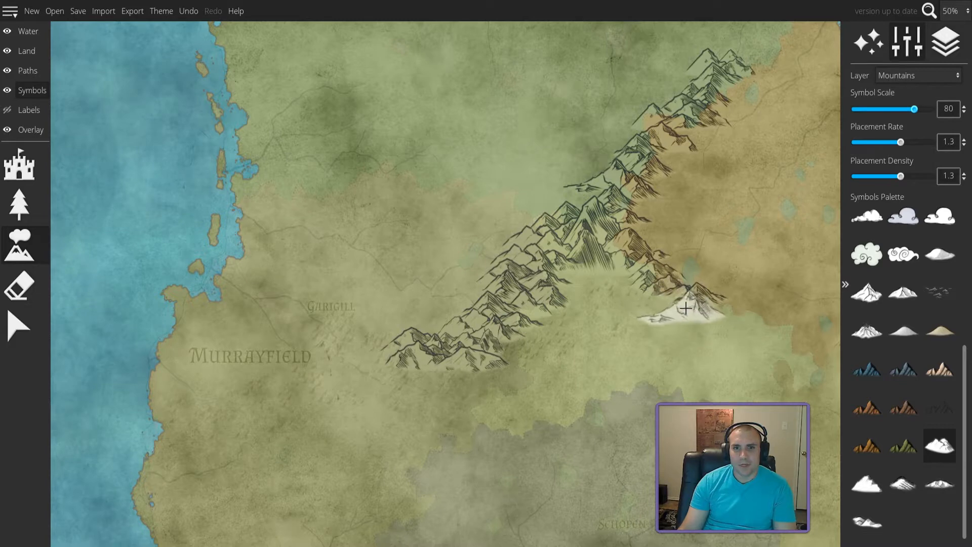
# - Try extending the southeastern branch along the orange border with peaks at symbol scales 80 and 45, and erase it
pyautogui.click(715, 306)
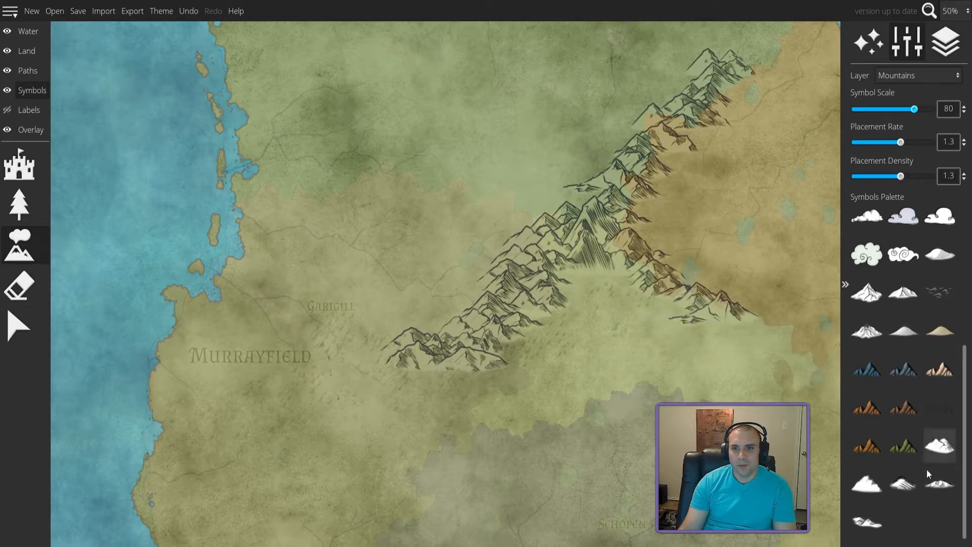
pyautogui.click(867, 484)
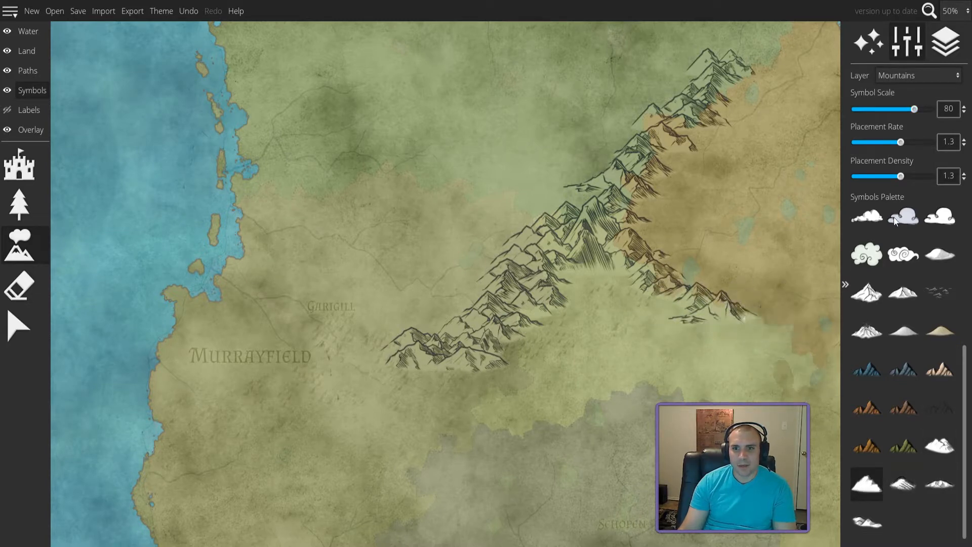
pyautogui.moveTo(894, 110); pyautogui.dragTo(886, 108)
pyautogui.click(742, 313)
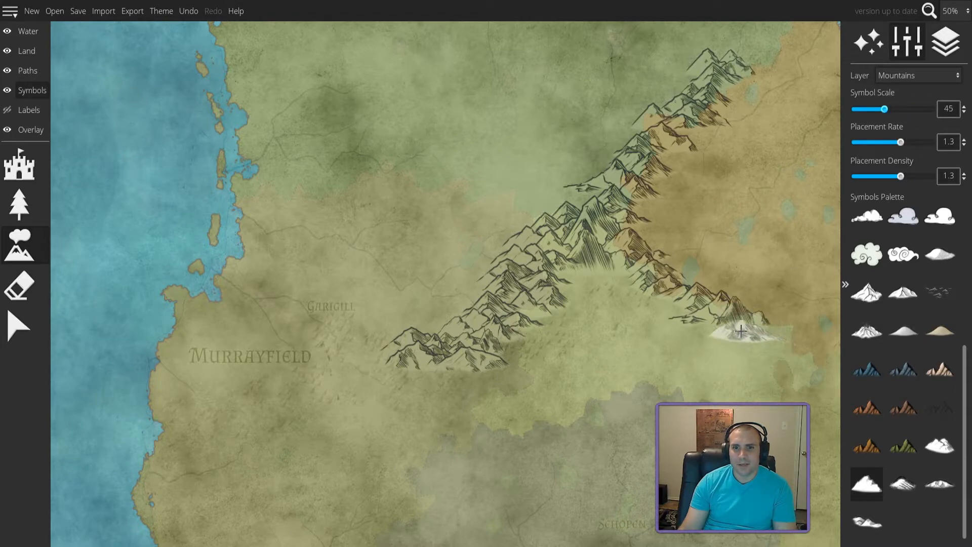
pyautogui.click(940, 451)
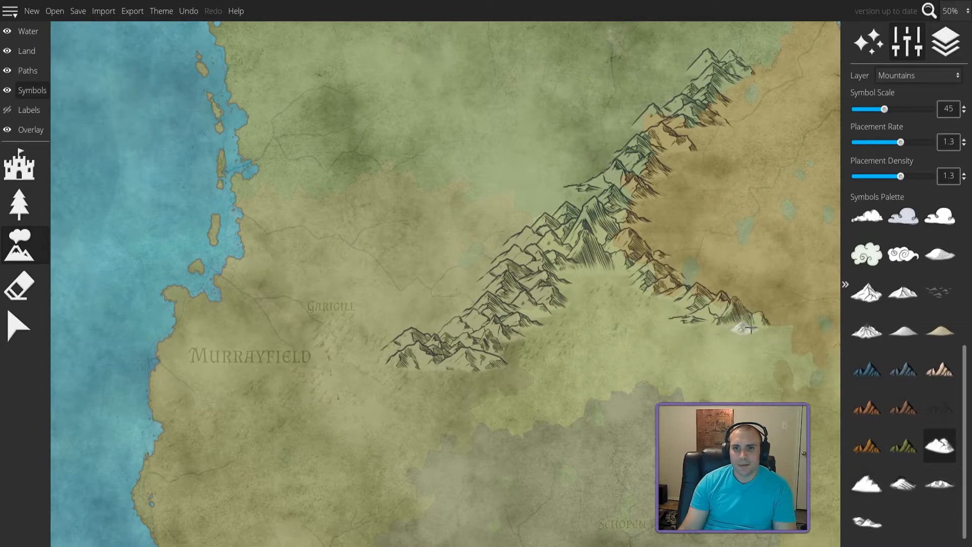
pyautogui.moveTo(751, 322); pyautogui.dragTo(767, 346)
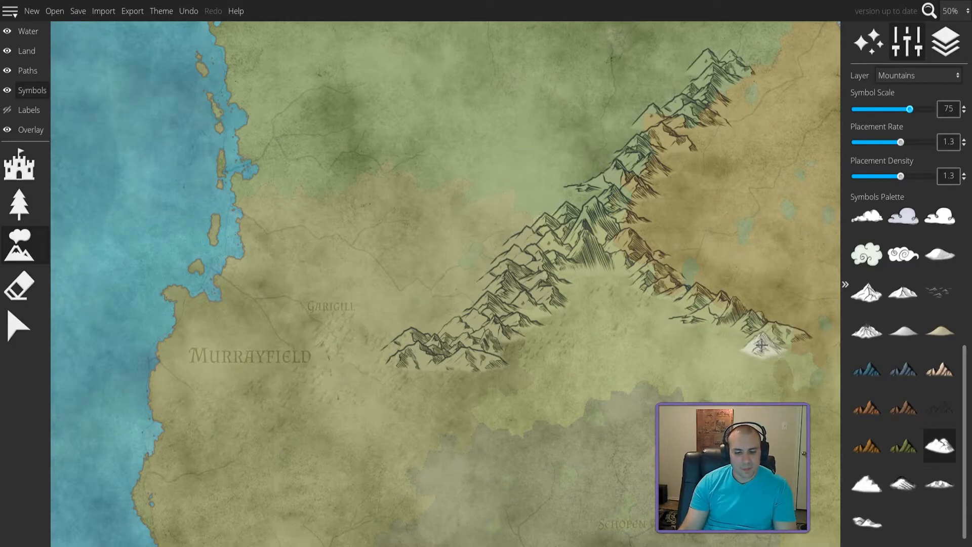
pyautogui.click(18, 286)
pyautogui.moveTo(795, 334); pyautogui.dragTo(712, 312)
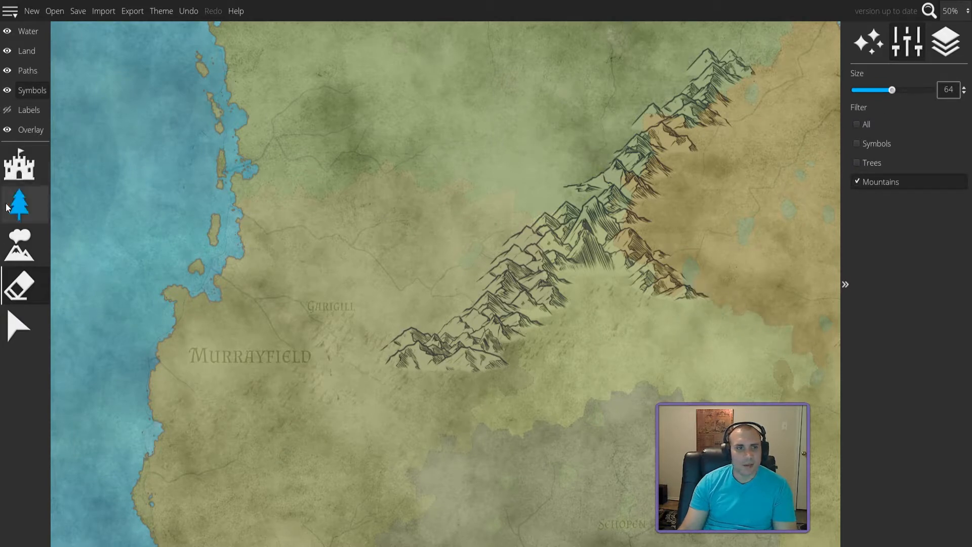
# - Paint a southeastern branch of clustered peaks at symbol scale 75 from the orange border down through the light-green region
pyautogui.click(19, 245)
pyautogui.click(940, 446)
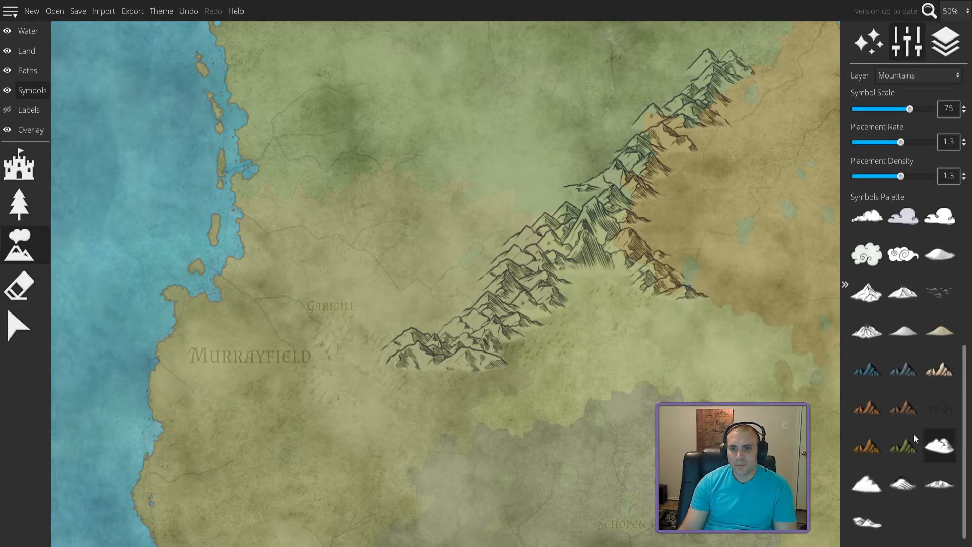
pyautogui.moveTo(723, 314)
pyautogui.mouseDown()
pyautogui.moveTo(695, 316)
pyautogui.moveTo(715, 332)
pyautogui.moveTo(741, 327)
pyautogui.moveTo(747, 353)
pyautogui.moveTo(753, 335)
pyautogui.moveTo(750, 365)
pyautogui.moveTo(779, 359)
pyautogui.moveTo(778, 394)
pyautogui.mouseUp()
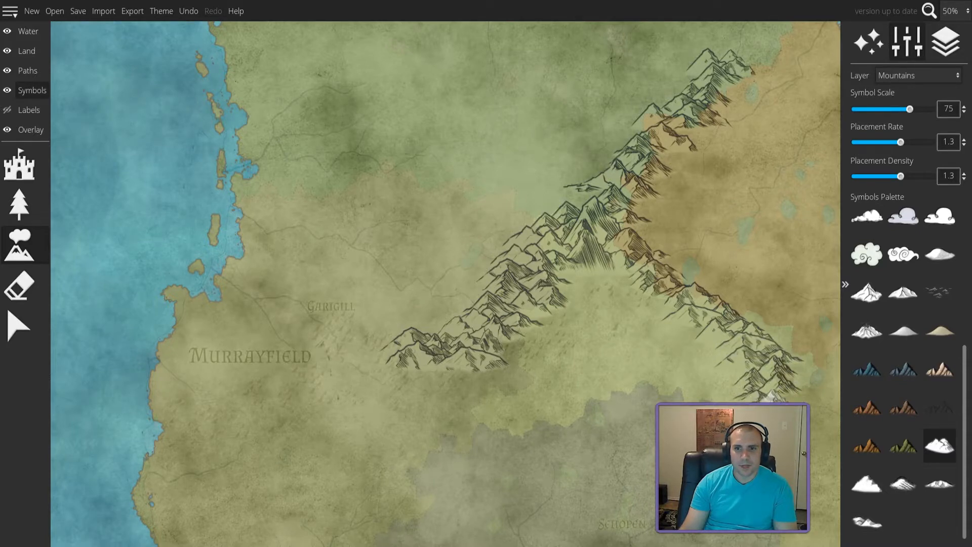
pyautogui.moveTo(812, 407); pyautogui.dragTo(817, 422)
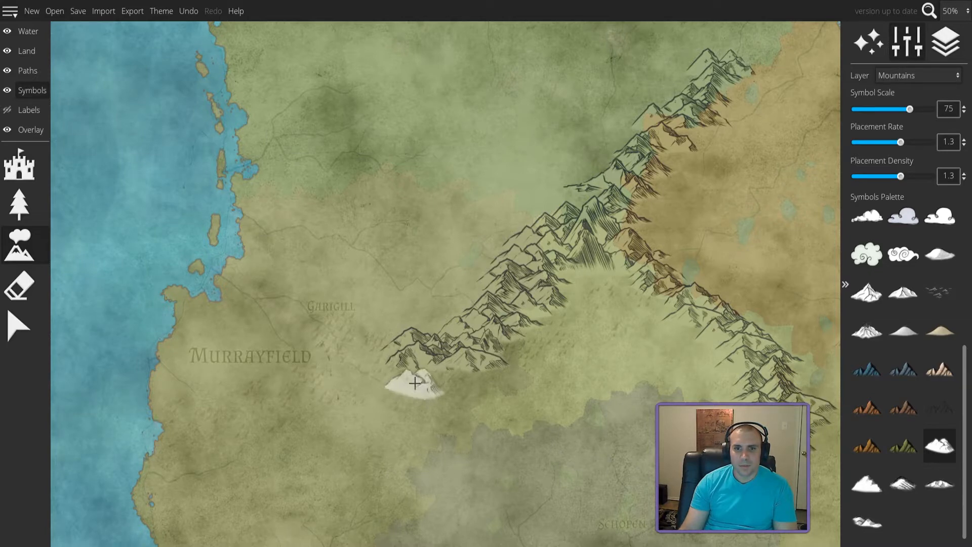
# - Widen the southwestern arm with peaks at symbol scale 75 and extend it below Murrayfield at scale 60
pyautogui.click(387, 341)
pyautogui.click(383, 356)
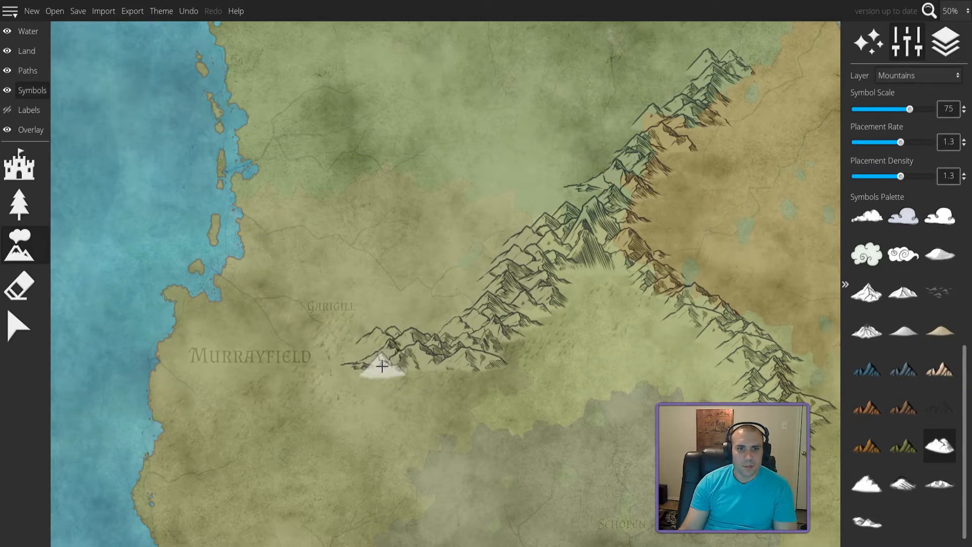
pyautogui.click(369, 357)
pyautogui.moveTo(347, 374)
pyautogui.mouseDown()
pyautogui.moveTo(410, 396)
pyautogui.moveTo(398, 377)
pyautogui.moveTo(444, 375)
pyautogui.mouseUp()
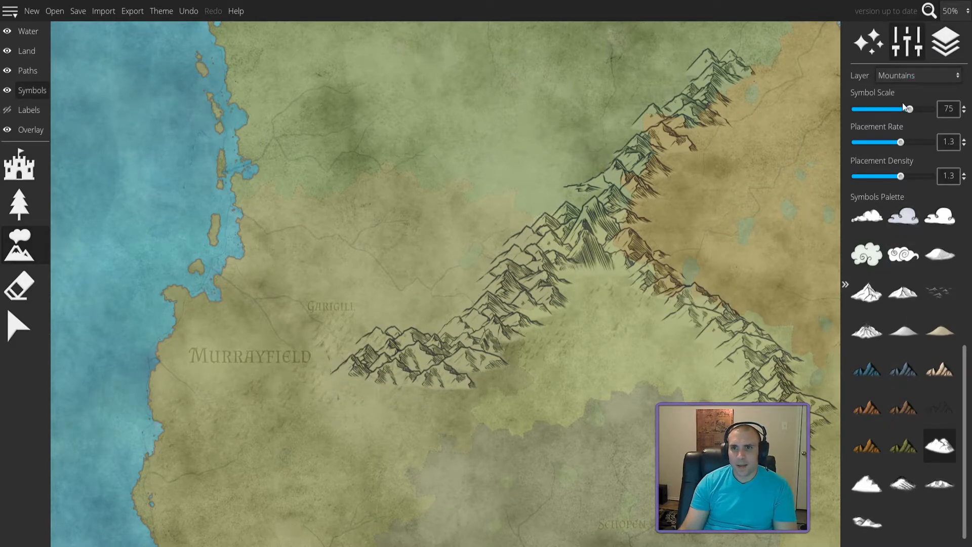
pyautogui.moveTo(908, 108); pyautogui.dragTo(898, 109)
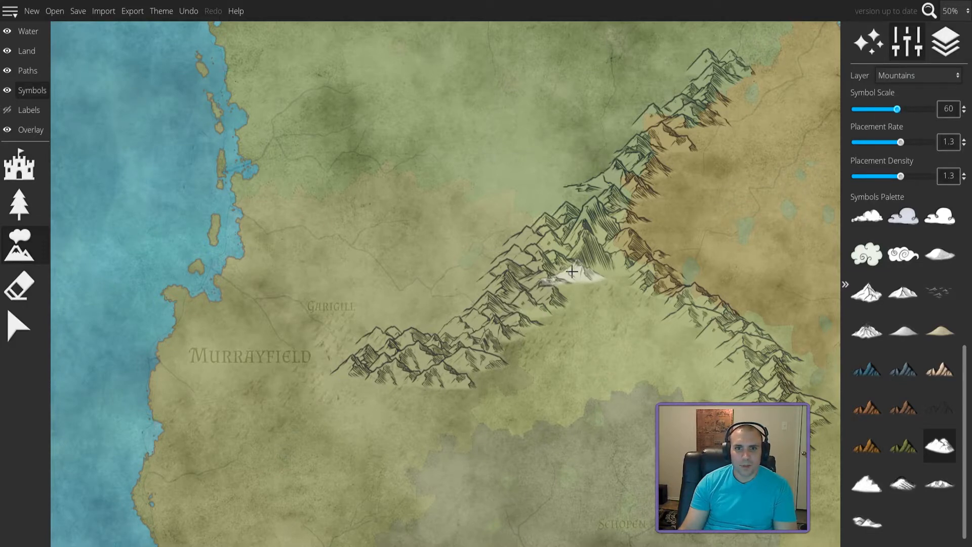
pyautogui.moveTo(348, 343)
pyautogui.mouseDown()
pyautogui.moveTo(326, 396)
pyautogui.moveTo(309, 379)
pyautogui.moveTo(278, 393)
pyautogui.mouseUp()
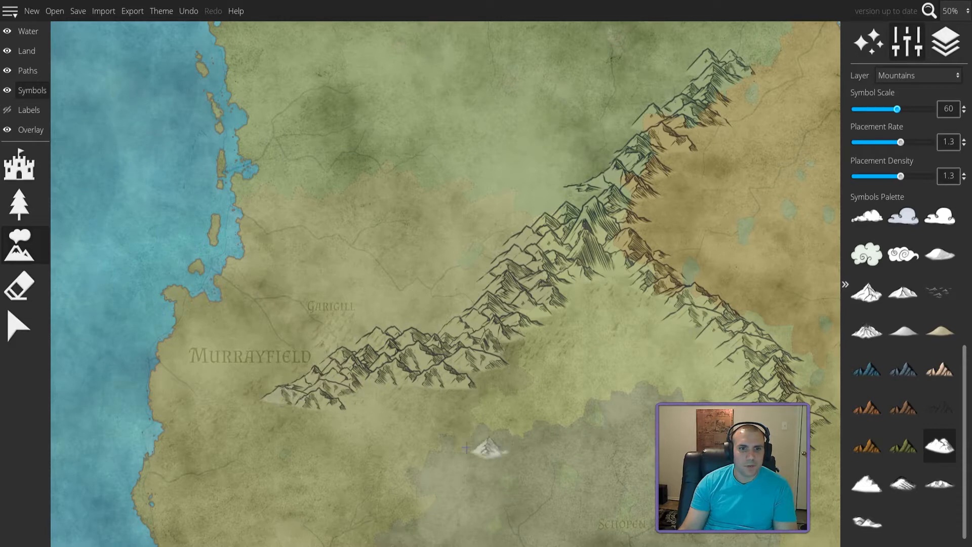
# - Set the placement density to 0.8, lengthen the southwestern arm, and add a southward branch into the grey region
pyautogui.moveTo(899, 176); pyautogui.dragTo(879, 176)
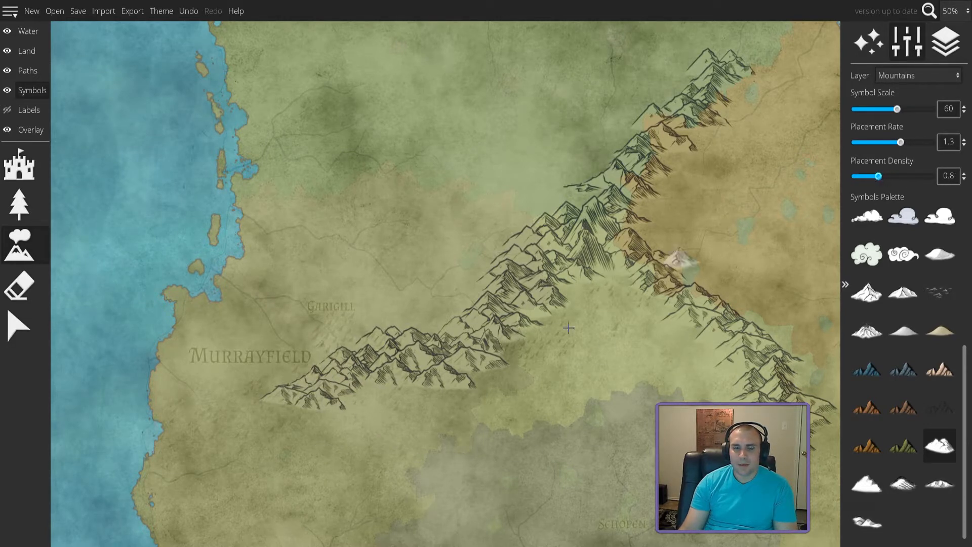
pyautogui.moveTo(267, 413)
pyautogui.mouseDown()
pyautogui.moveTo(296, 411)
pyautogui.moveTo(253, 415)
pyautogui.moveTo(256, 427)
pyautogui.moveTo(226, 452)
pyautogui.moveTo(257, 435)
pyautogui.moveTo(271, 456)
pyautogui.moveTo(193, 446)
pyautogui.moveTo(219, 465)
pyautogui.moveTo(258, 447)
pyautogui.moveTo(236, 436)
pyautogui.mouseUp()
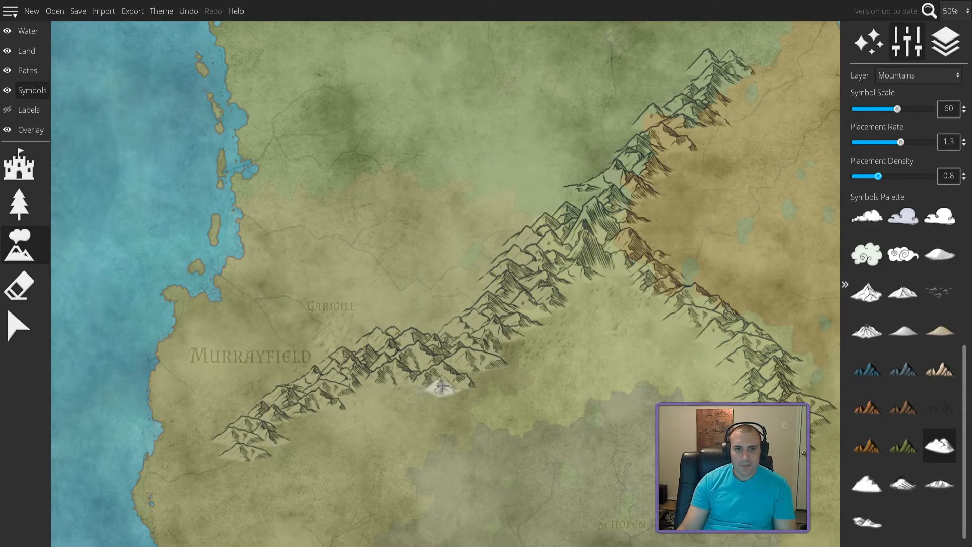
pyautogui.moveTo(468, 390)
pyautogui.mouseDown()
pyautogui.moveTo(457, 411)
pyautogui.moveTo(451, 402)
pyautogui.moveTo(459, 395)
pyautogui.moveTo(463, 419)
pyautogui.moveTo(455, 407)
pyautogui.moveTo(436, 440)
pyautogui.moveTo(463, 416)
pyautogui.moveTo(493, 438)
pyautogui.moveTo(479, 437)
pyautogui.moveTo(502, 462)
pyautogui.moveTo(482, 454)
pyautogui.moveTo(494, 480)
pyautogui.moveTo(469, 464)
pyautogui.mouseUp()
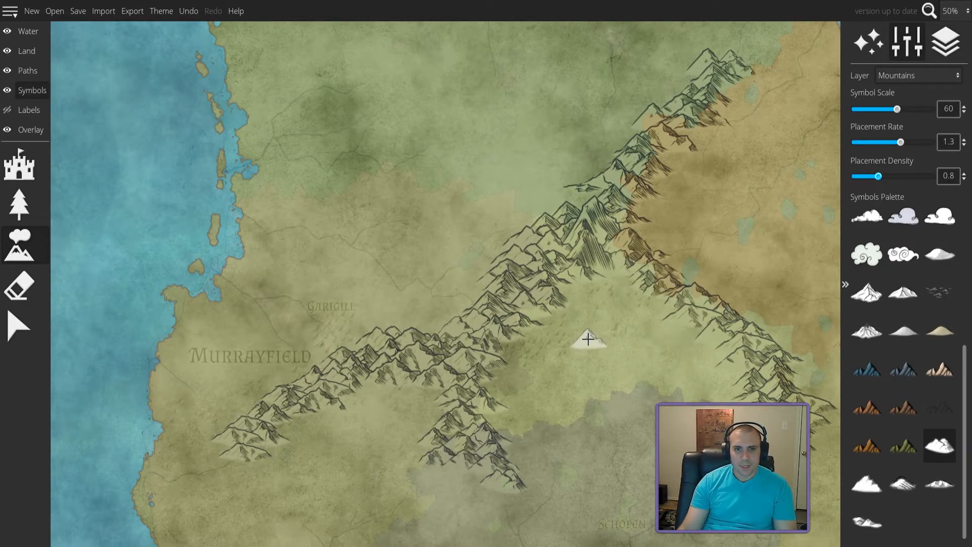
pyautogui.scroll(-2, 592, 336)
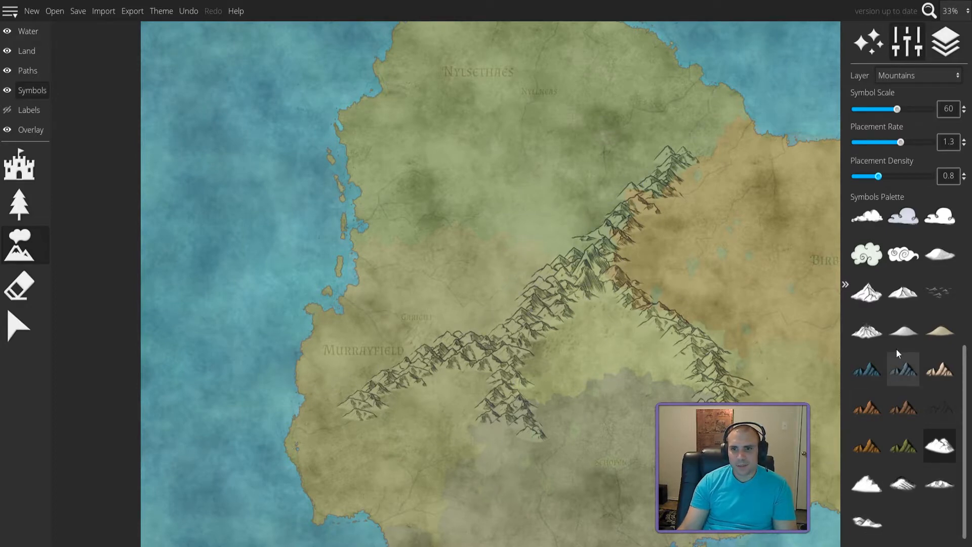
pyautogui.click(906, 485)
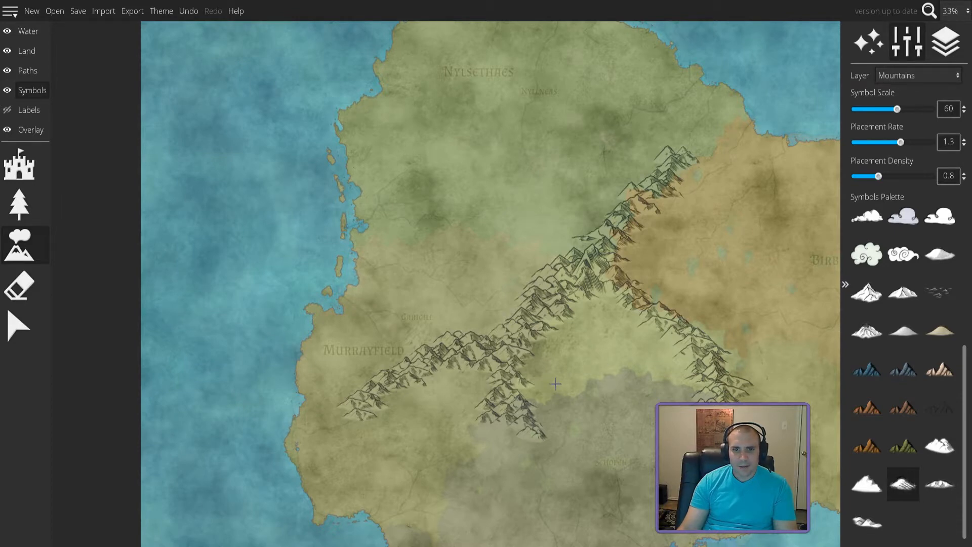
pyautogui.scroll(1, 555, 384)
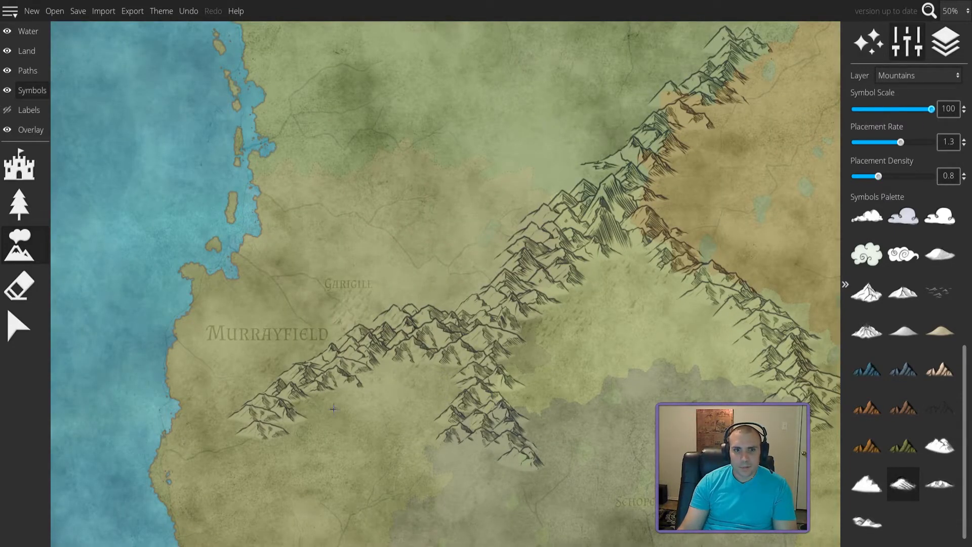
# - Place low hill-like mountains at symbol scale 65 along the southern edge between the southwestern arm and the southward branch
pyautogui.click(940, 483)
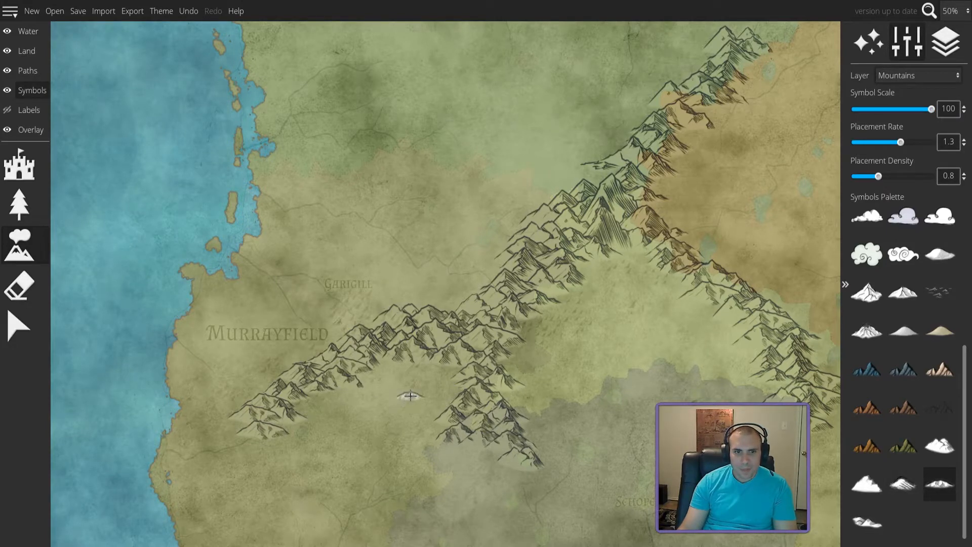
pyautogui.moveTo(931, 109); pyautogui.dragTo(886, 110)
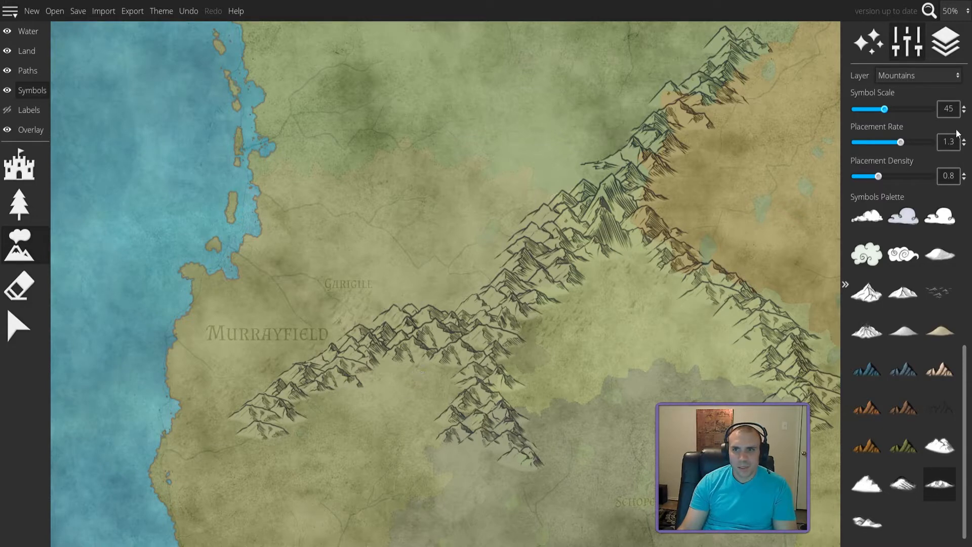
pyautogui.moveTo(891, 108); pyautogui.dragTo(903, 109)
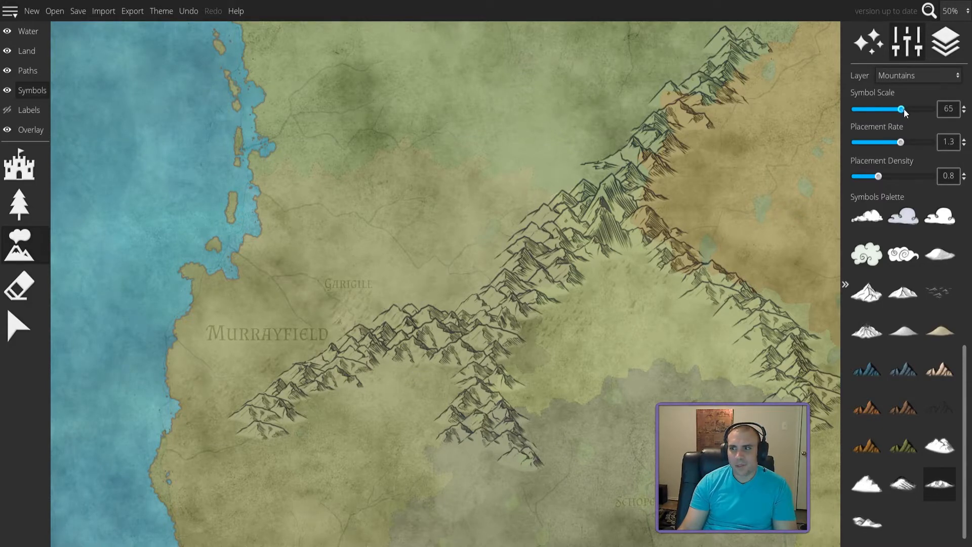
pyautogui.click(387, 363)
pyautogui.click(404, 365)
pyautogui.click(422, 370)
pyautogui.click(442, 373)
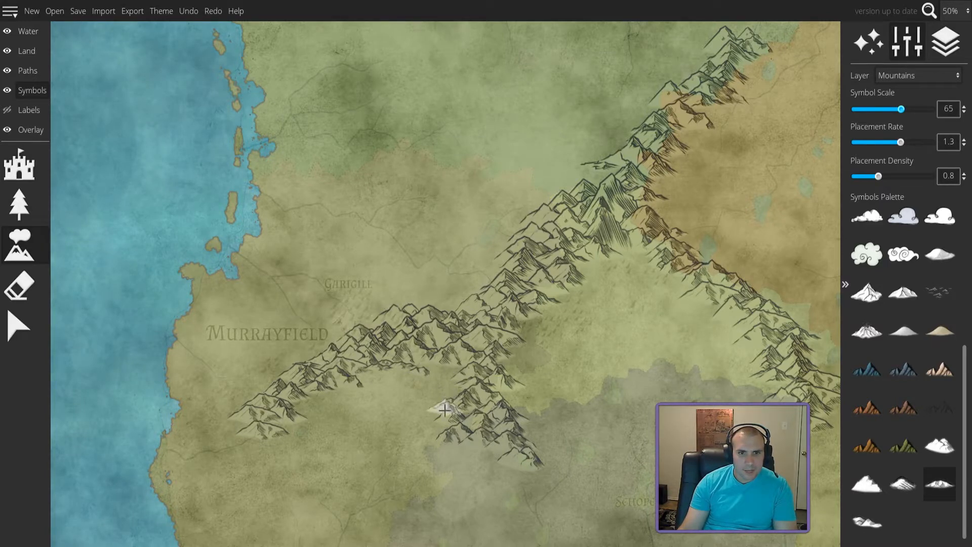
# - Paint small low foothills at symbol scale 65 around the edges of the southwestern arm and the southward branch
pyautogui.click(867, 521)
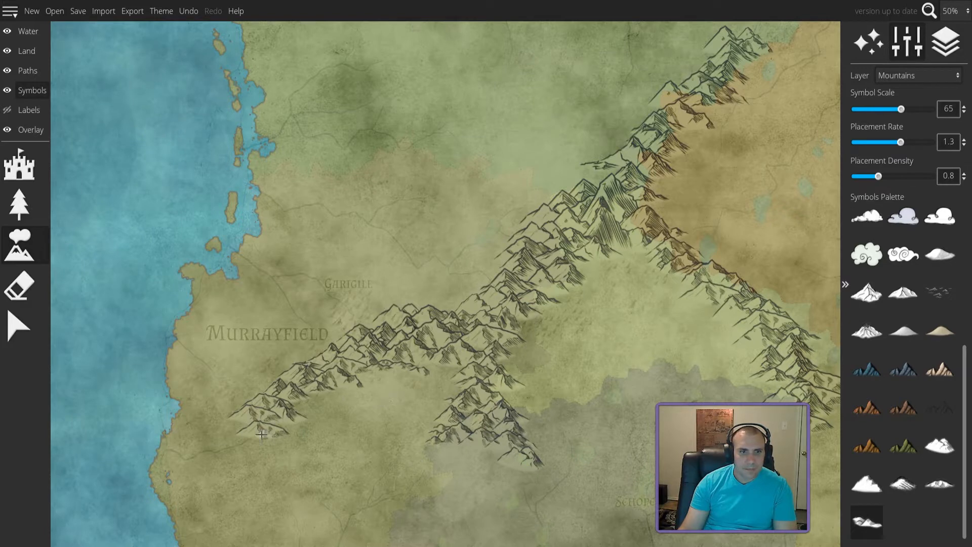
pyautogui.click(278, 431)
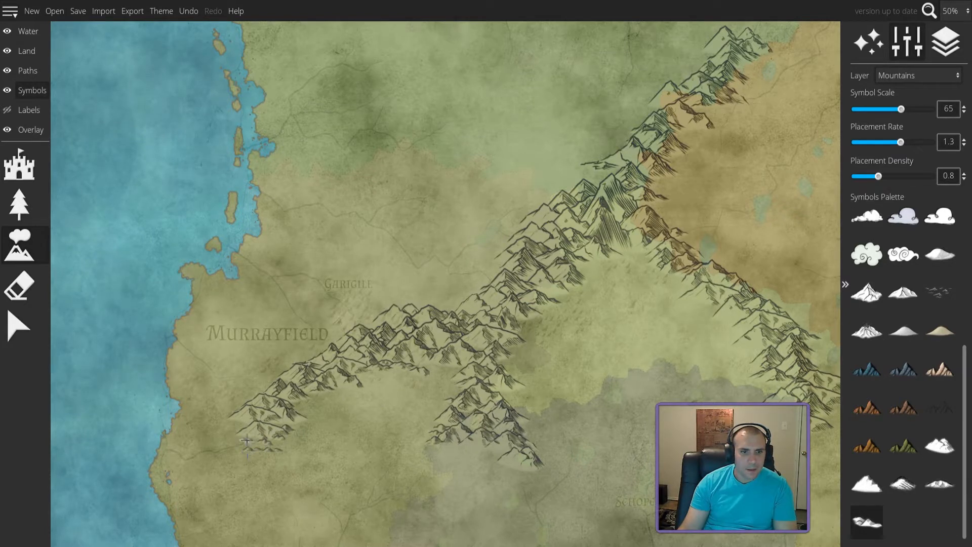
pyautogui.click(223, 445)
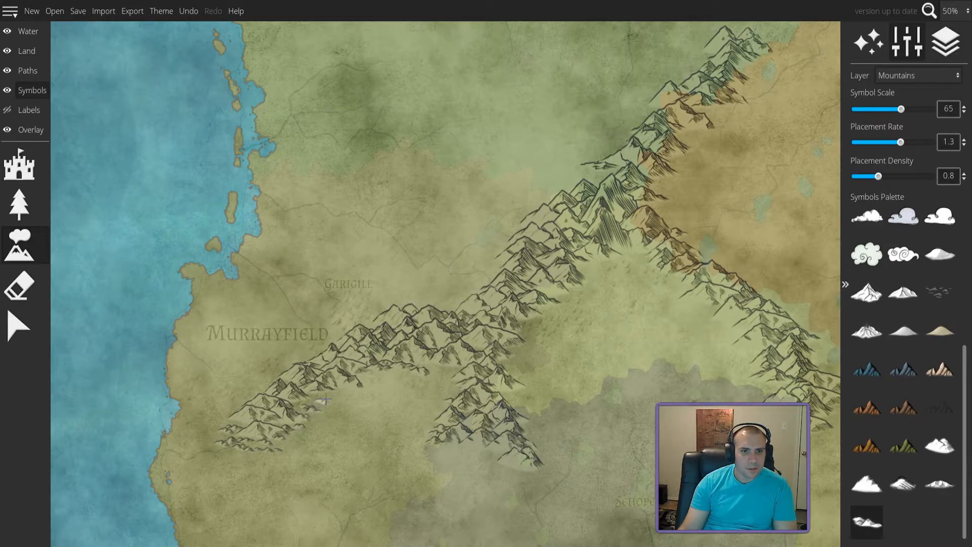
pyautogui.moveTo(266, 378); pyautogui.dragTo(245, 403)
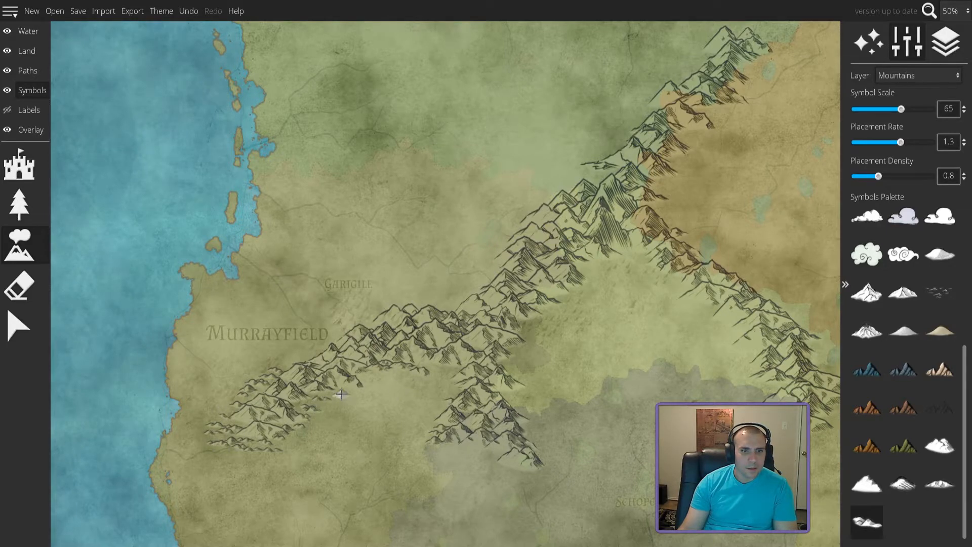
pyautogui.moveTo(318, 347); pyautogui.dragTo(294, 363)
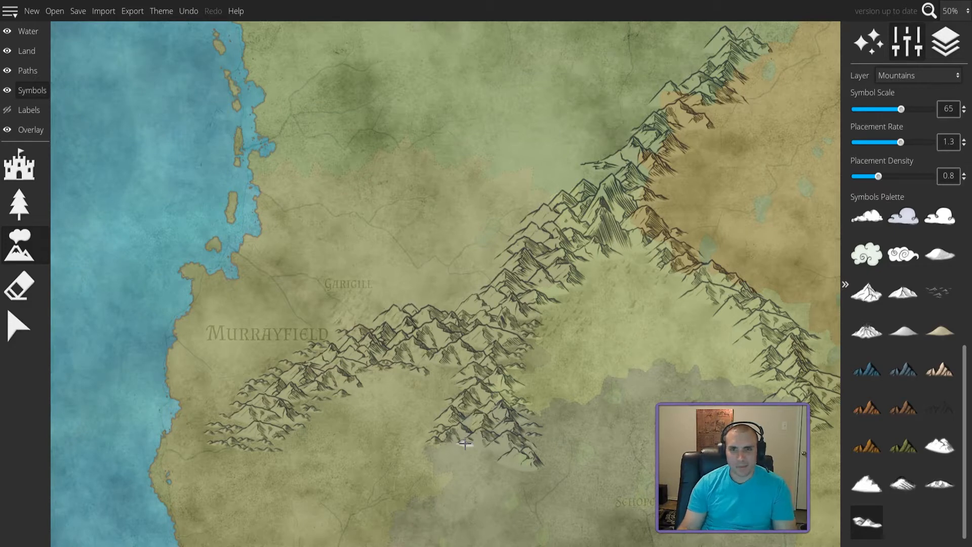
# - Line the edges of the northern ridge and southeastern branch with the same foothills at scale 65, and set the symbol scale to 50
pyautogui.moveTo(657, 286); pyautogui.dragTo(466, 407)
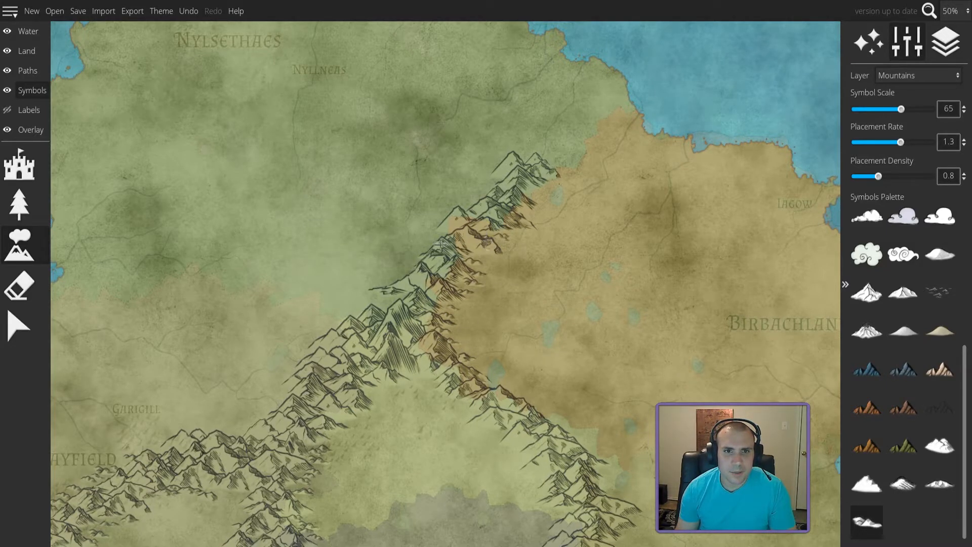
pyautogui.moveTo(435, 242); pyautogui.dragTo(389, 294)
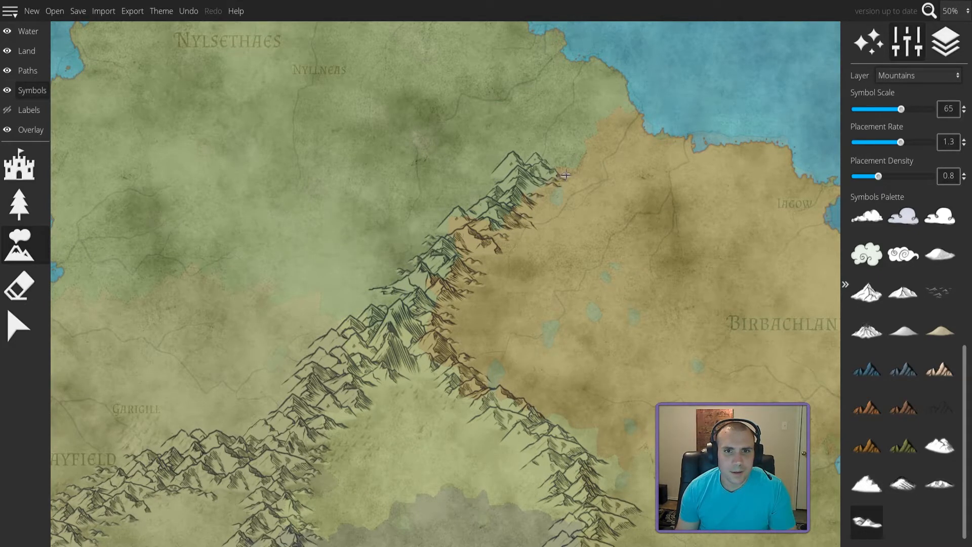
pyautogui.moveTo(557, 164); pyautogui.dragTo(561, 188)
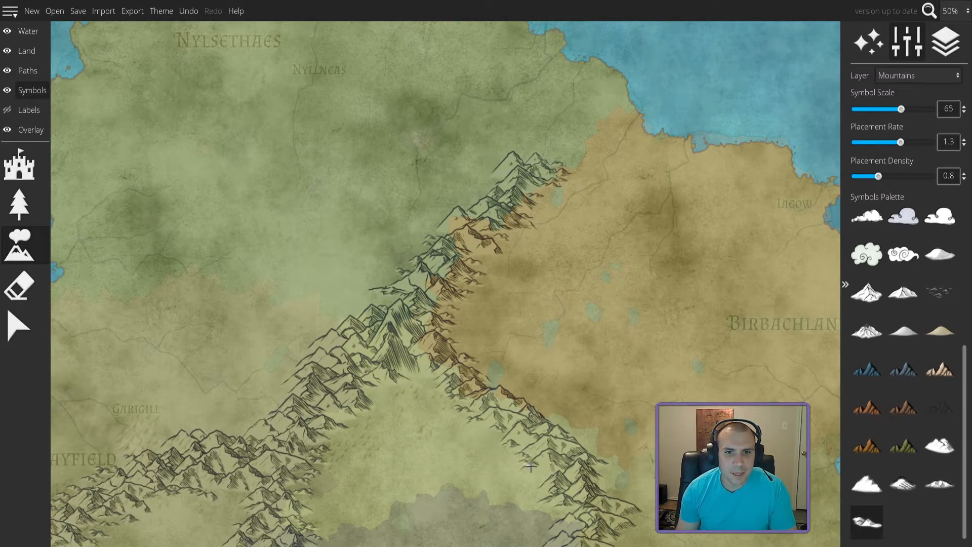
pyautogui.moveTo(643, 508); pyautogui.dragTo(565, 388)
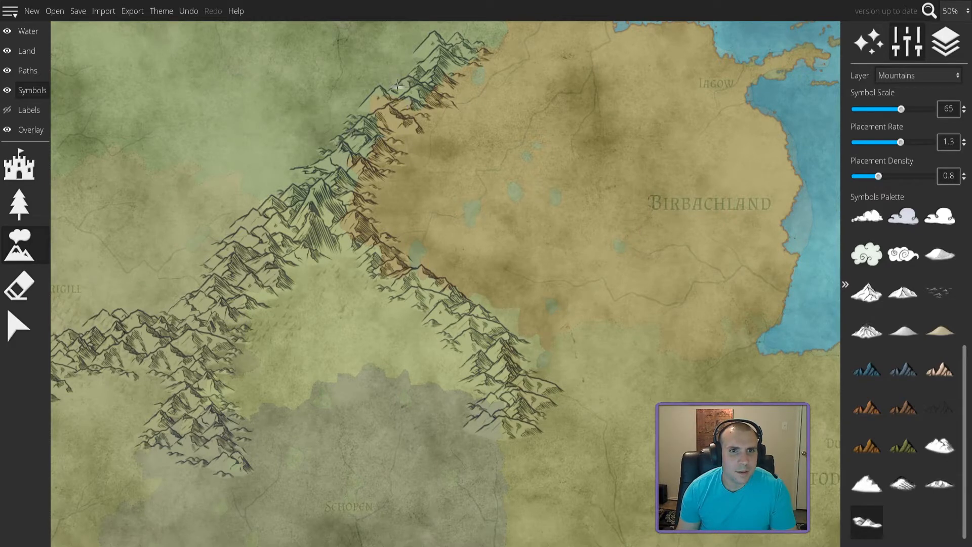
pyautogui.moveTo(428, 119); pyautogui.dragTo(413, 141)
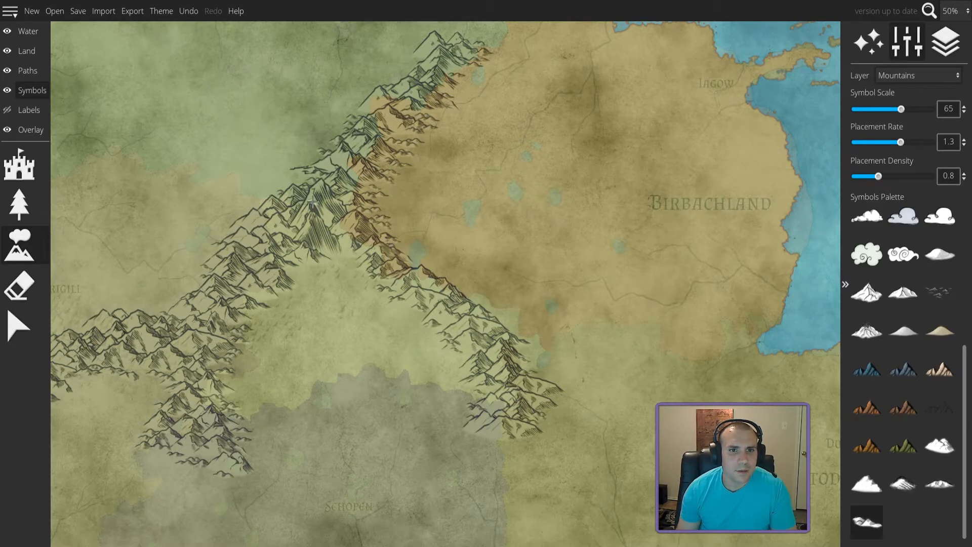
pyautogui.moveTo(355, 266)
pyautogui.mouseDown()
pyautogui.moveTo(318, 268)
pyautogui.moveTo(296, 286)
pyautogui.mouseUp()
pyautogui.scroll(-2, 378, 286)
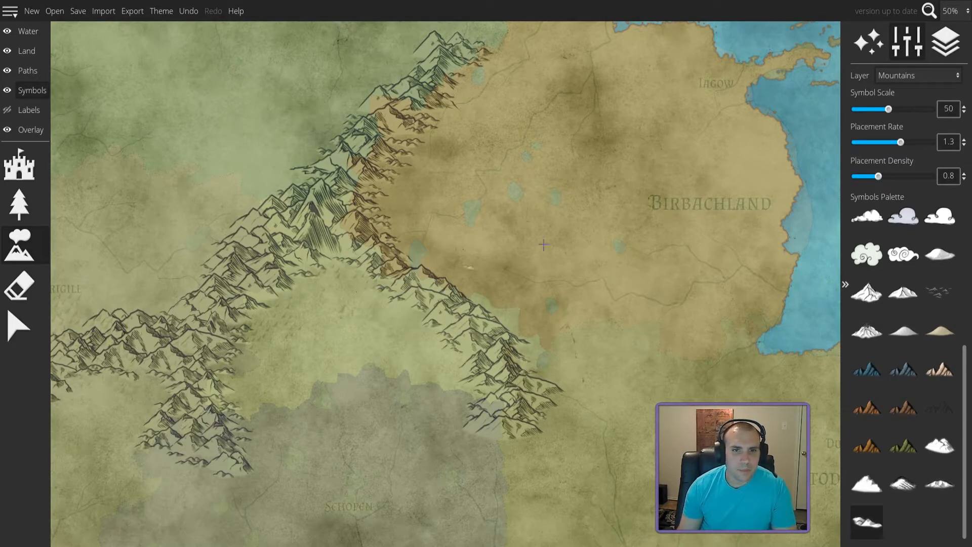
# - Check the region map with the trace image at full opacity, and fade its opacity to 0.05
pyautogui.scroll(-2, 540, 272)
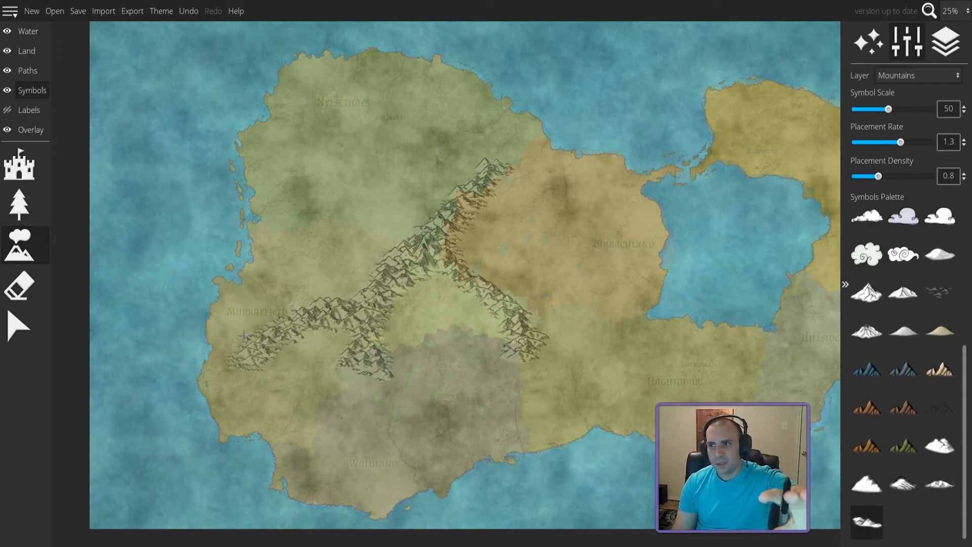
pyautogui.click(30, 130)
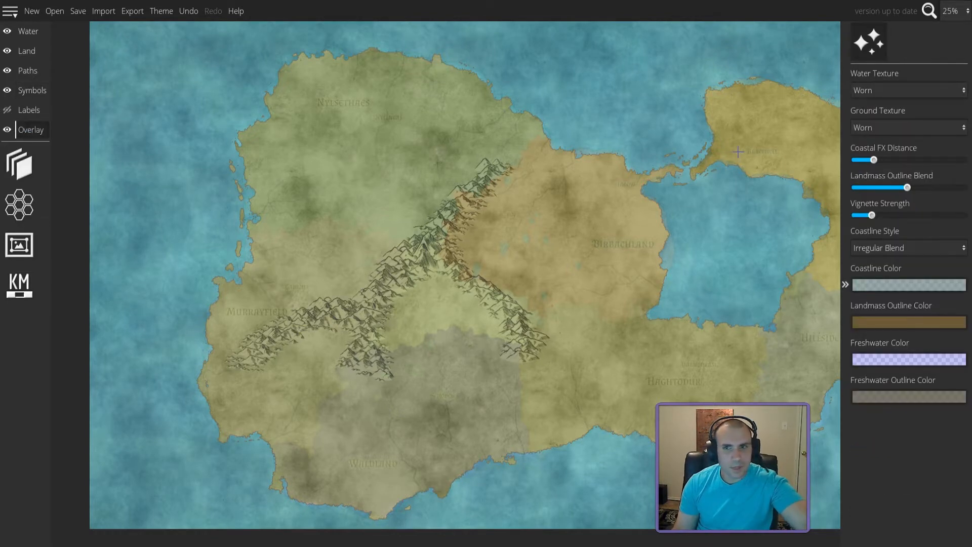
pyautogui.click(21, 166)
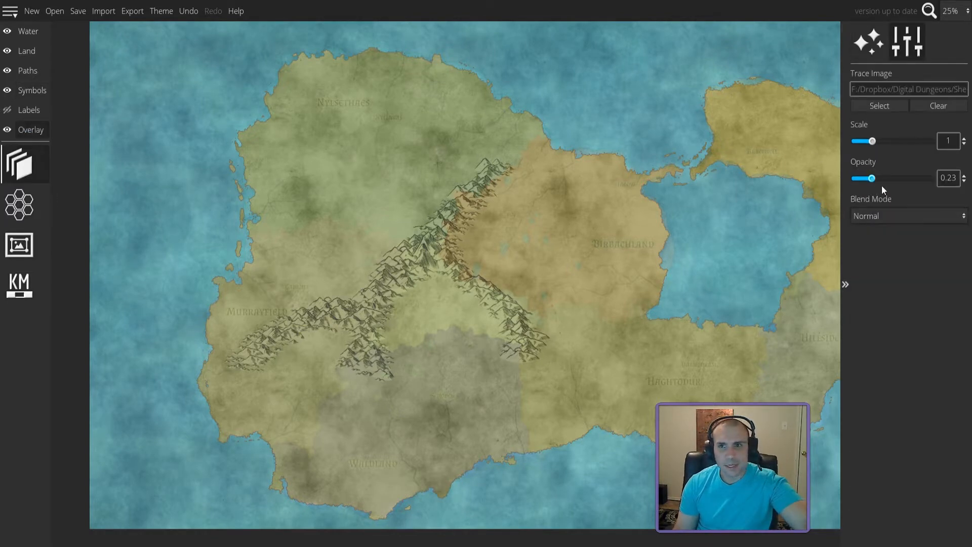
pyautogui.moveTo(872, 179); pyautogui.dragTo(931, 179)
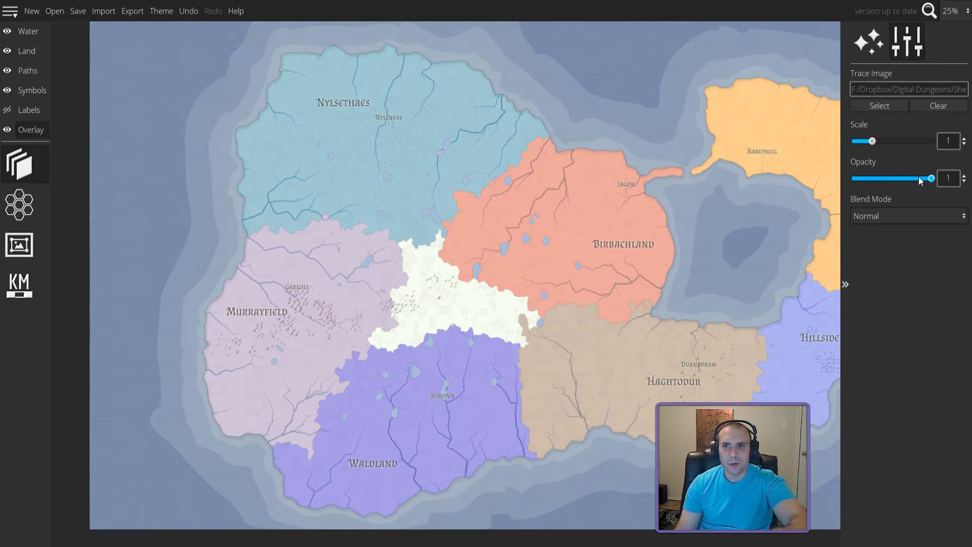
pyautogui.moveTo(930, 179); pyautogui.dragTo(878, 180)
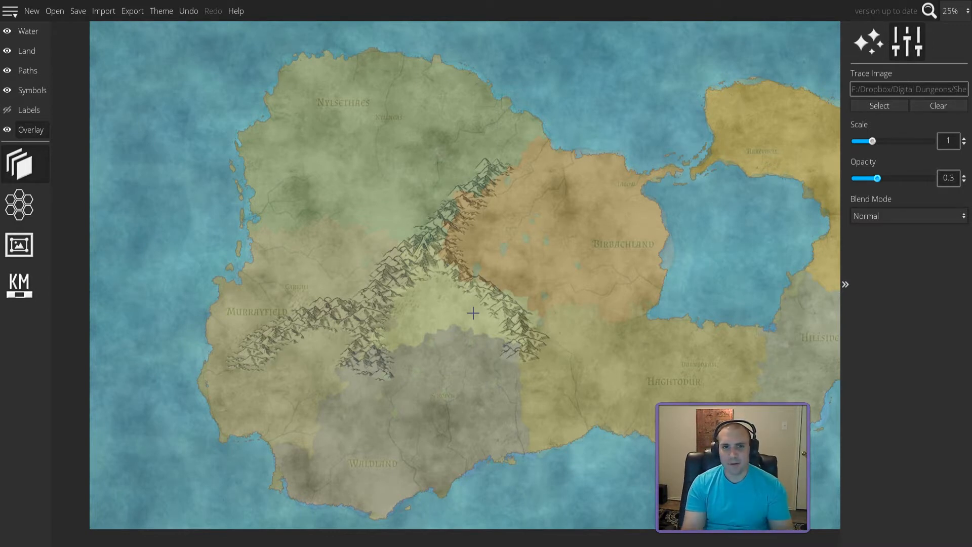
pyautogui.moveTo(879, 177)
pyautogui.mouseDown()
pyautogui.moveTo(849, 175)
pyautogui.moveTo(888, 183)
pyautogui.moveTo(880, 187)
pyautogui.mouseUp()
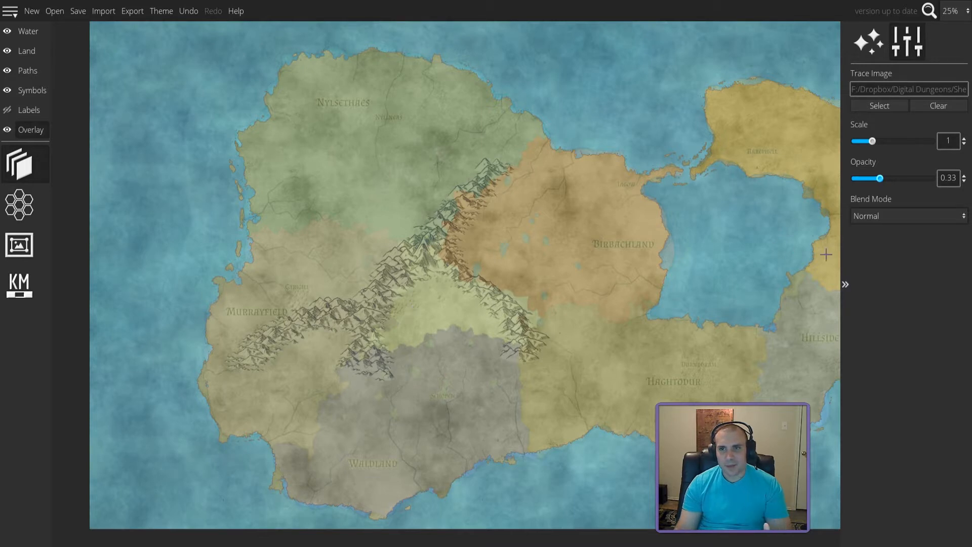
pyautogui.moveTo(882, 179); pyautogui.dragTo(859, 183)
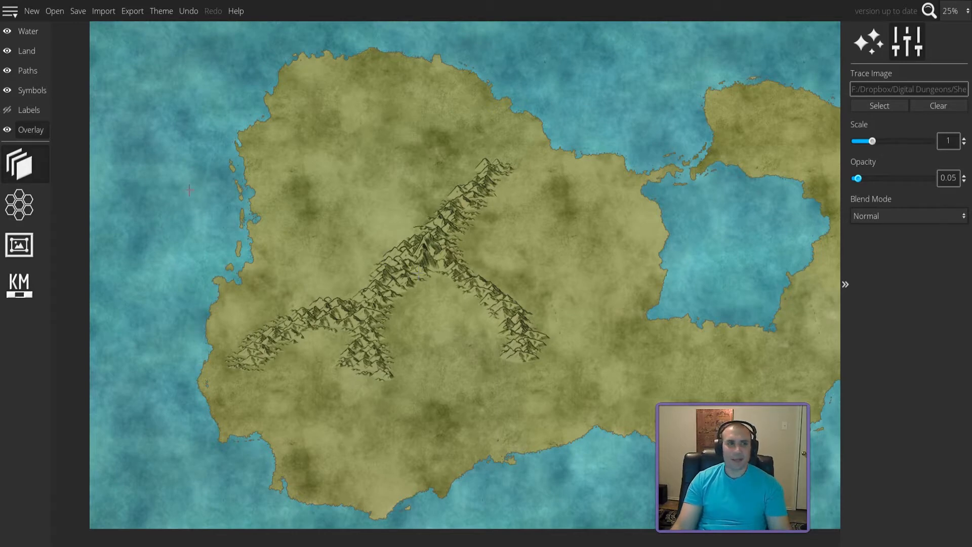
# - Try coloring the whole mountain range with the Rocks [M] (50) mountain color at brush size 86 and opacity 0.39
pyautogui.click(26, 51)
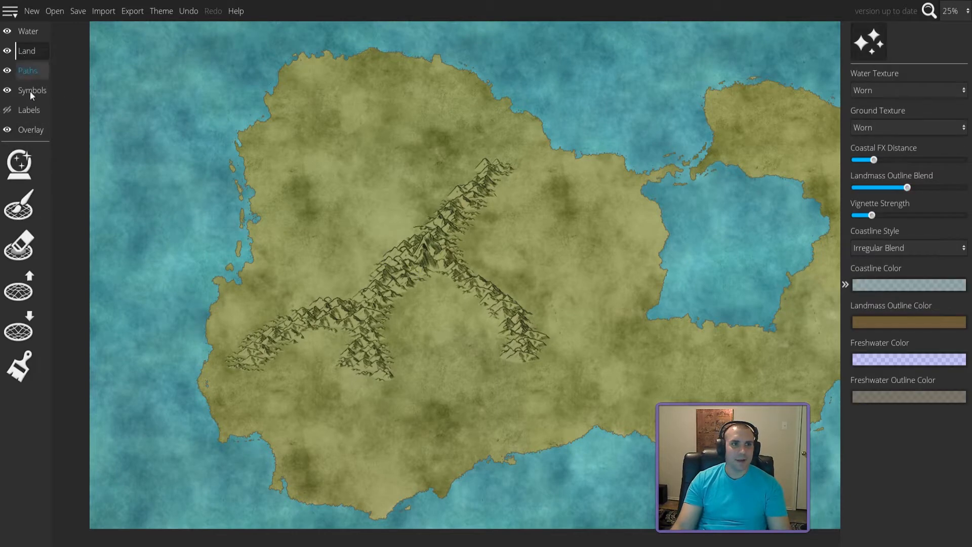
pyautogui.click(25, 369)
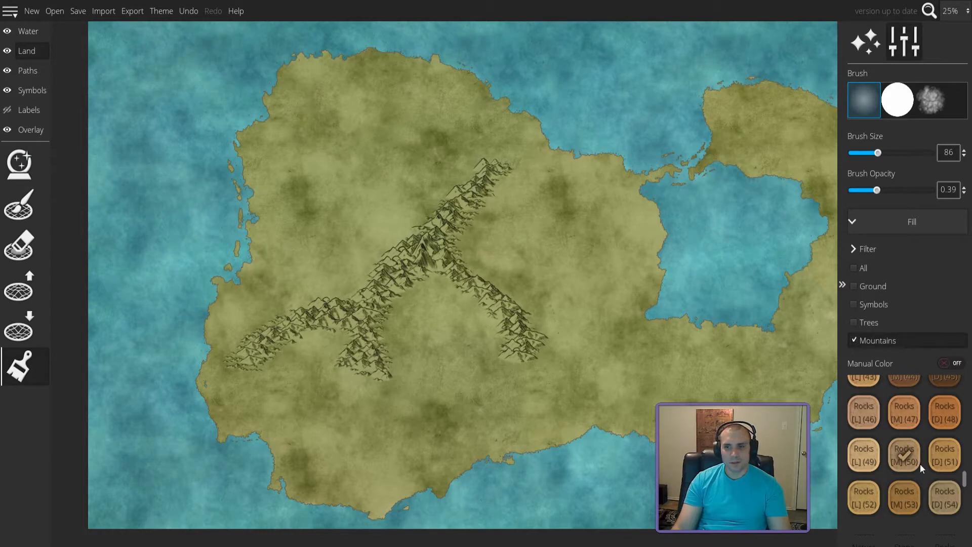
pyautogui.moveTo(488, 162)
pyautogui.mouseDown()
pyautogui.moveTo(442, 235)
pyautogui.moveTo(394, 279)
pyautogui.moveTo(396, 260)
pyautogui.moveTo(453, 284)
pyautogui.moveTo(527, 350)
pyautogui.mouseUp()
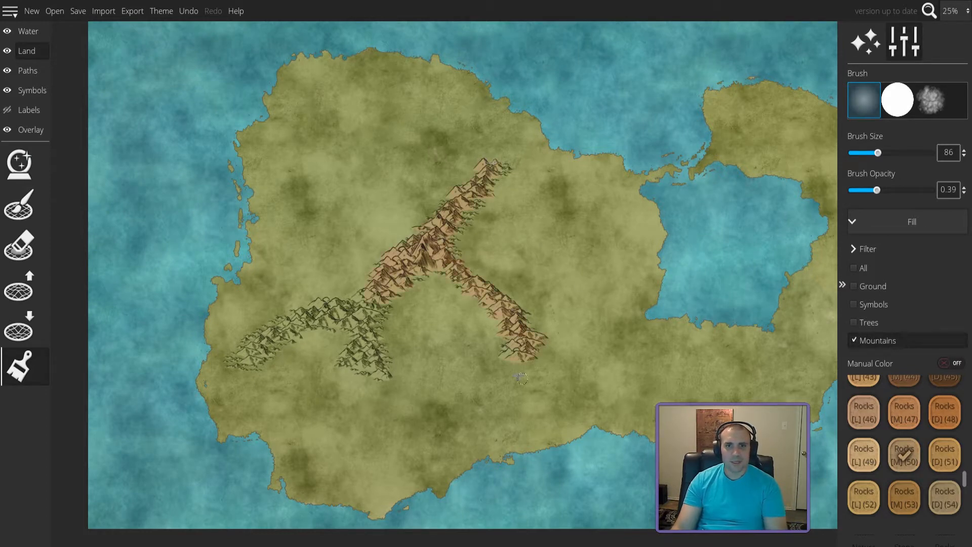
pyautogui.moveTo(377, 359)
pyautogui.mouseDown()
pyautogui.moveTo(314, 324)
pyautogui.moveTo(272, 345)
pyautogui.mouseUp()
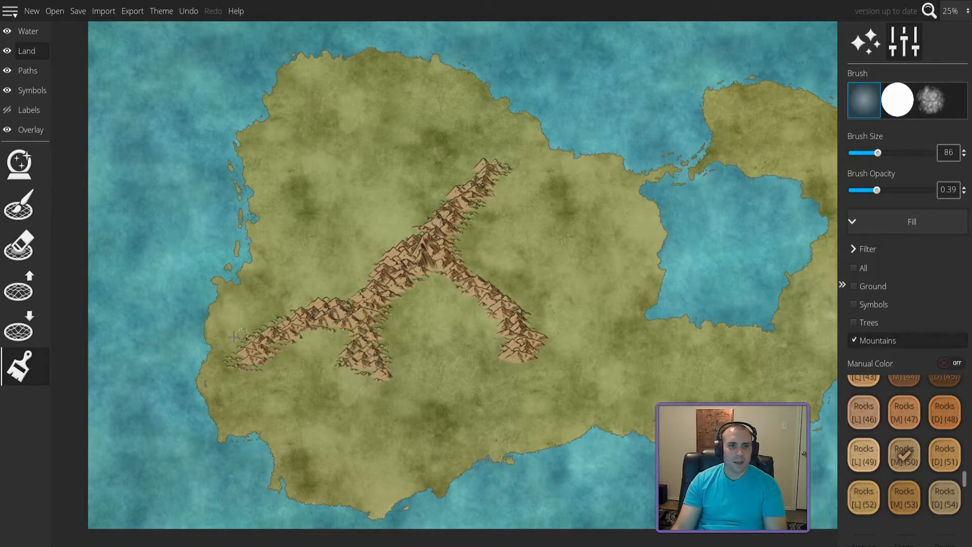
pyautogui.hotkey('ctrl', 'z')
# - Color the northern ridge and southeastern branch with the Rocks [D] (57) mountain color at brush size 86 and opacity 0.39
pyautogui.scroll(-4, 906, 472)
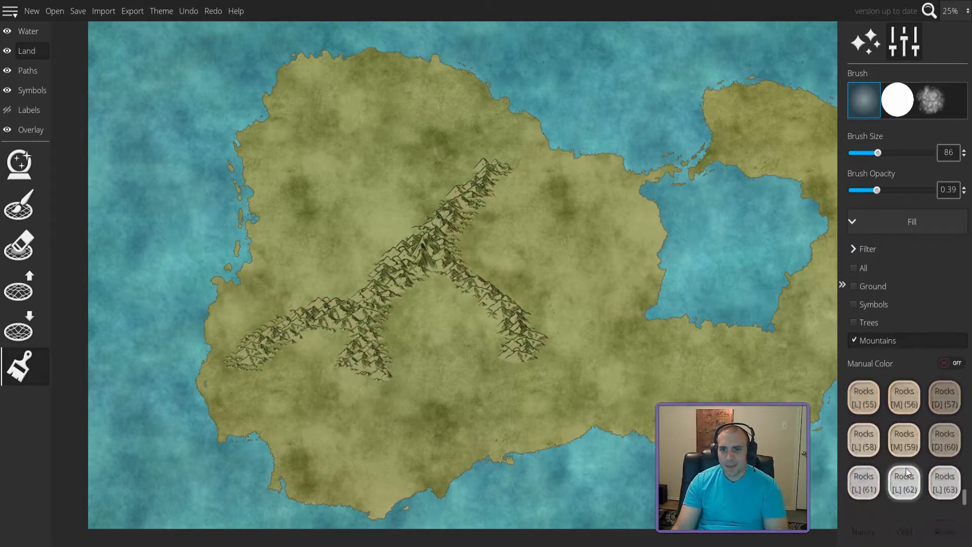
pyautogui.scroll(1, 912, 468)
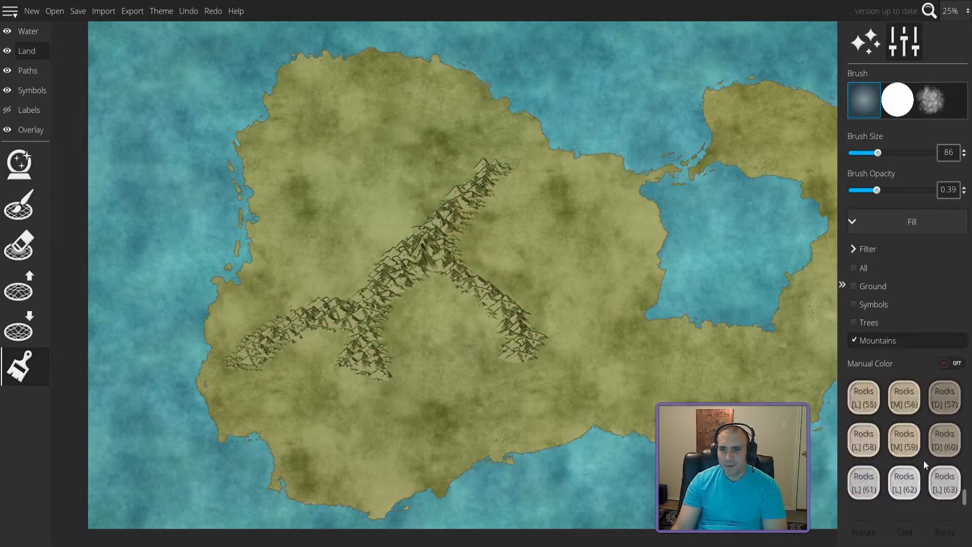
pyautogui.click(943, 401)
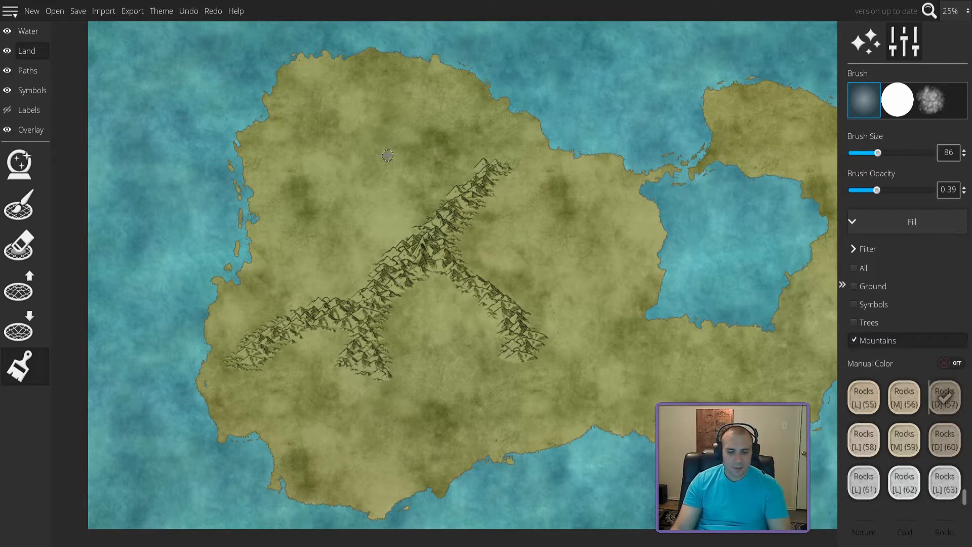
pyautogui.scroll(2, 431, 247)
pyautogui.moveTo(431, 247)
pyautogui.mouseDown()
pyautogui.moveTo(403, 261)
pyautogui.moveTo(406, 243)
pyautogui.moveTo(370, 265)
pyautogui.moveTo(346, 295)
pyautogui.moveTo(371, 290)
pyautogui.moveTo(367, 307)
pyautogui.moveTo(378, 303)
pyautogui.moveTo(336, 331)
pyautogui.moveTo(333, 303)
pyautogui.moveTo(314, 339)
pyautogui.moveTo(390, 273)
pyautogui.moveTo(417, 270)
pyautogui.moveTo(483, 331)
pyautogui.moveTo(503, 331)
pyautogui.moveTo(550, 367)
pyautogui.moveTo(575, 401)
pyautogui.moveTo(599, 478)
pyautogui.moveTo(578, 483)
pyautogui.moveTo(423, 215)
pyautogui.moveTo(545, 100)
pyautogui.mouseUp()
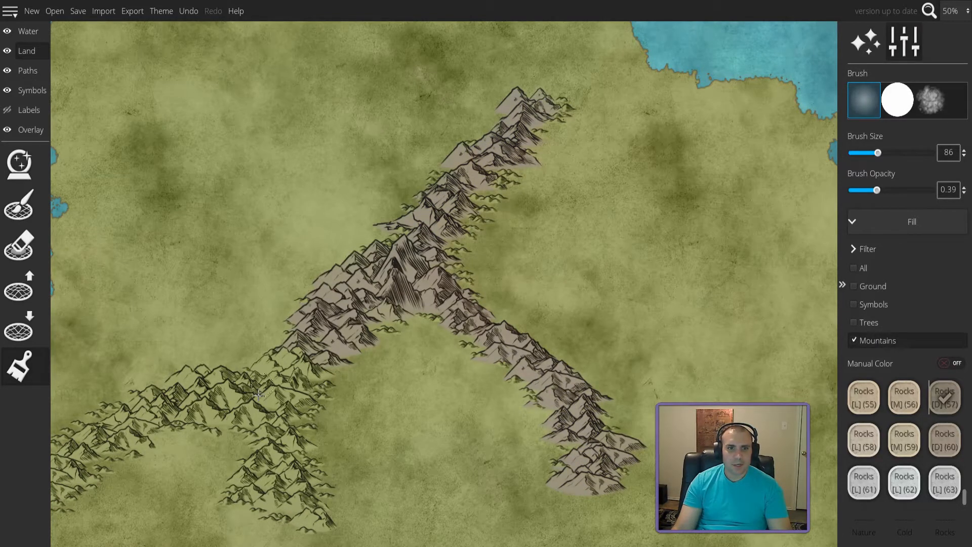
# - Extend the Rocks [D] (57) color over the southwestern arm and the southward branch of the range
pyautogui.moveTo(296, 365)
pyautogui.mouseDown()
pyautogui.moveTo(268, 392)
pyautogui.moveTo(190, 403)
pyautogui.moveTo(197, 393)
pyautogui.moveTo(117, 420)
pyautogui.mouseUp()
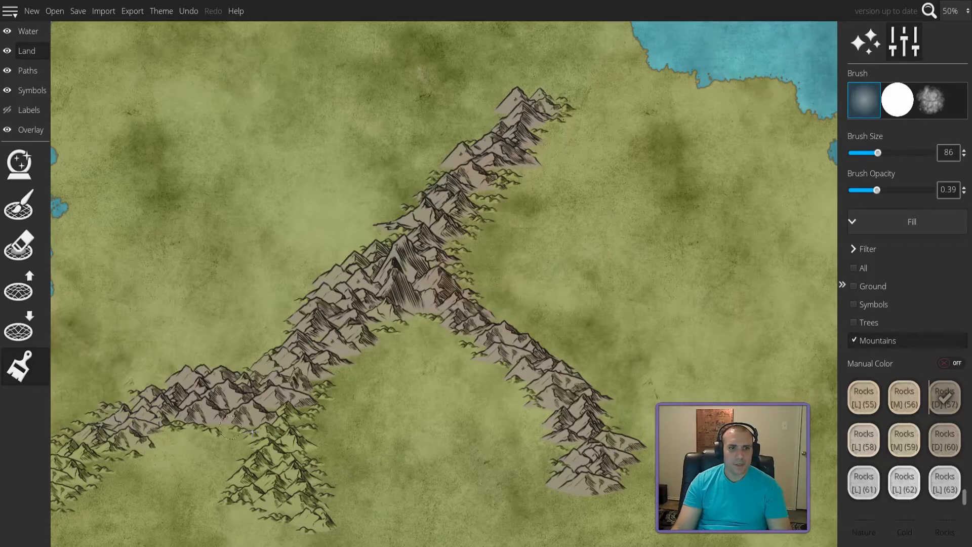
pyautogui.moveTo(276, 405)
pyautogui.mouseDown()
pyautogui.moveTo(268, 463)
pyautogui.moveTo(301, 509)
pyautogui.moveTo(286, 501)
pyautogui.mouseUp()
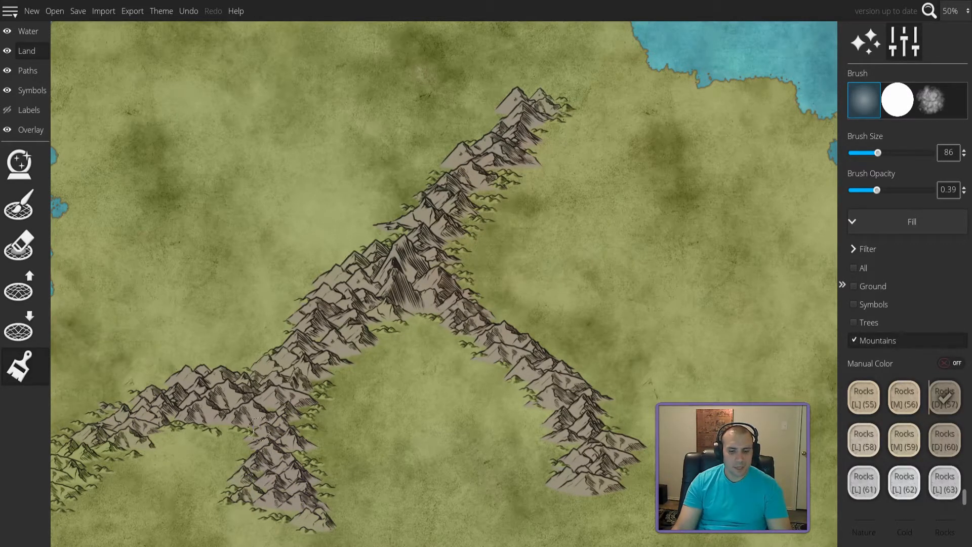
pyautogui.moveTo(231, 381); pyautogui.dragTo(454, 329)
pyautogui.moveTo(308, 393)
pyautogui.mouseDown()
pyautogui.moveTo(312, 403)
pyautogui.moveTo(290, 432)
pyautogui.mouseUp()
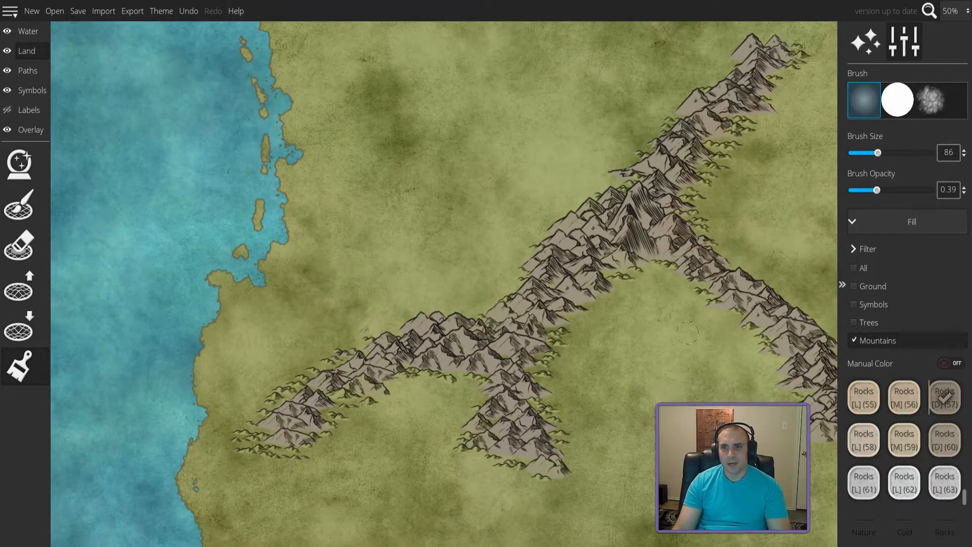
# - Try lightening the peaks around the central mountain with the Rocks [L] (55) color at brush size 86
pyautogui.click(864, 397)
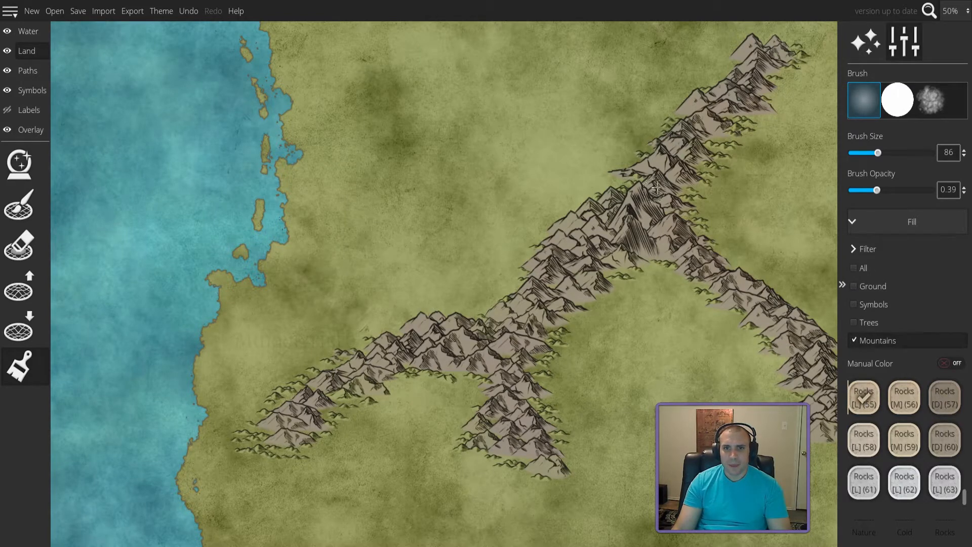
pyautogui.moveTo(656, 188)
pyautogui.mouseDown()
pyautogui.moveTo(622, 223)
pyautogui.moveTo(633, 208)
pyautogui.moveTo(598, 230)
pyautogui.mouseUp()
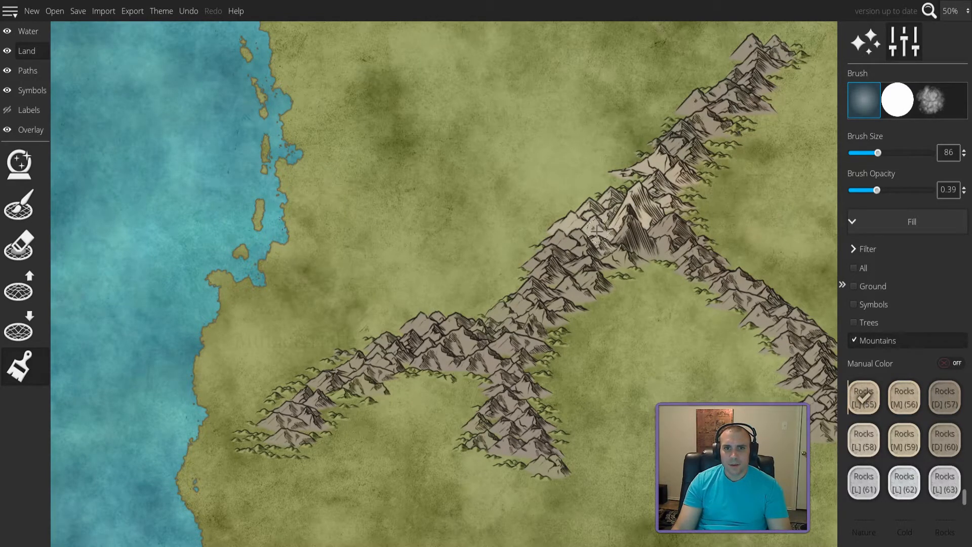
pyautogui.hotkey('ctrl', 'z')
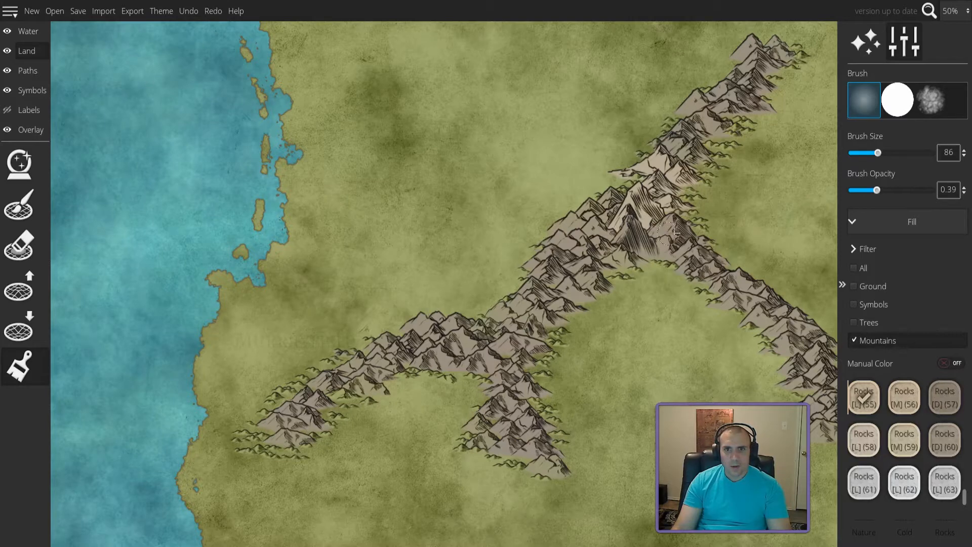
pyautogui.hotkey('ctrl', 'z')
pyautogui.hotkey('ctrl', 'y')
pyautogui.hotkey('ctrl', 'z')
# - Reduce the brush size to 29 and dab Rocks [L] (55) highlights along the central ridge, southwestern arm, southward and southeastern branches
pyautogui.moveTo(873, 157); pyautogui.dragTo(862, 158)
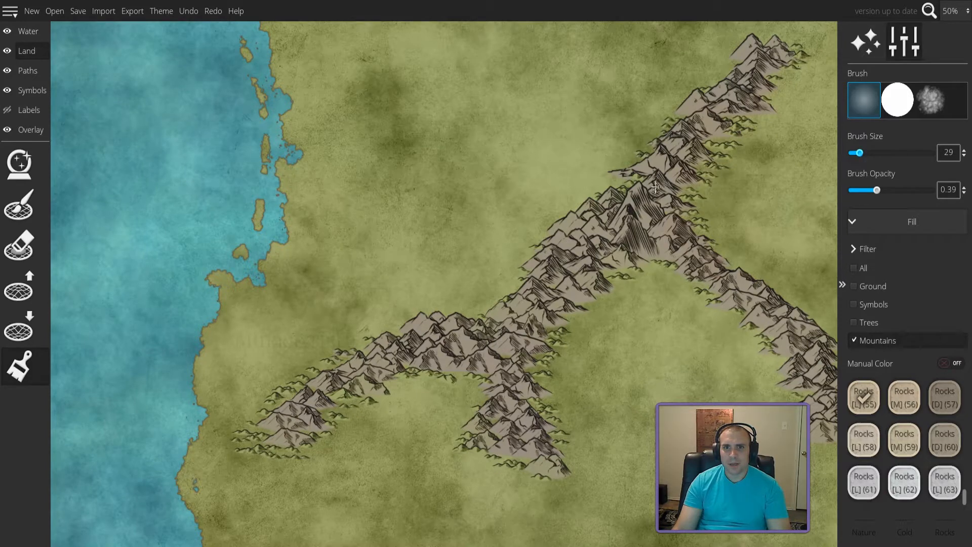
pyautogui.hotkey('ctrl', 'y')
pyautogui.moveTo(571, 236)
pyautogui.mouseDown()
pyautogui.moveTo(500, 332)
pyautogui.moveTo(360, 360)
pyautogui.moveTo(322, 390)
pyautogui.mouseUp()
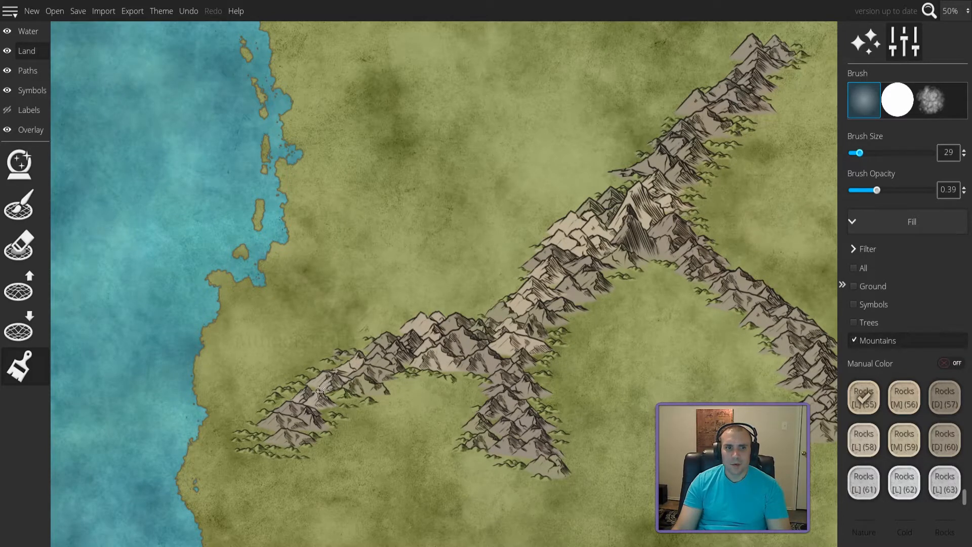
pyautogui.moveTo(504, 407); pyautogui.dragTo(538, 421)
pyautogui.moveTo(764, 354); pyautogui.dragTo(794, 326)
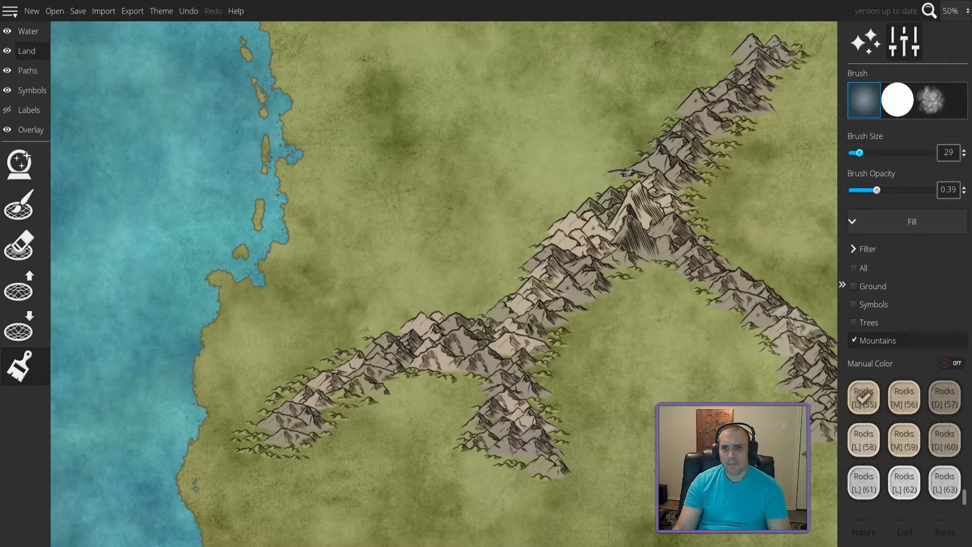
# - Add more Rocks [L] (55) highlights along the southeastern branch and the northern ridge at brush size 29
pyautogui.moveTo(741, 277); pyautogui.dragTo(748, 281)
pyautogui.moveTo(725, 124)
pyautogui.mouseDown()
pyautogui.moveTo(713, 122)
pyautogui.moveTo(690, 147)
pyautogui.moveTo(704, 136)
pyautogui.mouseUp()
pyautogui.moveTo(750, 53); pyautogui.dragTo(771, 62)
# - Shade spots on the northern ridge, southeastern branch and southward branch junction with the Rocks [D] (57) color
pyautogui.click(948, 390)
pyautogui.moveTo(666, 155)
pyautogui.mouseDown()
pyautogui.moveTo(673, 146)
pyautogui.moveTo(695, 152)
pyautogui.mouseUp()
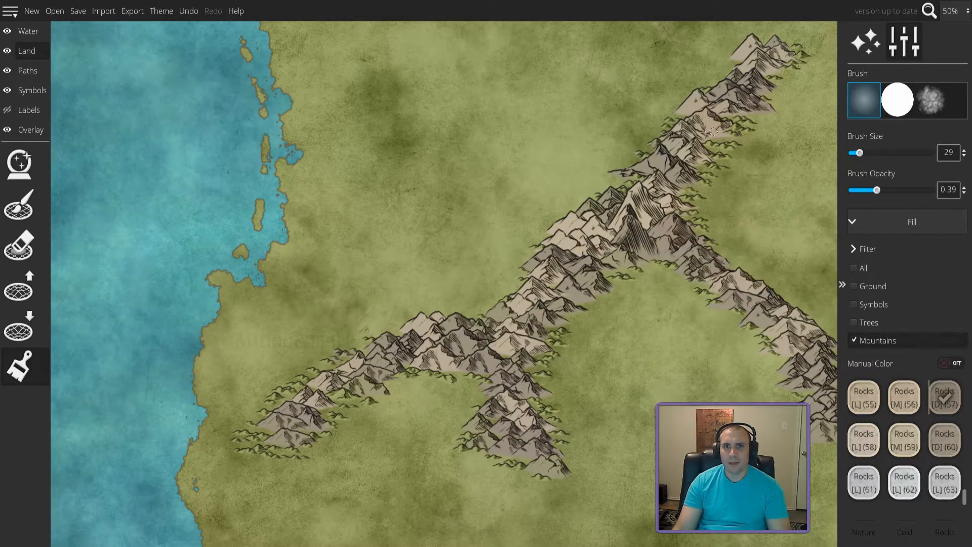
pyautogui.moveTo(798, 320); pyautogui.dragTo(808, 327)
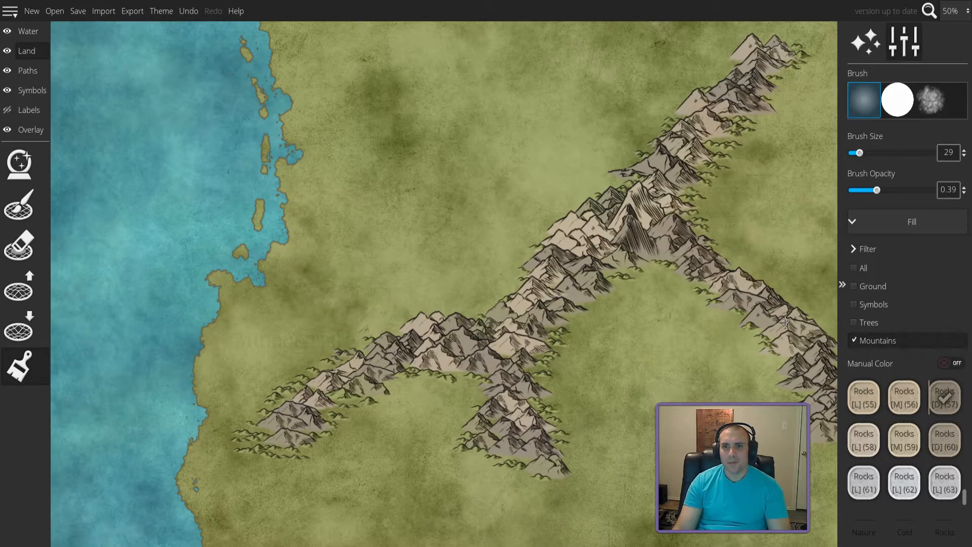
pyautogui.click(506, 345)
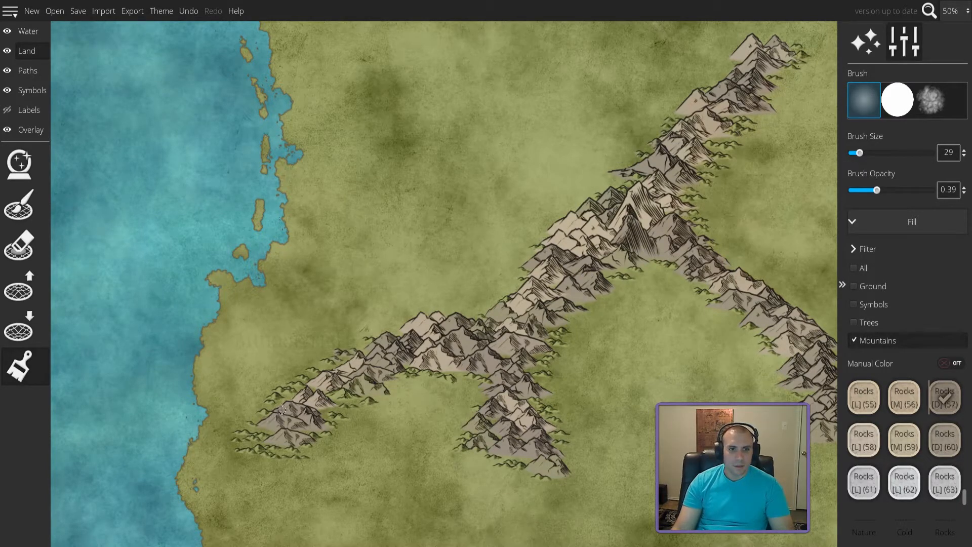
# - Whiten the large central mountain and its summit with the Rocks [L] (62) color
pyautogui.click(904, 483)
pyautogui.click(634, 233)
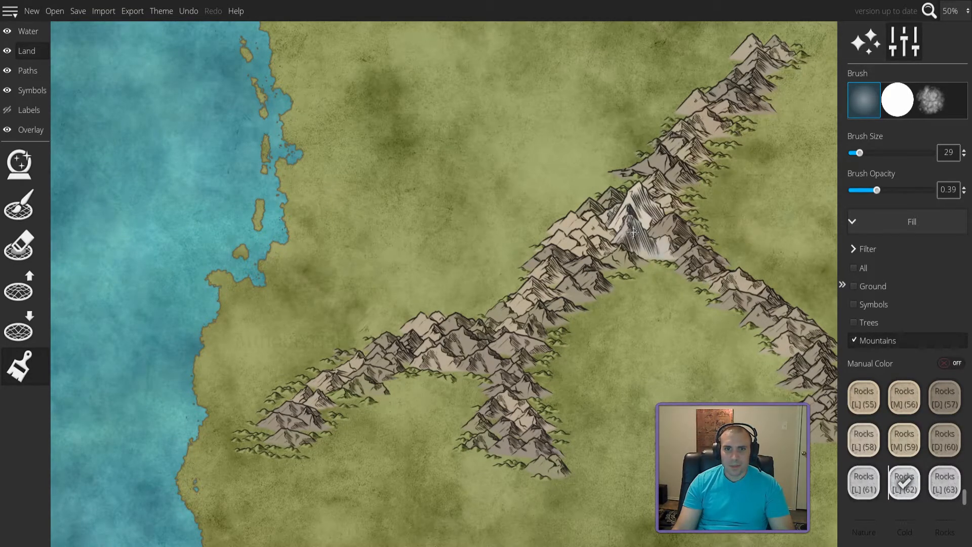
pyautogui.click(640, 203)
# - Tone down the base of the central mountain with Rocks [L] (55) and Rocks [D] (57)
pyautogui.click(864, 397)
pyautogui.click(654, 255)
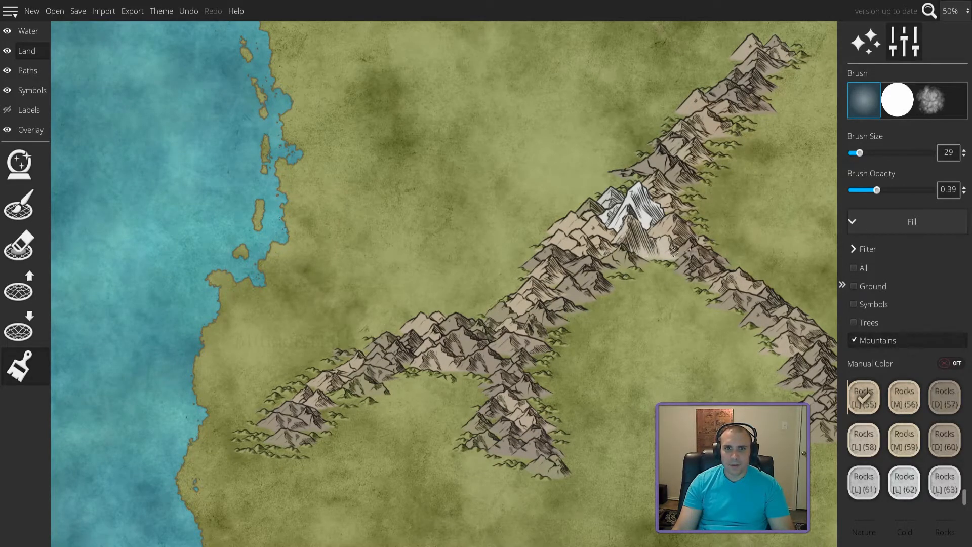
pyautogui.scroll(1, 861, 420)
pyautogui.click(945, 438)
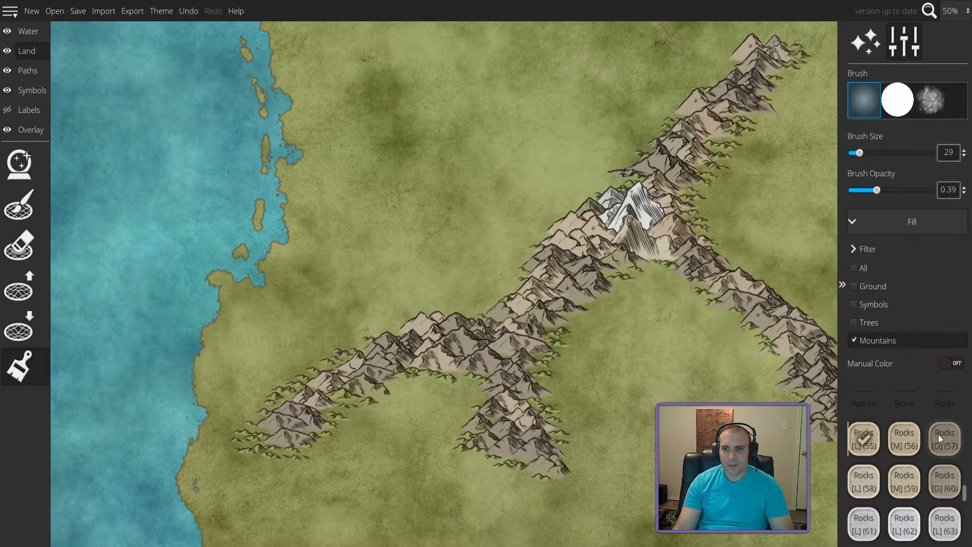
pyautogui.click(653, 248)
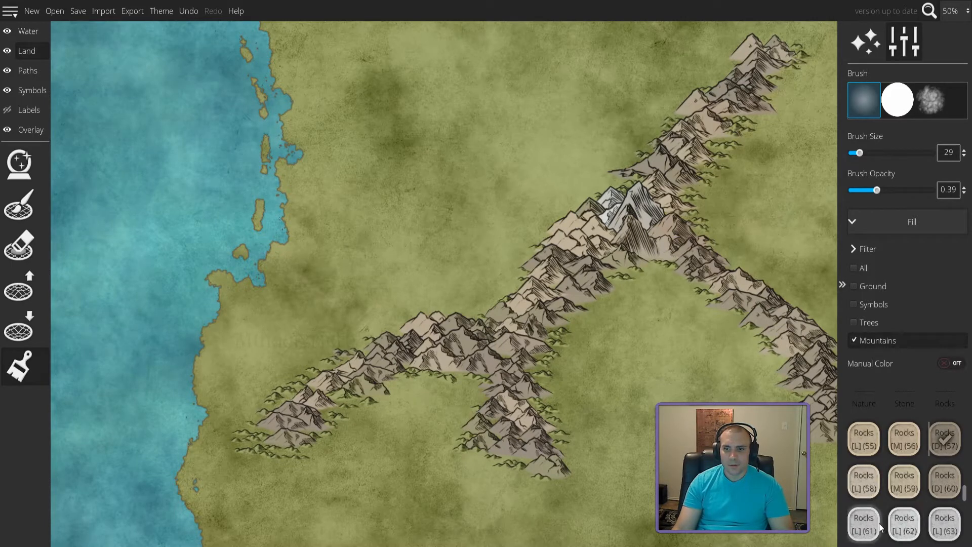
# - Whiten the central summit again with Rocks [L] (62) and tint the central peaks with Rocks [M] (65)
pyautogui.click(906, 521)
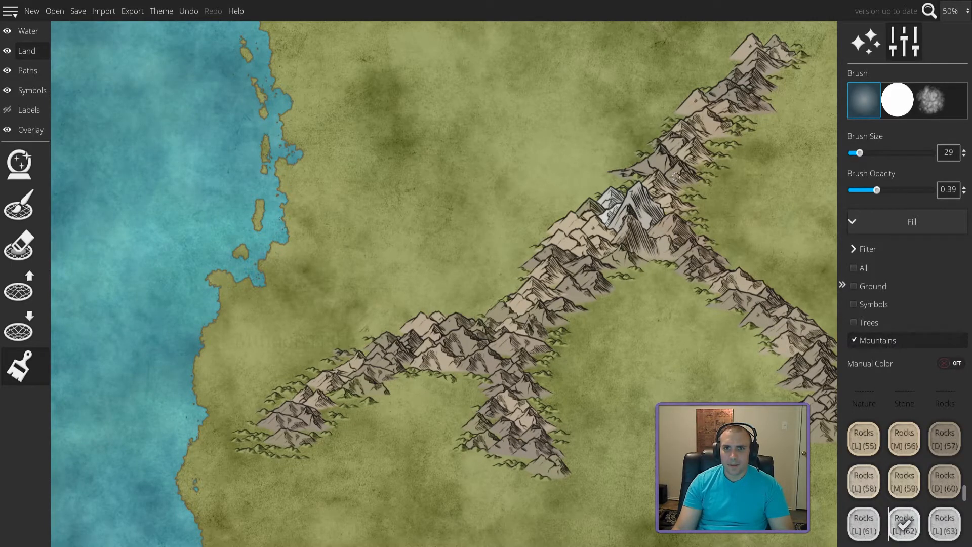
pyautogui.click(636, 194)
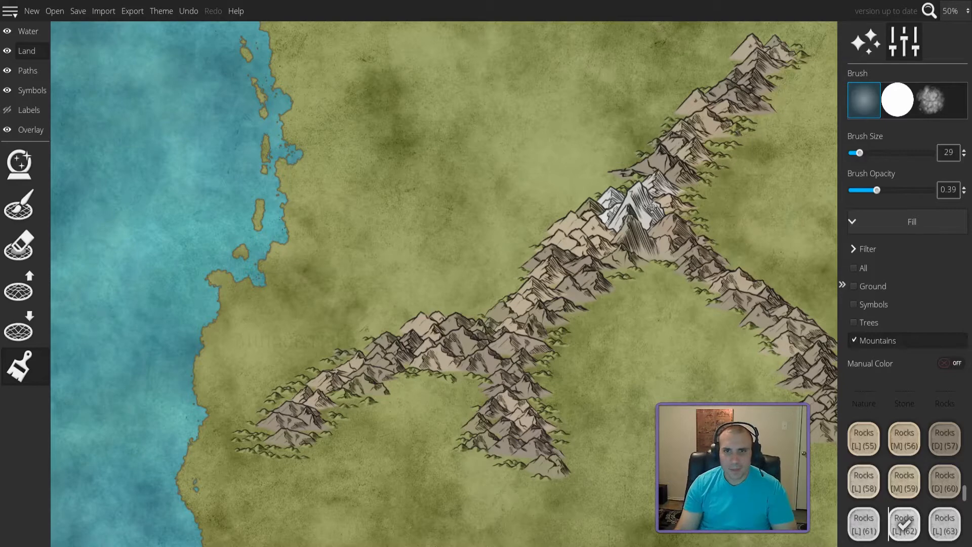
pyautogui.scroll(-3, 912, 486)
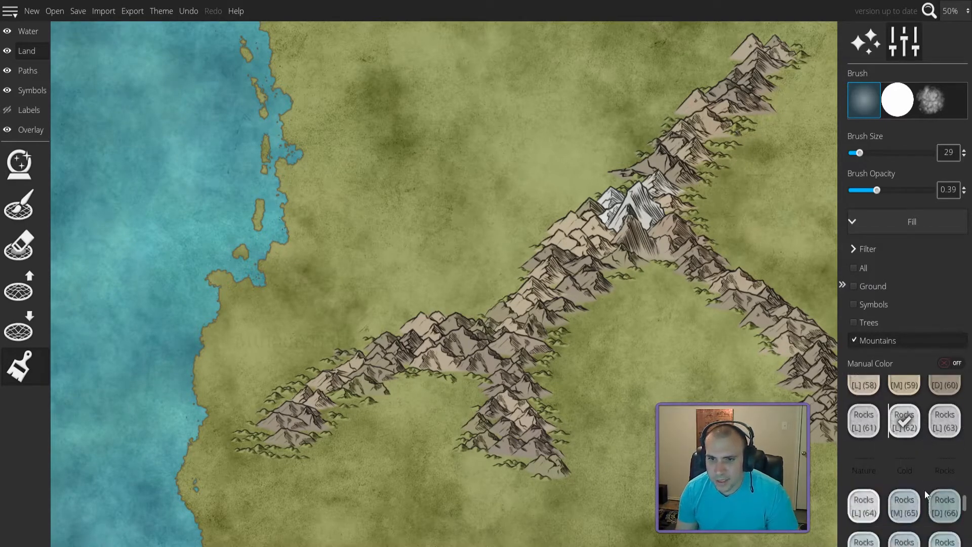
pyautogui.click(913, 475)
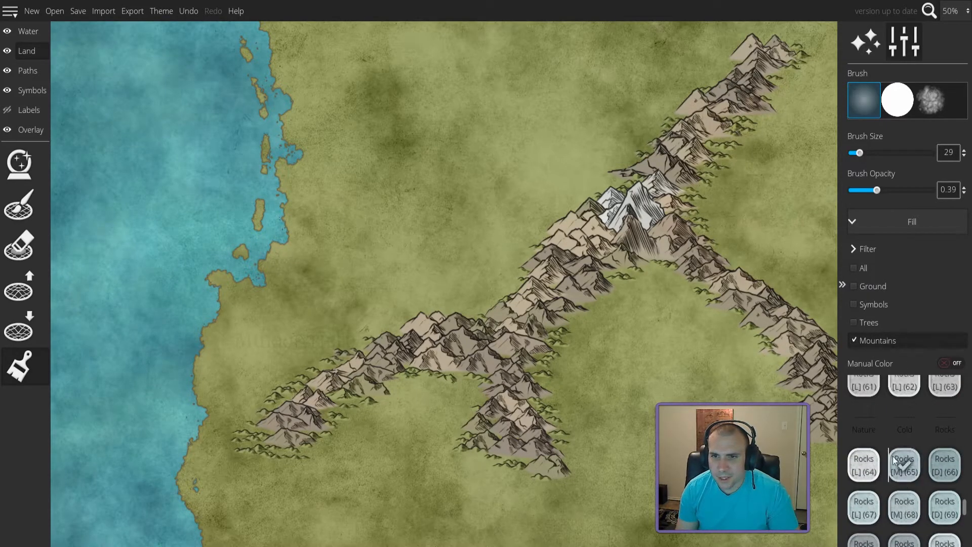
pyautogui.click(640, 207)
pyautogui.click(654, 202)
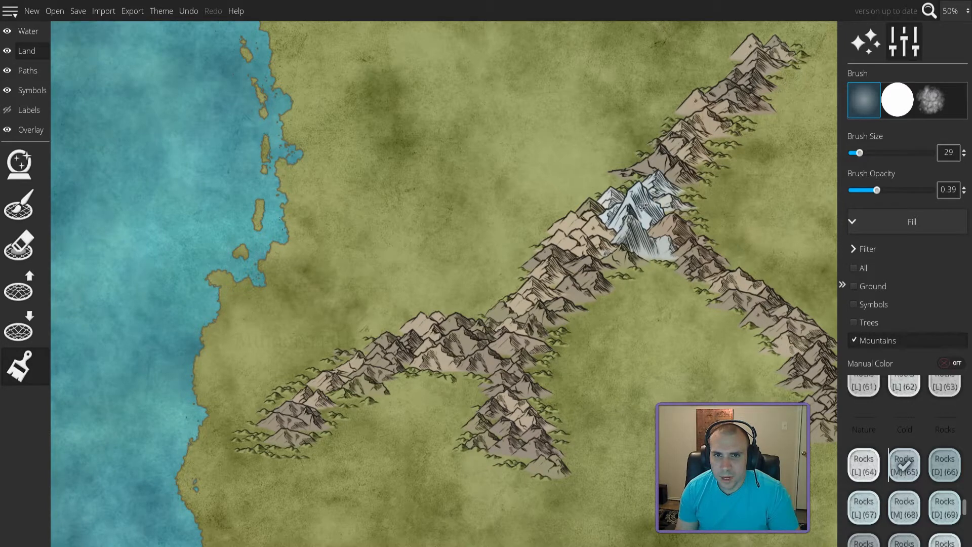
# - Darken the icy tint on the central mountain with the Rocks [D] (60) color
pyautogui.scroll(1, 891, 457)
pyautogui.click(945, 399)
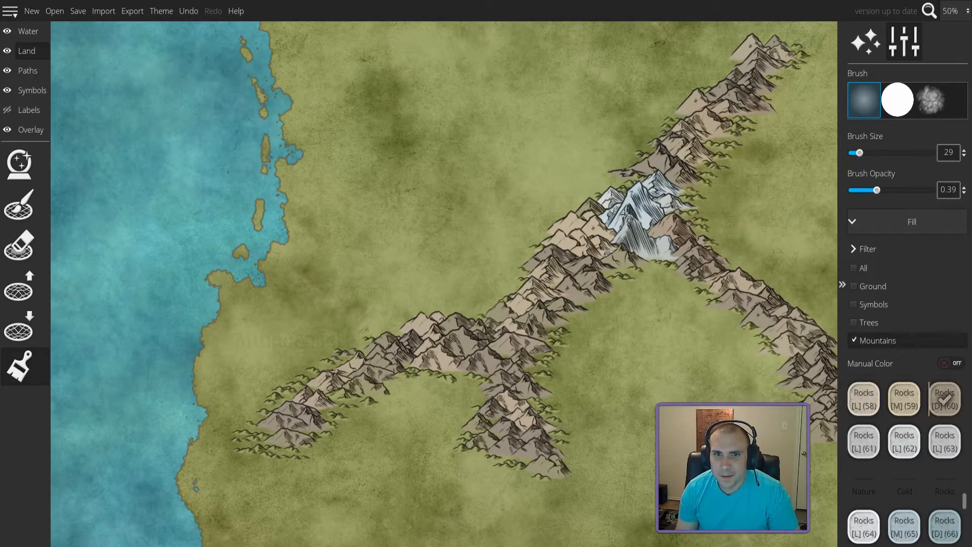
pyautogui.click(642, 205)
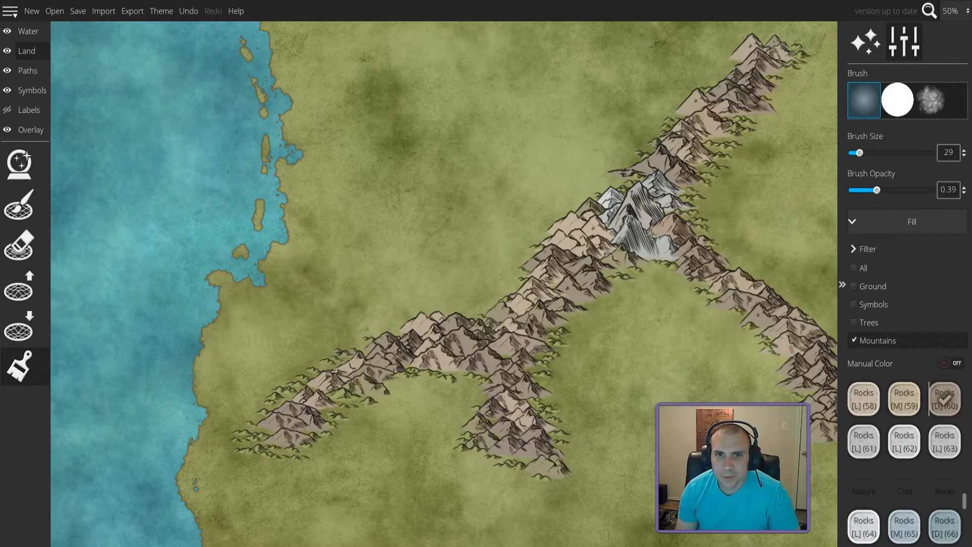
# - Raise the brush opacity to 1 and cap the central peaks with the Rocks [L] (72) color
pyautogui.moveTo(877, 190); pyautogui.dragTo(959, 191)
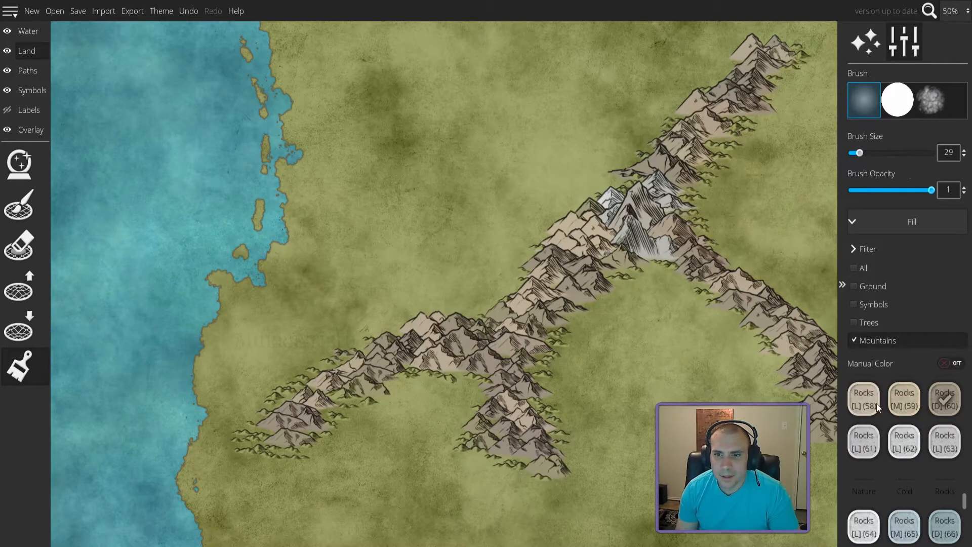
pyautogui.scroll(-3, 908, 452)
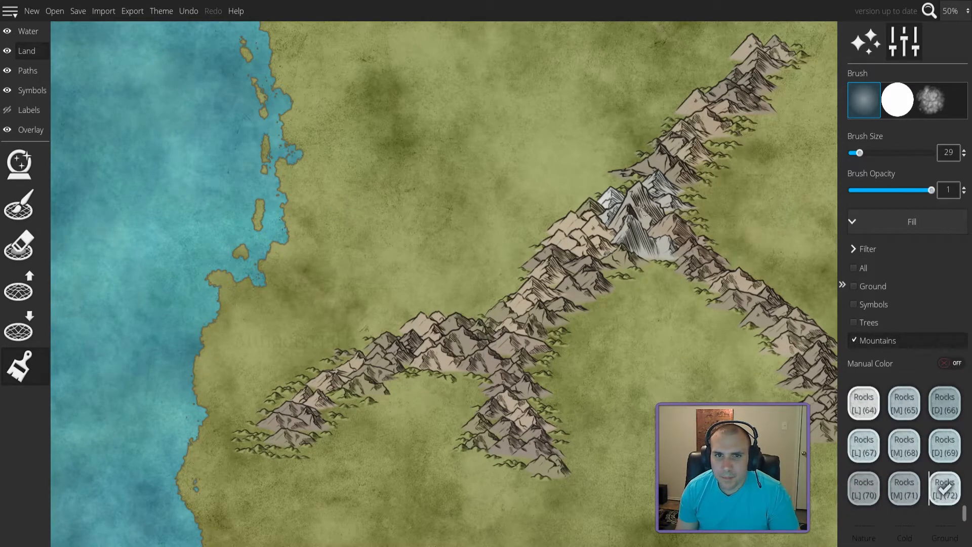
pyautogui.click(635, 193)
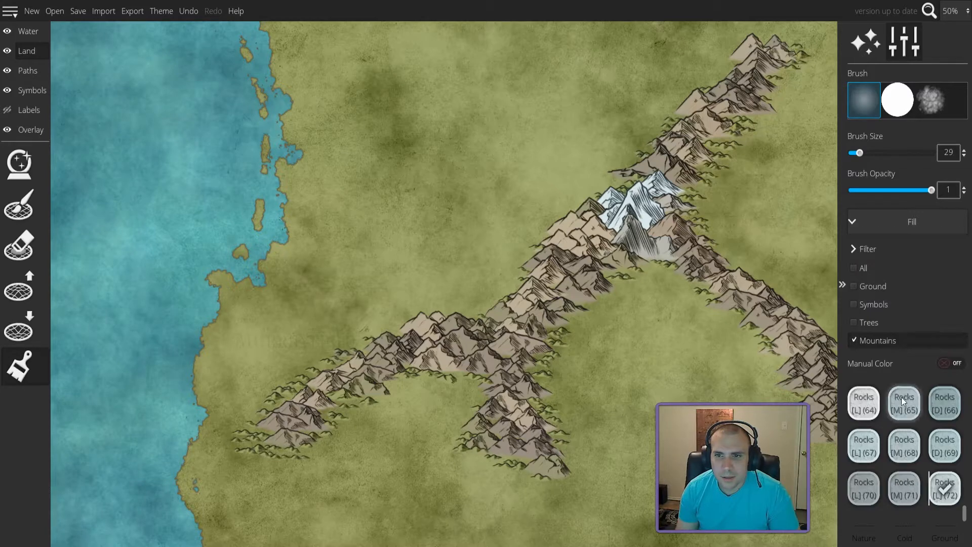
# - Lower the brush opacity to 0.28 and soften the white central peaks with Rocks [D] (60)
pyautogui.scroll(3, 906, 419)
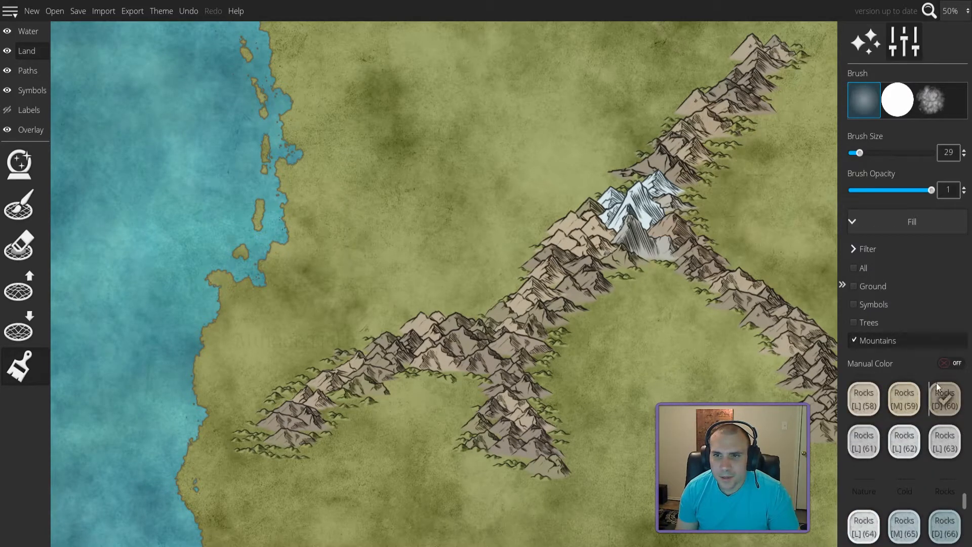
pyautogui.moveTo(932, 190); pyautogui.dragTo(870, 190)
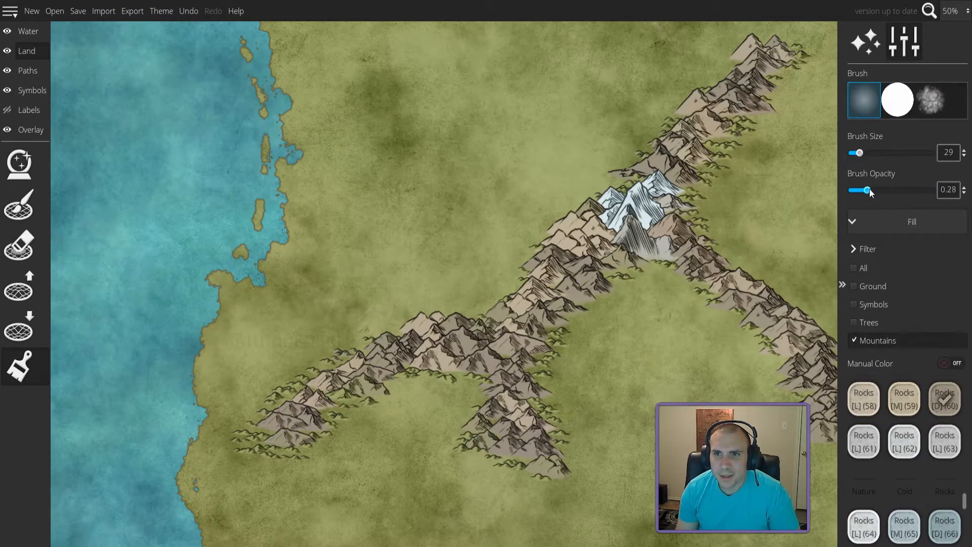
pyautogui.moveTo(658, 183)
pyautogui.mouseDown()
pyautogui.moveTo(610, 195)
pyautogui.moveTo(586, 236)
pyautogui.moveTo(601, 217)
pyautogui.mouseUp()
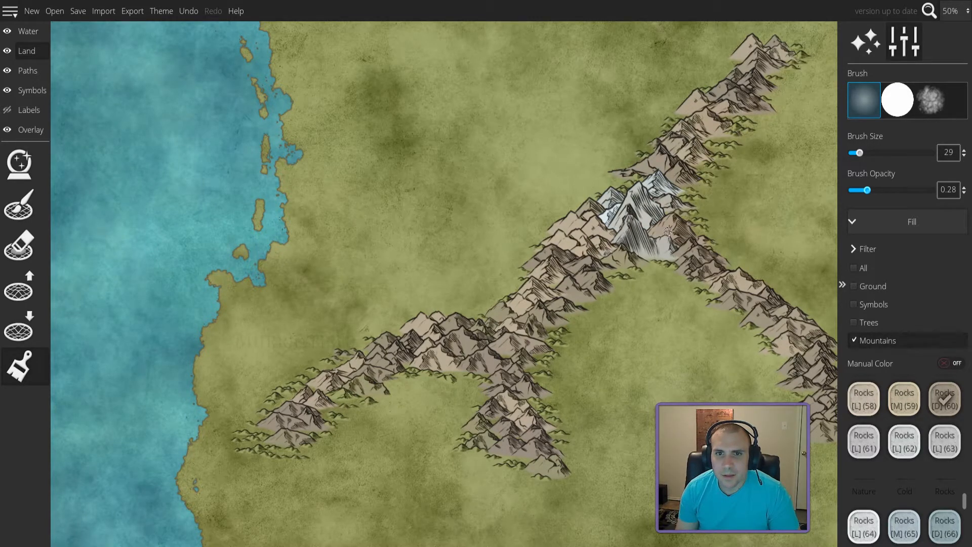
# - Pick the Dirt [D] (42) mountain color and paint the foothills at the southern end of the southward branch
pyautogui.scroll(4, 881, 406)
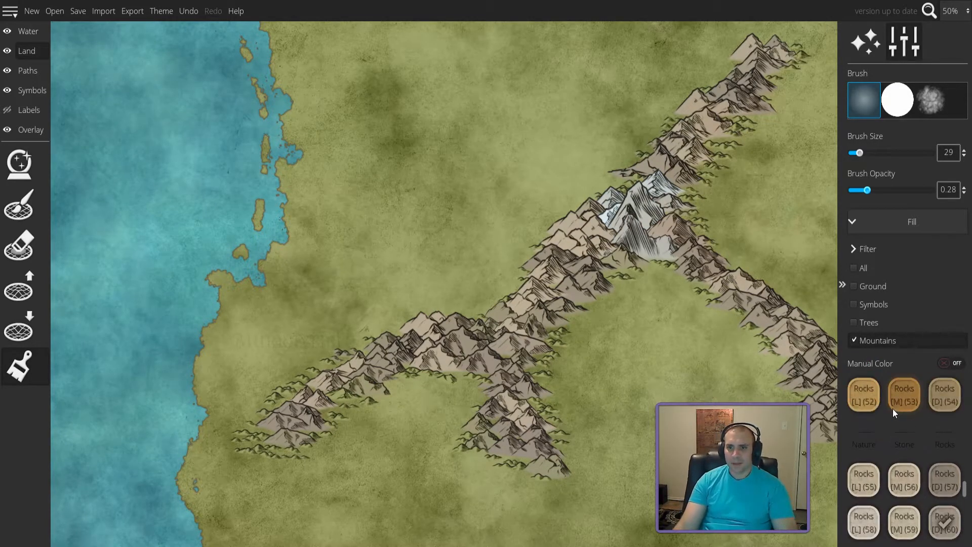
pyautogui.scroll(1, 906, 436)
pyautogui.scroll(-3, 907, 434)
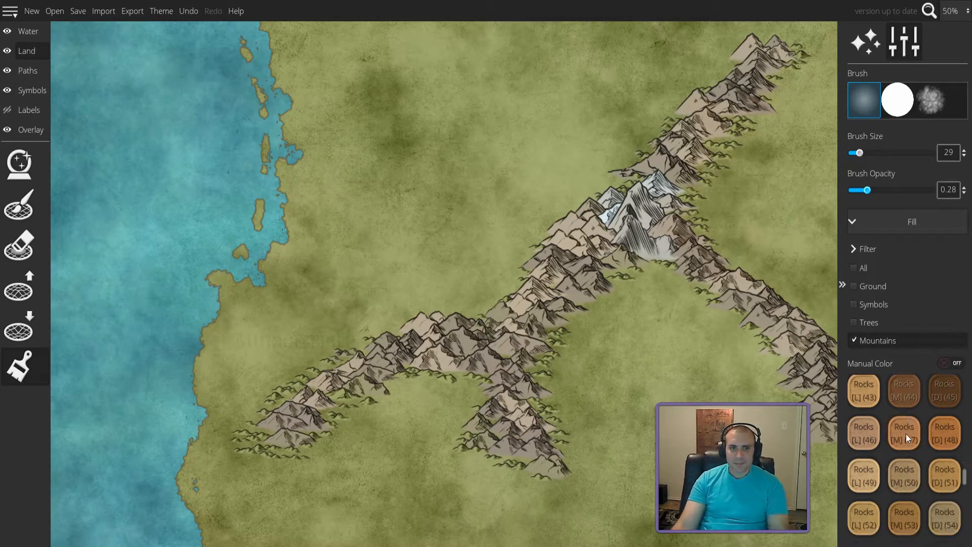
pyautogui.scroll(-2, 901, 461)
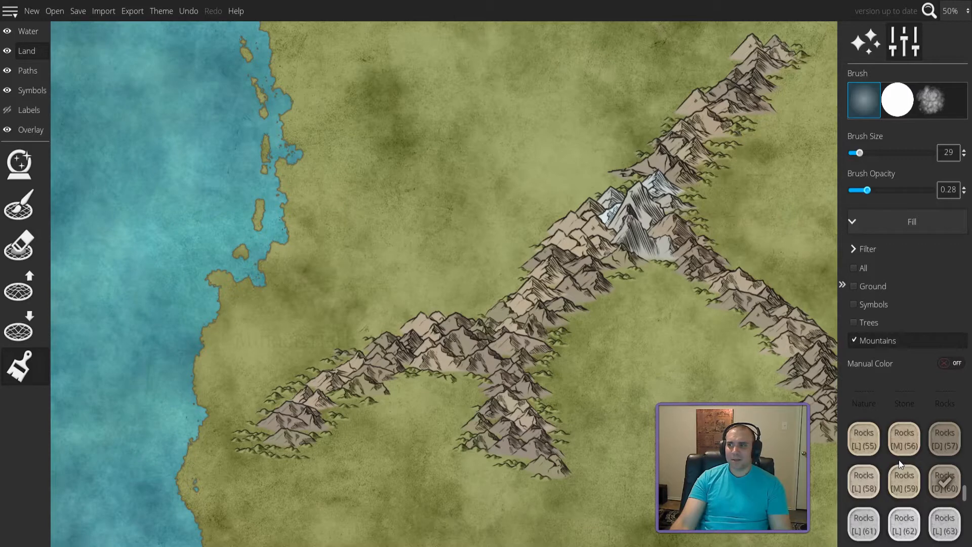
pyautogui.scroll(-5, 899, 460)
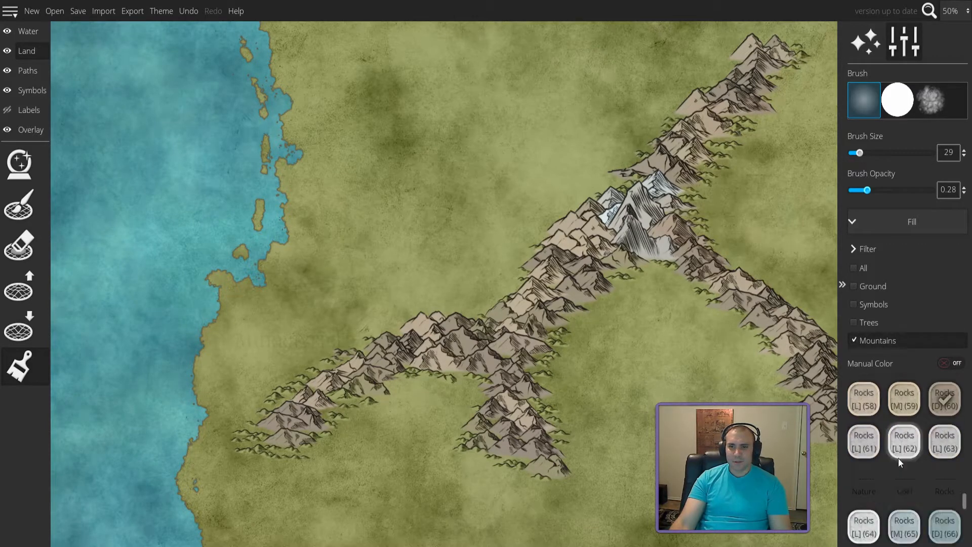
pyautogui.scroll(-3, 907, 471)
pyautogui.scroll(10, 894, 440)
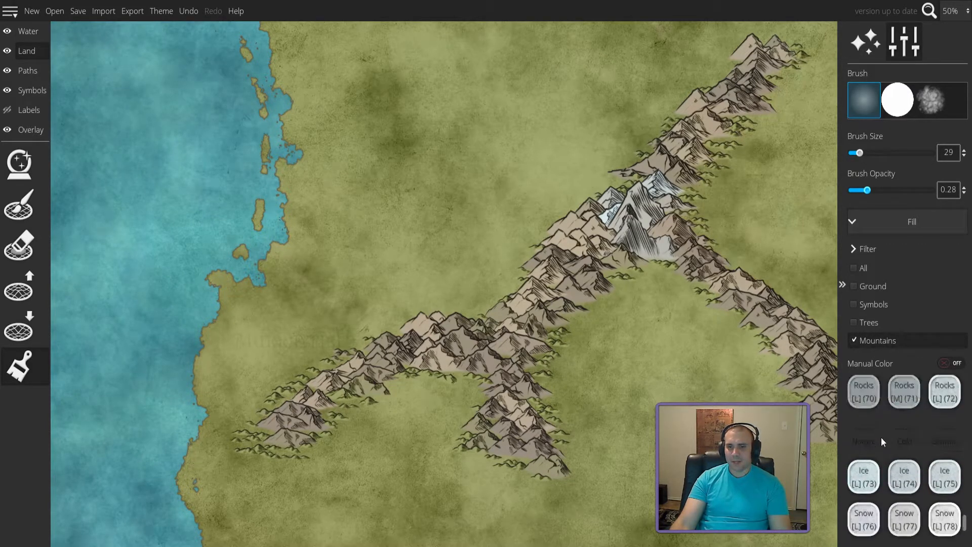
pyautogui.scroll(5, 902, 426)
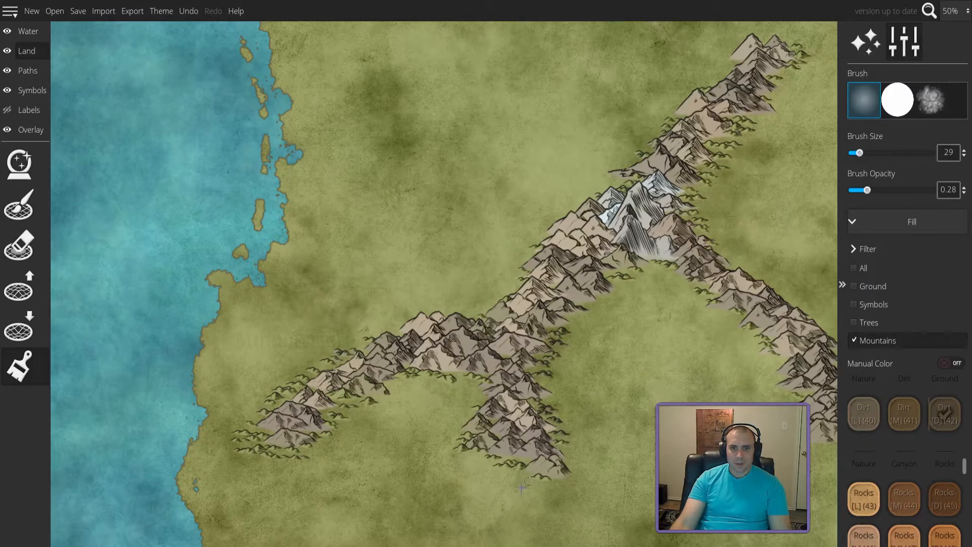
pyautogui.moveTo(540, 481)
pyautogui.mouseDown()
pyautogui.moveTo(557, 465)
pyautogui.moveTo(571, 468)
pyautogui.mouseUp()
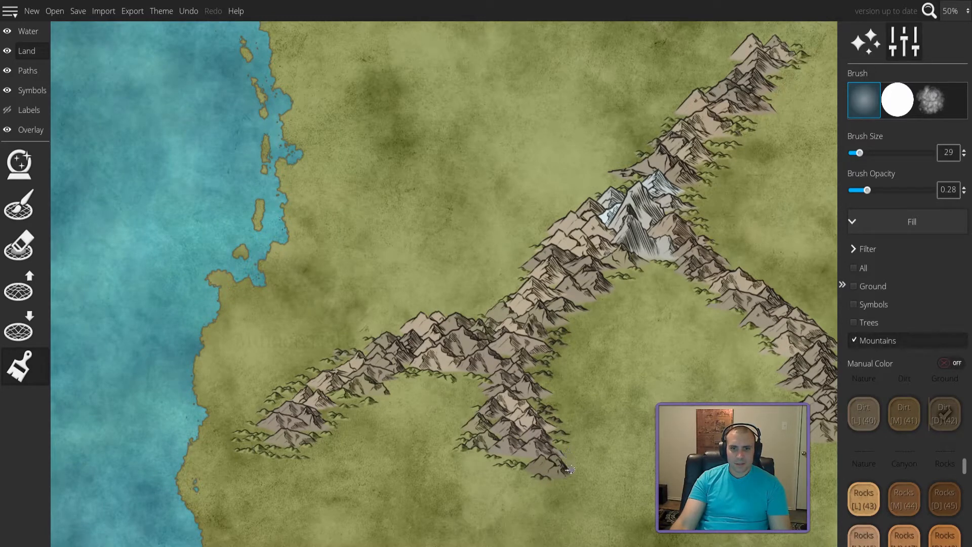
pyautogui.hotkey('ctrl', 'z')
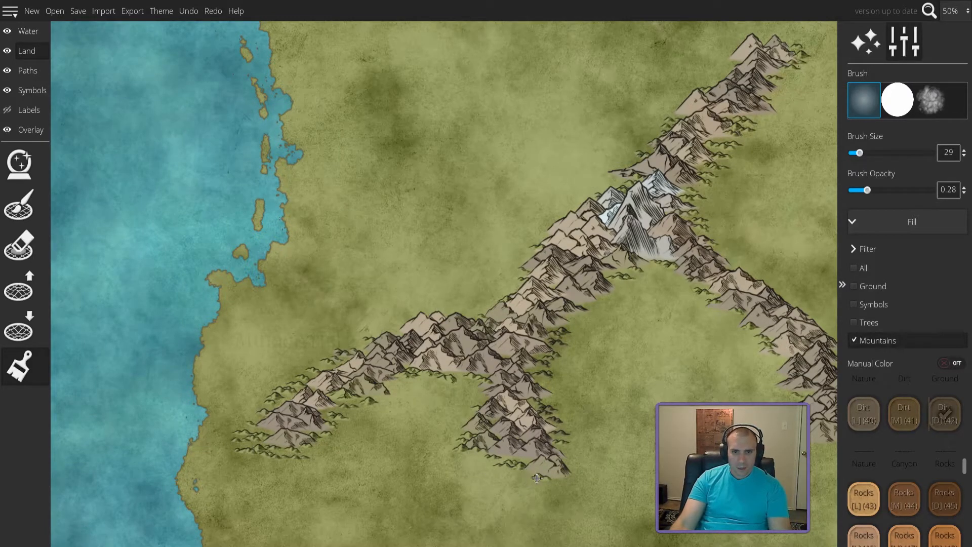
pyautogui.hotkey('ctrl', 'y')
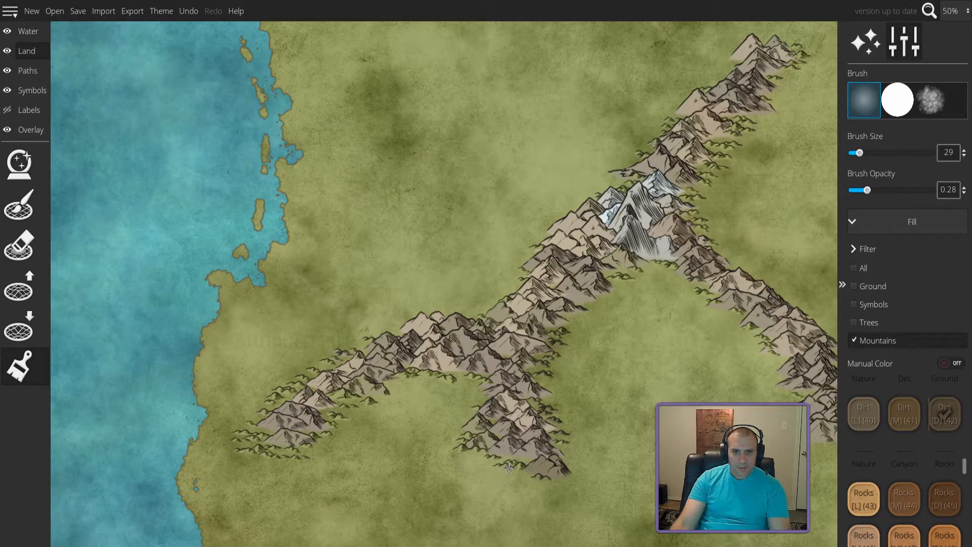
pyautogui.moveTo(461, 448)
pyautogui.mouseDown()
pyautogui.moveTo(467, 441)
pyautogui.moveTo(477, 454)
pyautogui.mouseUp()
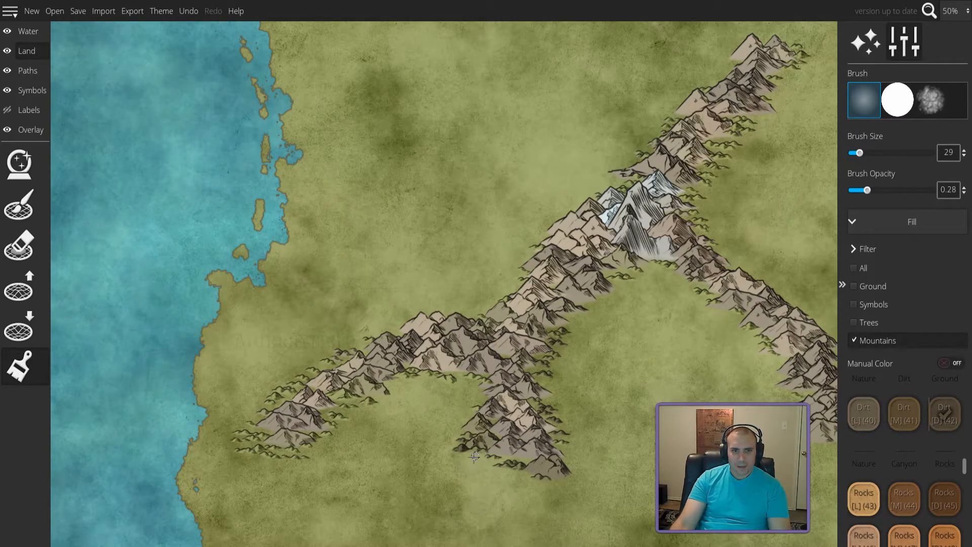
# - Extend the Dirt [D] (42) color over the foothills of the southwestern arm, southeastern branch and northern ridge
pyautogui.moveTo(479, 387)
pyautogui.mouseDown()
pyautogui.moveTo(413, 375)
pyautogui.moveTo(361, 410)
pyautogui.moveTo(344, 399)
pyautogui.moveTo(327, 429)
pyautogui.moveTo(279, 455)
pyautogui.moveTo(253, 454)
pyautogui.moveTo(238, 423)
pyautogui.moveTo(331, 359)
pyautogui.moveTo(266, 398)
pyautogui.moveTo(243, 431)
pyautogui.moveTo(325, 437)
pyautogui.mouseUp()
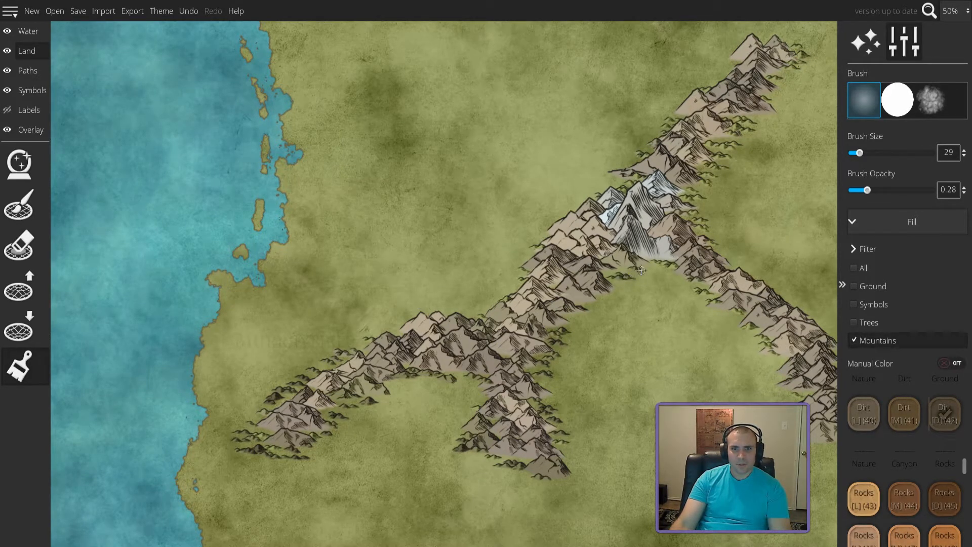
pyautogui.moveTo(667, 269)
pyautogui.mouseDown()
pyautogui.moveTo(740, 310)
pyautogui.moveTo(765, 340)
pyautogui.mouseUp()
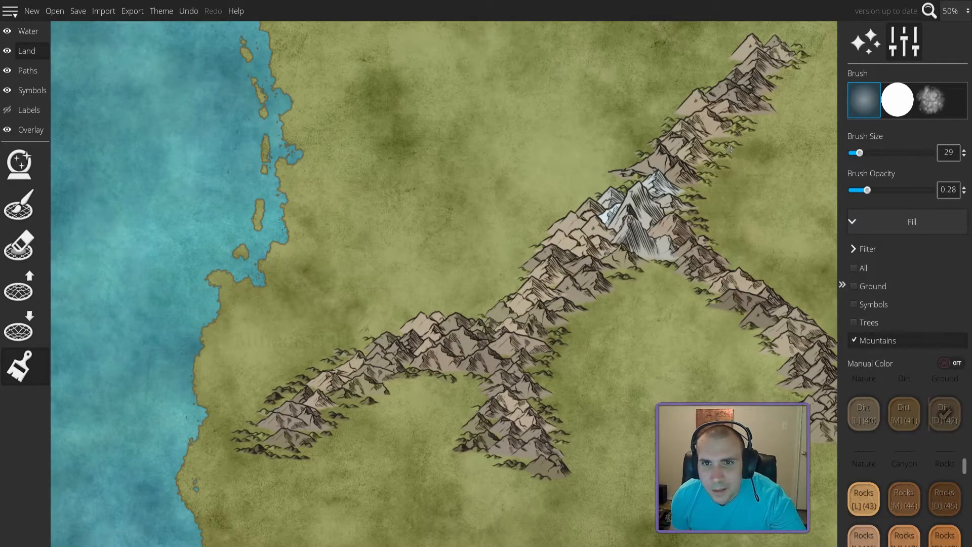
pyautogui.moveTo(726, 148)
pyautogui.mouseDown()
pyautogui.moveTo(717, 145)
pyautogui.moveTo(694, 195)
pyautogui.mouseUp()
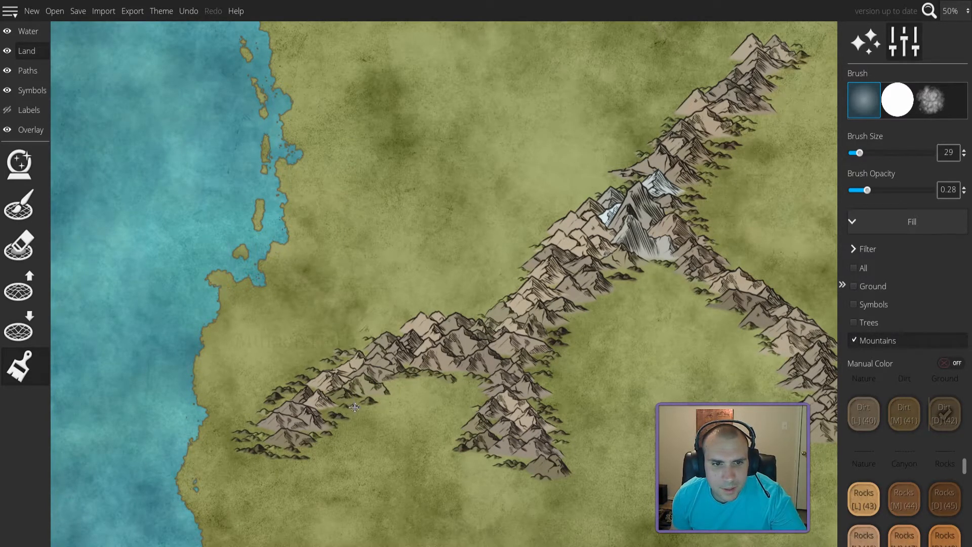
pyautogui.moveTo(350, 403)
pyautogui.mouseDown()
pyautogui.moveTo(362, 407)
pyautogui.moveTo(335, 425)
pyautogui.mouseUp()
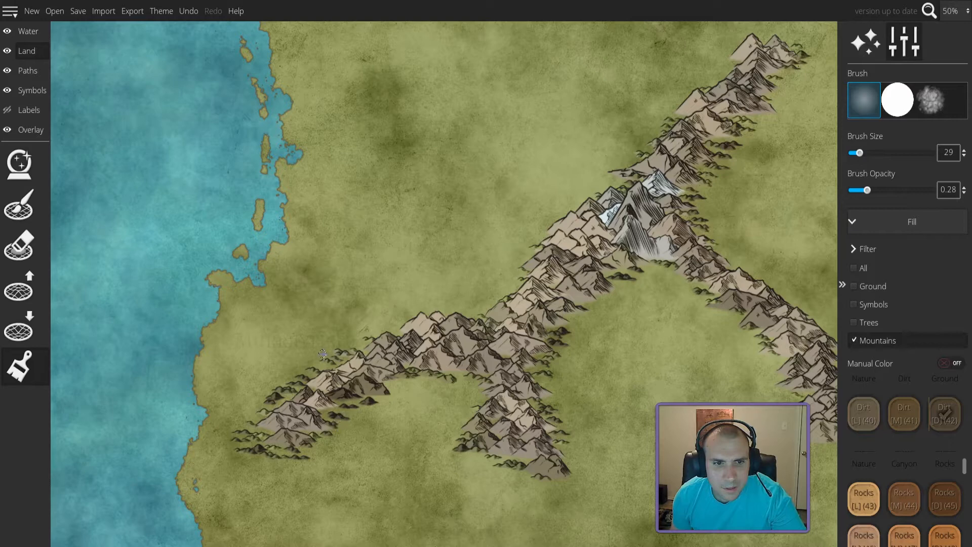
pyautogui.moveTo(259, 427)
pyautogui.mouseDown()
pyautogui.moveTo(276, 453)
pyautogui.moveTo(335, 431)
pyautogui.mouseUp()
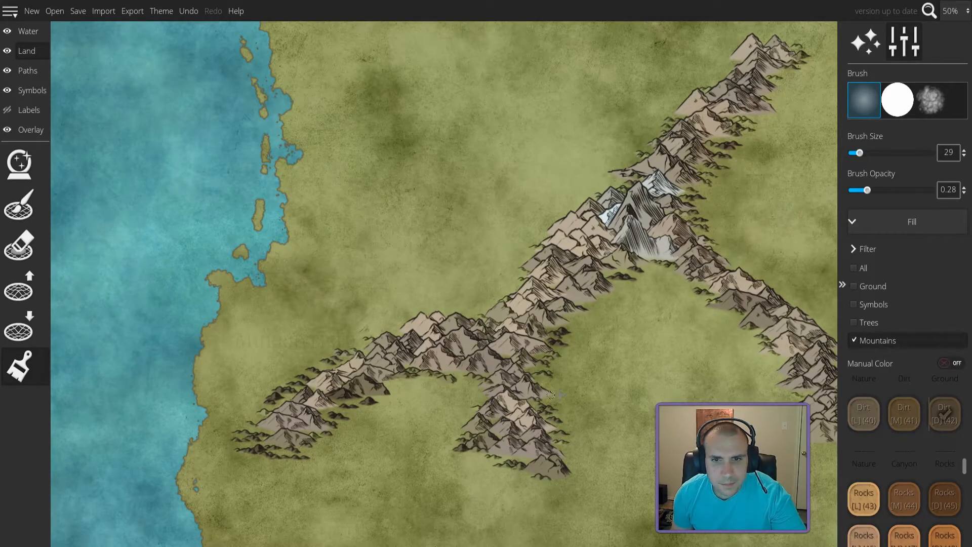
# - Pick Rocks [L] (43) with the textured brush at opacity 0.17 and tint the foothills along the southward branch
pyautogui.click(862, 410)
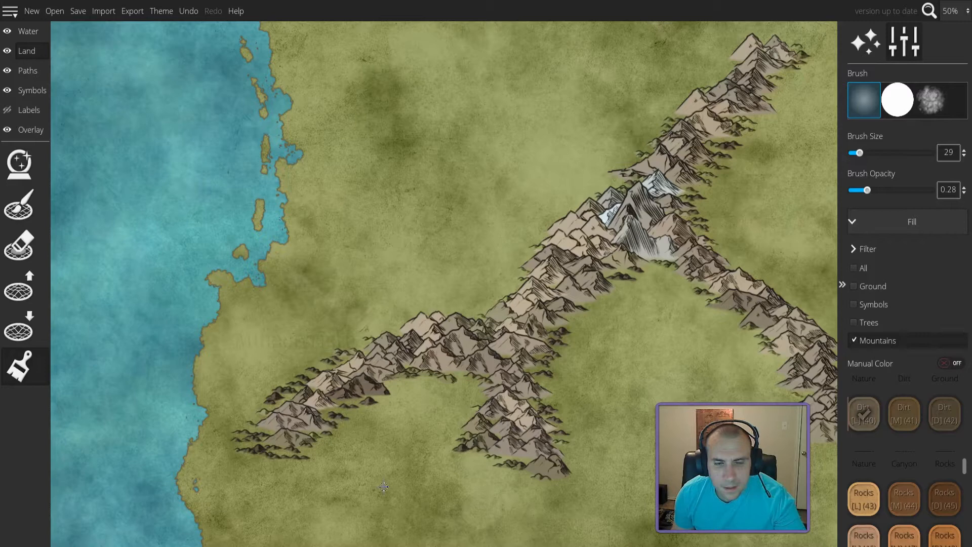
pyautogui.scroll(-1, 886, 471)
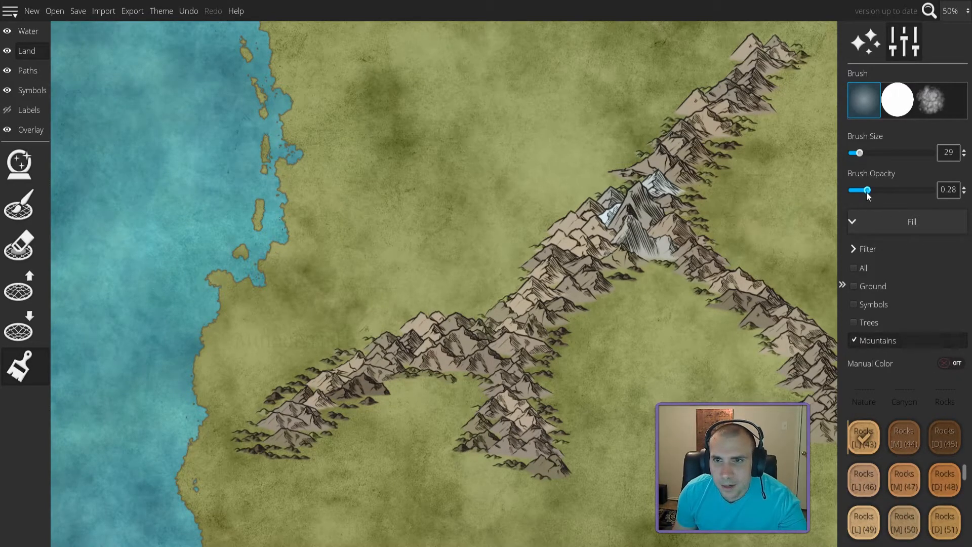
pyautogui.click(919, 107)
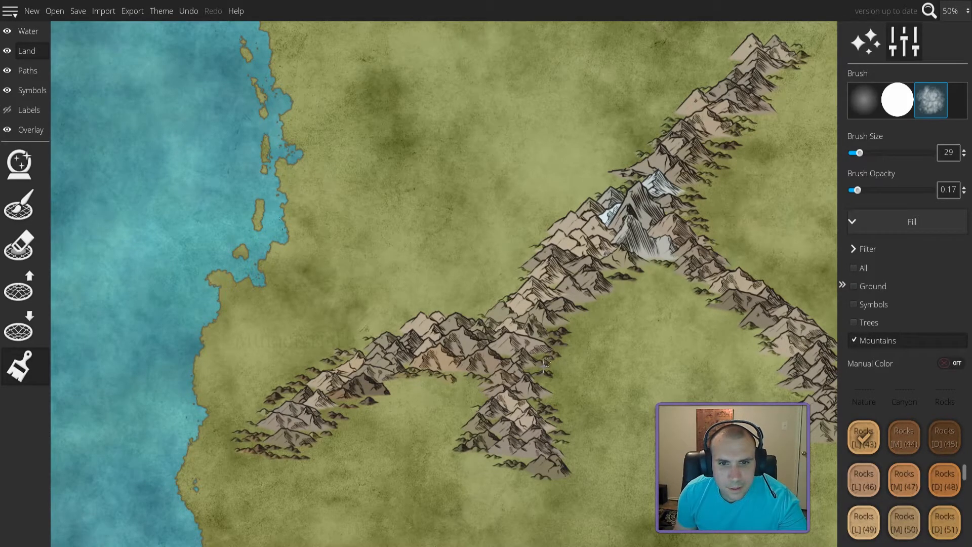
pyautogui.moveTo(551, 367)
pyautogui.mouseDown()
pyautogui.moveTo(561, 336)
pyautogui.moveTo(557, 353)
pyautogui.mouseUp()
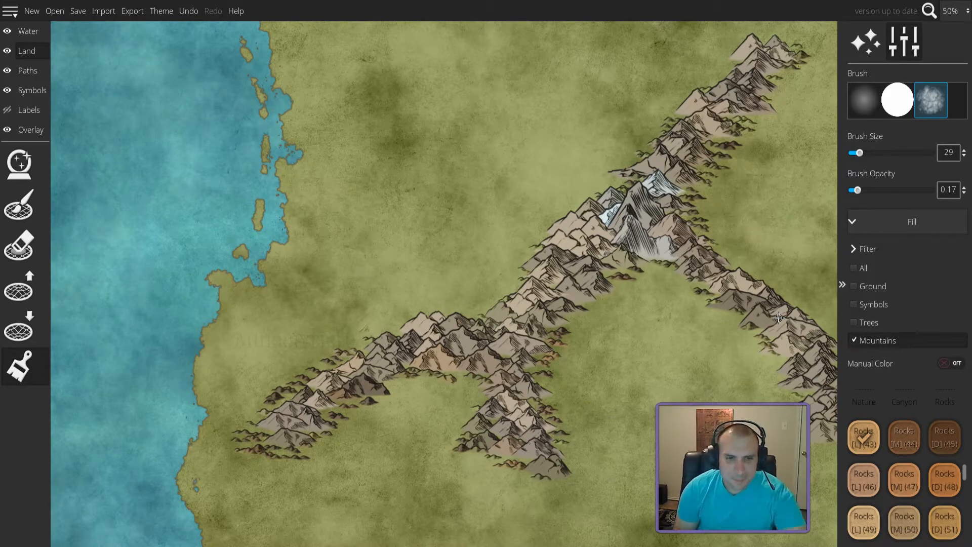
# - Extend the Rocks [L] (43) tint over the foothills of the southwestern arm and the eastern side of the northern ridge
pyautogui.moveTo(274, 394); pyautogui.dragTo(274, 402)
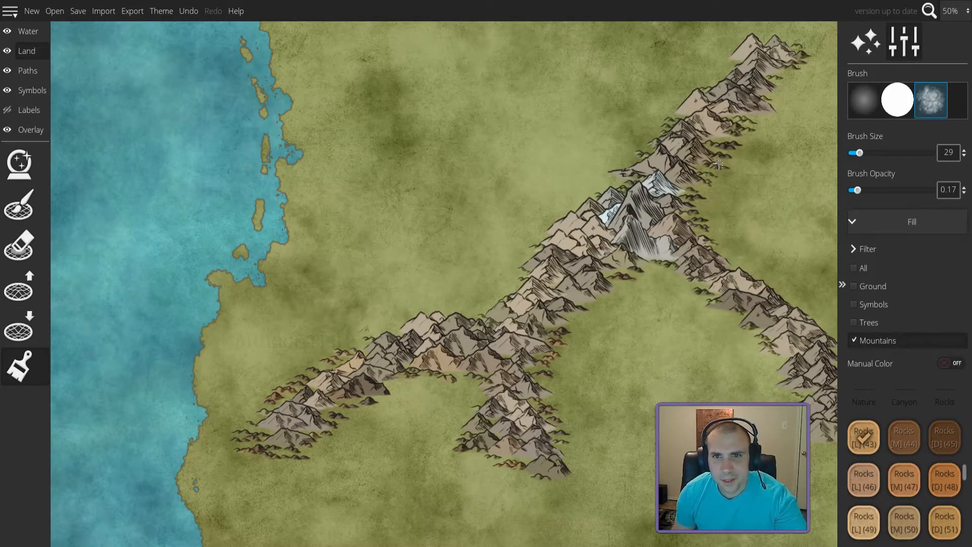
pyautogui.moveTo(717, 165)
pyautogui.mouseDown()
pyautogui.moveTo(711, 173)
pyautogui.moveTo(718, 167)
pyautogui.mouseUp()
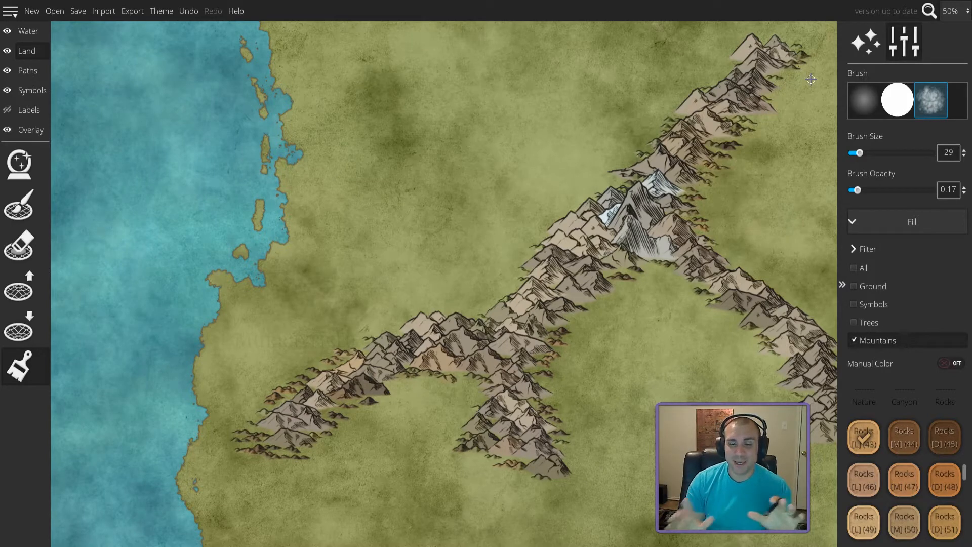
pyautogui.moveTo(758, 226); pyautogui.dragTo(667, 332)
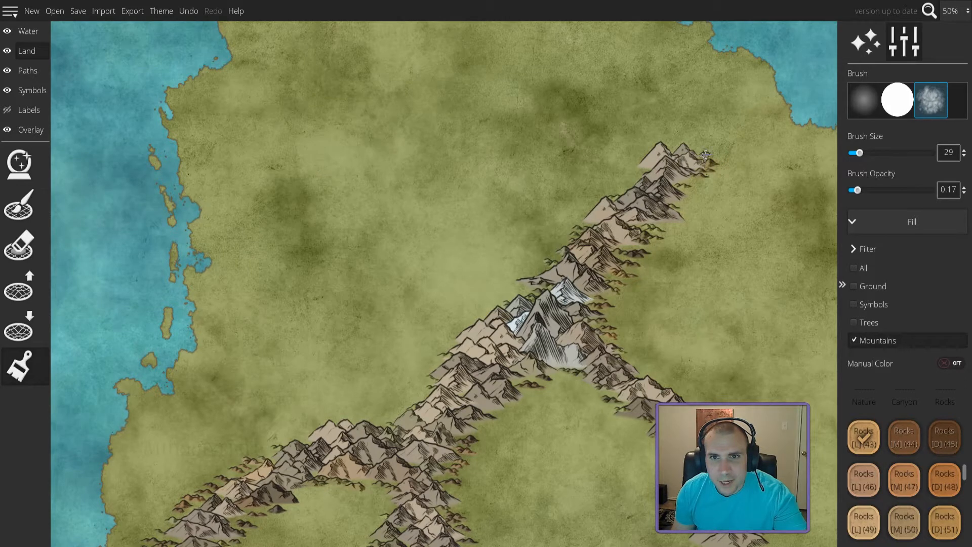
pyautogui.moveTo(649, 234); pyautogui.dragTo(652, 239)
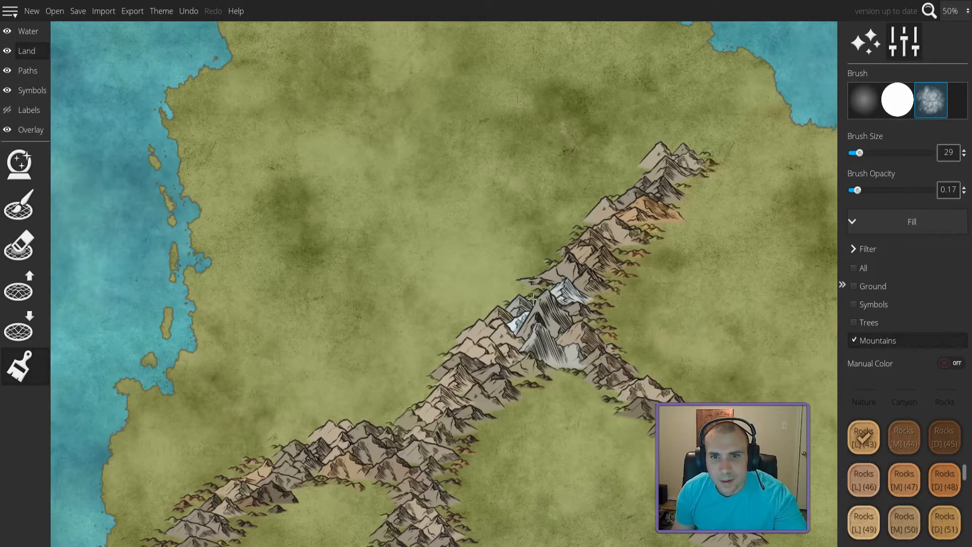
# - Pick the Rocks [D] (57) color and paint over the orange-tinted peaks on the northern ridge and southwestern arm
pyautogui.scroll(-2, 897, 485)
pyautogui.scroll(-2, 897, 476)
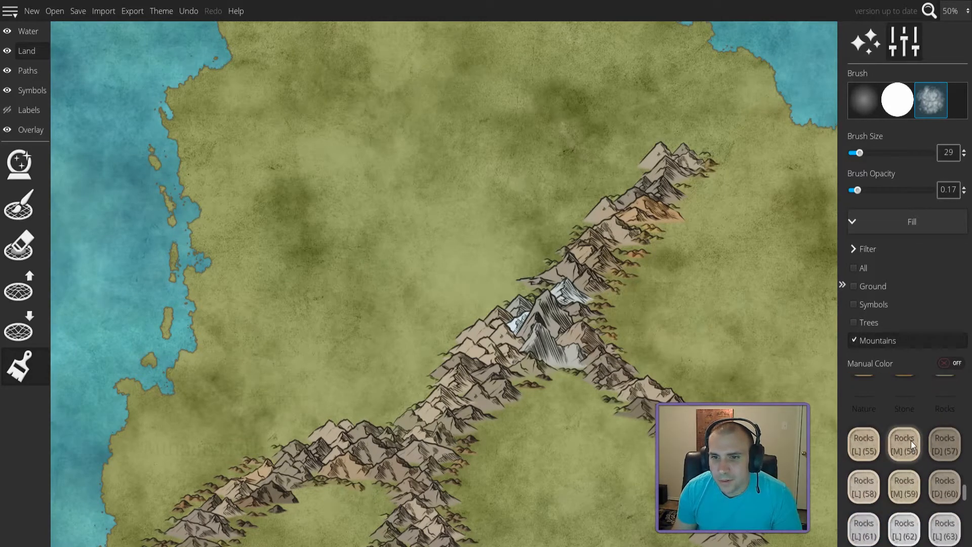
pyautogui.click(945, 444)
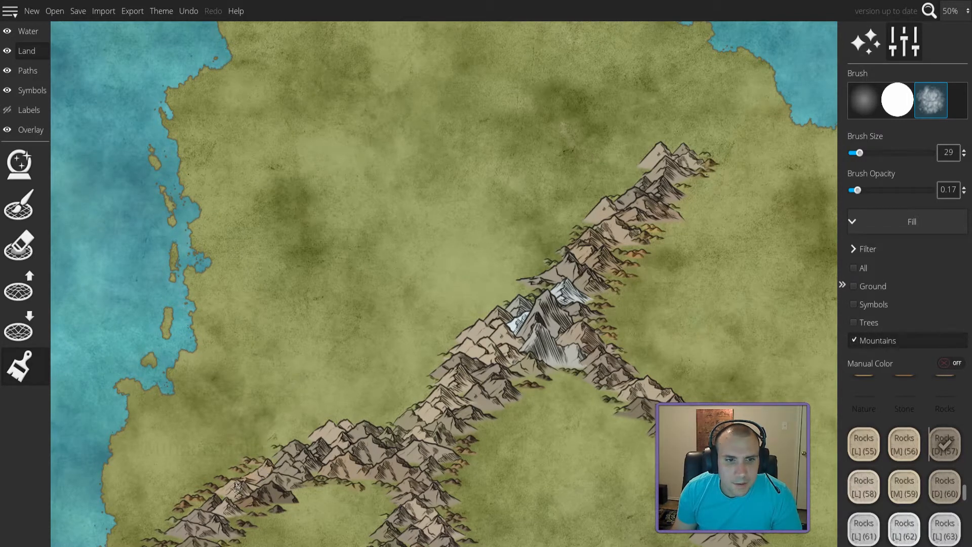
pyautogui.moveTo(433, 442); pyautogui.dragTo(555, 286)
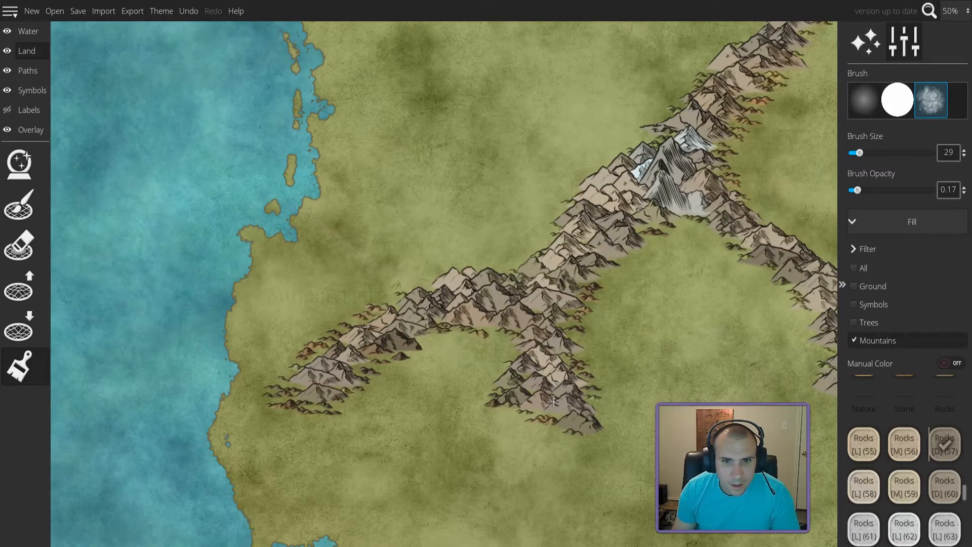
pyautogui.moveTo(702, 383); pyautogui.dragTo(404, 454)
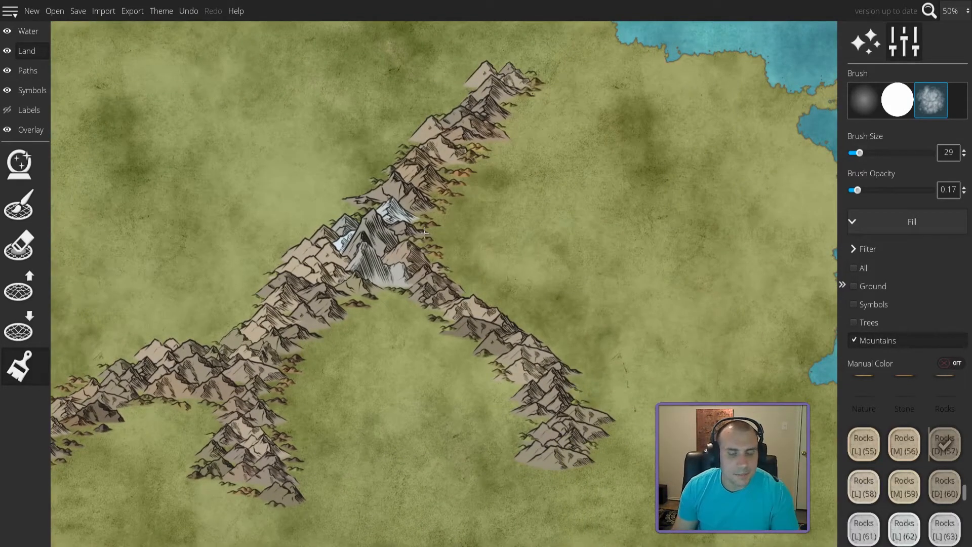
# - Raise the trace image overlay's opacity to 0.89 to show the reference map clearly, and reduce it to 0.25
pyautogui.scroll(-5, 467, 293)
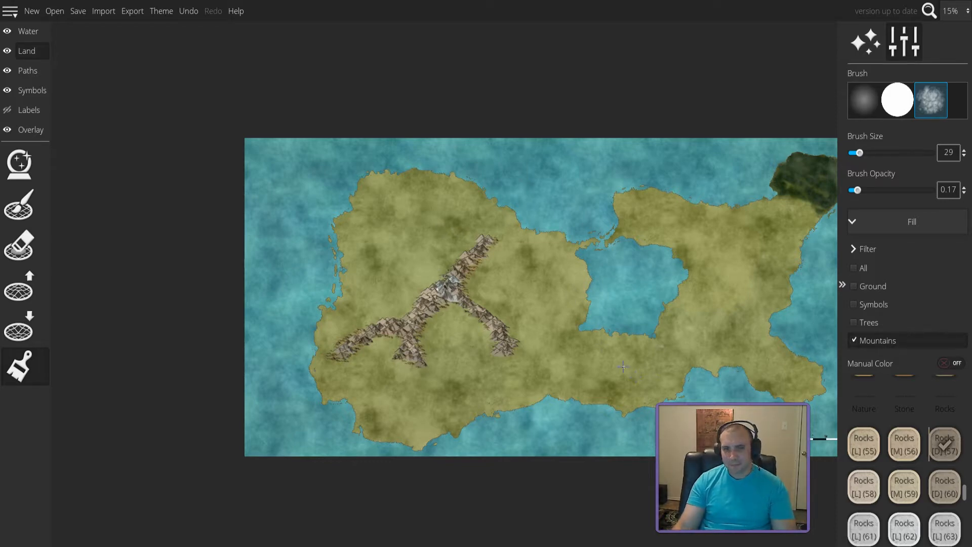
pyautogui.scroll(4, 636, 376)
pyautogui.scroll(4, 625, 377)
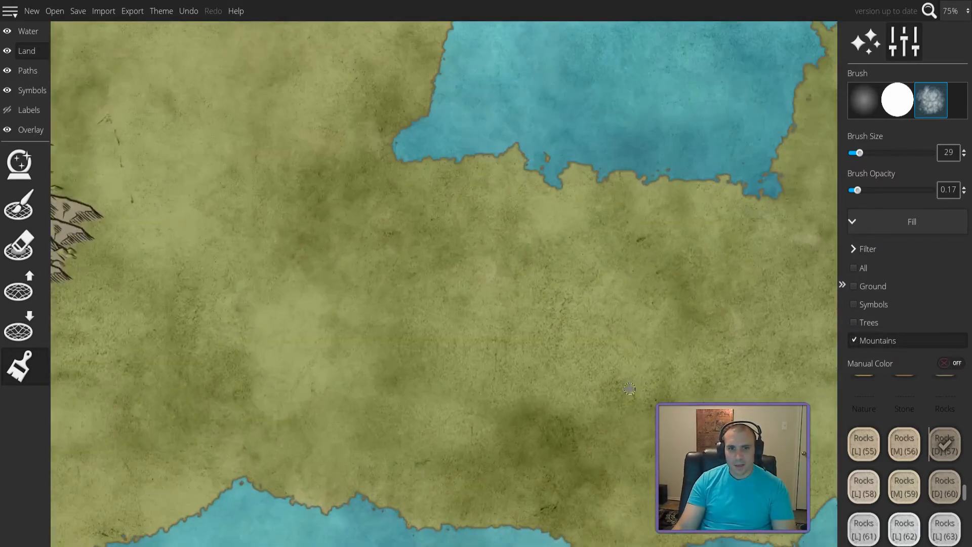
pyautogui.click(30, 130)
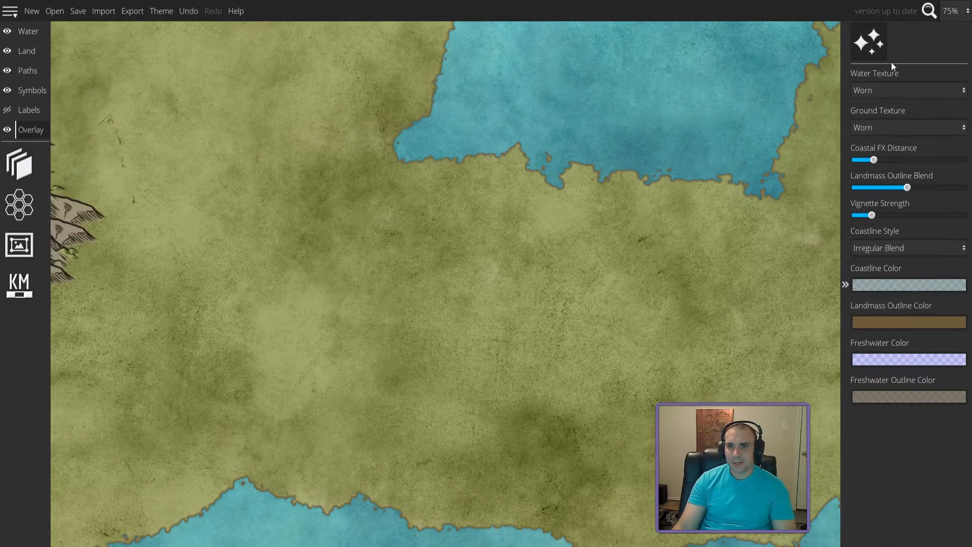
pyautogui.click(19, 164)
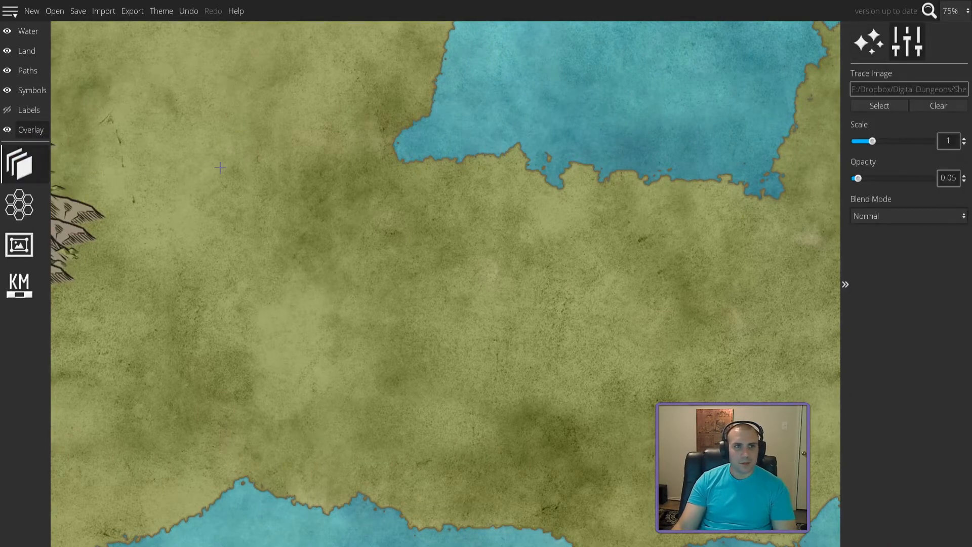
pyautogui.moveTo(857, 178); pyautogui.dragTo(921, 178)
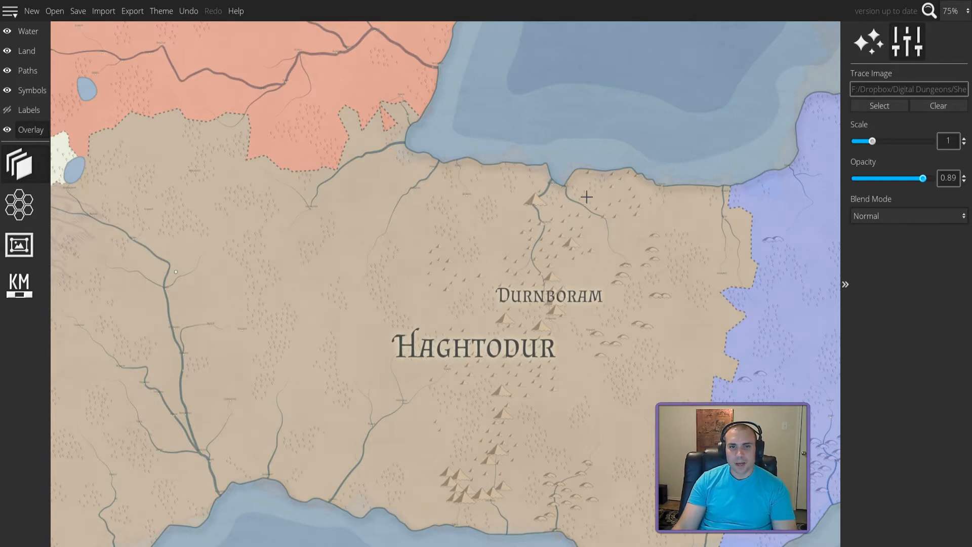
pyautogui.moveTo(924, 179); pyautogui.dragTo(875, 181)
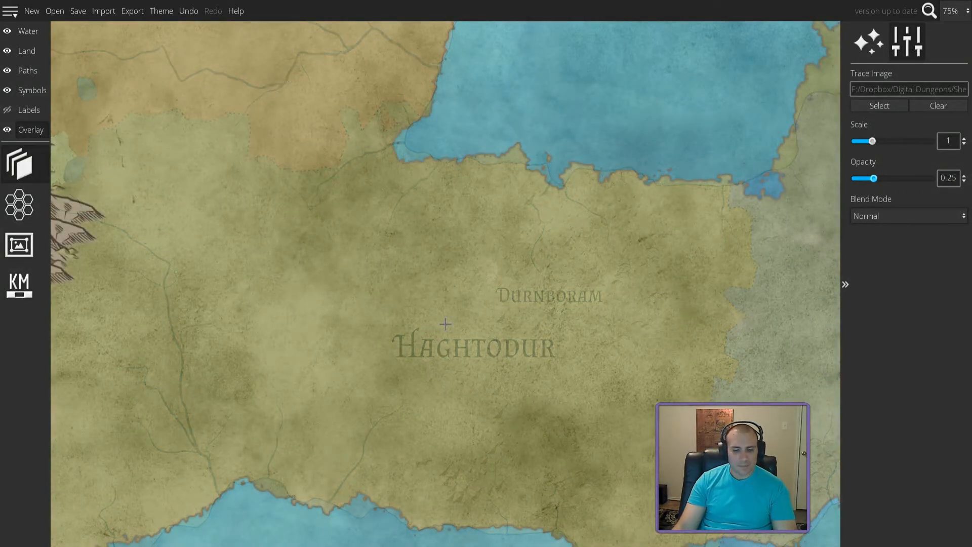
# - Examine the traced reference map around Haghtodur, Durnboram and Hillside at several zoom levels
pyautogui.scroll(-1, 375, 329)
pyautogui.scroll(1, 375, 329)
pyautogui.scroll(-5, 374, 328)
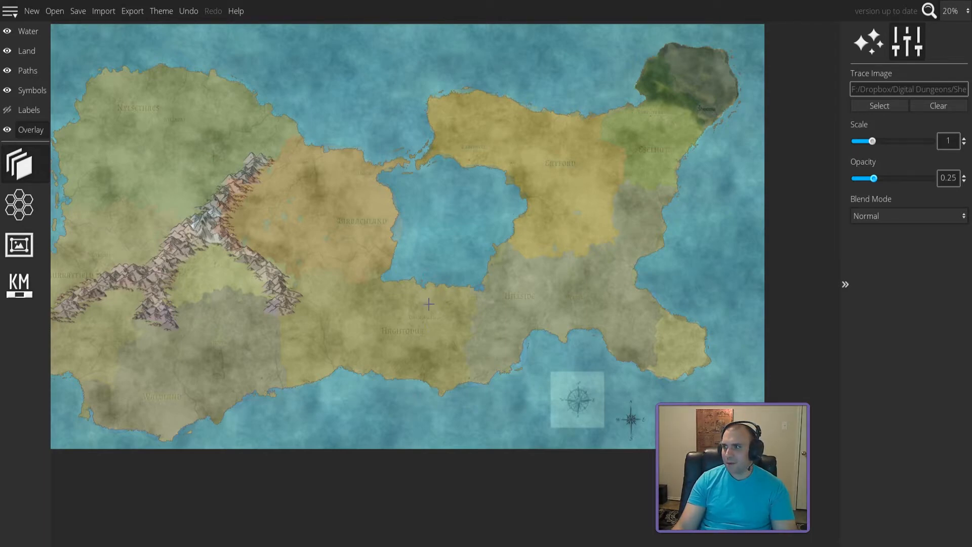
pyautogui.scroll(5, 429, 305)
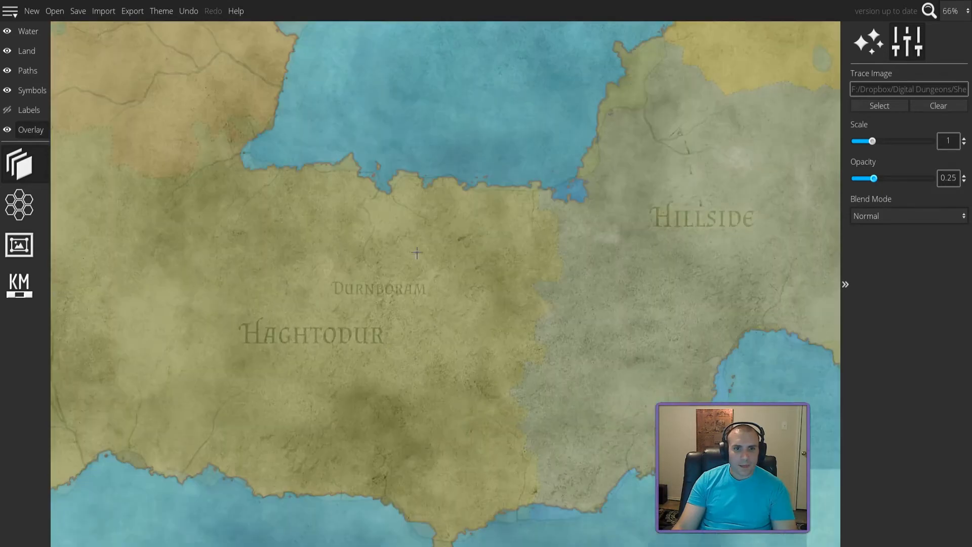
pyautogui.scroll(4, 379, 269)
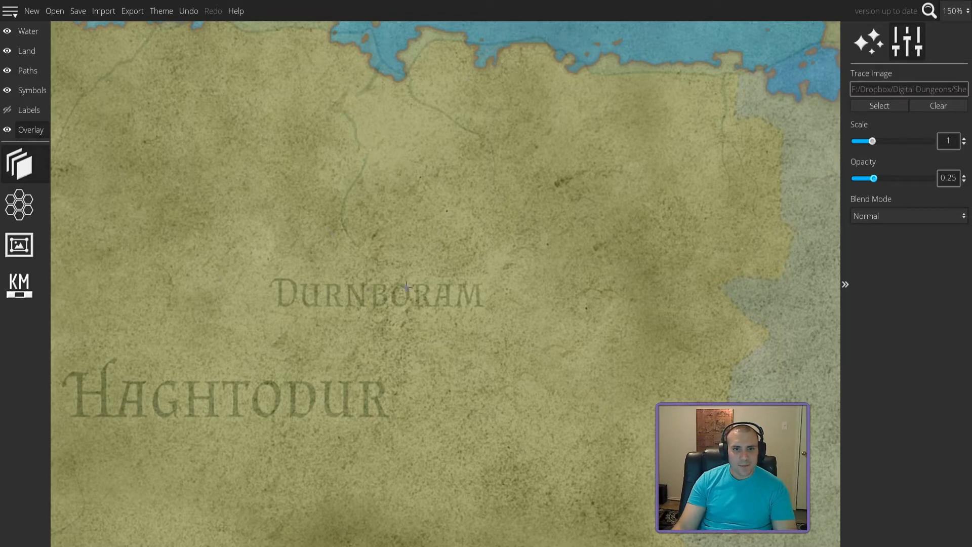
pyautogui.scroll(-5, 388, 303)
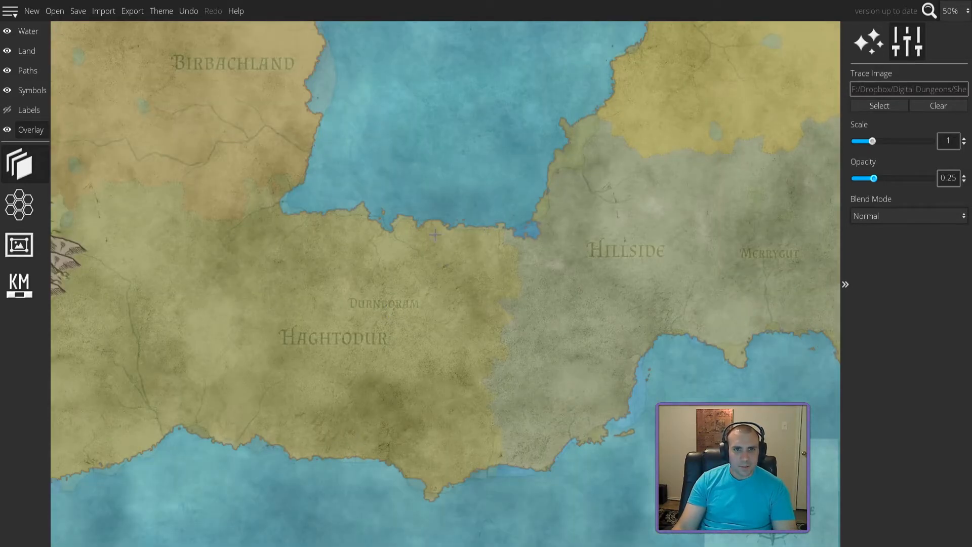
pyautogui.scroll(-2, 401, 236)
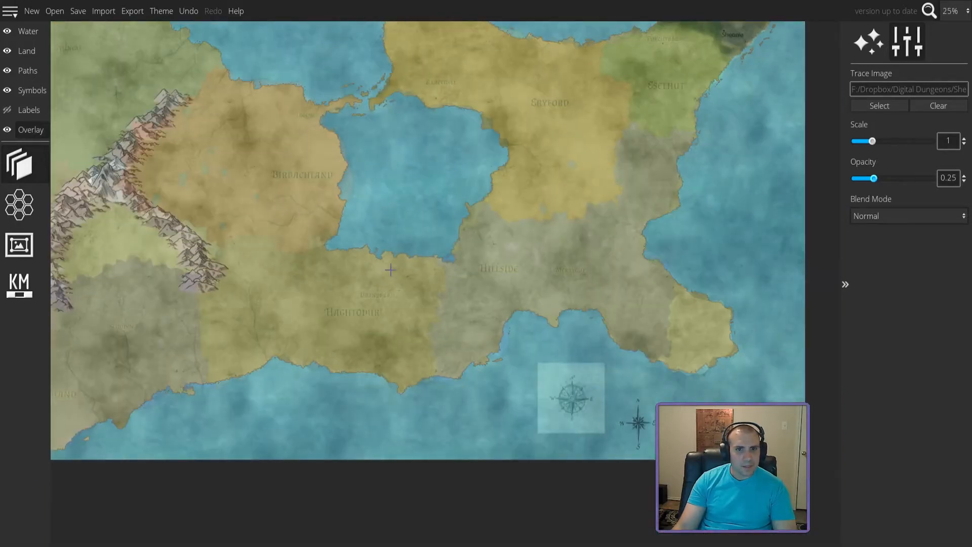
pyautogui.scroll(1, 404, 277)
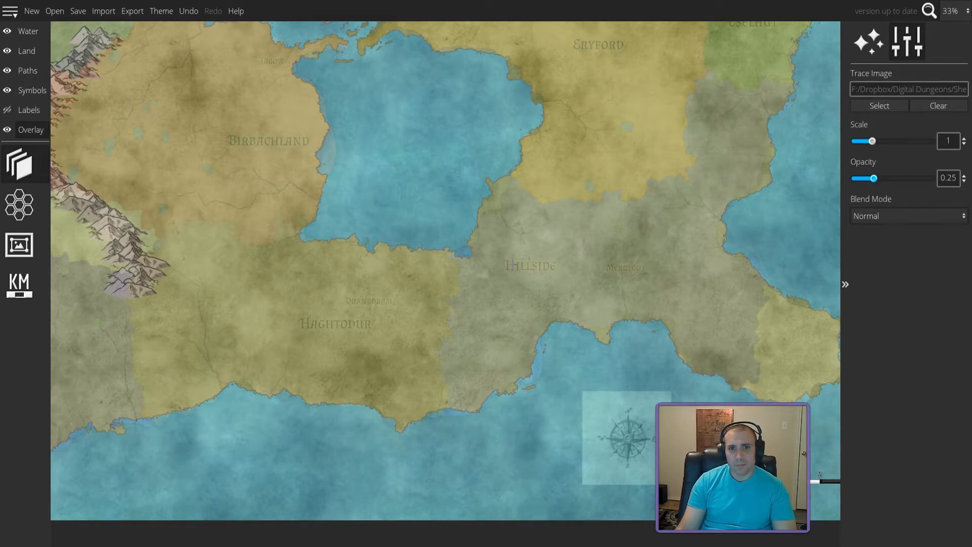
pyautogui.scroll(2, 429, 317)
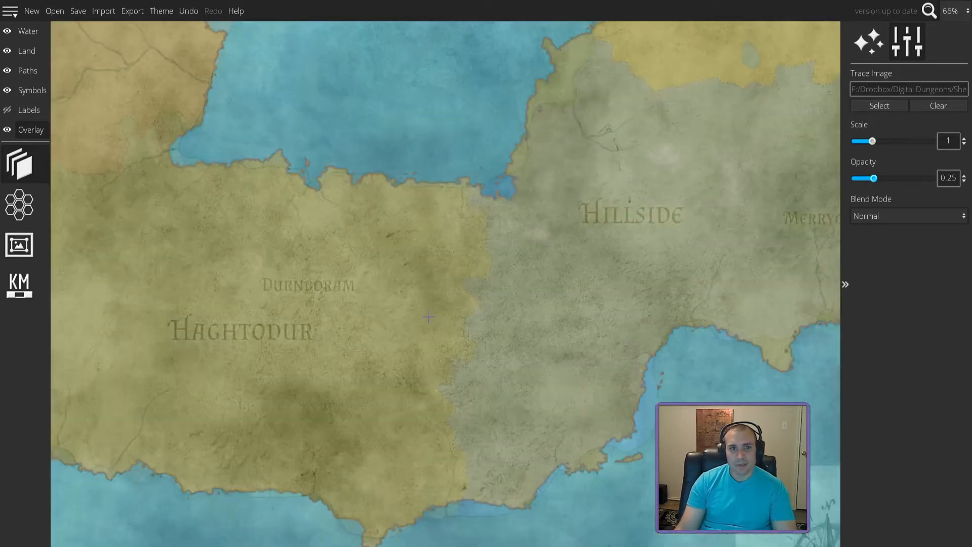
# - Place a string of white outline mountain symbols at scale 50 from Haghtodur's northern coast southward past Durnboram
pyautogui.click(26, 93)
pyautogui.click(19, 229)
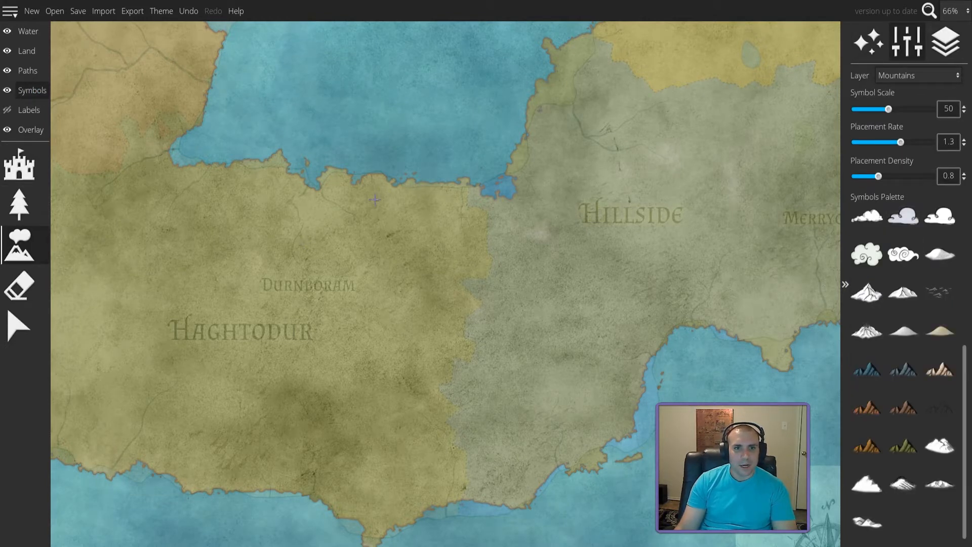
pyautogui.click(940, 446)
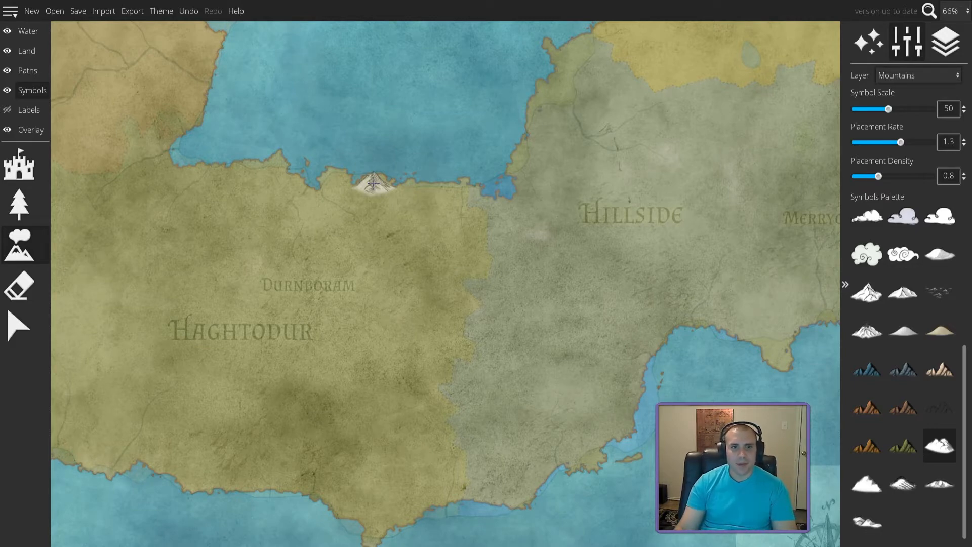
pyautogui.moveTo(375, 184)
pyautogui.mouseDown()
pyautogui.moveTo(354, 220)
pyautogui.moveTo(372, 222)
pyautogui.moveTo(343, 250)
pyautogui.moveTo(358, 237)
pyautogui.moveTo(355, 254)
pyautogui.moveTo(376, 270)
pyautogui.moveTo(327, 334)
pyautogui.moveTo(330, 352)
pyautogui.moveTo(343, 313)
pyautogui.moveTo(329, 343)
pyautogui.mouseUp()
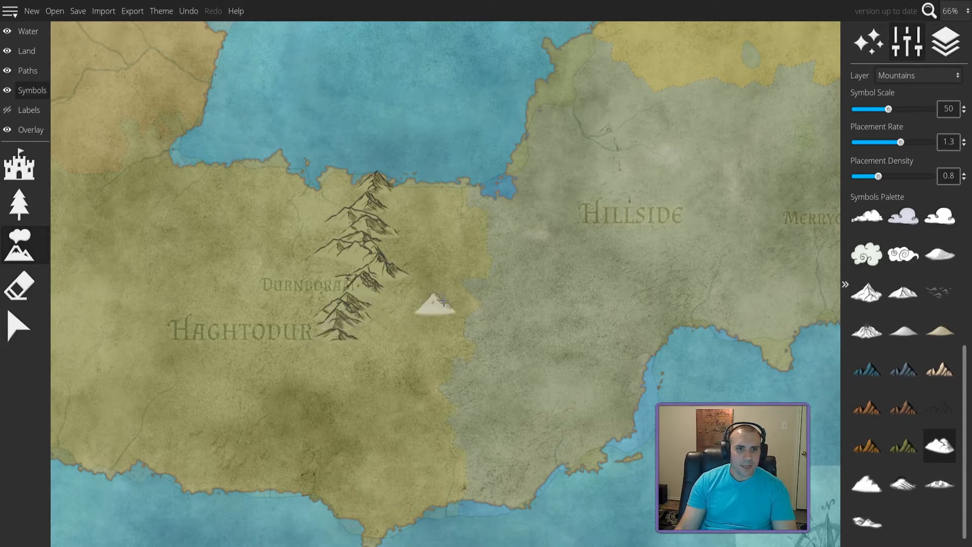
# - Return to the smaller outline mountain symbol and add peaks just west of the new range's northern end
pyautogui.click(867, 484)
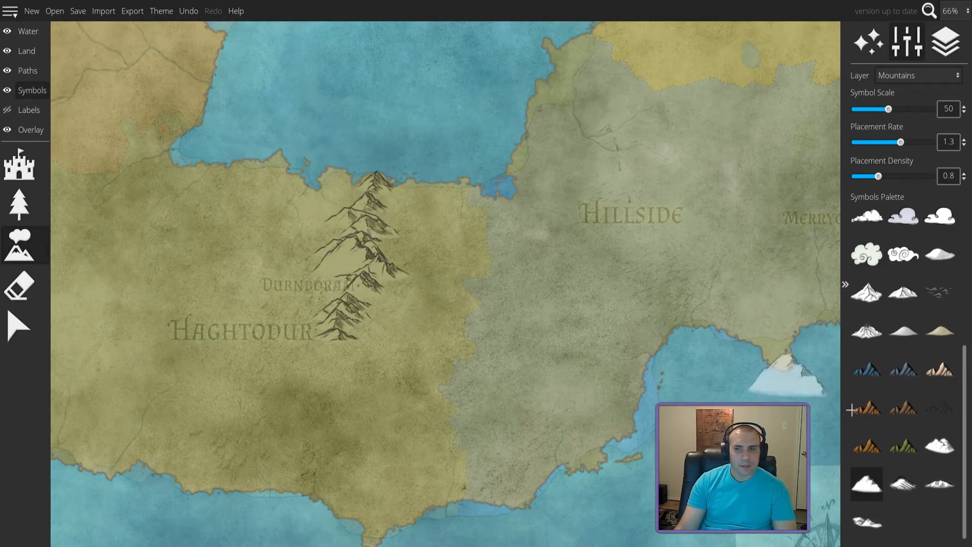
pyautogui.click(940, 446)
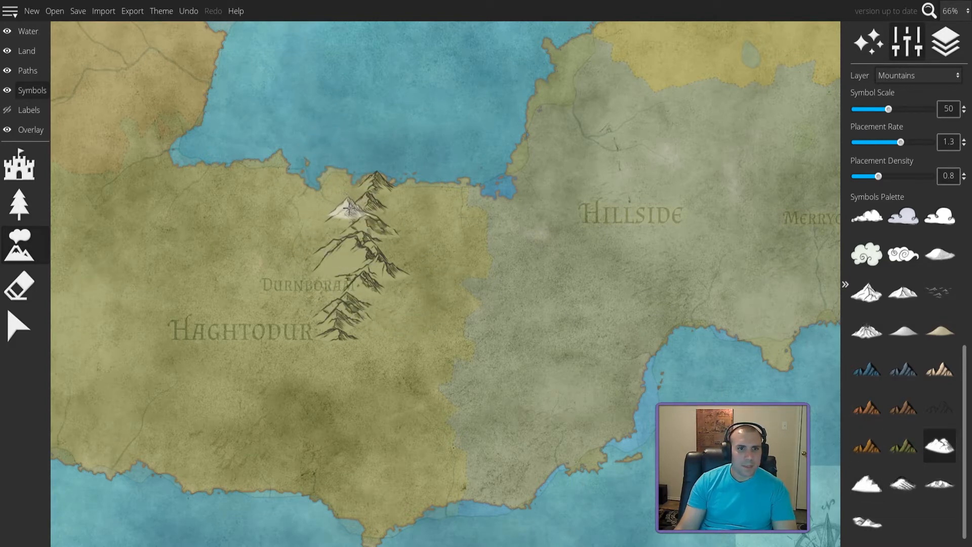
pyautogui.click(339, 184)
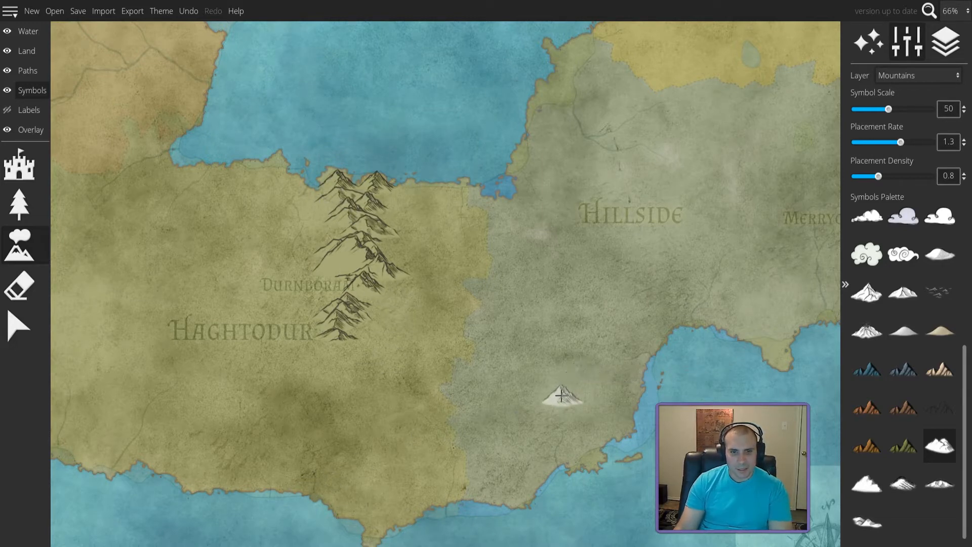
# - Try placing a column of mountains from the southern headland out into the sea, and undo the placement
pyautogui.scroll(-3, 542, 329)
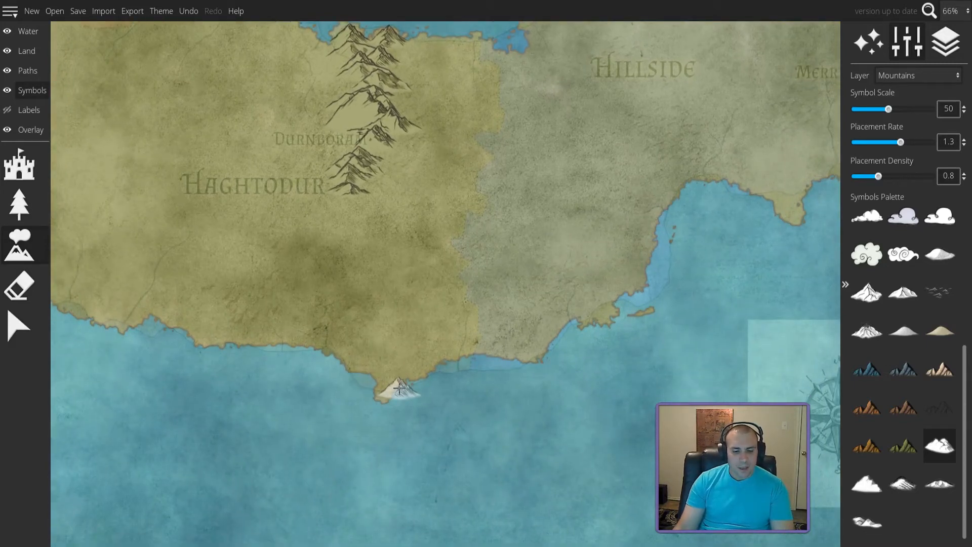
pyautogui.moveTo(400, 388)
pyautogui.mouseDown()
pyautogui.moveTo(372, 357)
pyautogui.moveTo(400, 452)
pyautogui.mouseUp()
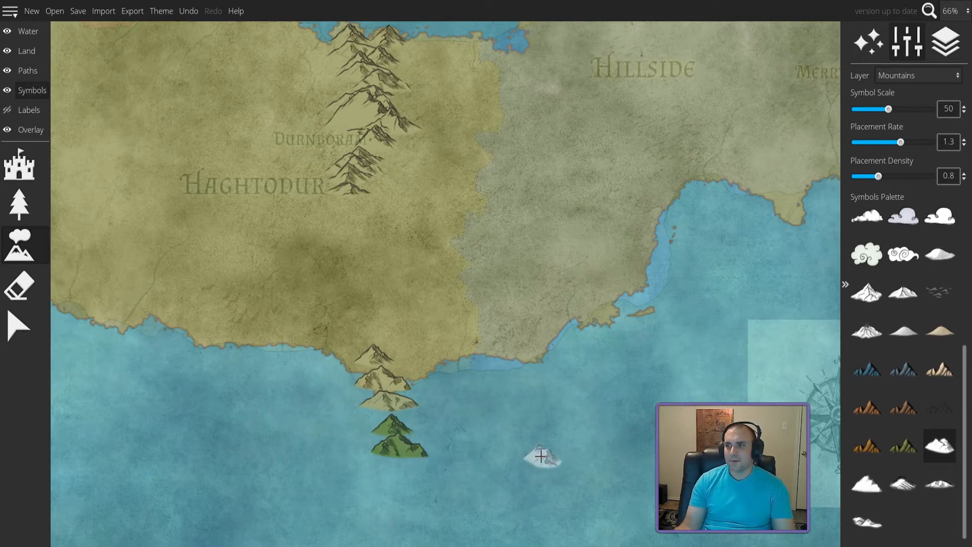
pyautogui.hotkey('ctrl', 'z')
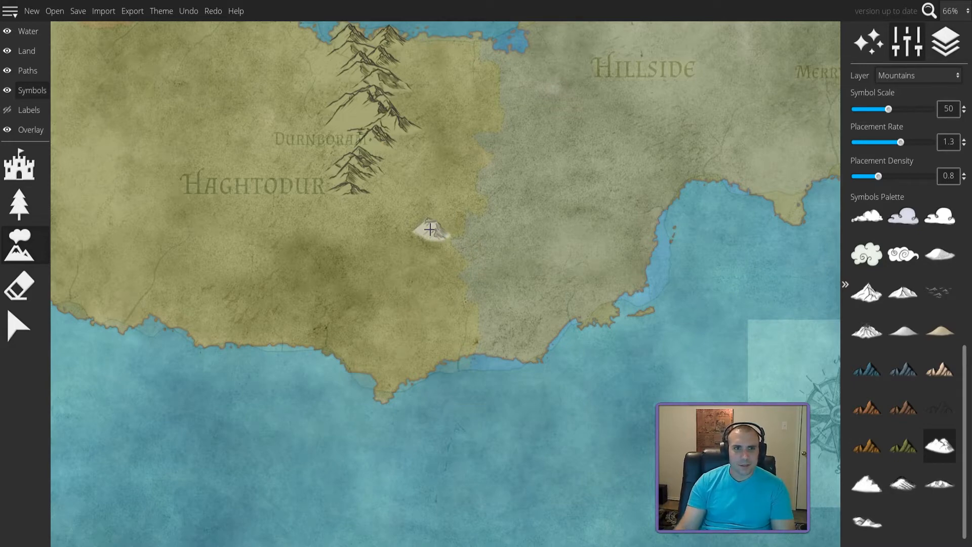
# - Try adding mountains along the range south past Durnboram and a scale 50 peak at its northern coastal end, undoing both placements
pyautogui.moveTo(384, 87)
pyautogui.mouseDown()
pyautogui.moveTo(326, 53)
pyautogui.moveTo(380, 151)
pyautogui.moveTo(400, 217)
pyautogui.mouseUp()
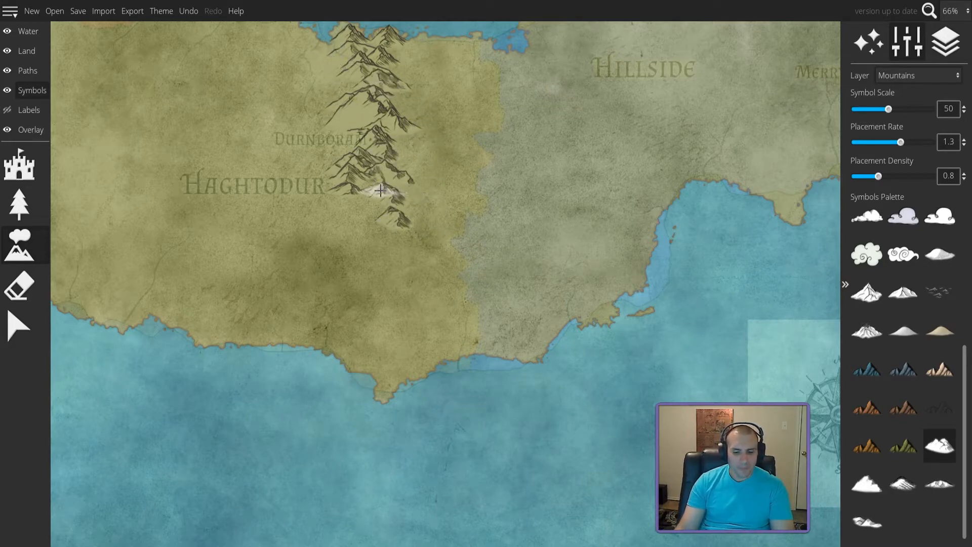
pyautogui.hotkey('ctrl', 'z')
pyautogui.moveTo(369, 149); pyautogui.dragTo(399, 337)
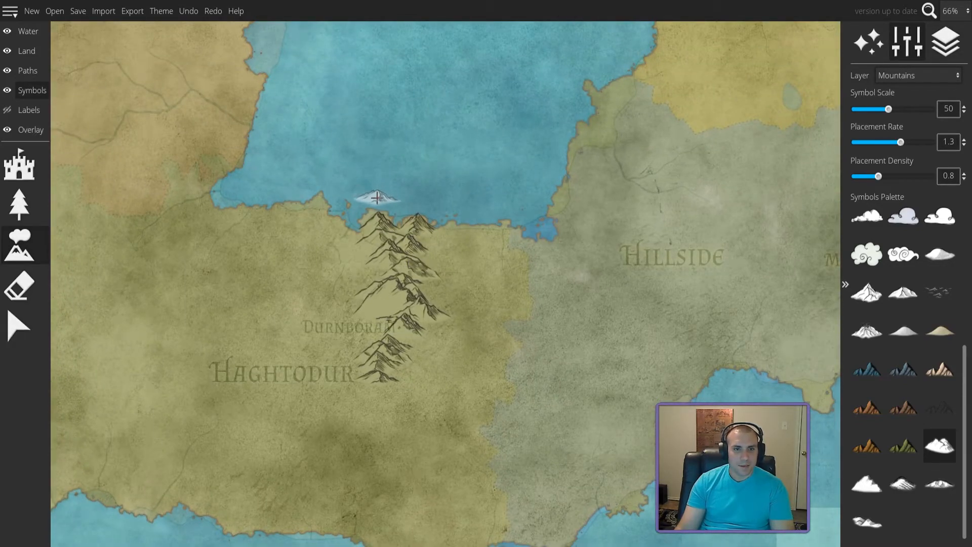
pyautogui.scroll(5, 376, 193)
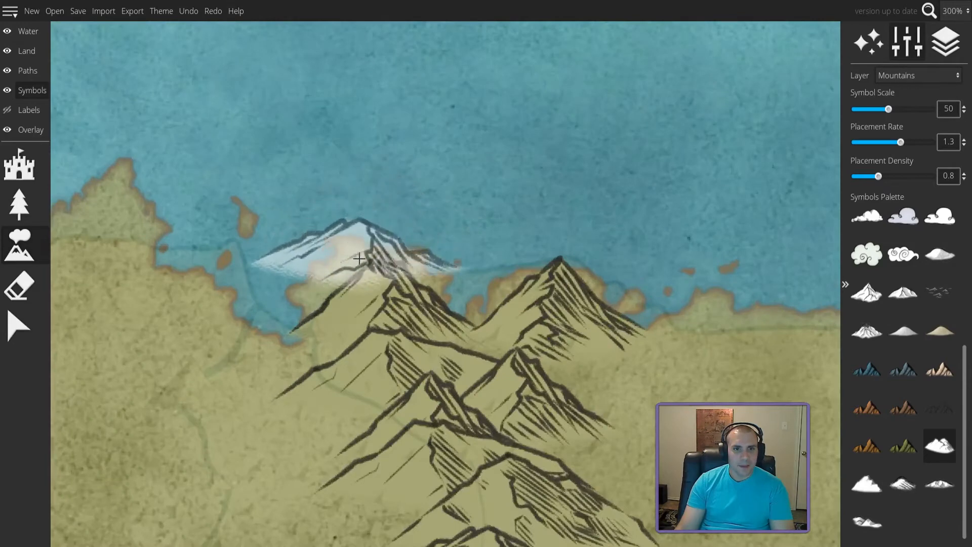
pyautogui.click(364, 269)
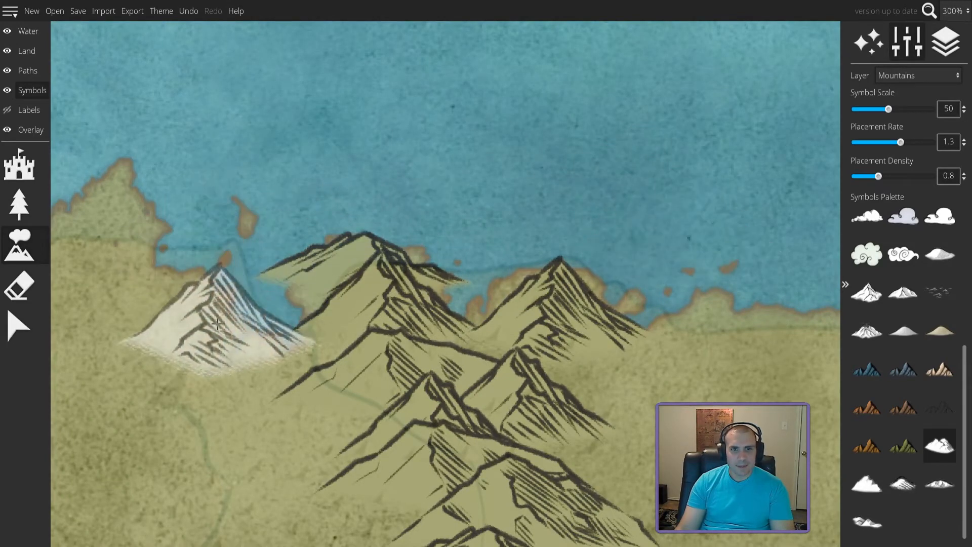
pyautogui.hotkey('ctrl', 'z')
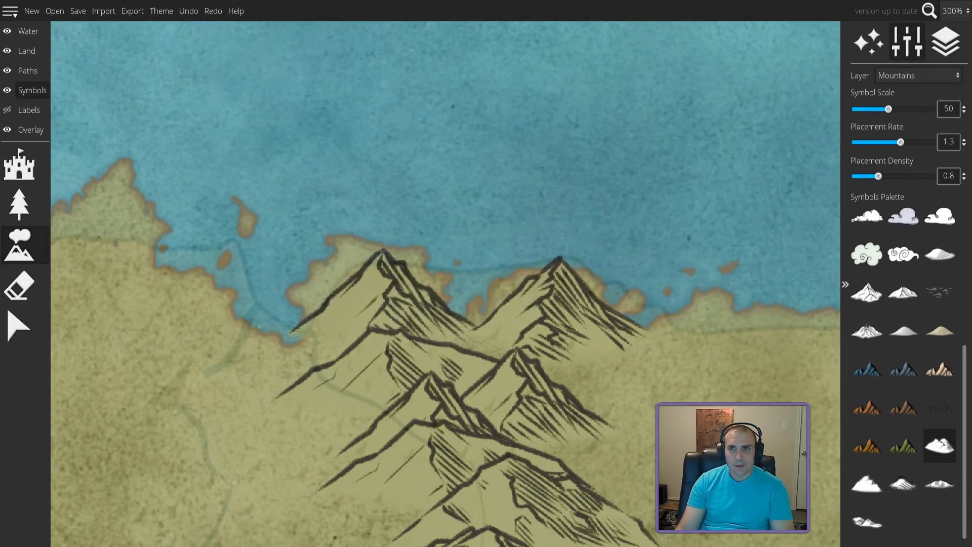
# - Set the symbol scale to 25 and add a small peak and low foothills along the coast behind the two northernmost mountains
pyautogui.moveTo(889, 111); pyautogui.dragTo(871, 111)
pyautogui.click(337, 281)
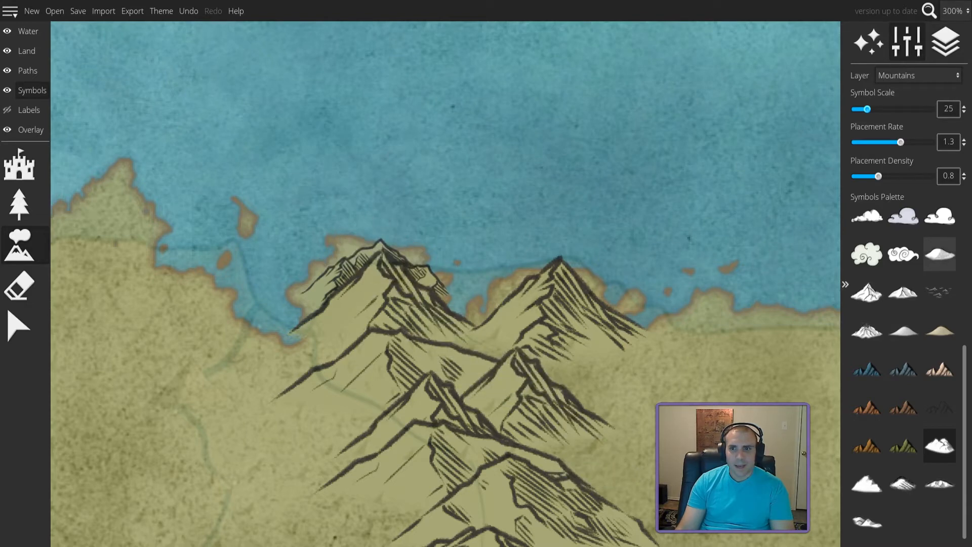
pyautogui.click(867, 522)
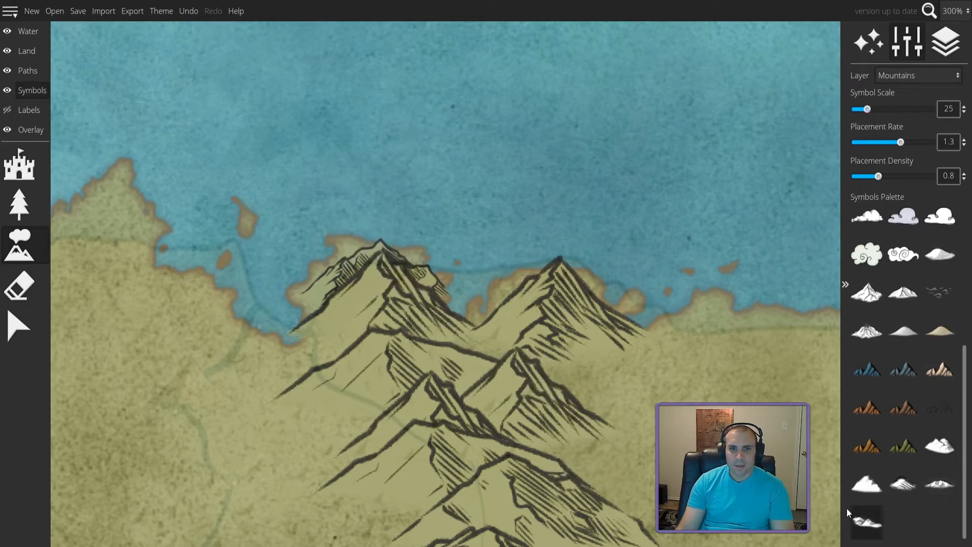
pyautogui.click(357, 246)
pyautogui.click(354, 257)
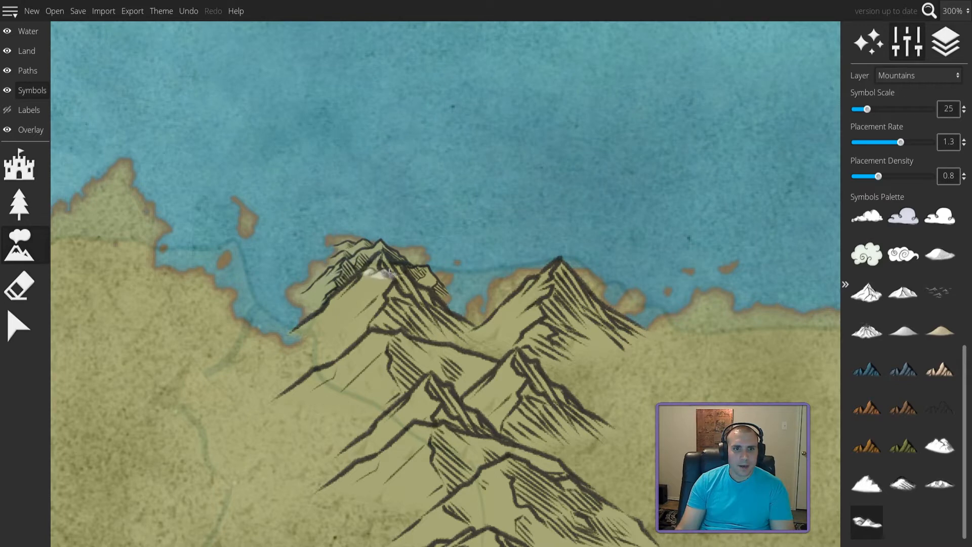
pyautogui.click(411, 259)
pyautogui.click(311, 297)
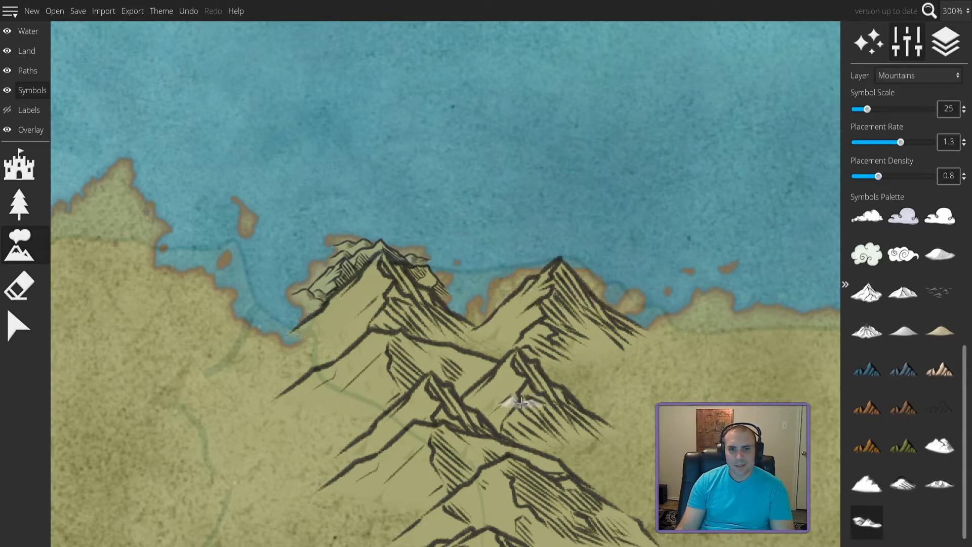
pyautogui.click(505, 290)
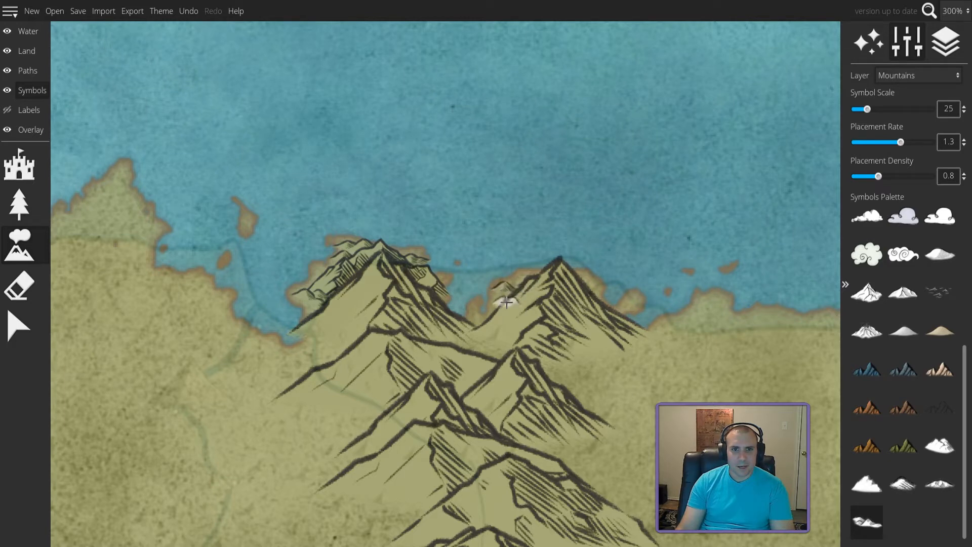
pyautogui.click(588, 283)
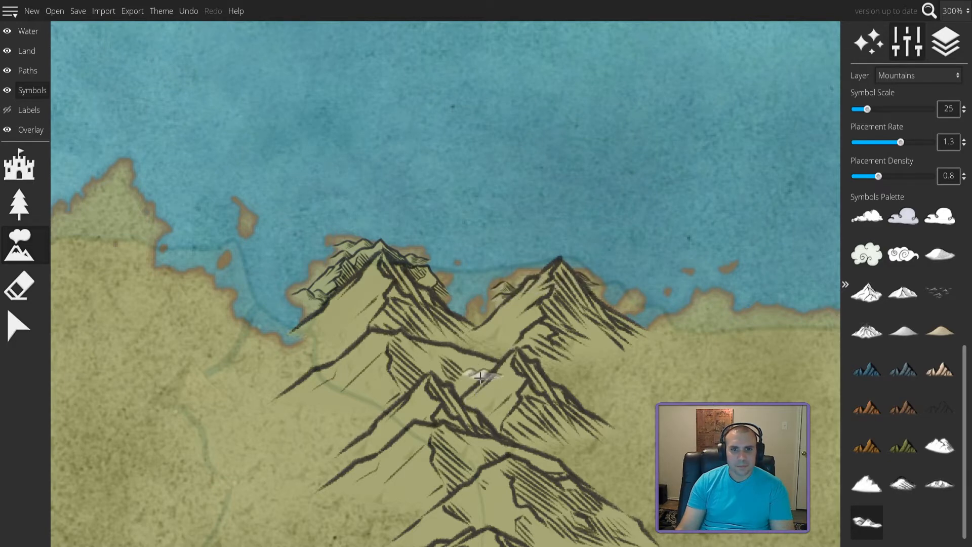
# - Set the symbol scale to 60 and add larger mountains beside the range's southern end, over the end of the Haghtodur label
pyautogui.scroll(-1, 474, 403)
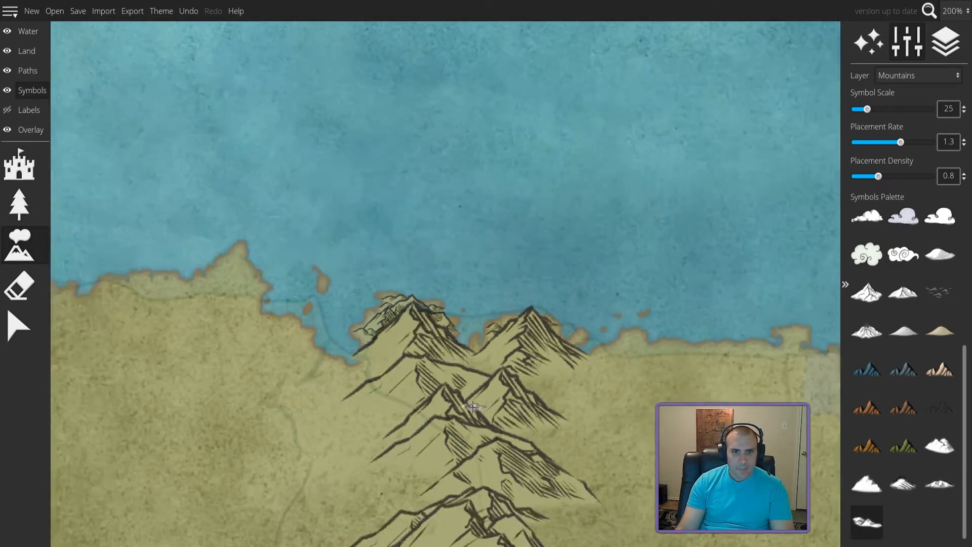
pyautogui.scroll(-1, 472, 406)
pyautogui.moveTo(473, 407); pyautogui.dragTo(473, 156)
pyautogui.moveTo(494, 348); pyautogui.dragTo(686, 156)
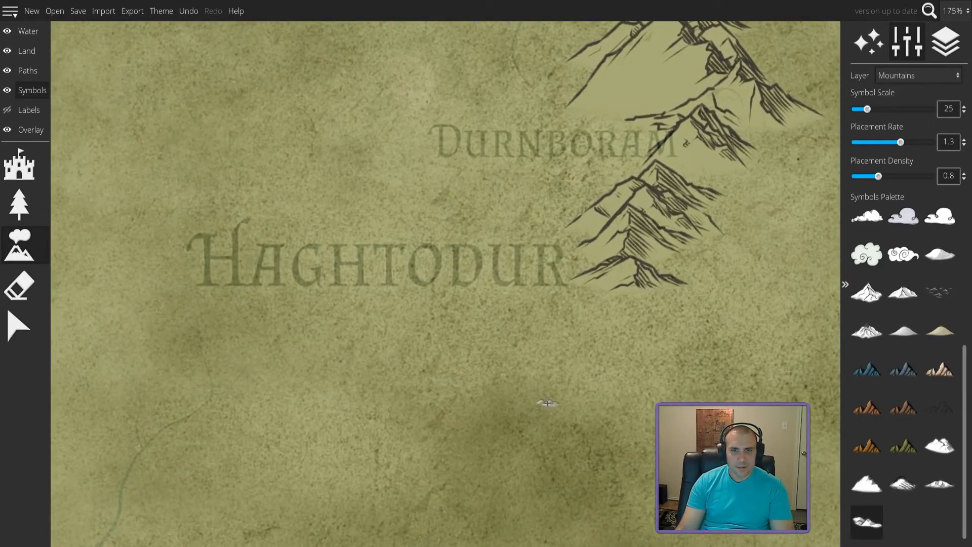
pyautogui.scroll(-3, 548, 400)
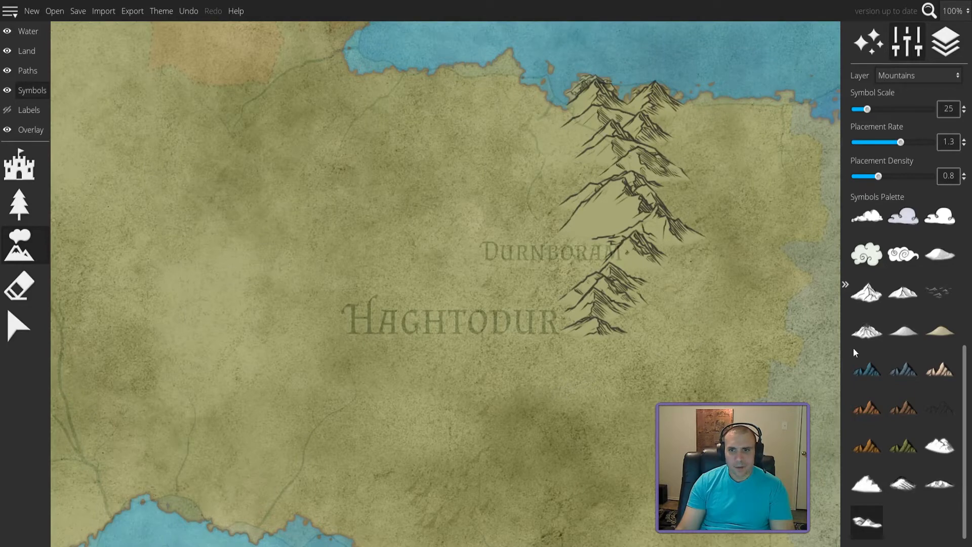
pyautogui.click(940, 445)
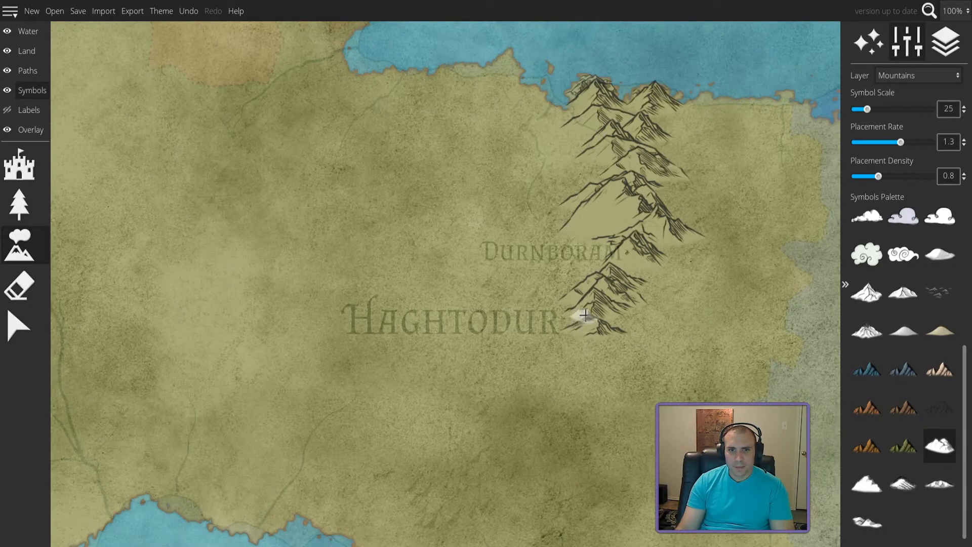
pyautogui.click(868, 487)
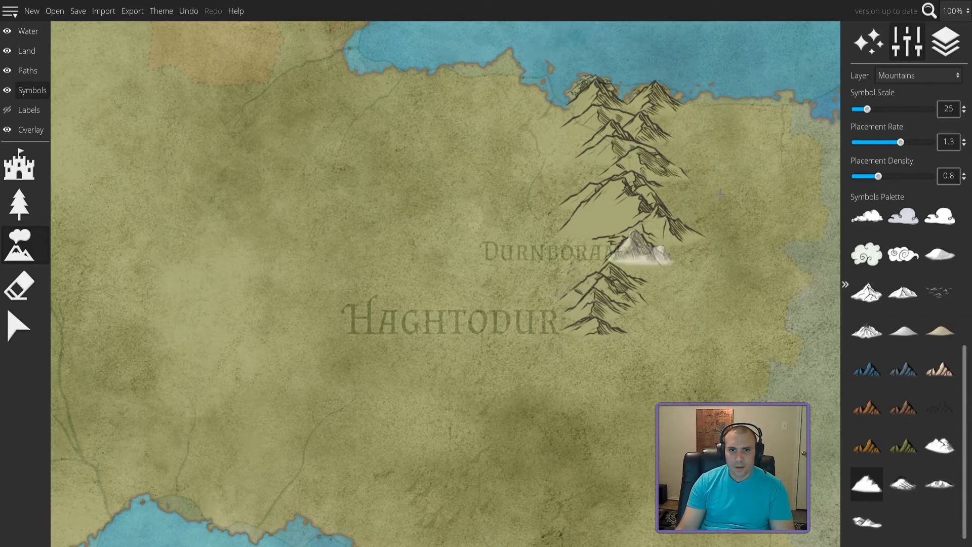
pyautogui.click(881, 110)
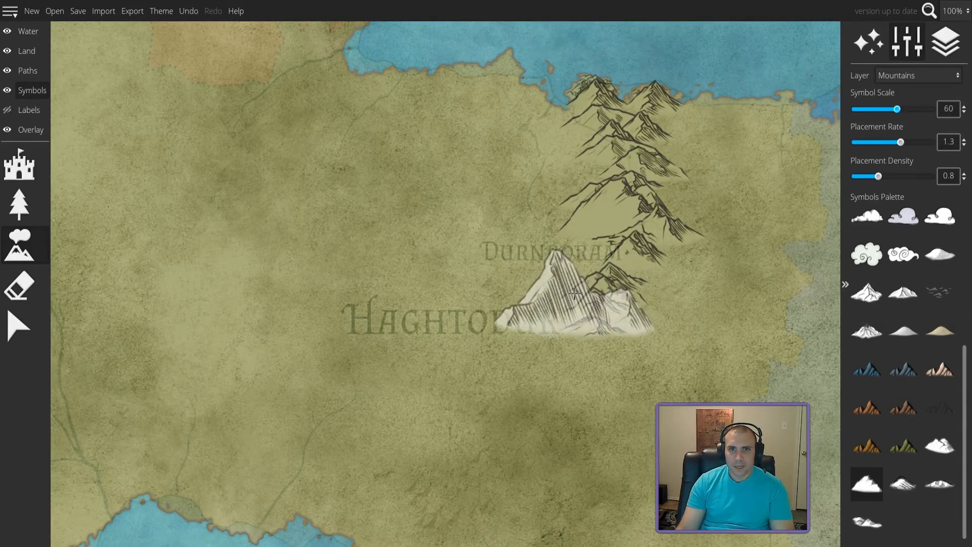
# - Extend the range southwest from Haghtodur with the smaller outline mountain symbol at scale 60, adding extra peaks on both sides of its lower end
pyautogui.click(934, 448)
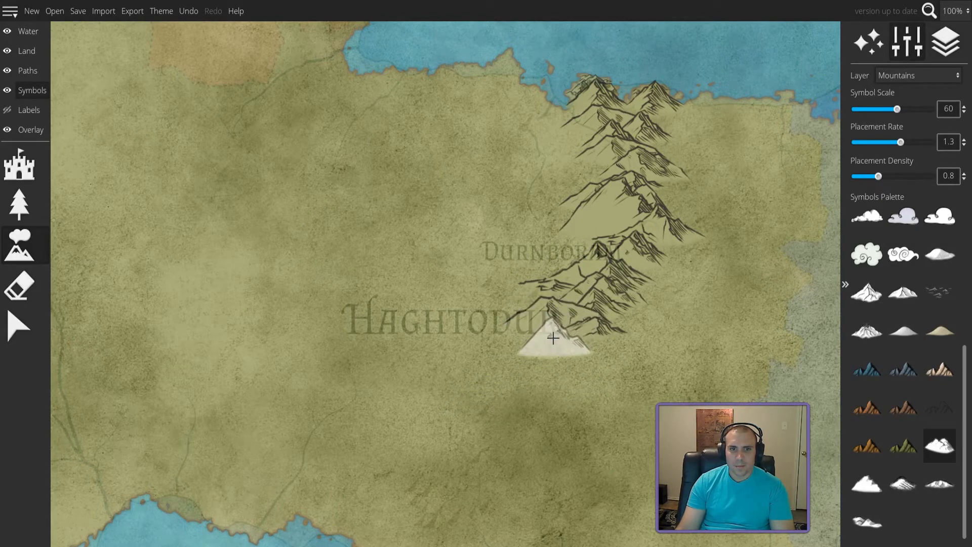
pyautogui.moveTo(584, 336)
pyautogui.mouseDown()
pyautogui.moveTo(566, 373)
pyautogui.moveTo(564, 356)
pyautogui.moveTo(514, 409)
pyautogui.moveTo(566, 419)
pyautogui.moveTo(559, 395)
pyautogui.moveTo(540, 432)
pyautogui.moveTo(515, 440)
pyautogui.mouseUp()
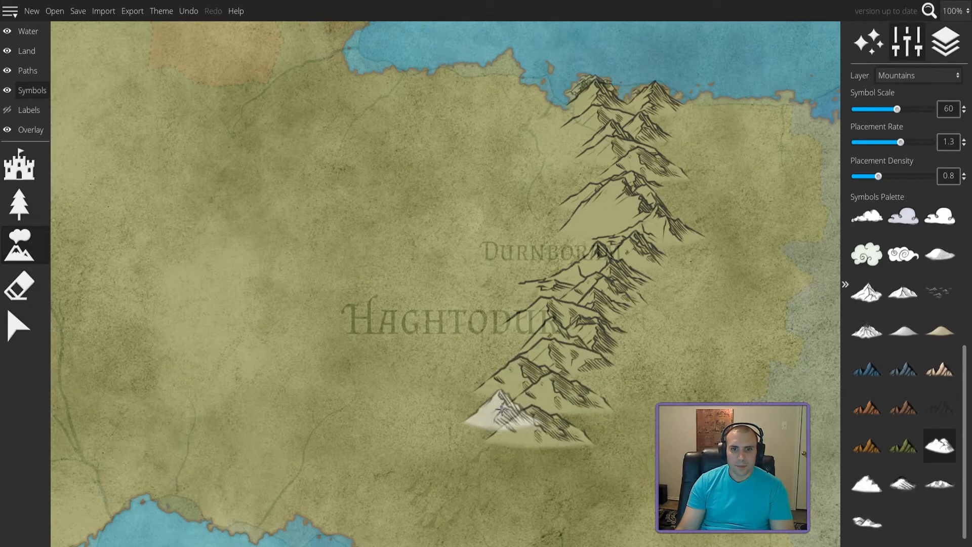
pyautogui.click(502, 409)
pyautogui.click(593, 409)
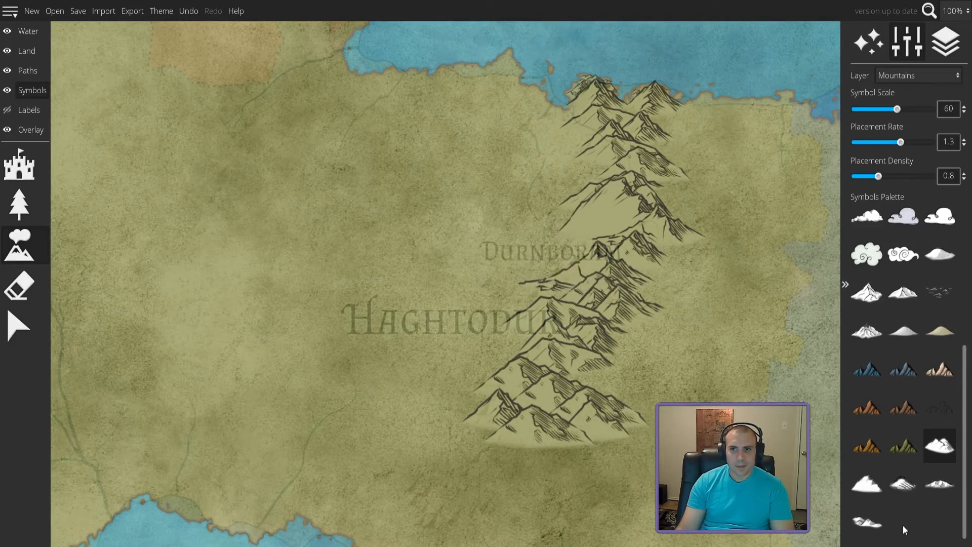
# - Switch to the large outline massif symbol at scale 60 for the range's southwestern end
pyautogui.click(867, 485)
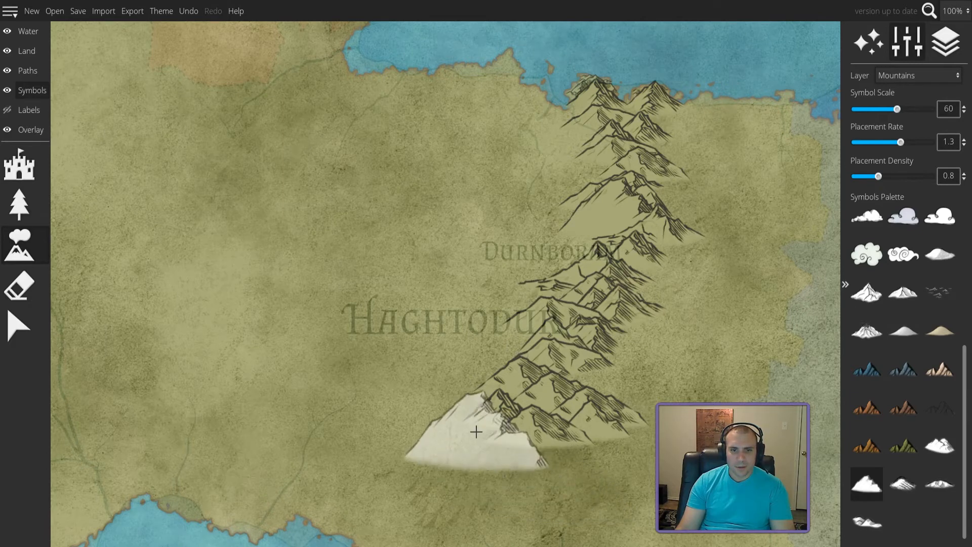